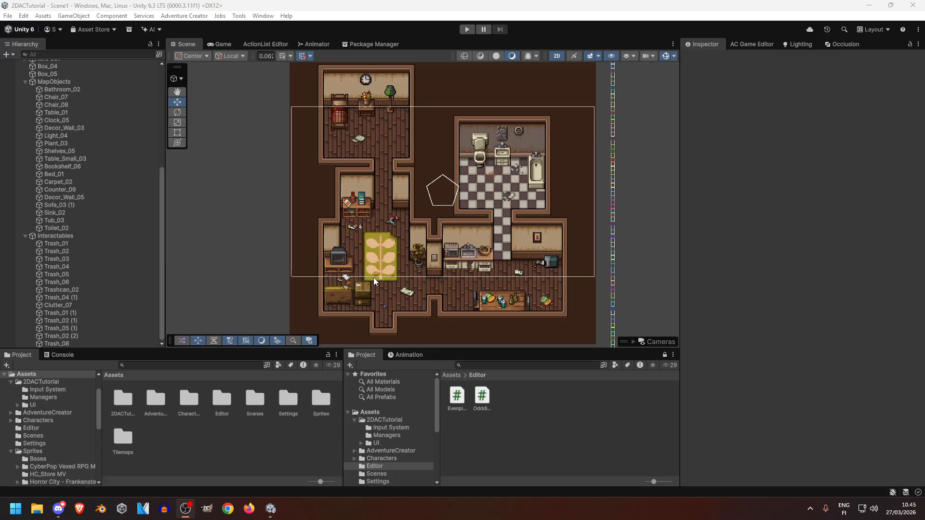
Step: Examine the furnished apartment map in the scene, from the living room and hallway to the bedroom, bathroom and kitchen
scroll(374, 277, "up", 6)
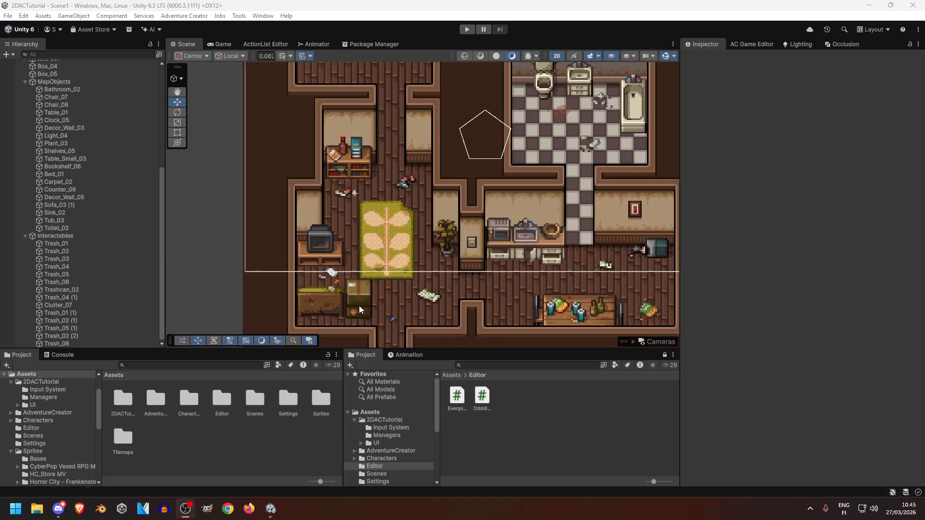
scroll(360, 310, "up", 6)
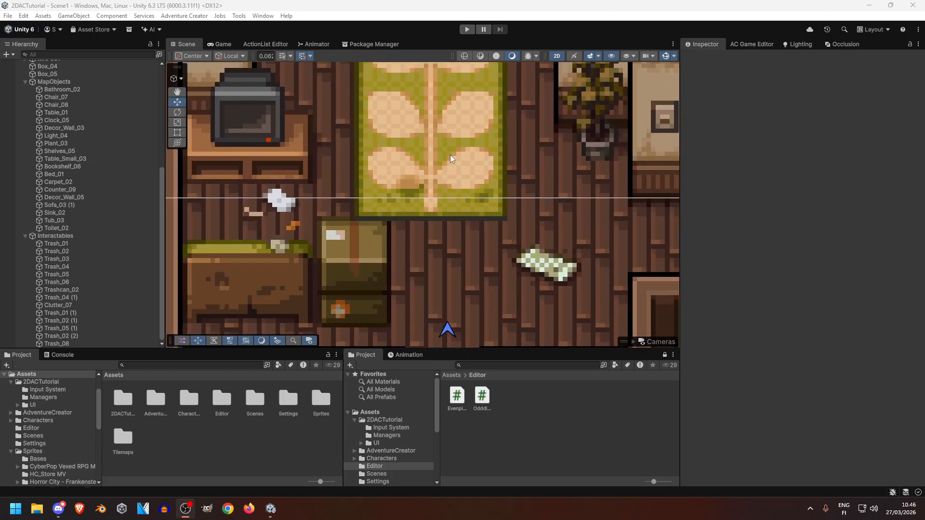
middle_click_drag(452, 144, 434, 295)
middle_click_drag(470, 187, 457, 291)
scroll(464, 207, "up", 1)
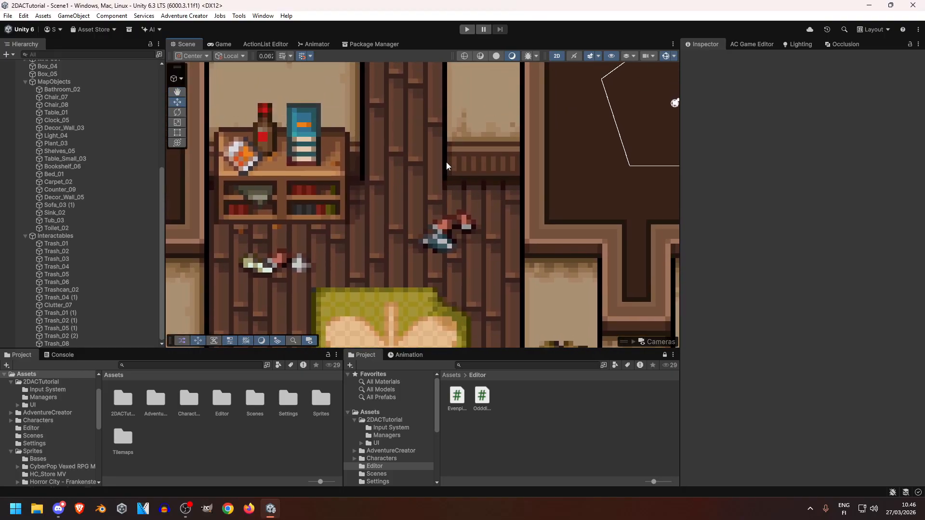
middle_click_drag(446, 161, 470, 263)
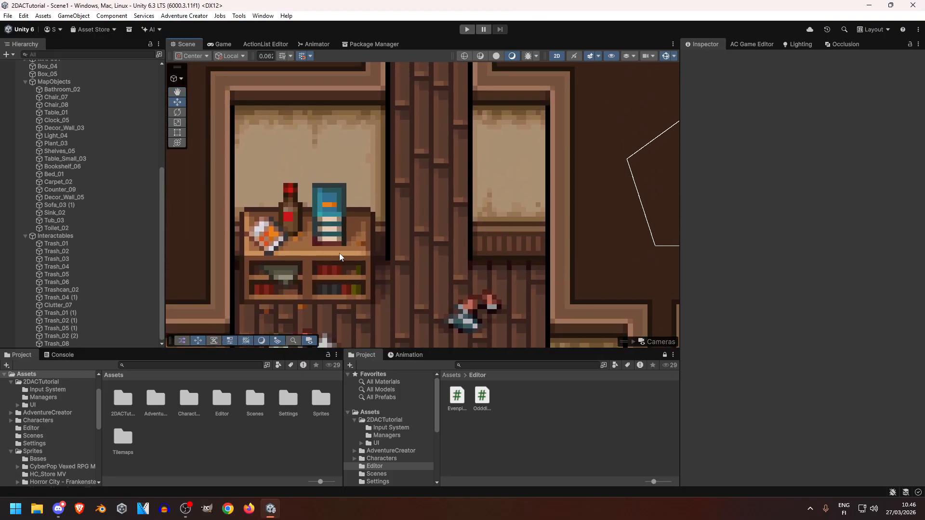
mouse_move(429, 132)
middle_mouse_down()
mouse_move(416, 322)
mouse_move(452, 284)
middle_mouse_up()
scroll(404, 167, "up", 8)
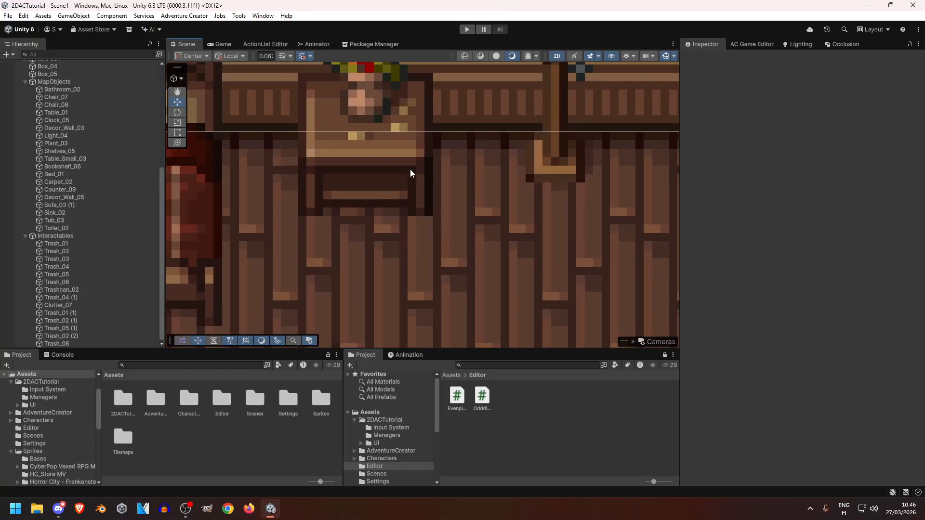
scroll(447, 224, "down", 10)
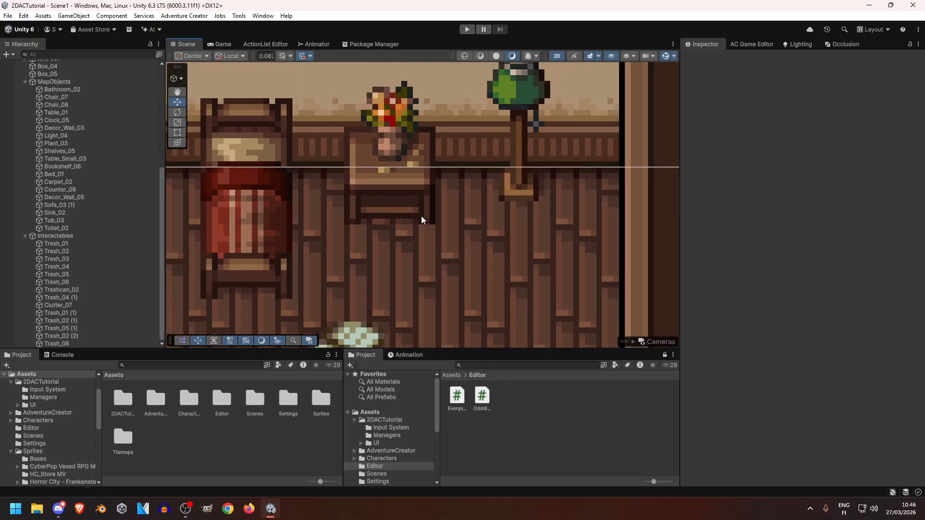
middle_click_drag(455, 251, 374, 112)
scroll(396, 146, "down", 7)
middle_click_drag(397, 144, 392, 177)
middle_click_drag(500, 243, 493, 138)
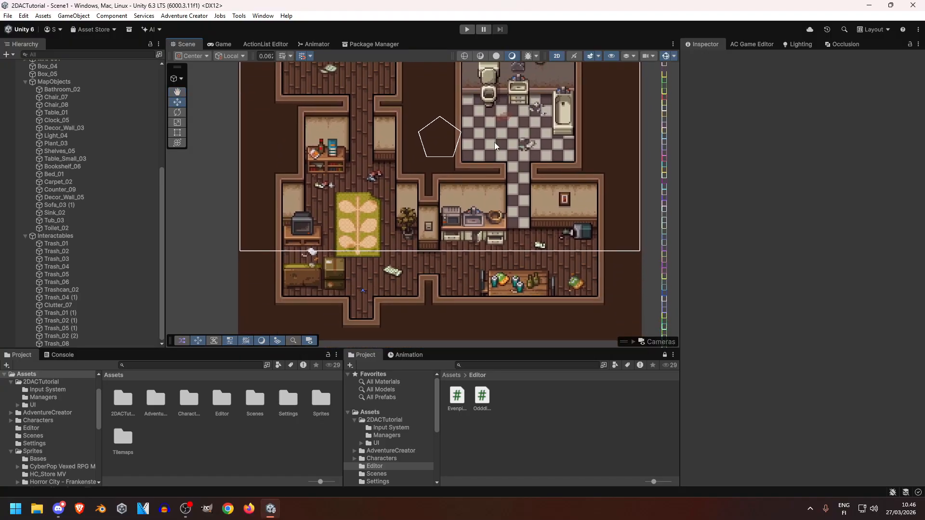
middle_click_drag(440, 148, 446, 182)
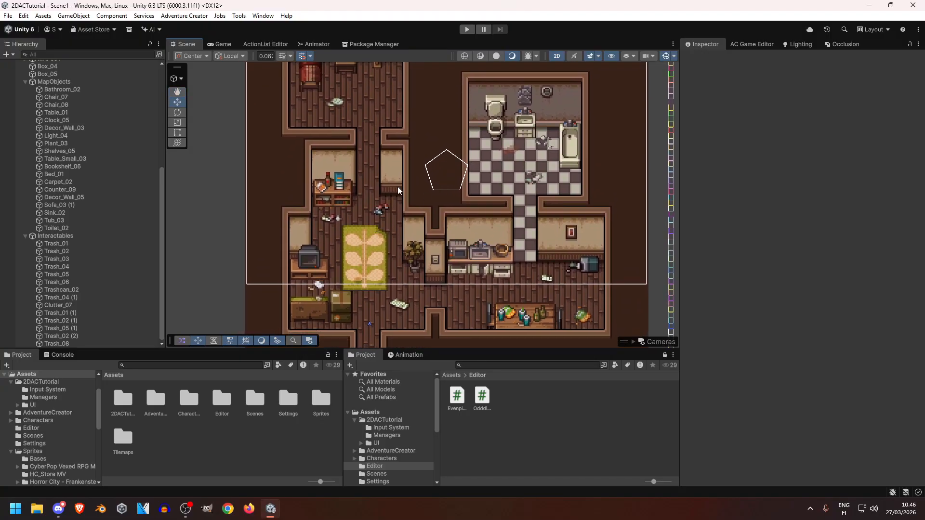
Step: Hide the scene gizmos and collapse the MapObjects, _Navigation and Interactables groups in the hierarchy
left_click(665, 56)
middle_click_drag(471, 144, 467, 185)
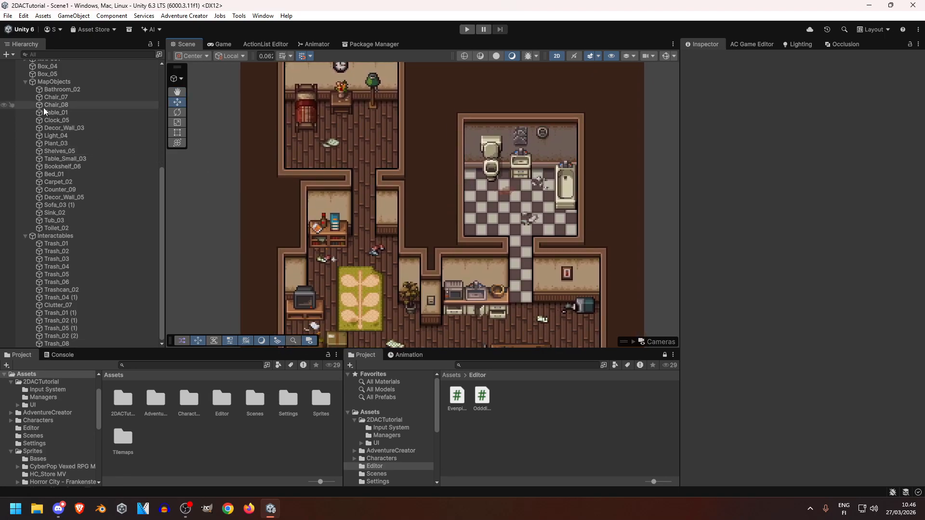
left_click(26, 81)
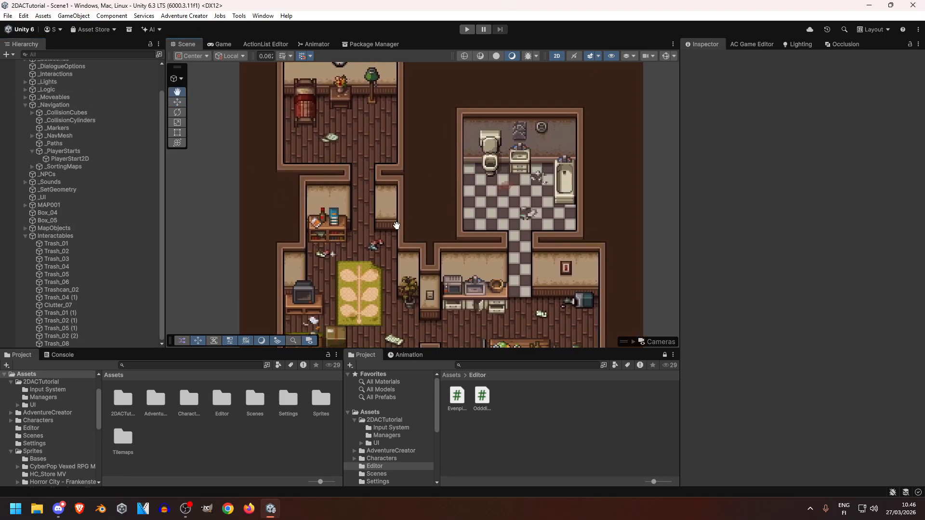
left_click(25, 105)
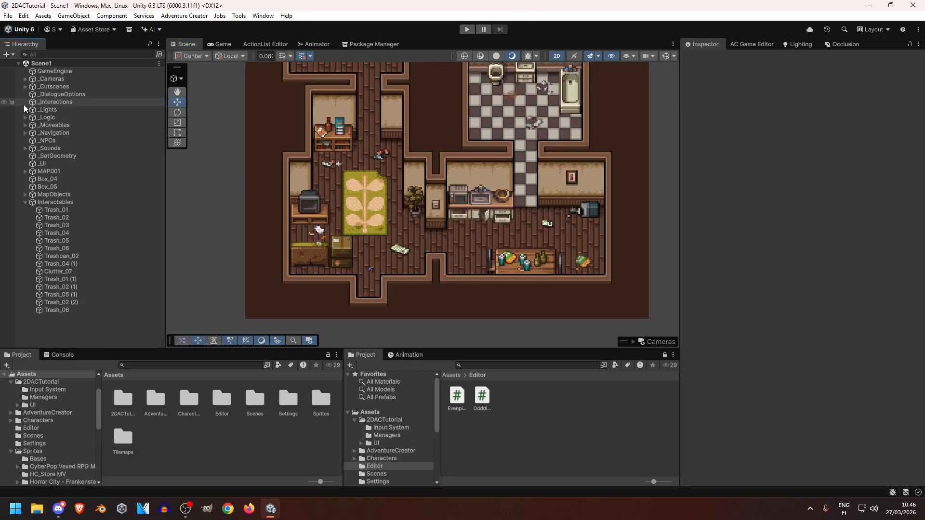
left_click(25, 202)
middle_click_drag(449, 214, 439, 291)
middle_click_drag(426, 250, 419, 203)
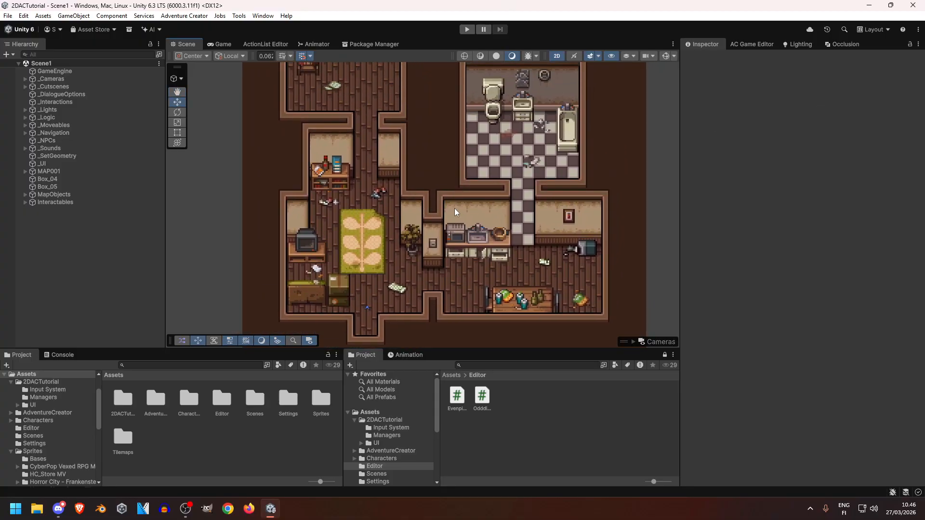
middle_click_drag(432, 253, 451, 202)
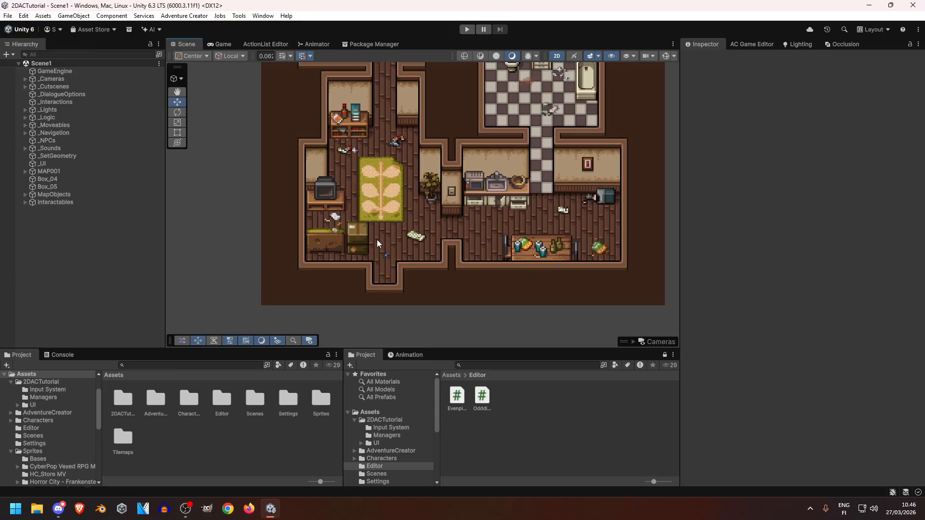
middle_click_drag(378, 239, 382, 275)
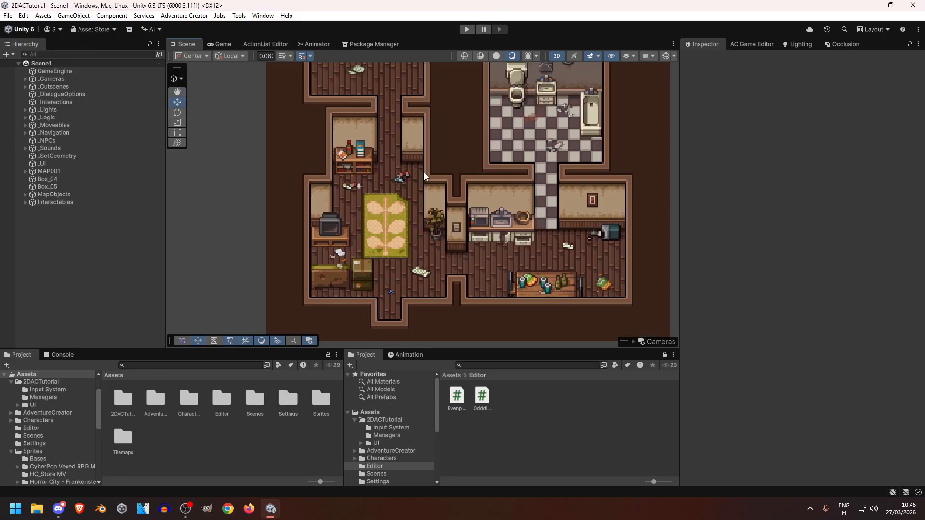
middle_click_drag(481, 167, 476, 238)
middle_click_drag(459, 267, 449, 180)
middle_click_drag(378, 120, 388, 174)
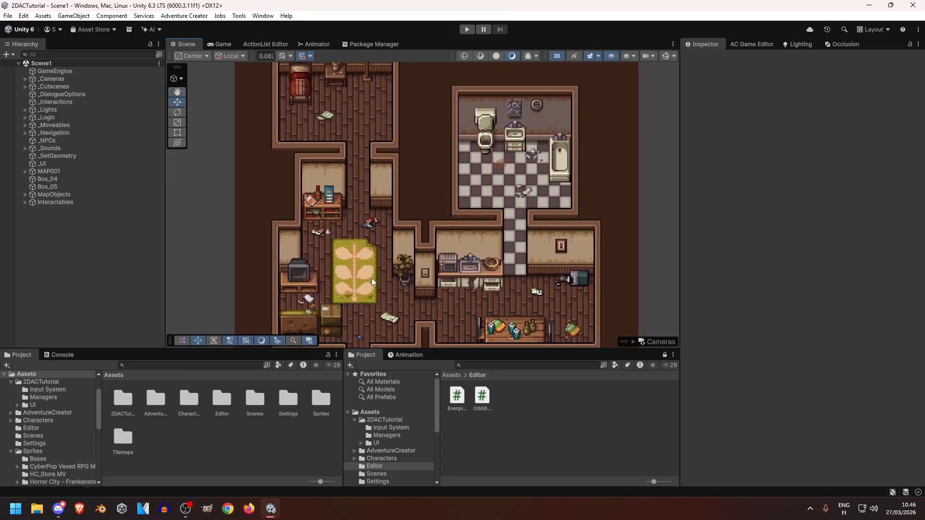
middle_click_drag(372, 279, 396, 164)
scroll(389, 264, "up", 2)
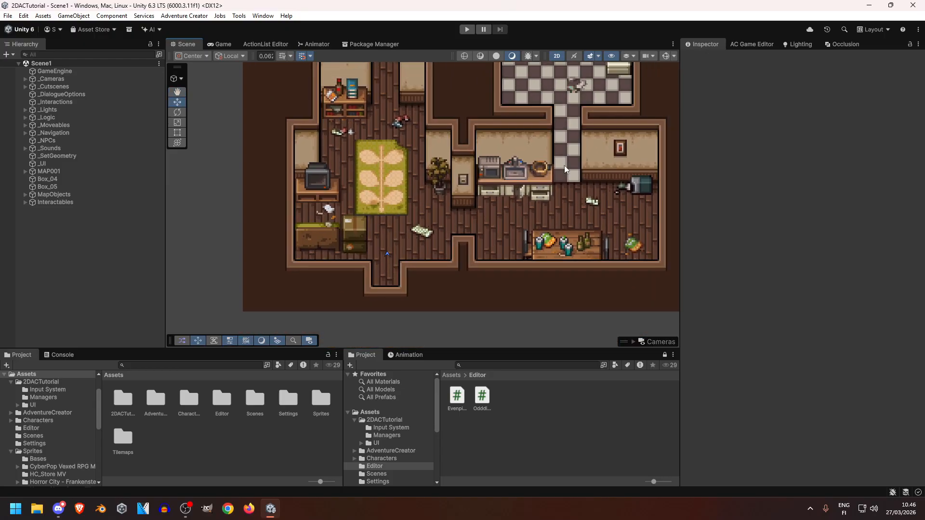
Step: Locate the scene's OnStart cutscene through Adventure Creator's Scene manager and open its action list
left_click(753, 42)
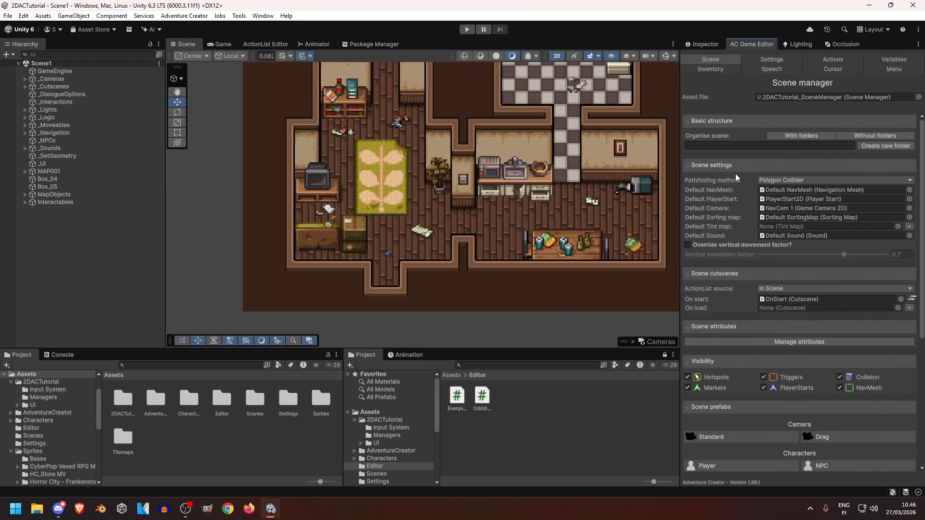
left_click(809, 299)
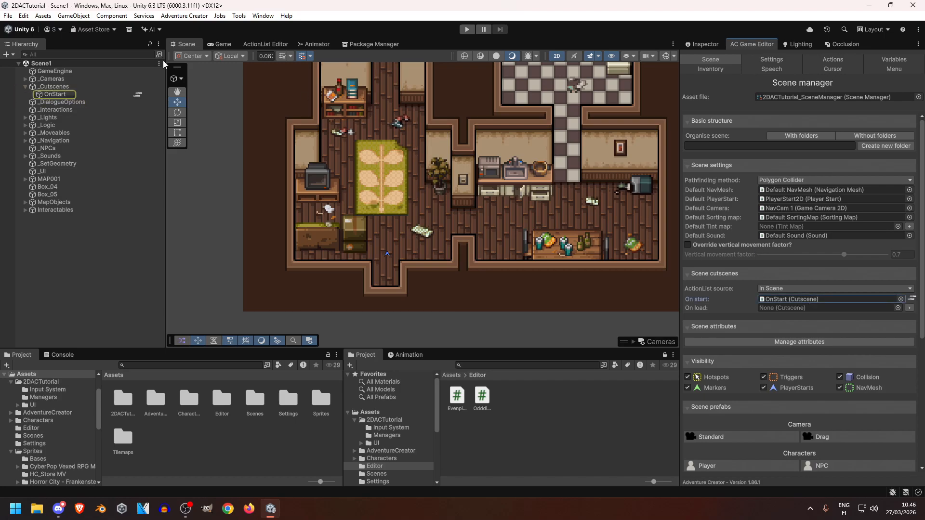
left_click(138, 94)
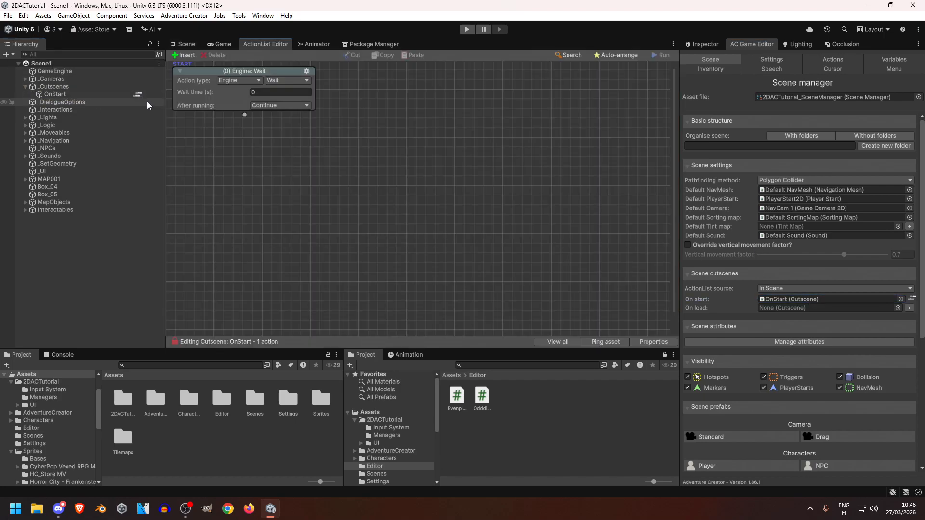
left_click(232, 81)
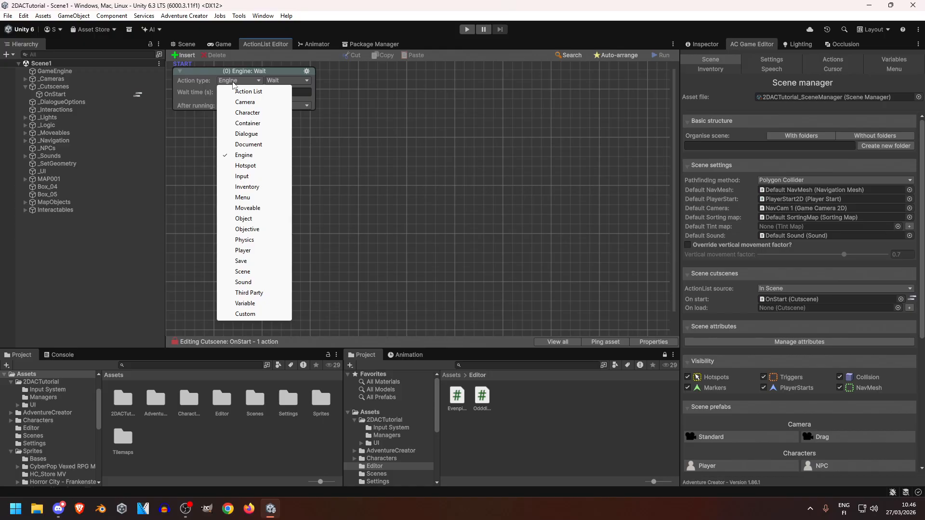
left_click(185, 44)
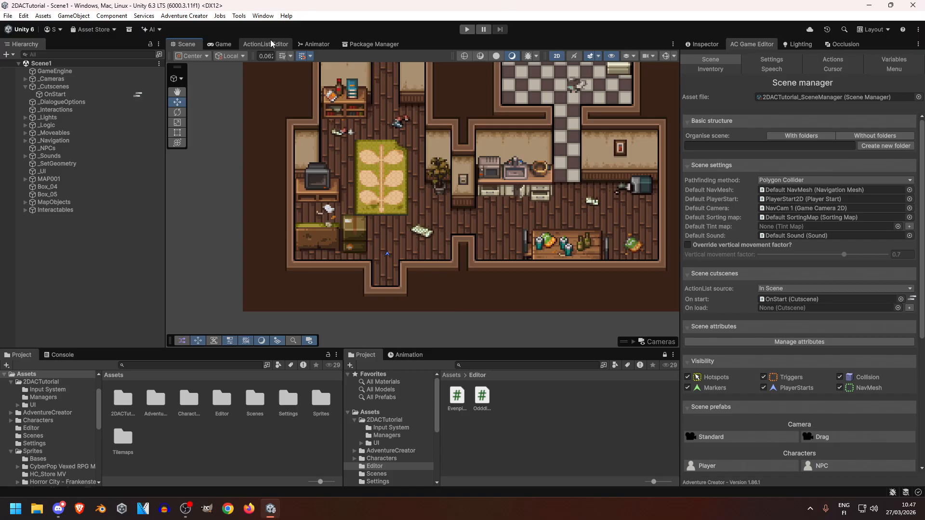
left_click(271, 44)
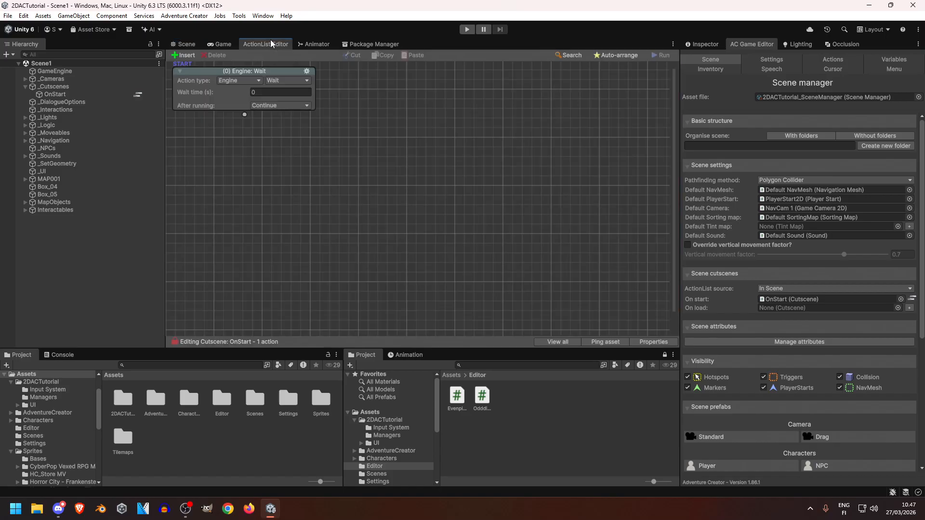
left_click(230, 78)
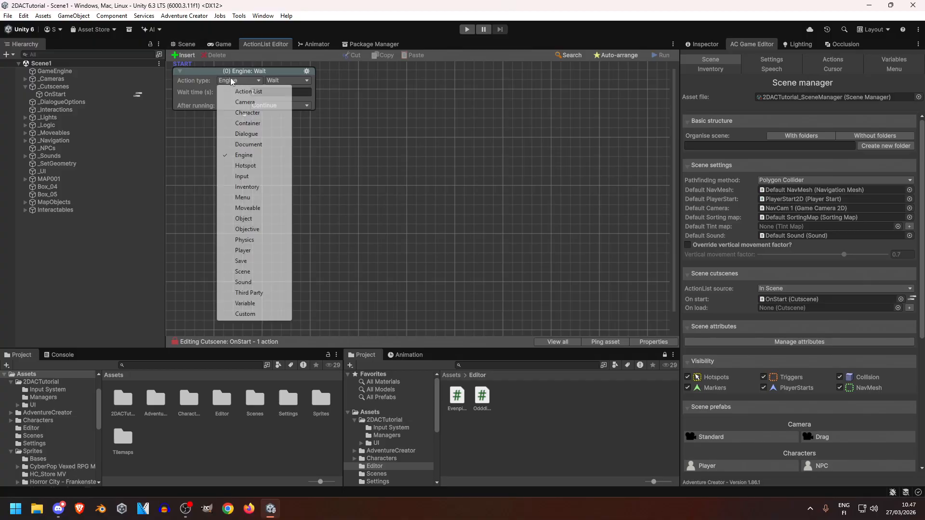
left_click(189, 44)
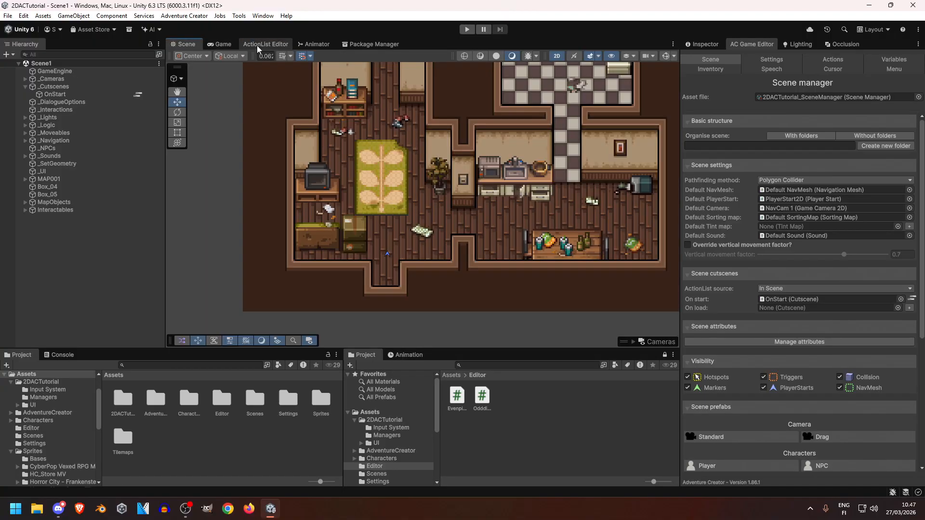
left_click(258, 45)
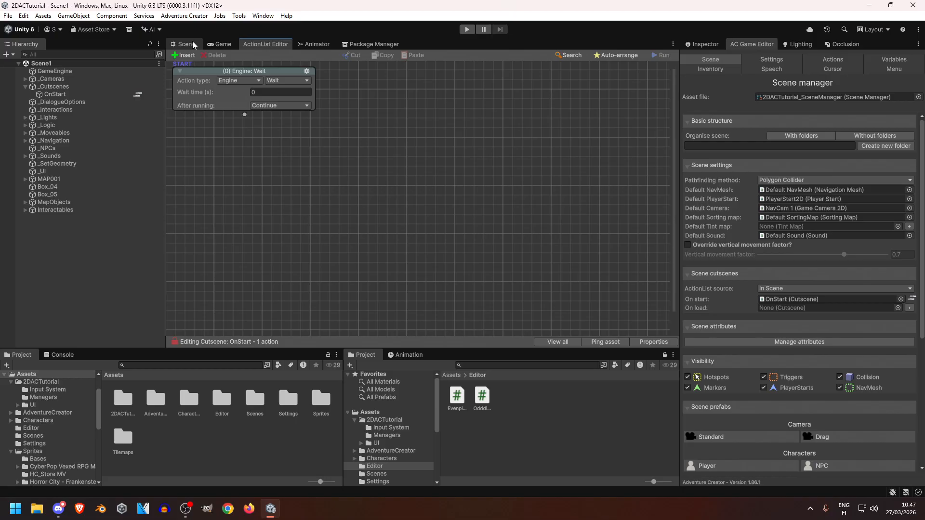
left_click(239, 80)
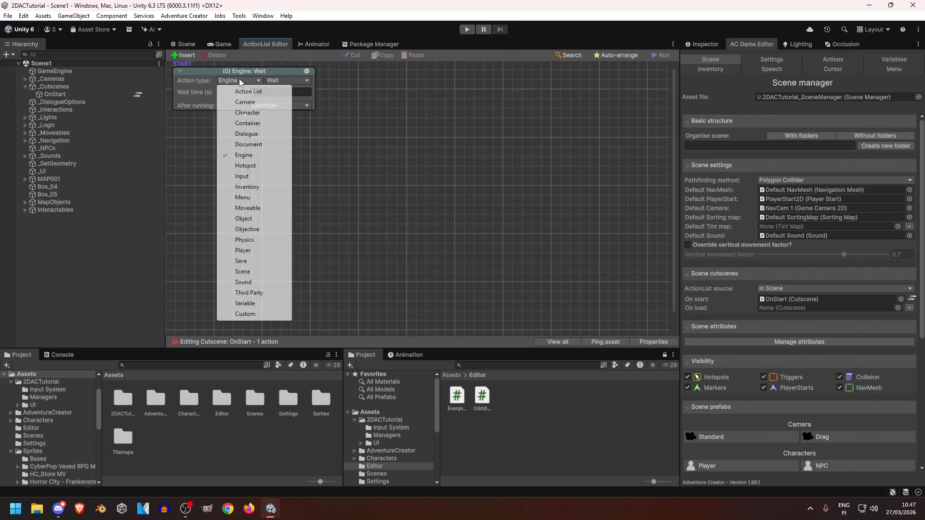
left_click(195, 156)
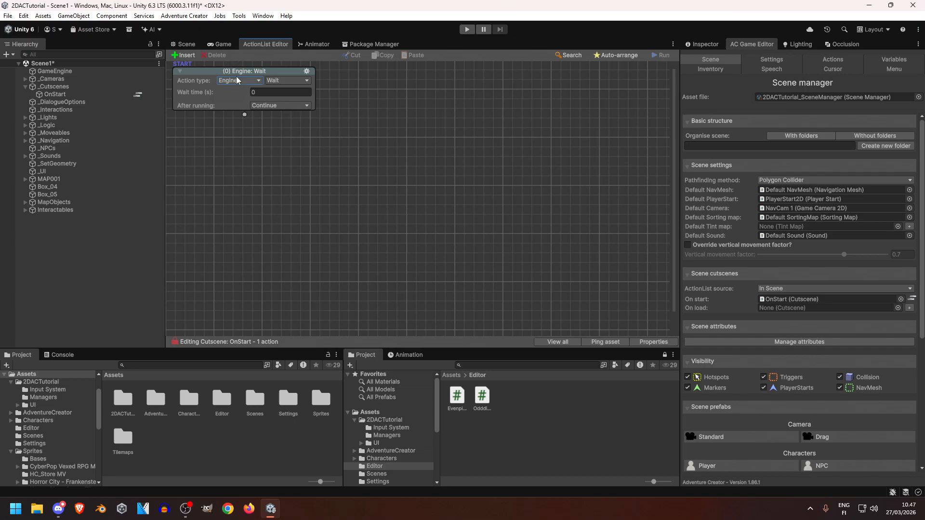
Step: Duplicate the OnStart cutscene and rename the copy OnStartCutscene
left_click(110, 94)
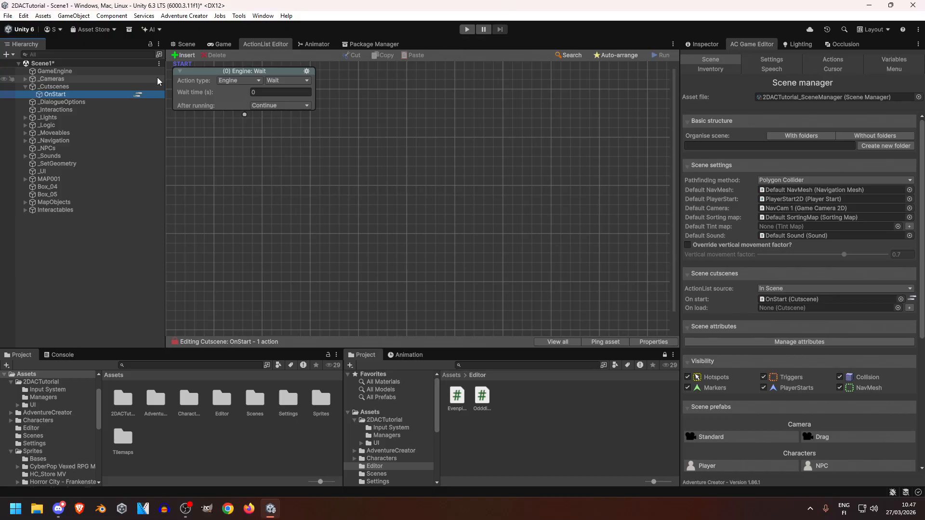
left_click(184, 44)
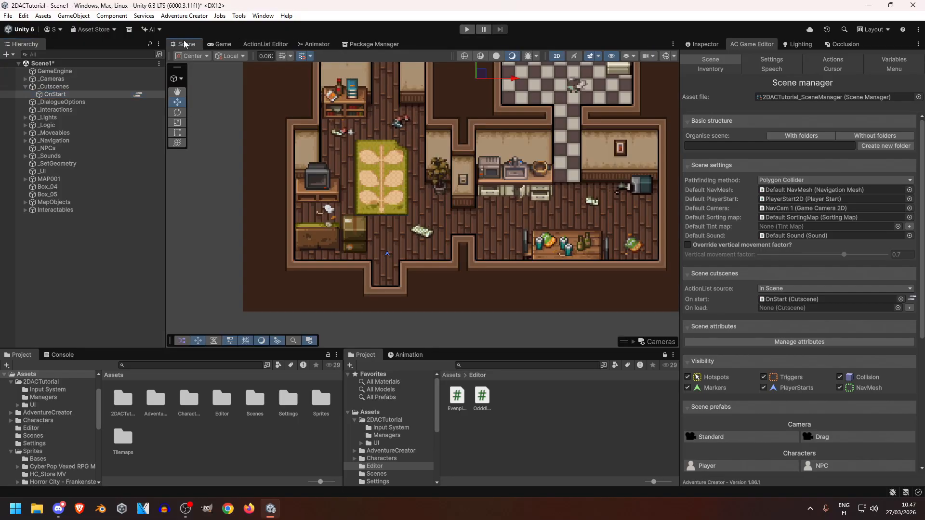
scroll(345, 170, "down", 4)
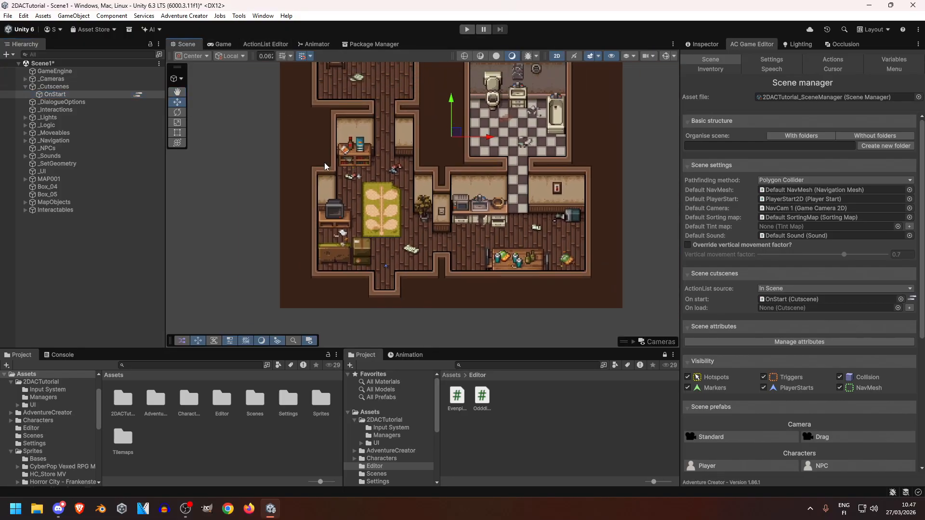
left_click(57, 95)
key("ctrl+d")
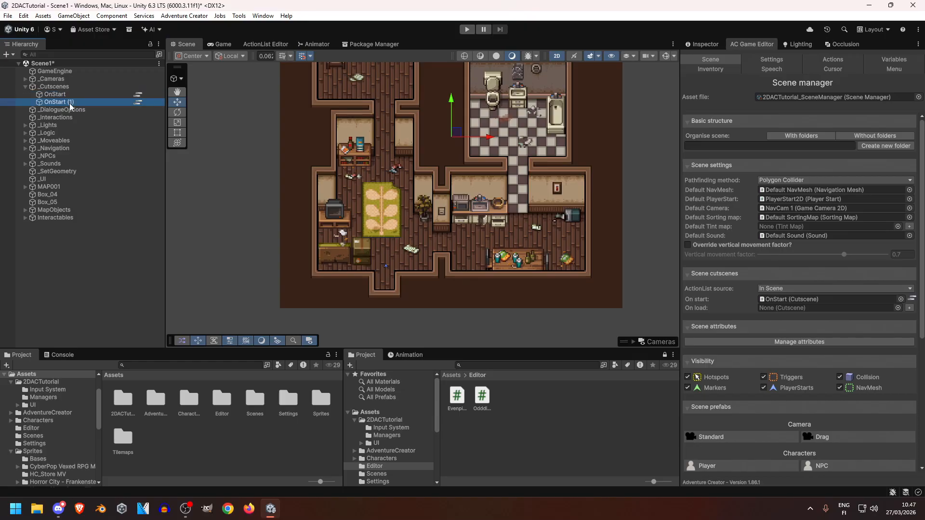
left_click(70, 102)
type("O")
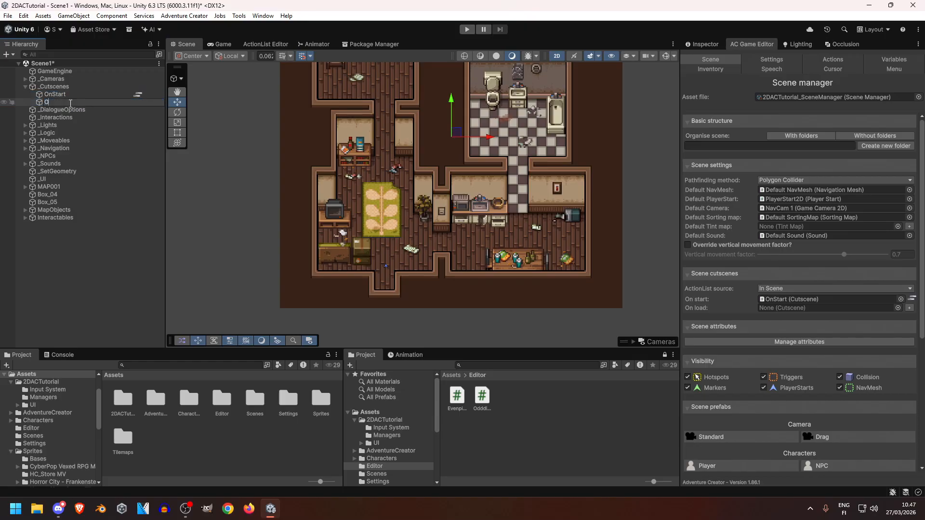
type("nStartCutscene")
key("Return")
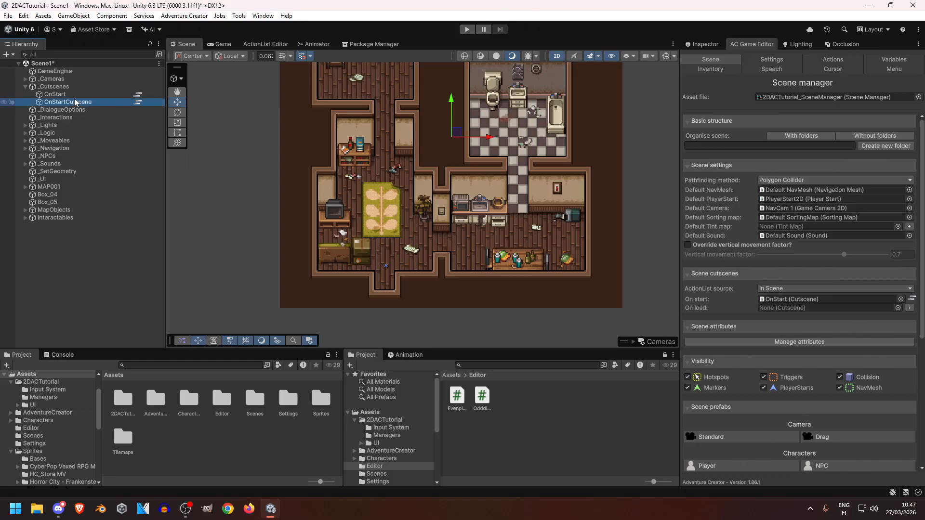
Step: Review the OnStart cutscene's properties and action list, and look over the apartment layout in the scene
left_click(72, 94)
left_click(704, 44)
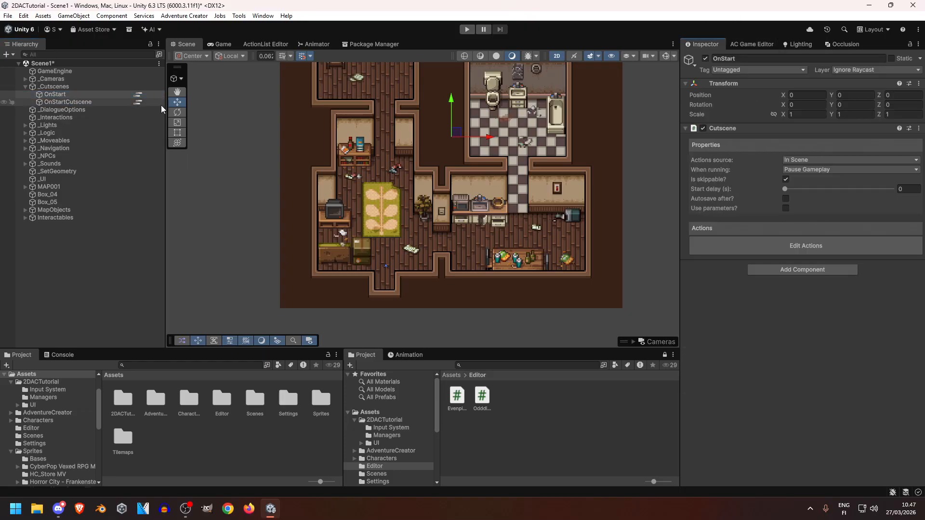
left_click(138, 96)
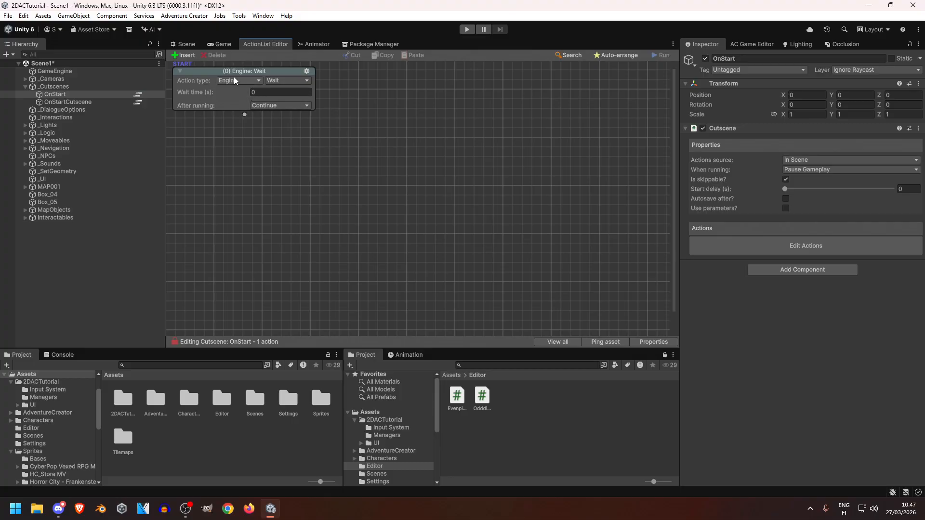
left_click(180, 44)
scroll(381, 127, "down", 2)
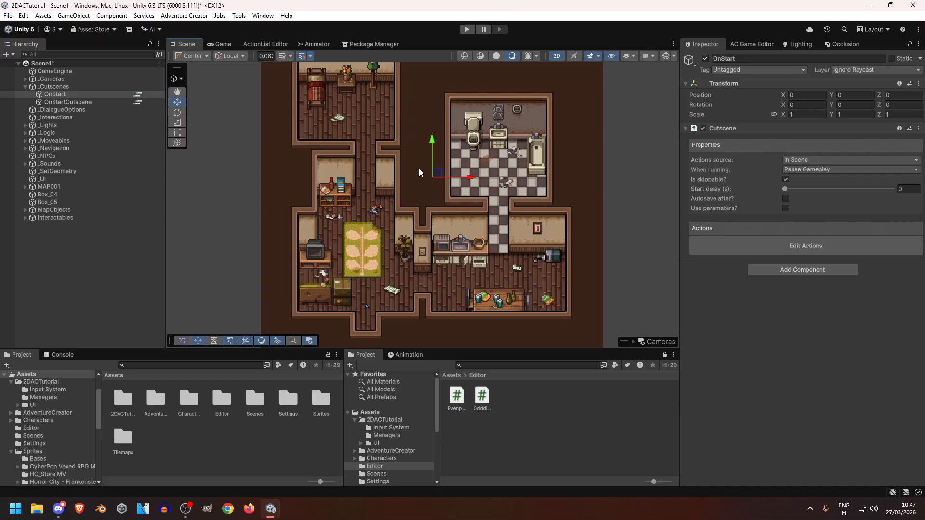
middle_click_drag(391, 154, 396, 126)
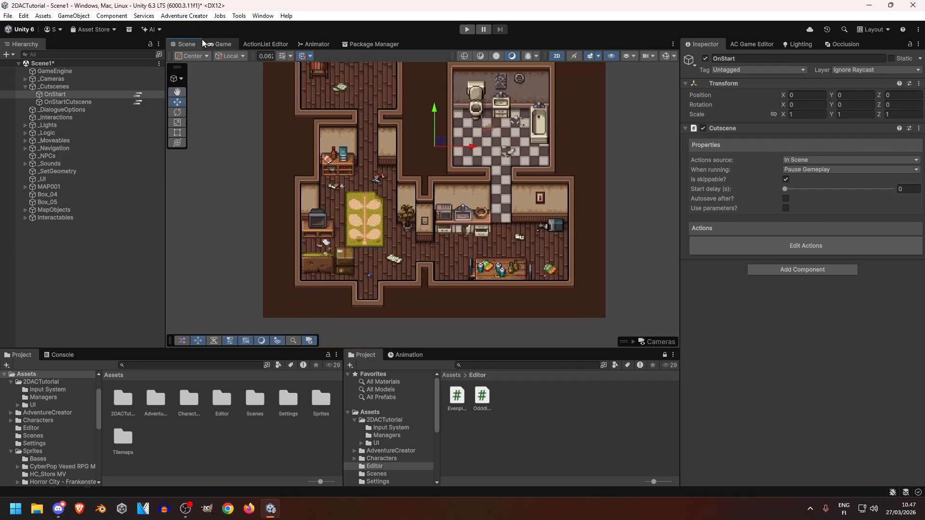
Step: Open the OnStart cutscene's action list and change its first action's type to Variable
left_click(139, 96)
left_click(139, 96)
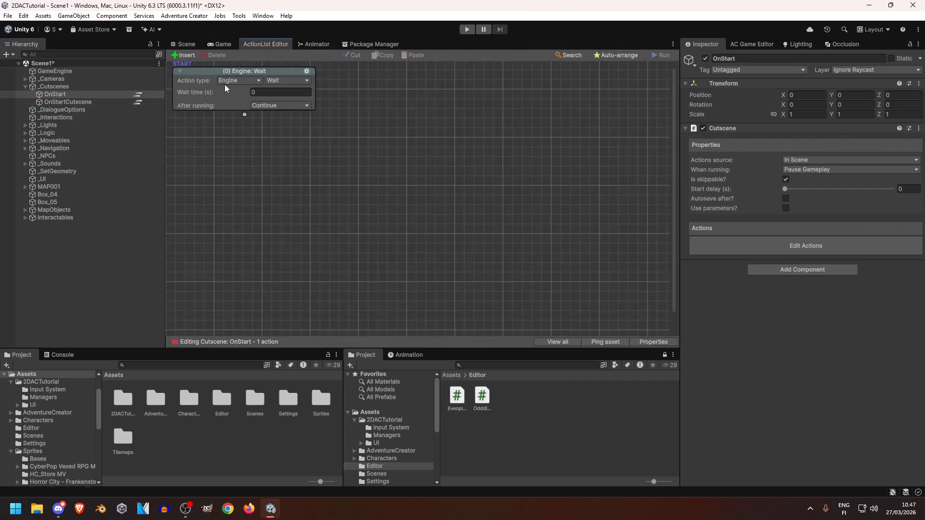
left_click(233, 81)
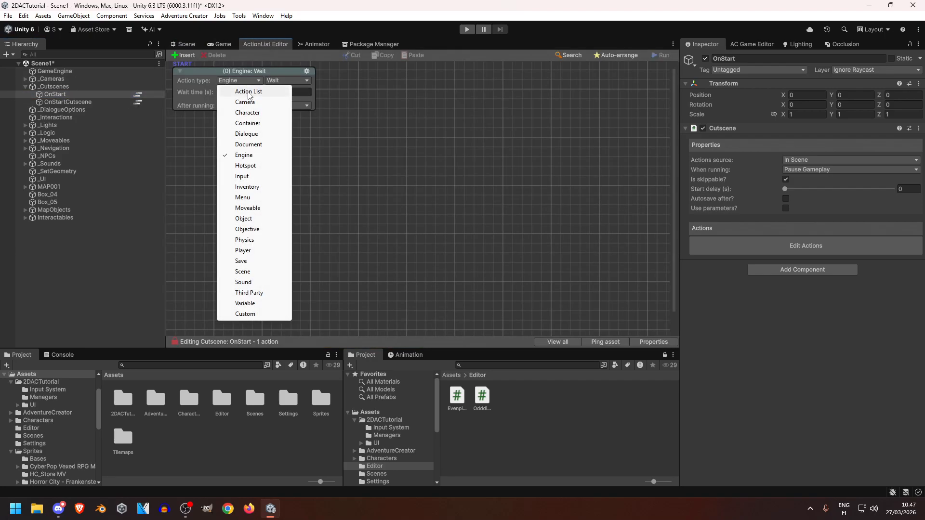
left_click(245, 303)
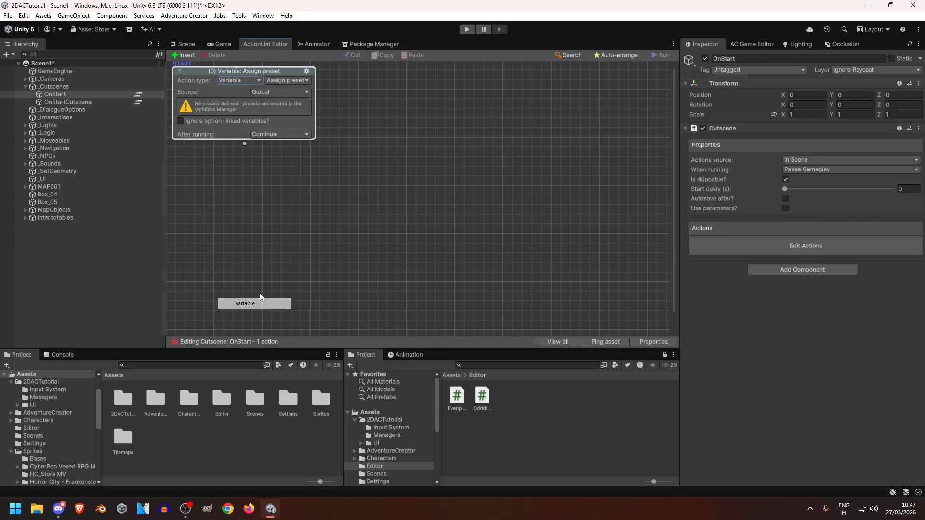
Step: Create a local variable labelled StartCutscene in Adventure Creator's Variables manager
left_click(762, 46)
left_click(886, 59)
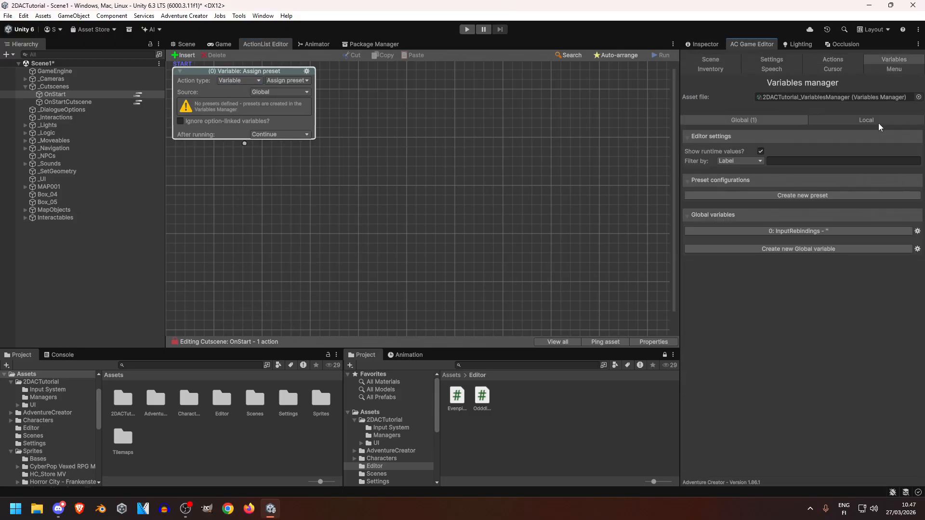
left_click(876, 121)
left_click(840, 201)
left_click(798, 284)
type("Sta")
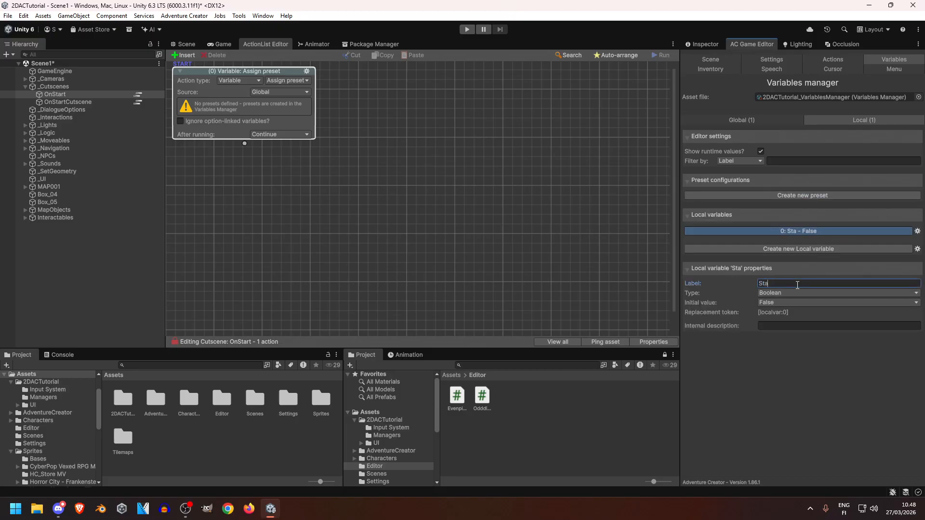
type("rtCutscene")
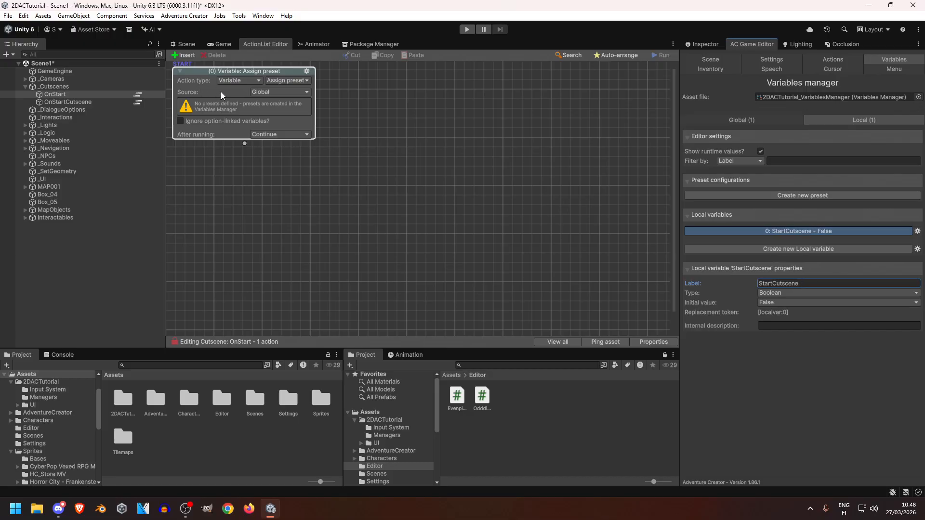
Step: Make the OnStart action a Variable: Check that tests whether the local variable StartCutscene equals False
left_click(286, 80)
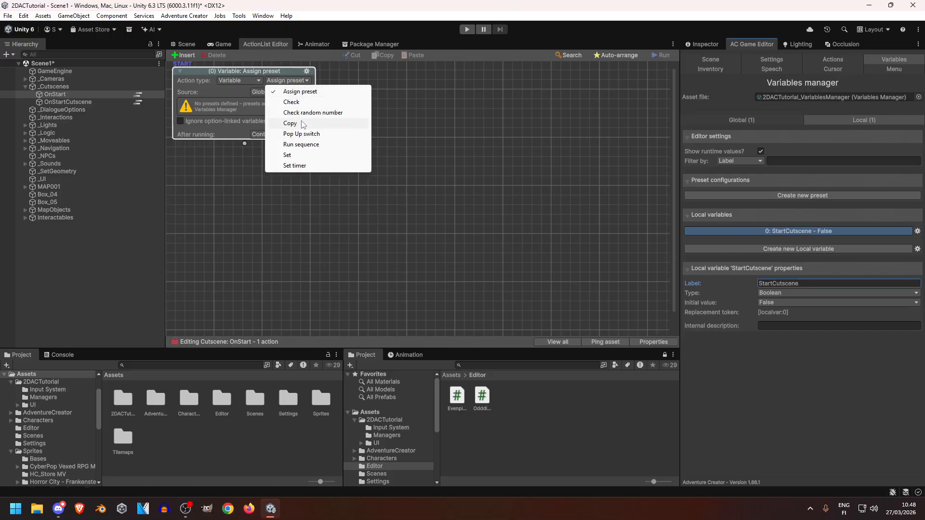
left_click(298, 107)
left_click(279, 91)
left_click(278, 103)
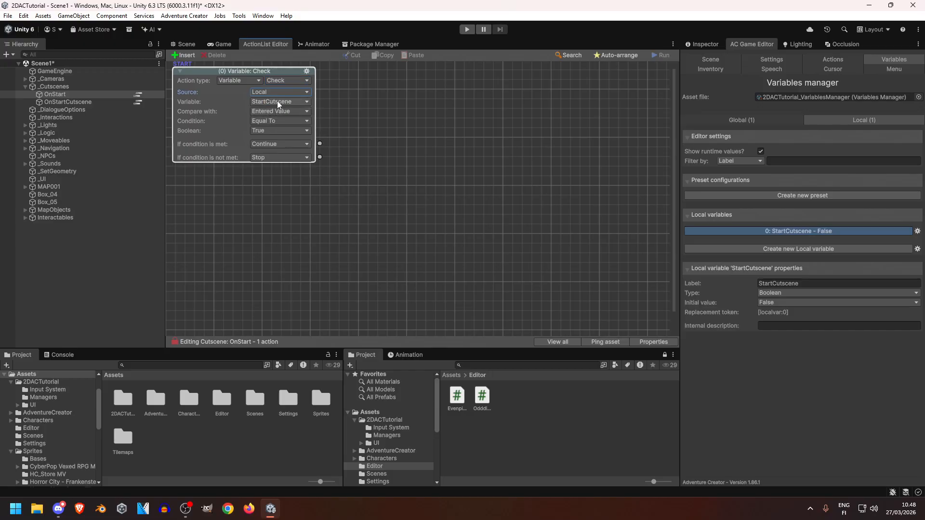
left_click(284, 131)
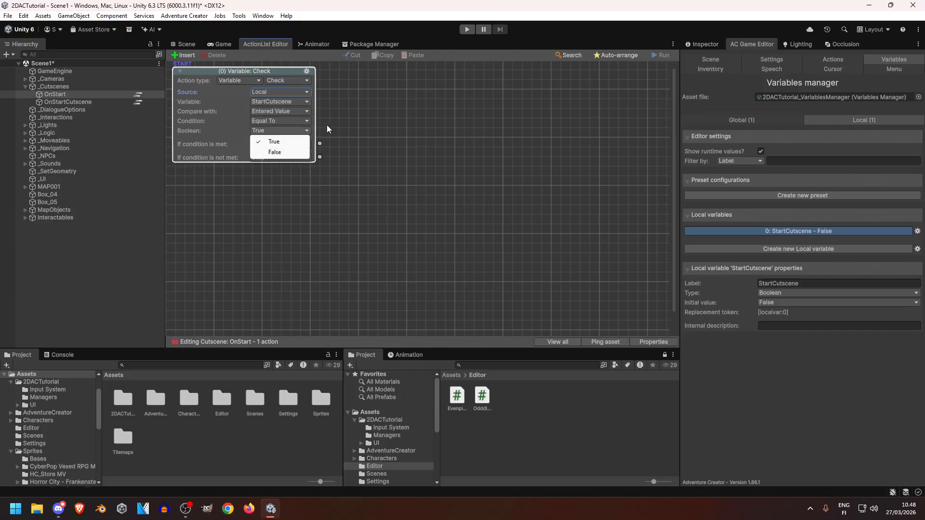
left_click(283, 152)
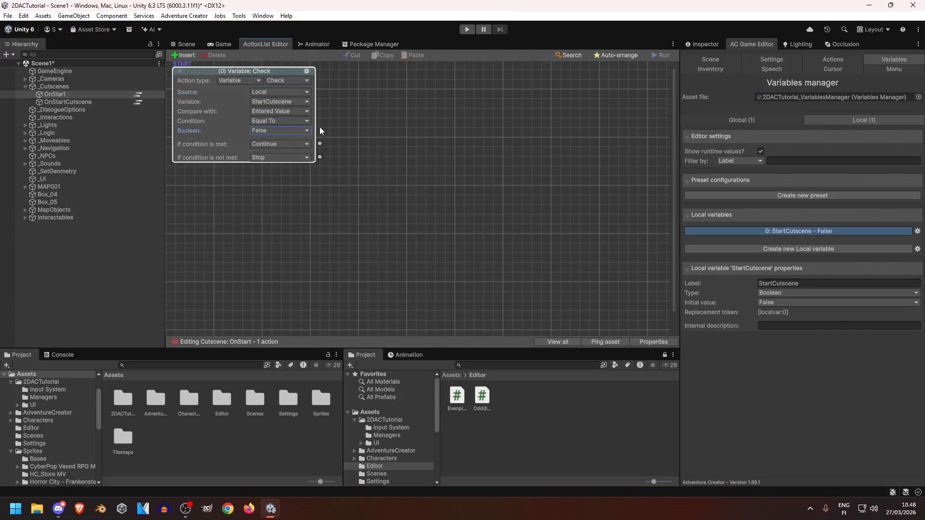
Step: From the check's condition-not-met output, add an ActionList: Run action for OnStartCutscene with Wait until finish enabled
left_click_drag(319, 158, 255, 202)
left_click(257, 218)
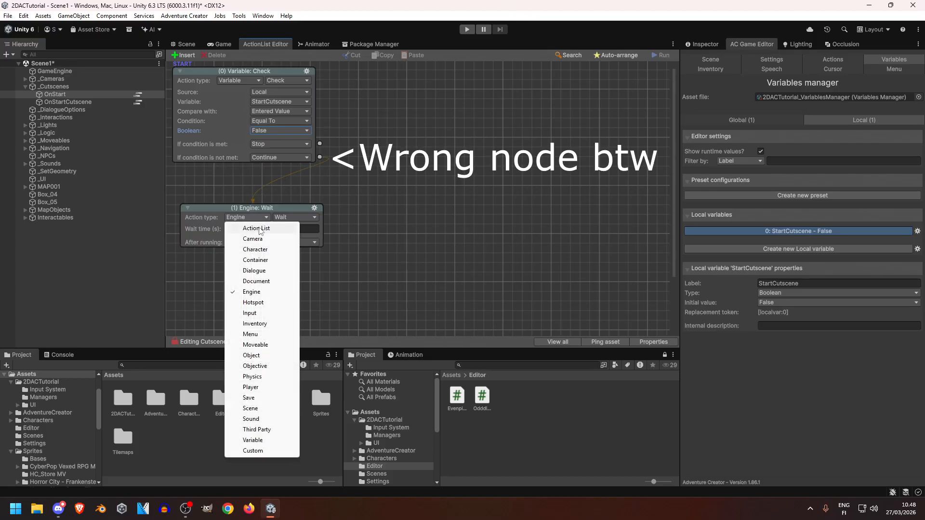
left_click(259, 228)
left_click(294, 217)
left_click(298, 282)
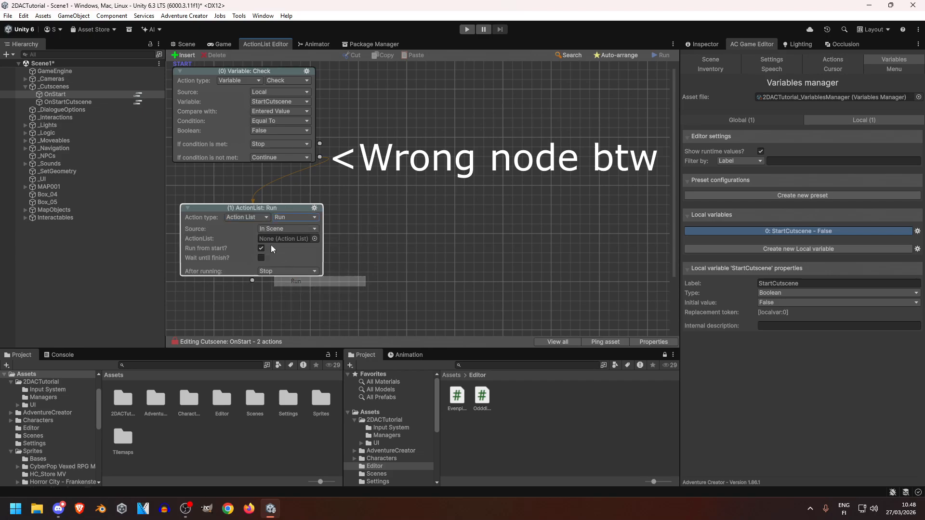
left_click_drag(67, 102, 285, 240)
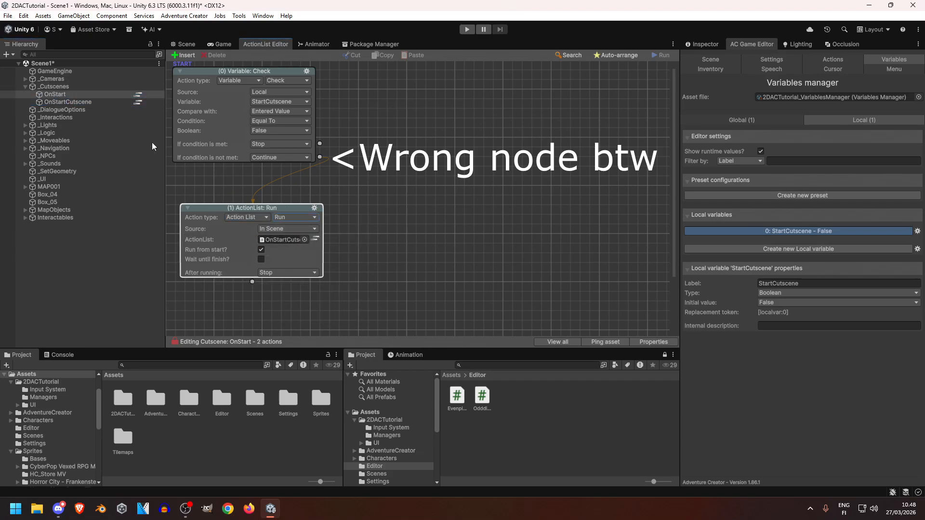
left_click(261, 260)
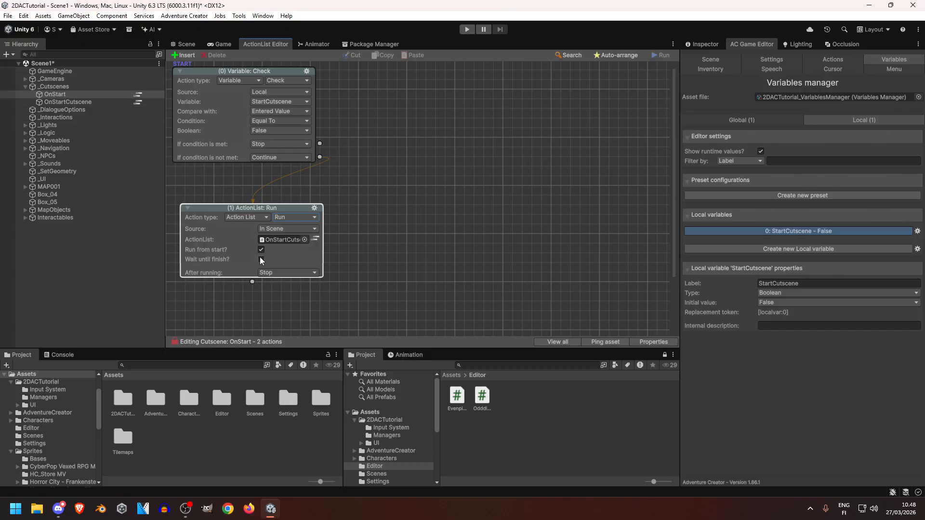
Step: Shift the ActionList: Run action slightly and auto-arrange the OnStart actions
left_click_drag(263, 207, 253, 204)
right_click(421, 181)
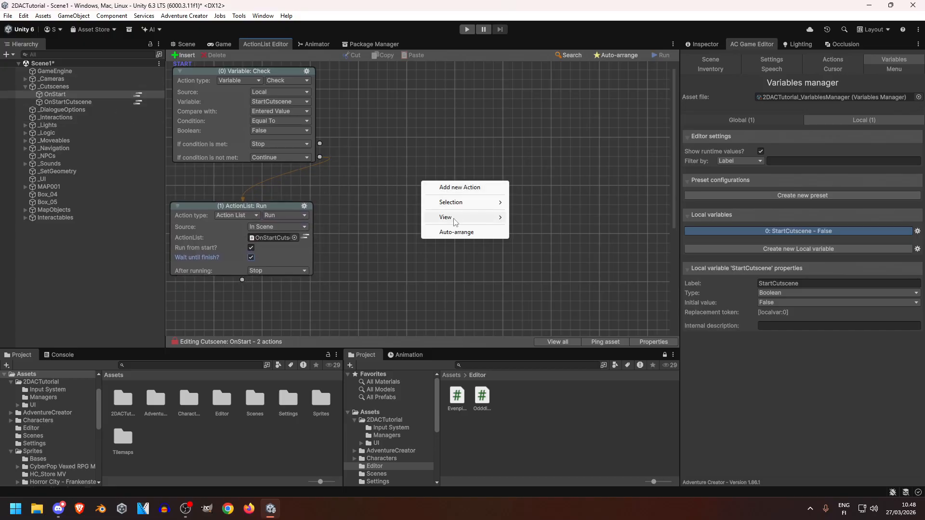
left_click(453, 232)
Step: Review OnStartCutscene's properties and action list, and place OnStart's ActionList: Run action directly beneath its Variable: Check
left_click(92, 103)
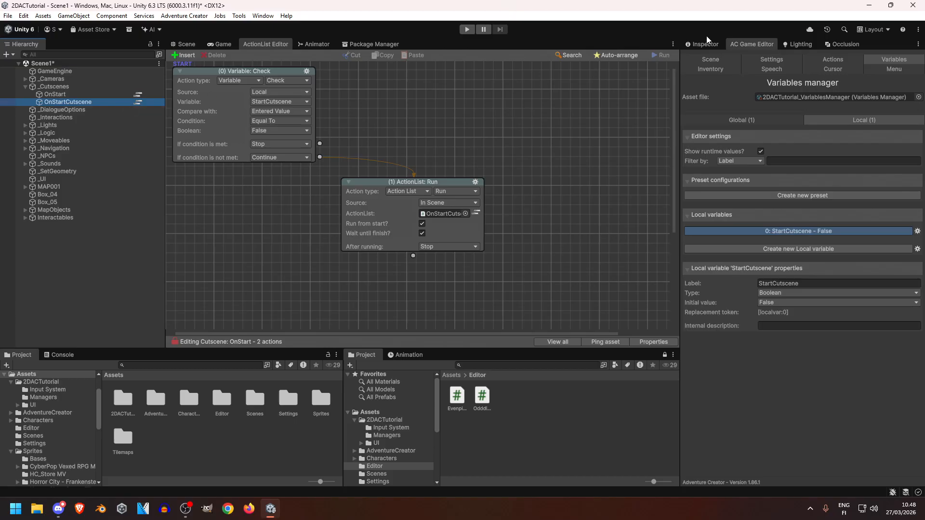
left_click(708, 44)
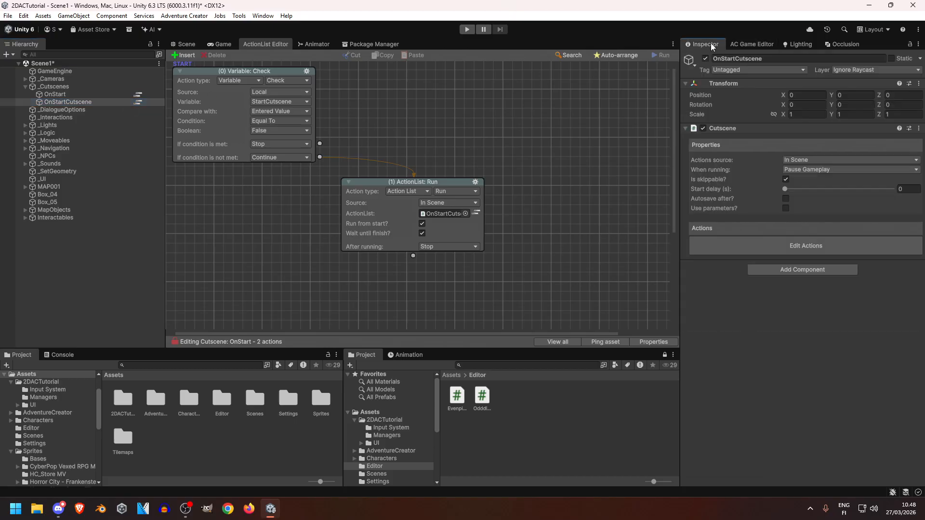
left_click(138, 102)
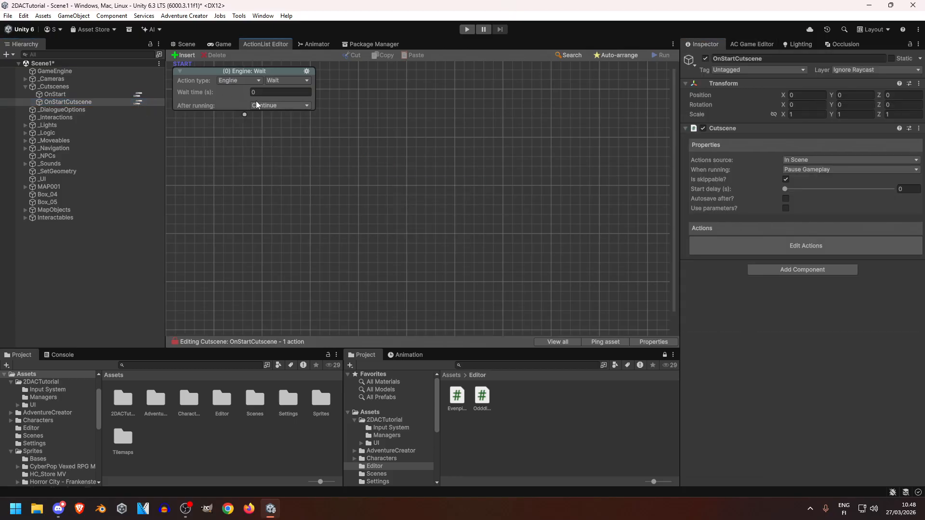
left_click(137, 94)
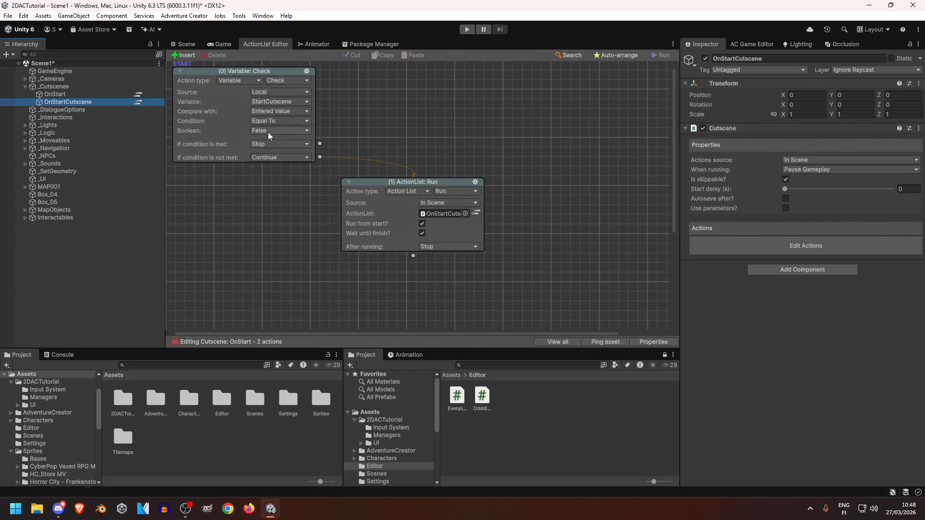
left_click_drag(375, 180, 217, 190)
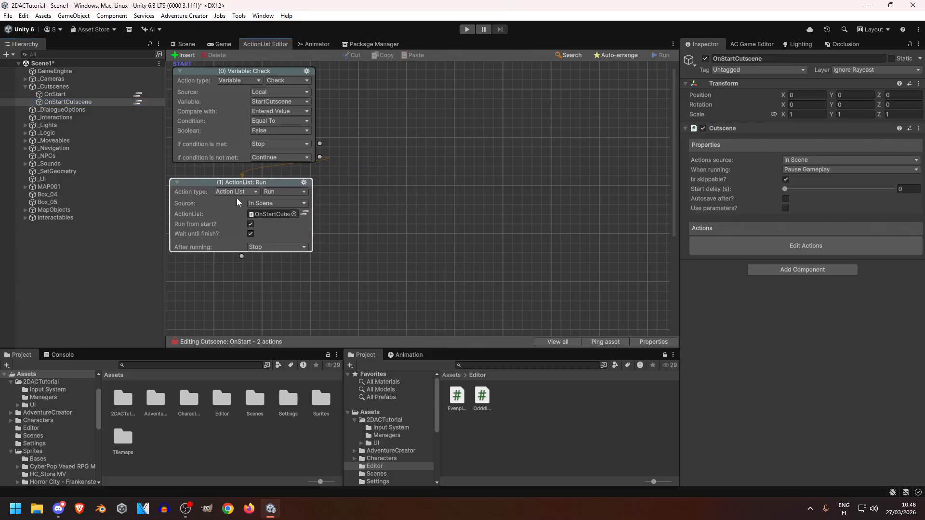
Step: Open the OnStartCutscene action list and look through the action types available for its first action
left_click(138, 101)
left_click(228, 80)
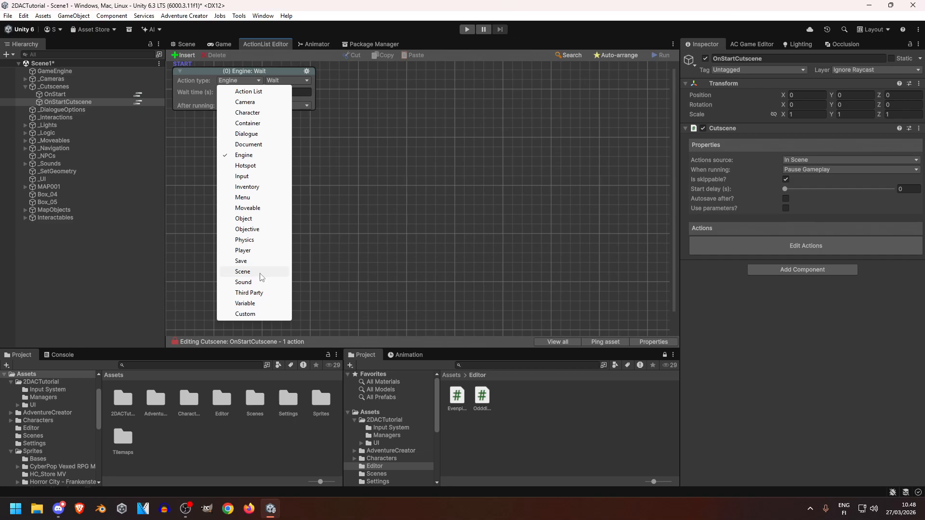
left_click(182, 6)
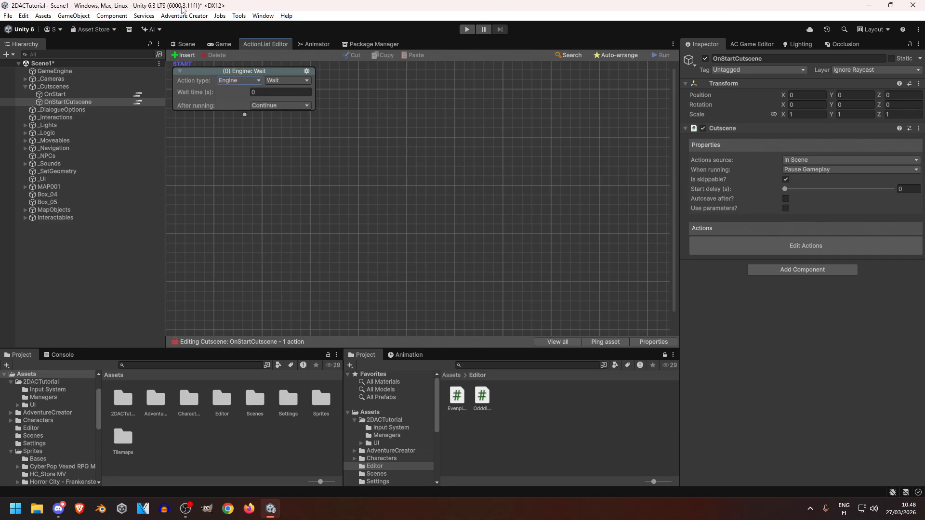
Step: Move PlayerStart2D slightly down towards the entrance alcove below the living room rug, and deselect it
left_click(195, 42)
middle_click_drag(361, 329, 382, 258)
scroll(381, 257, "up", 5)
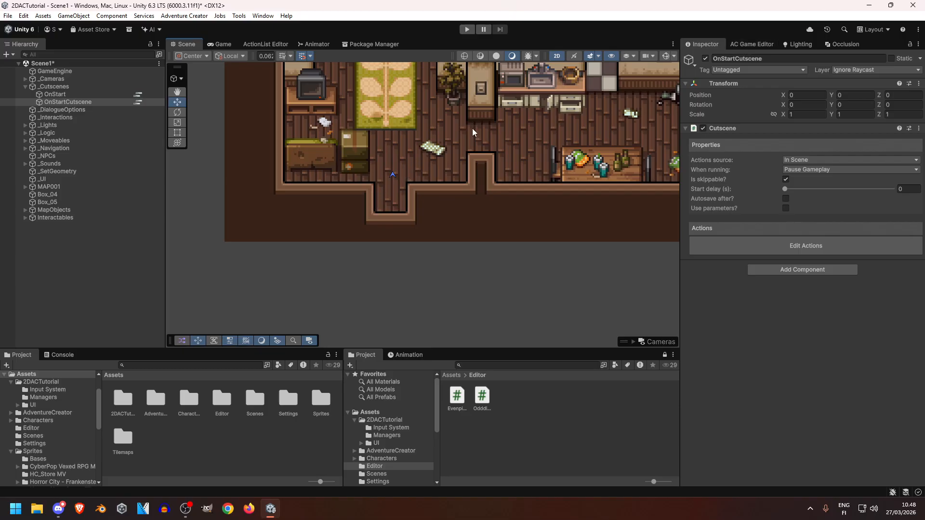
left_click(752, 44)
left_click(394, 174)
middle_click_drag(422, 148, 420, 229)
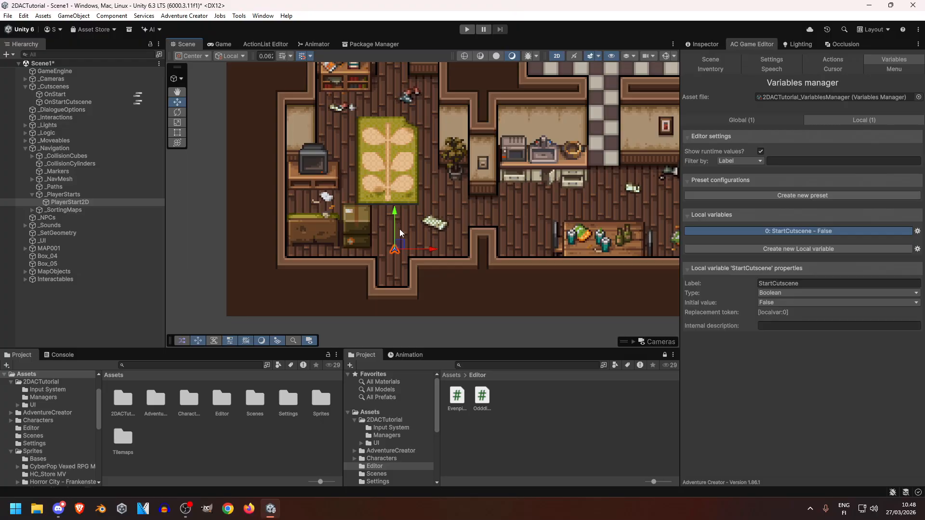
scroll(398, 226, "down", 3)
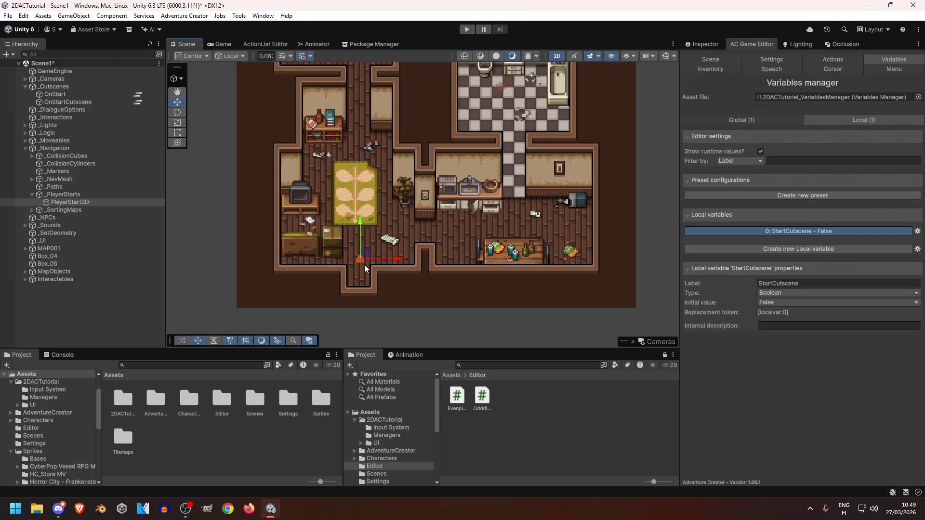
left_click_drag(362, 227, 360, 236)
left_click(228, 240)
Step: Add a Marker 2D to the scene from Adventure Creator's navigation prefabs
left_click(716, 47)
left_click(754, 42)
left_click(730, 62)
scroll(737, 259, "down", 5)
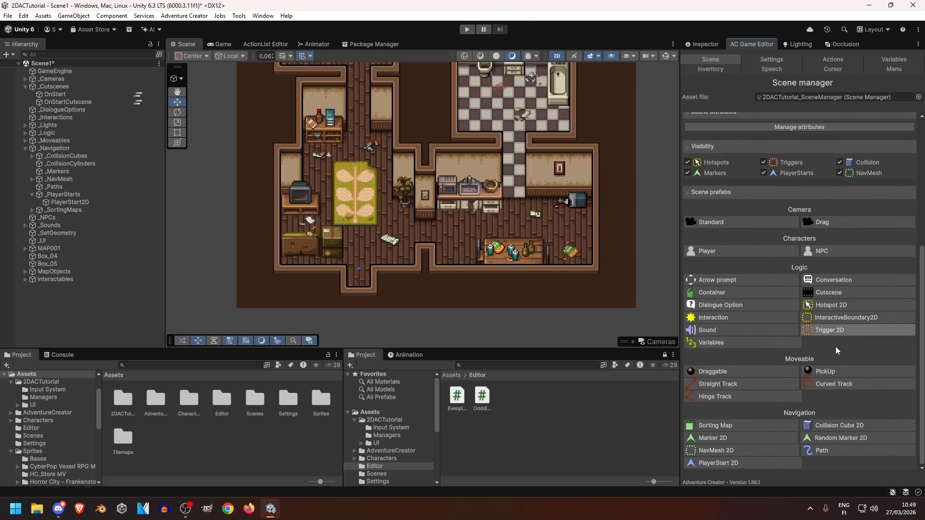
left_click(726, 440)
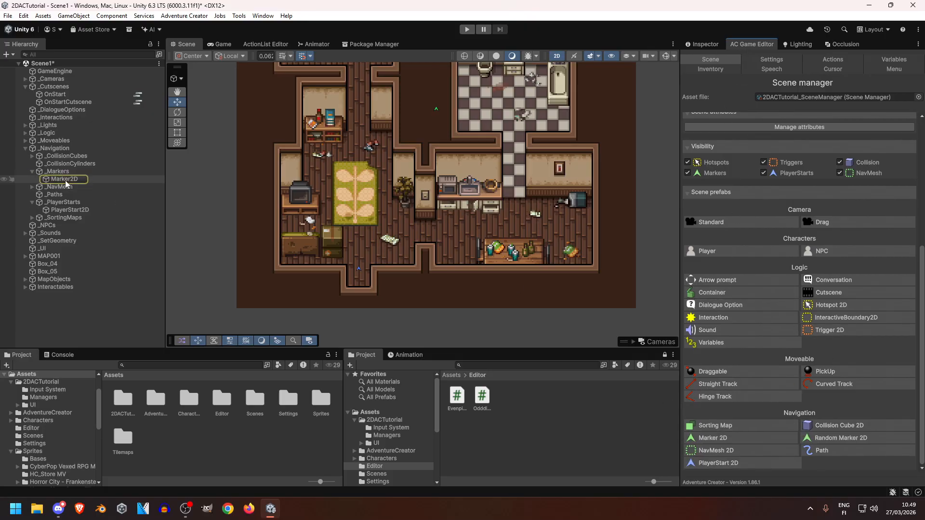
Step: Place the new Marker2D just outside the apartment, directly below the entrance alcove and in line with PlayerStart2D
left_click_drag(440, 109, 440, 297)
middle_click_drag(440, 297, 435, 186)
left_click_drag(470, 226, 399, 227)
scroll(360, 211, "up", 4)
left_click_drag(361, 206, 360, 215)
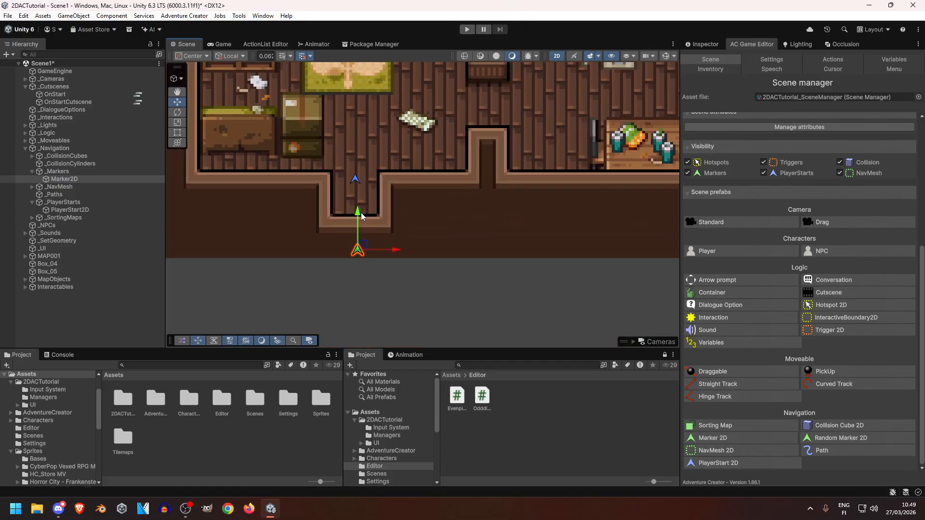
scroll(356, 207, "down", 3)
Step: Change the first action of the OnStartCutscene list to Object: Teleport
left_click(265, 44)
left_click(259, 80)
left_click(221, 216)
left_click(287, 81)
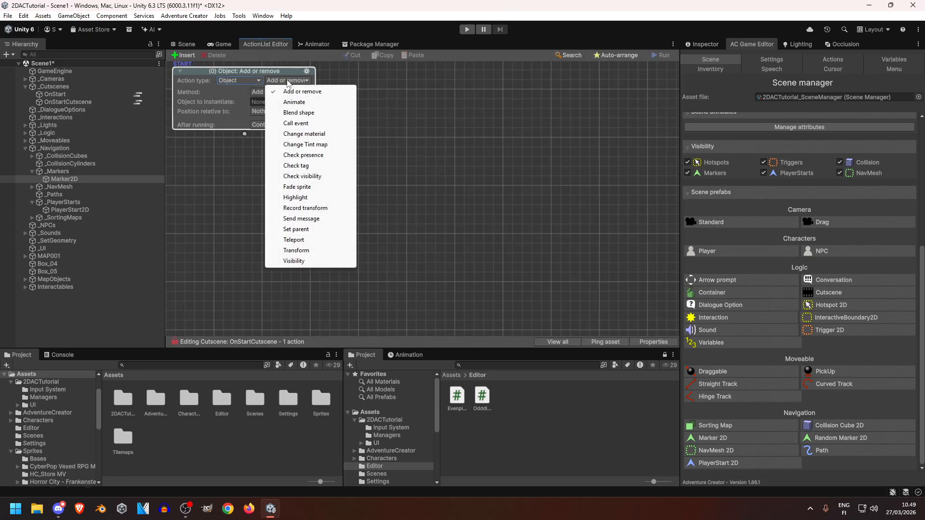
left_click(295, 239)
Step: Set the teleport action to move the player to Marker2D and enable Also teleport camera
left_click(252, 92)
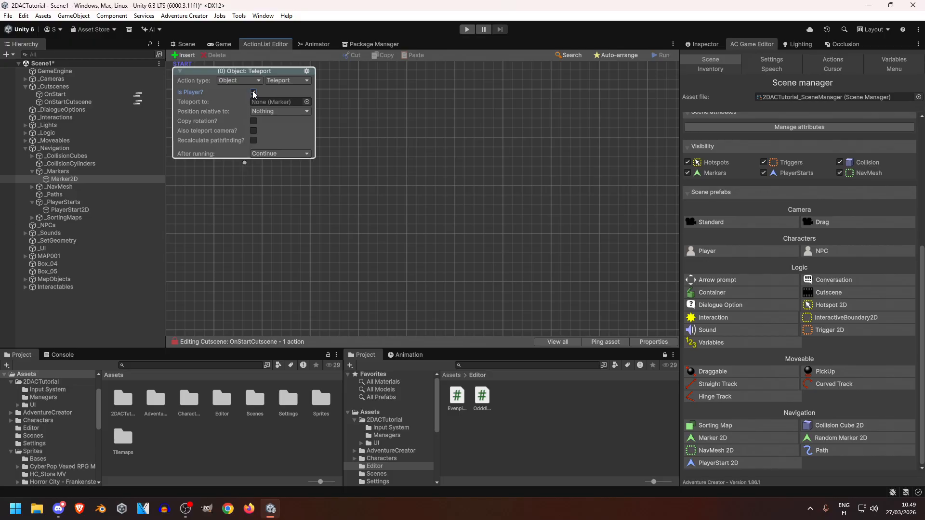
left_click_drag(71, 182, 266, 102)
left_click(254, 131)
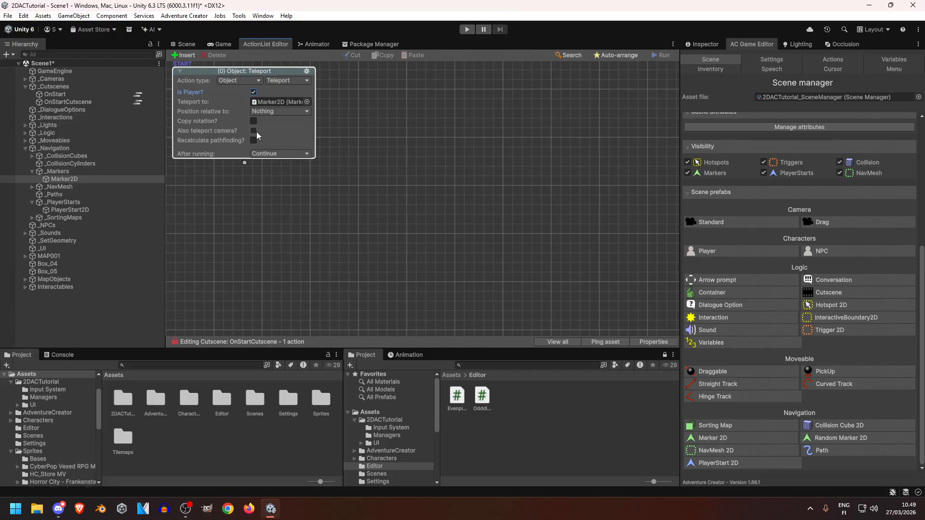
Step: Inspect the apartment map's entrance area and NavCam 1's Game Camera 2D settings
left_click(186, 45)
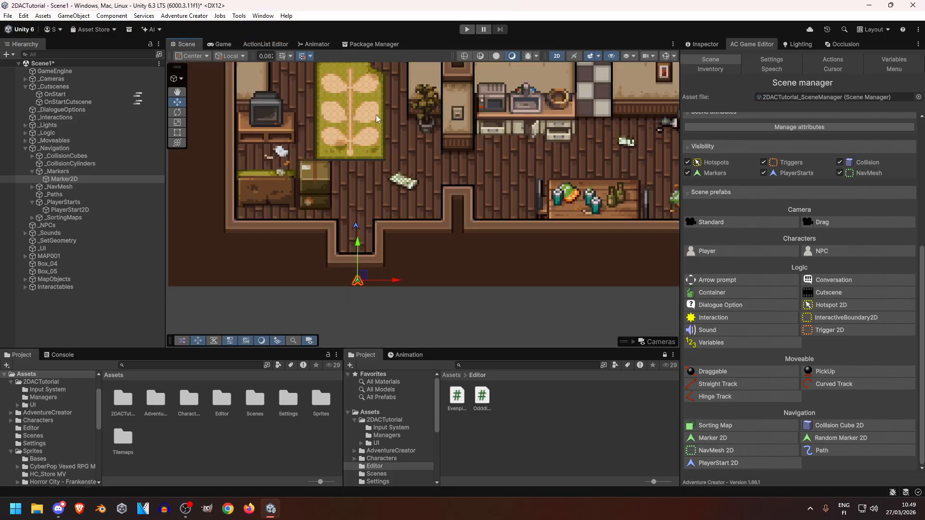
scroll(363, 152, "down", 9)
middle_click_drag(355, 158, 362, 180)
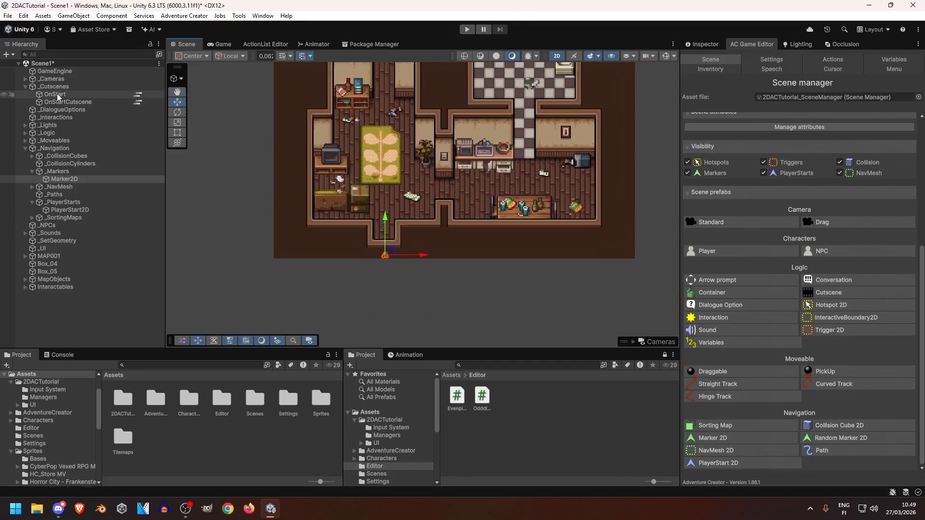
left_click(25, 79)
left_click(62, 94)
left_click(32, 86)
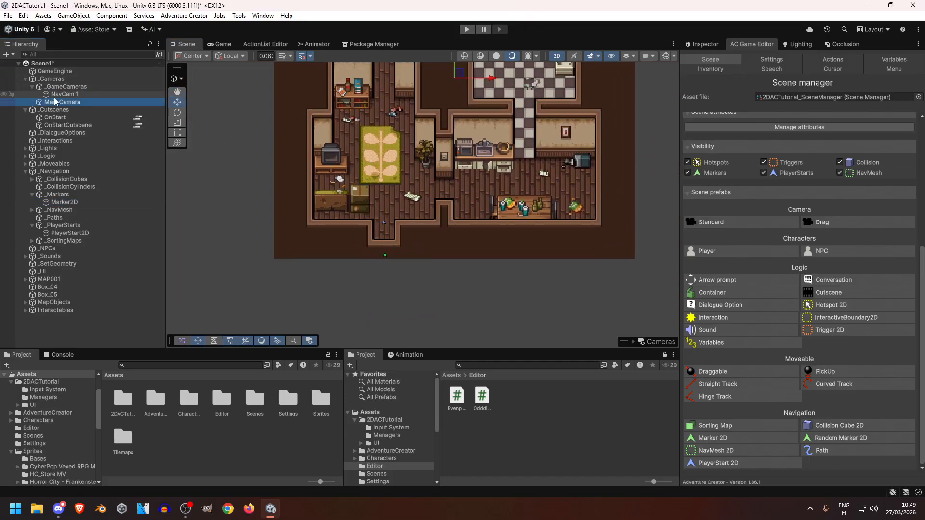
left_click(63, 94)
left_click(702, 43)
scroll(761, 256, "down", 7)
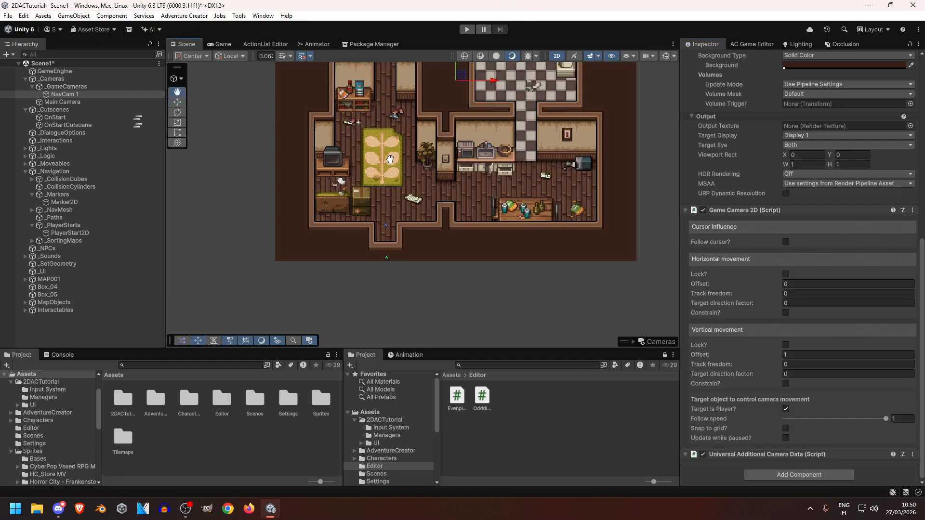
scroll(395, 241, "up", 3)
middle_click_drag(405, 237, 418, 202)
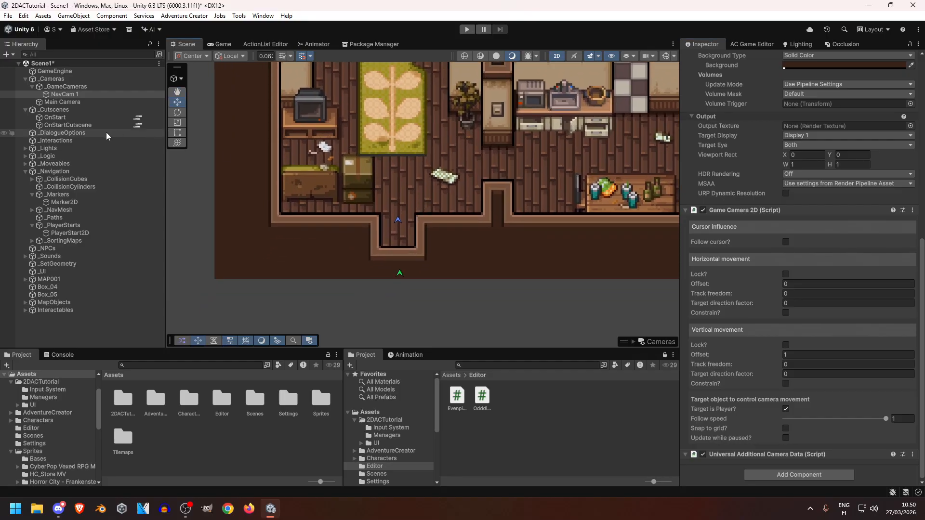
Step: Add a Character: Face direction action after the teleport action in the OnStartCutscene list
left_click(119, 124)
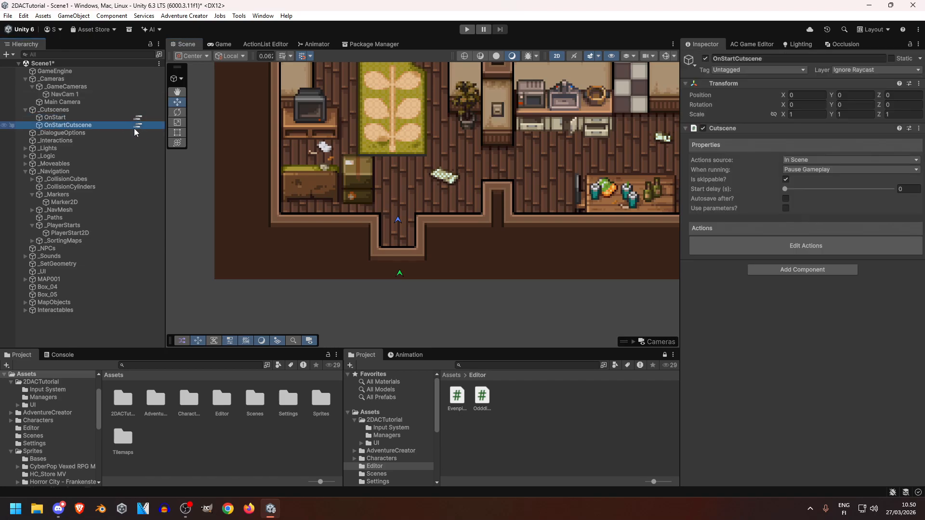
left_click(137, 125)
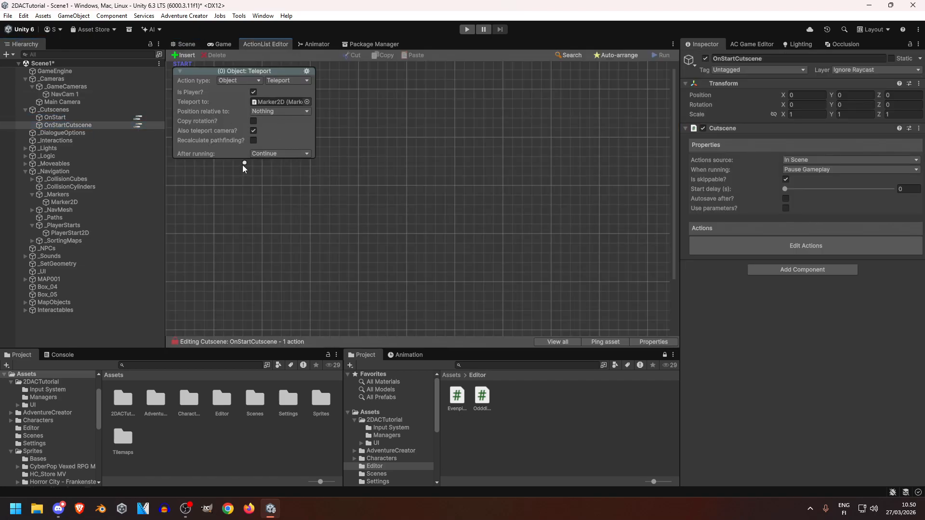
left_click_drag(244, 163, 318, 200)
left_click(313, 215)
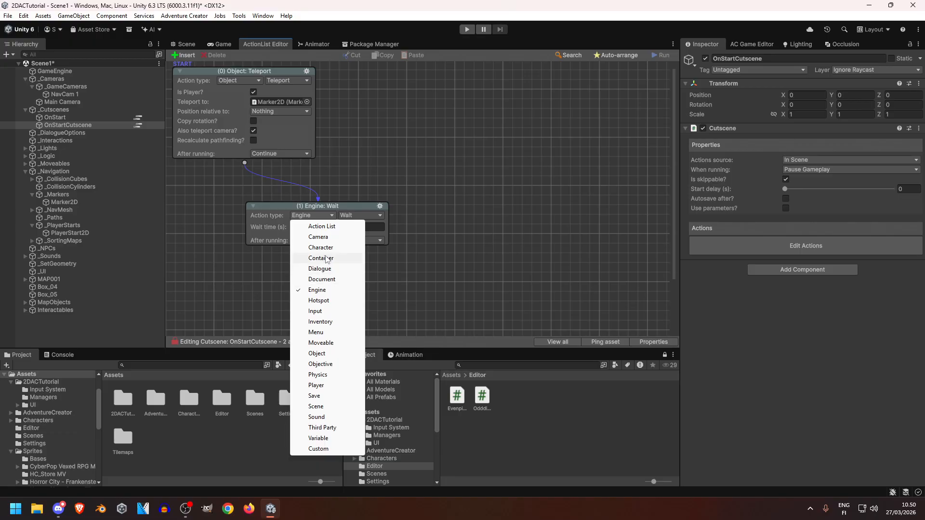
left_click(321, 247)
left_click(359, 215)
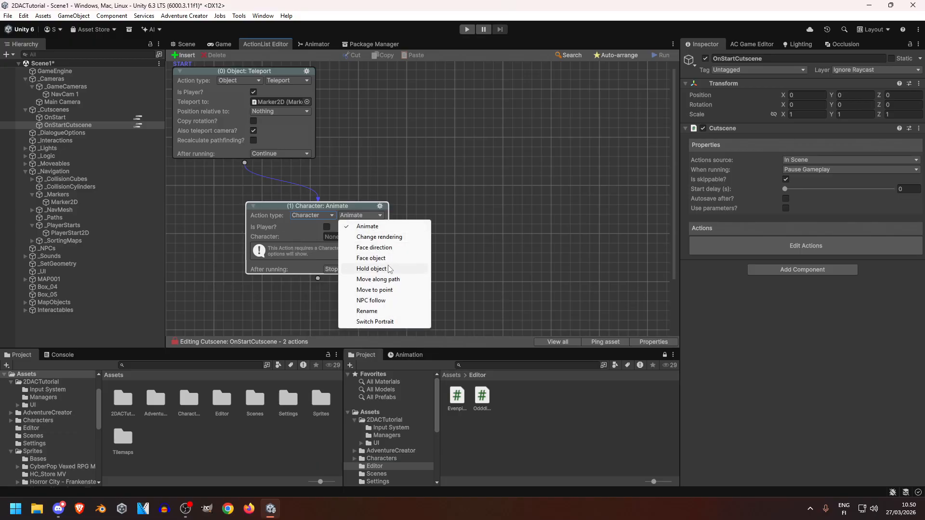
left_click(387, 249)
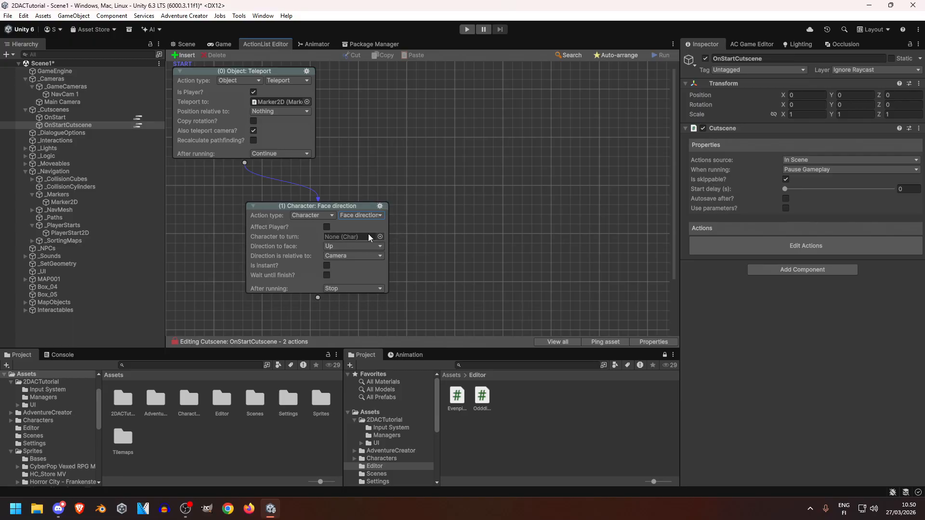
Step: Make the Face direction action affect the player instantly and place it beneath the teleport action
left_click(326, 227)
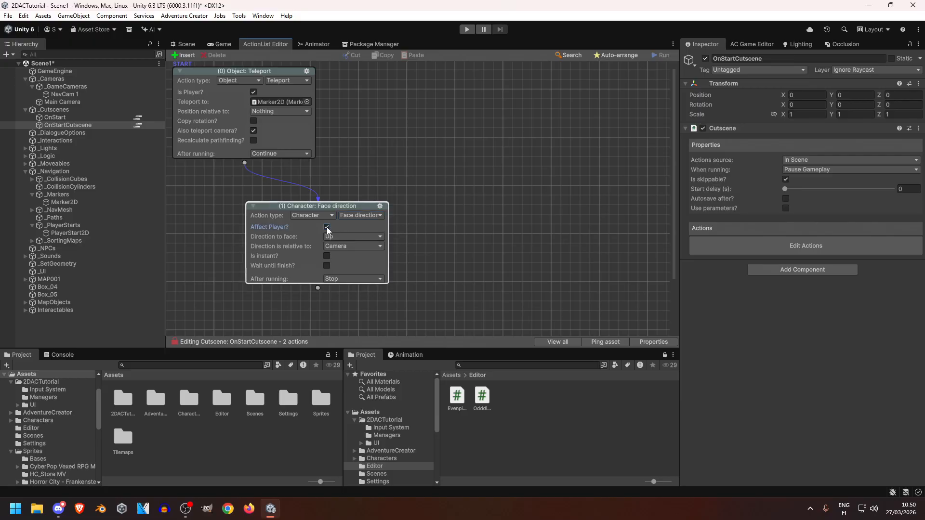
left_click(327, 256)
left_click_drag(343, 206, 281, 182)
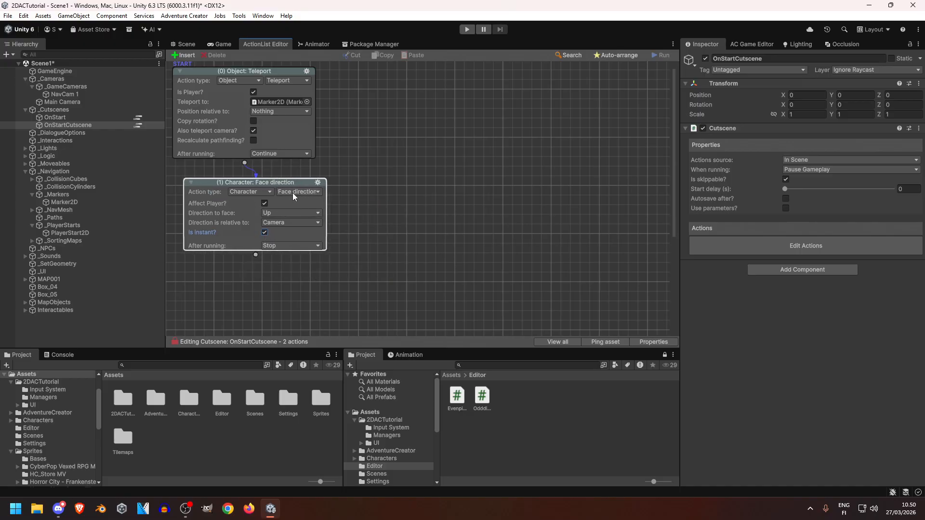
Step: Copy the Face direction action and paste the duplicate beside the original
left_click(317, 182)
left_click(333, 195)
right_click(369, 166)
left_click(400, 185)
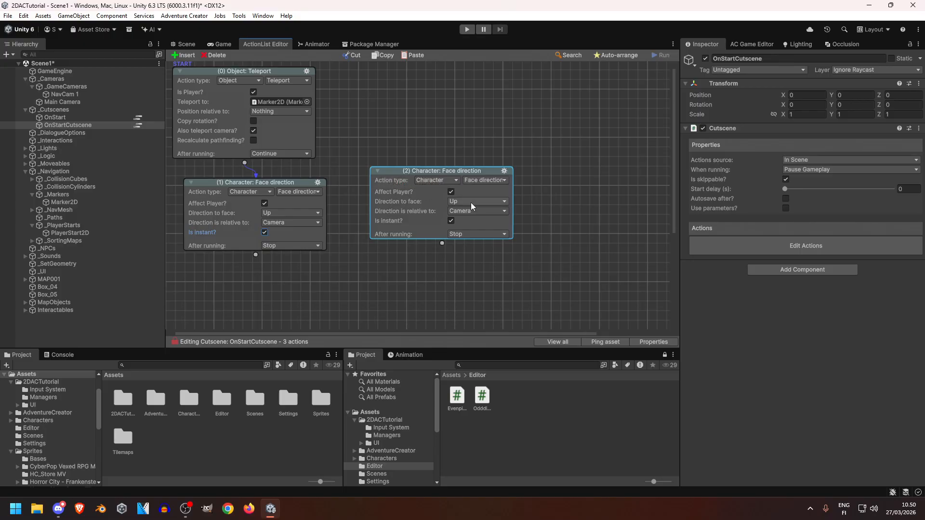
Step: Try Face object on the pasted action with Affect Player and Is instant enabled, and switch it back to Face direction
left_click(471, 203)
left_click(485, 181)
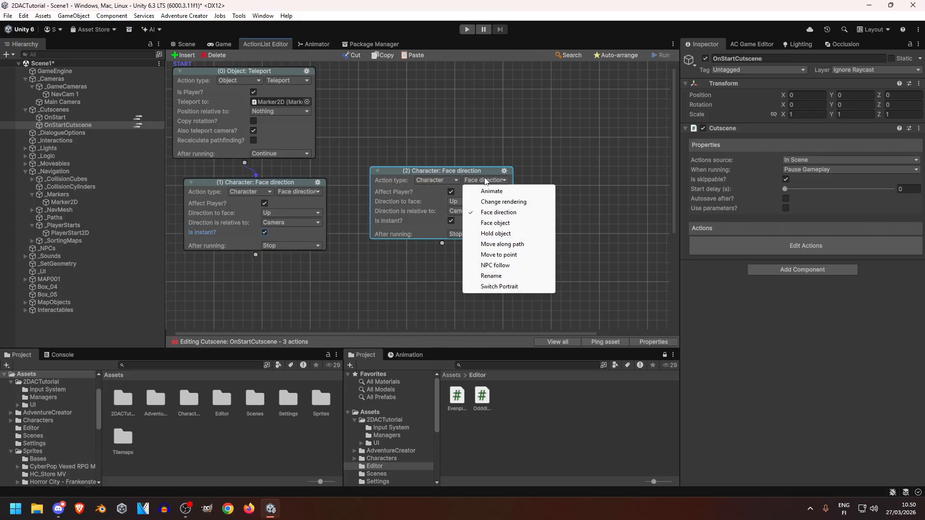
left_click(500, 222)
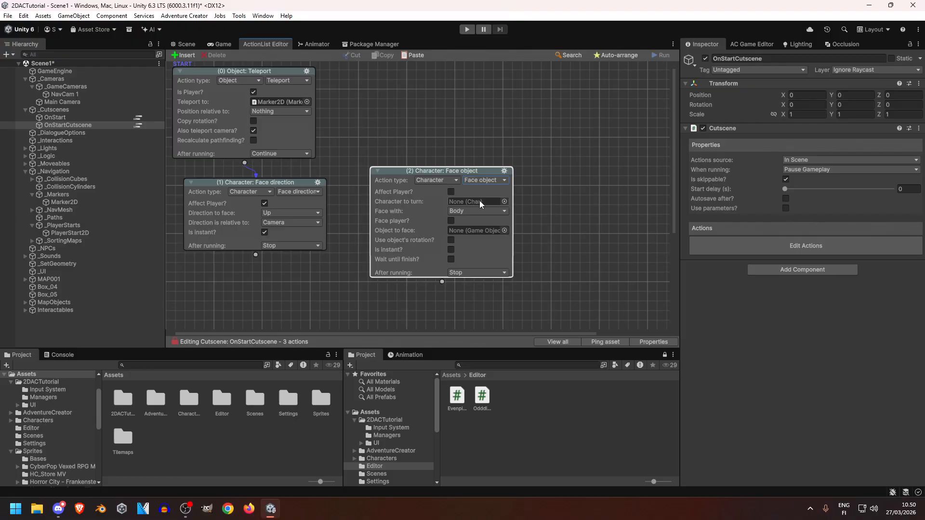
left_click(451, 191)
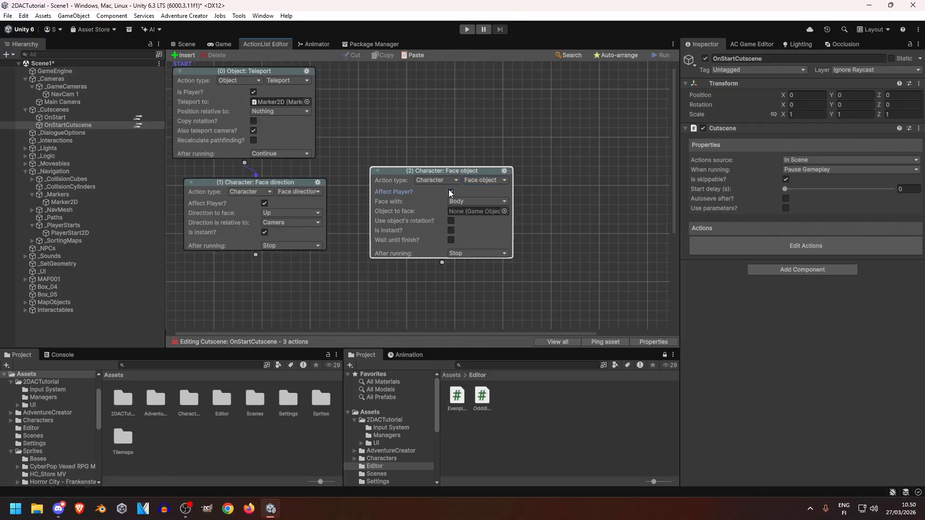
left_click(452, 231)
left_click(481, 180)
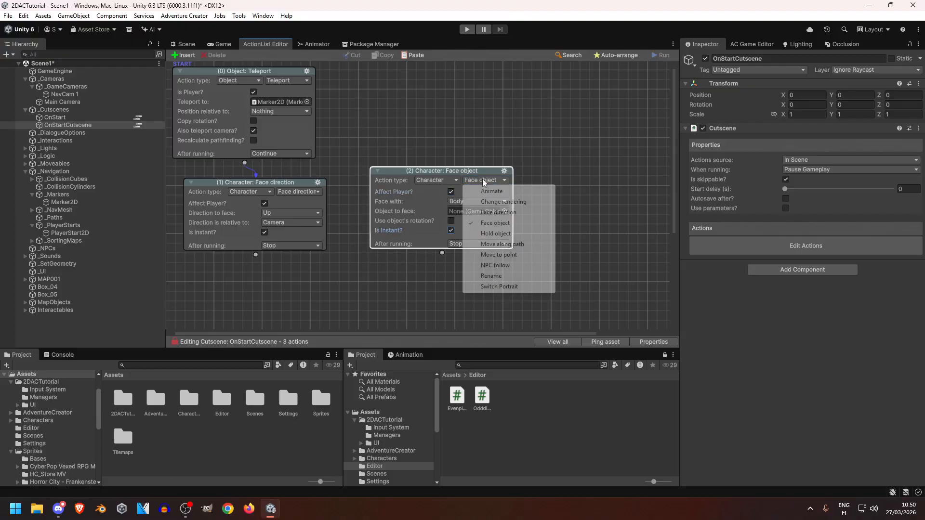
left_click(499, 213)
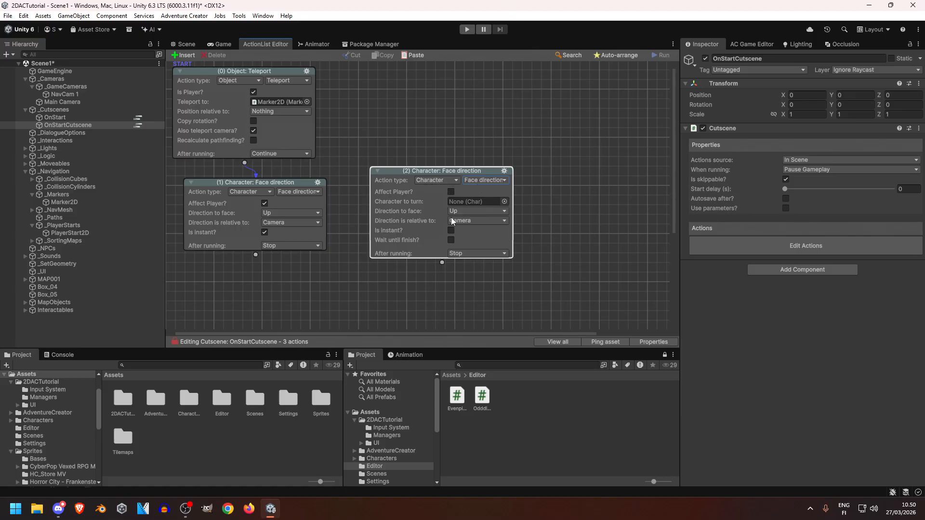
Step: Delete the unconnected Face direction action from the OnStartCutscene list
left_click(504, 170)
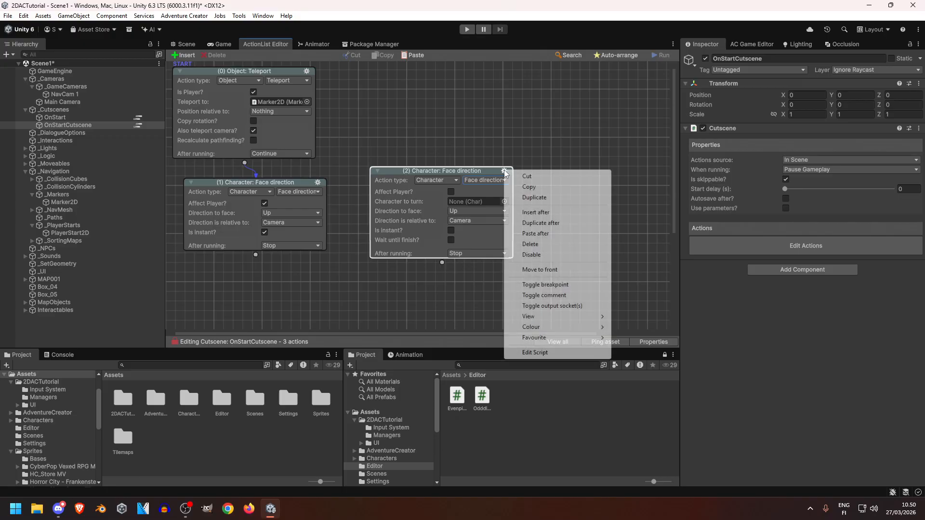
left_click(455, 222)
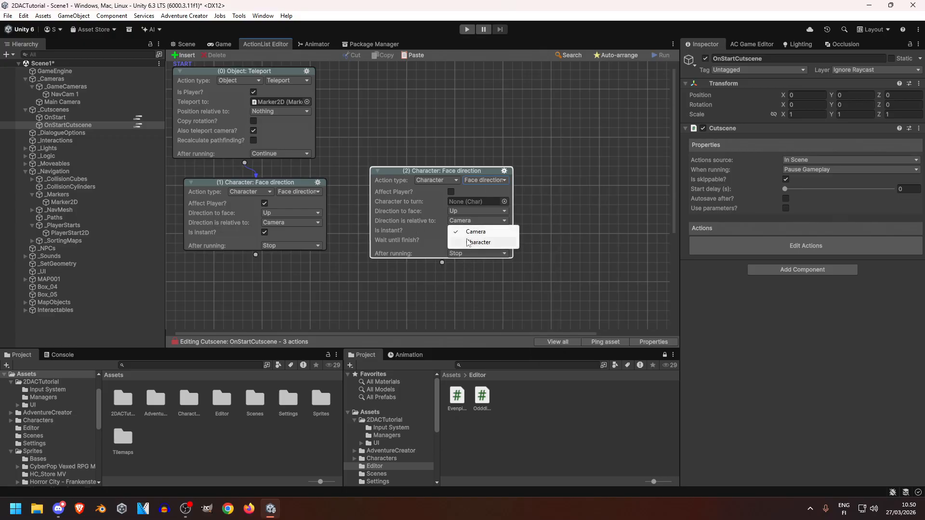
left_click(506, 170)
left_click(507, 172)
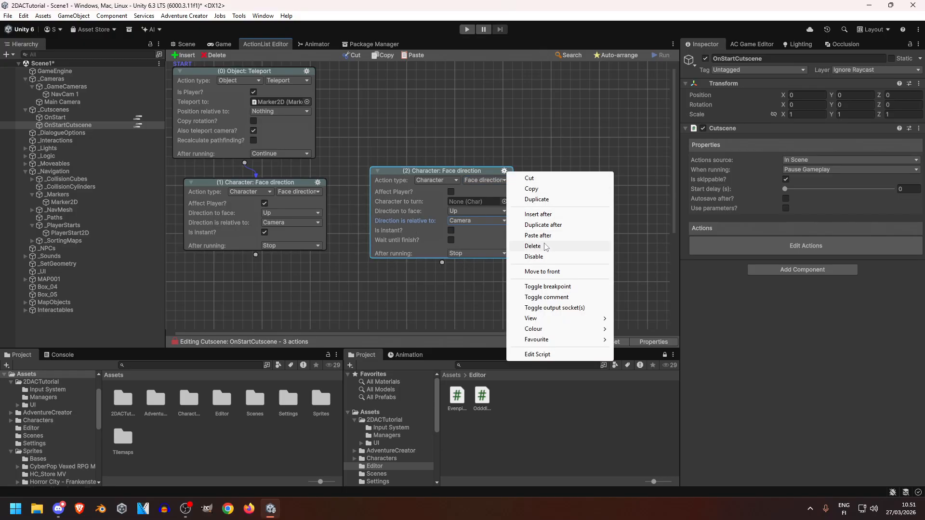
left_click(530, 247)
Step: Align the Face direction action under the teleport action and chain a Character: Move to point action after it
left_click_drag(289, 185, 280, 183)
middle_click_drag(338, 211, 335, 176)
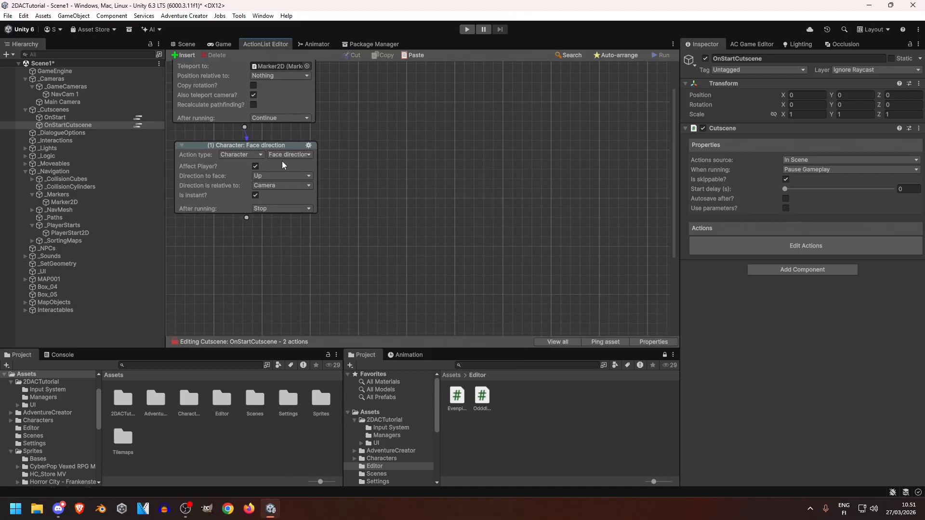
scroll(357, 168, "down", 3)
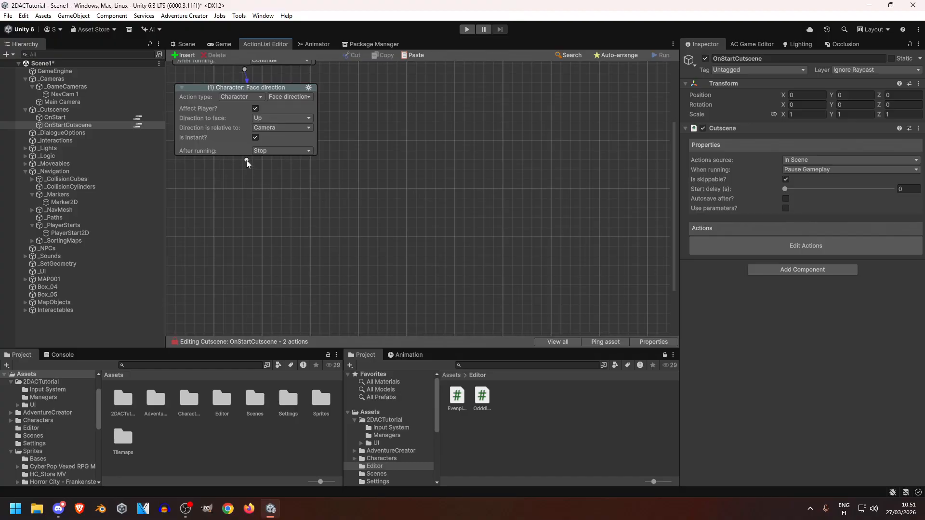
left_click_drag(247, 160, 350, 198)
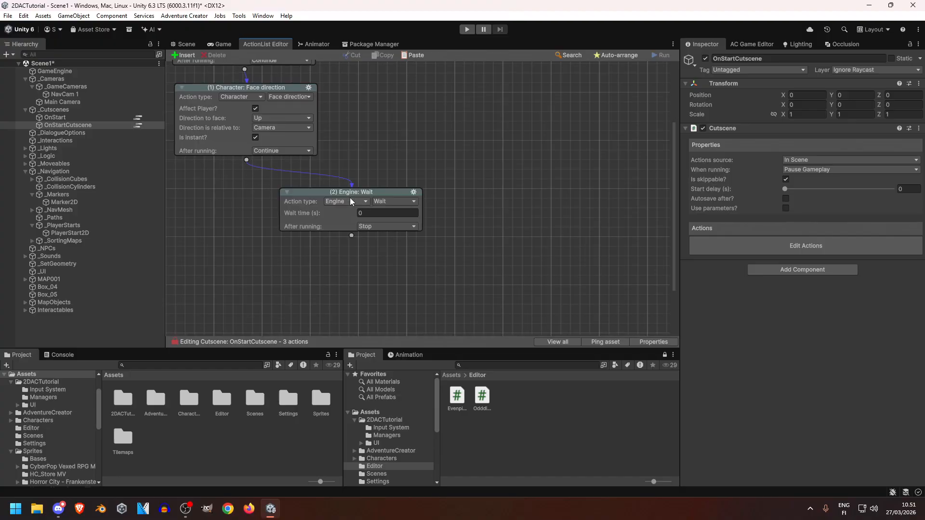
left_click(346, 201)
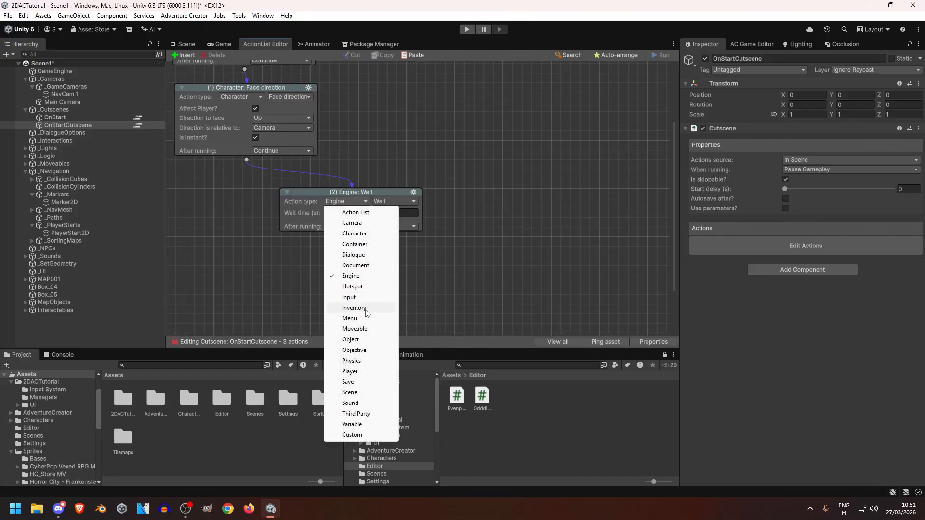
left_click(355, 234)
left_click(400, 201)
left_click(409, 275)
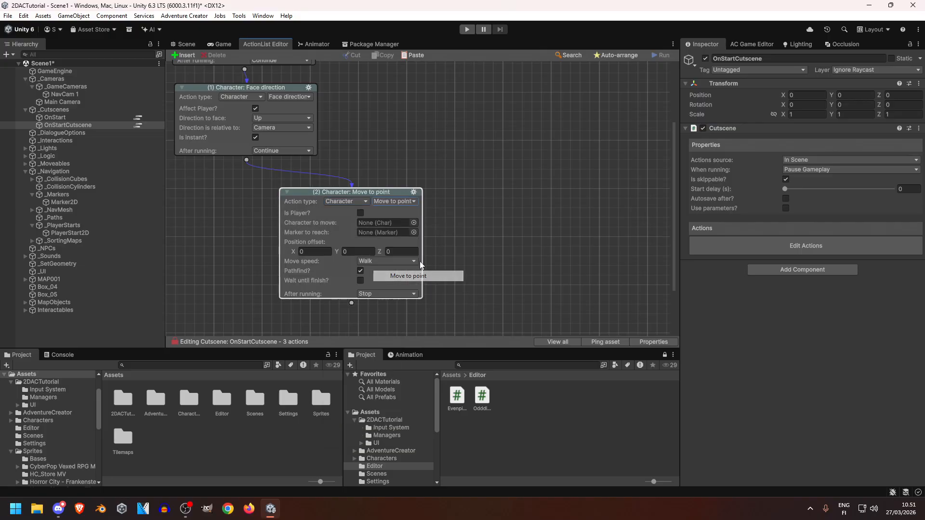
Step: Set the Move to point action to move the player and disable Pathfind
left_click(361, 213)
scroll(417, 241, "down", 2)
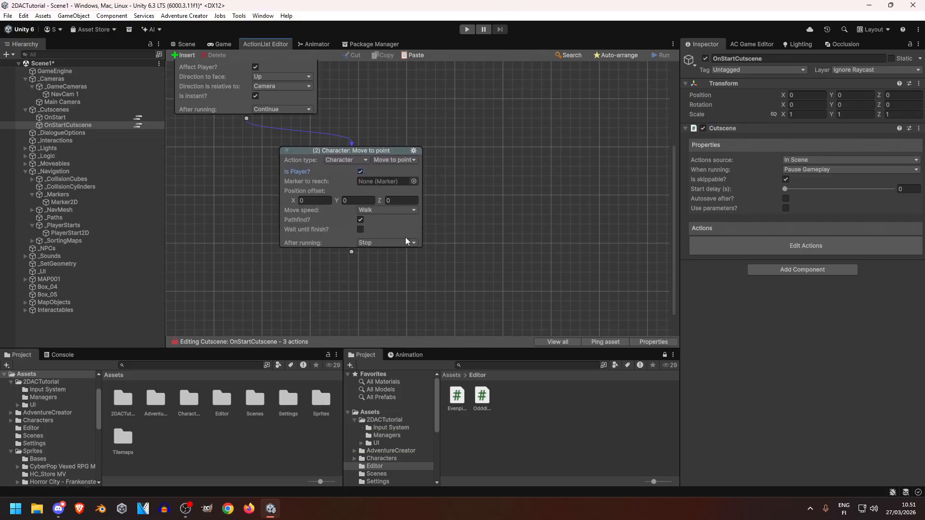
left_click(361, 220)
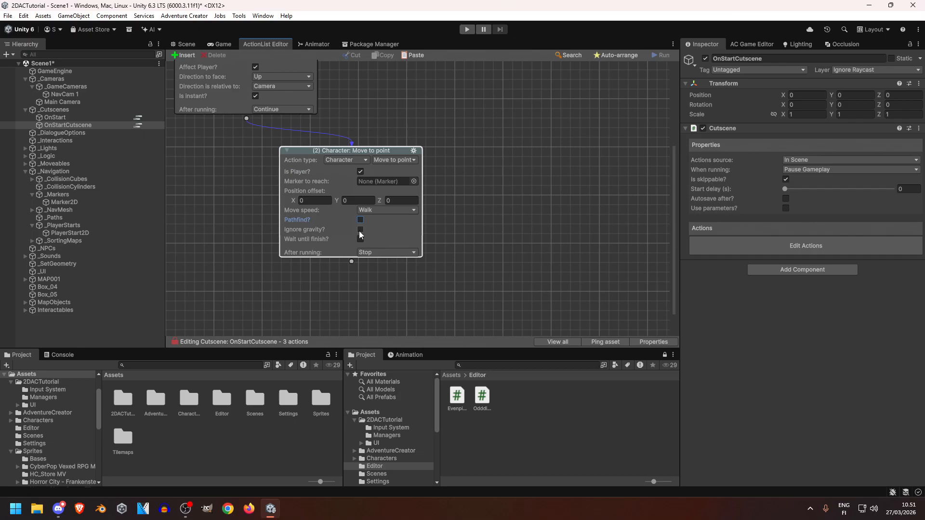
Step: Rename Marker2D as StartMarker2D
left_click(186, 43)
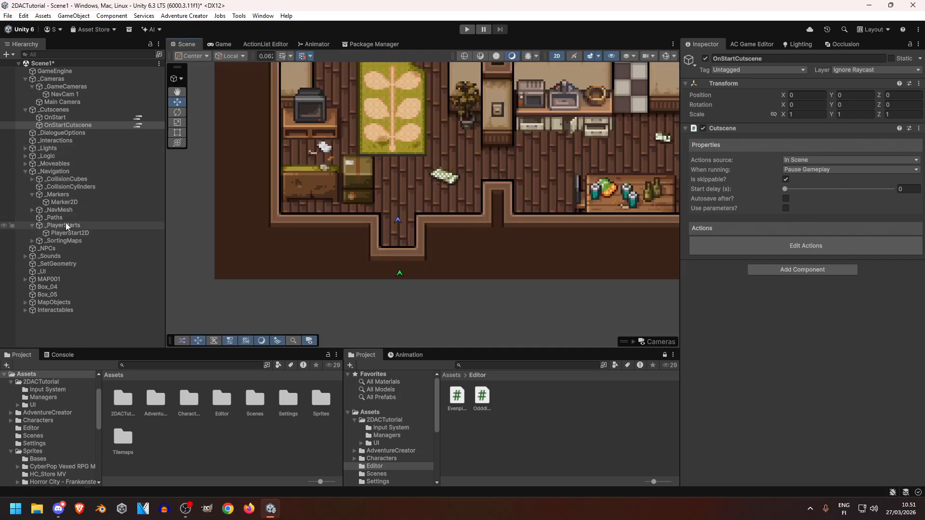
left_click(59, 203)
middle_click_drag(463, 185, 457, 208)
left_click(76, 203)
left_click(62, 200)
key("Home")
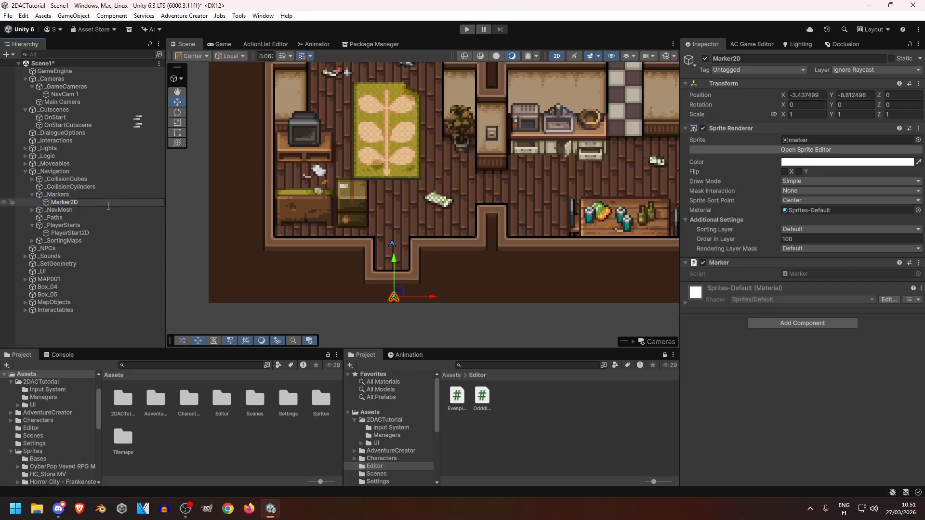
type("Start")
key("Return")
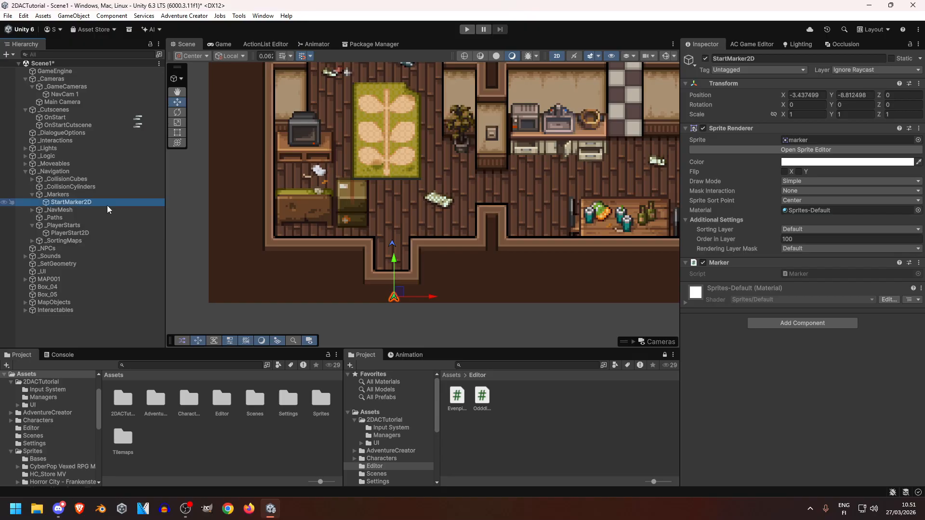
Step: Duplicate StartMarker2D as WalkMarker2D and move the copy straight up into the room to about Y -6.5, above PlayerStart2D
key("ctrl+d")
key("BackSpace")
key("BackSpace")
key("BackSpace")
key("BackSpace")
key("BackSpace")
type("WalkMarker2D (1")
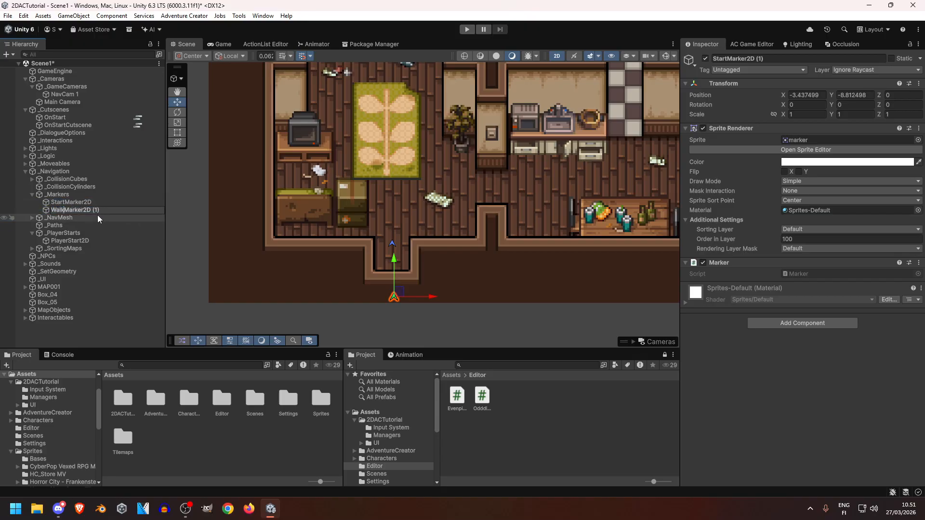
key("BackSpace")
key("Return")
left_click_drag(394, 264, 409, 185)
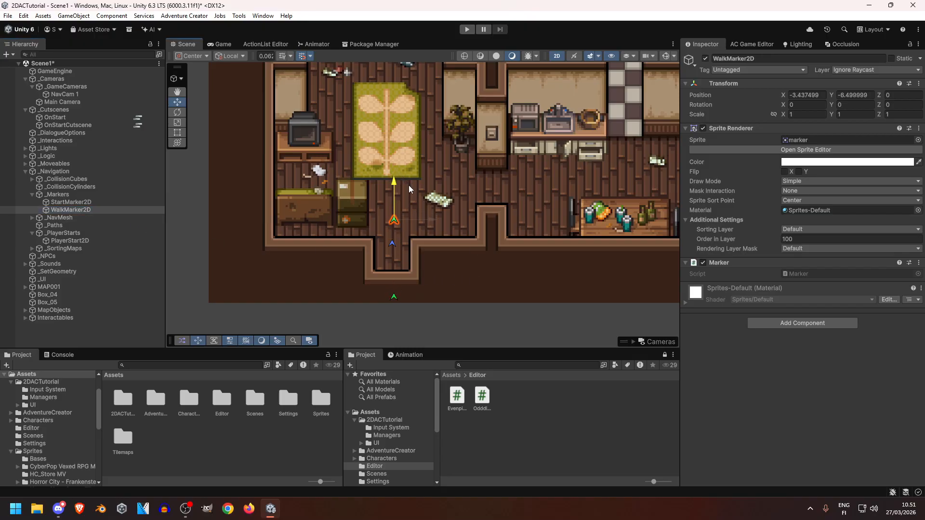
Step: Assign WalkMarker2D as the Move to point action's marker to reach and enable Wait until finish
left_click(265, 43)
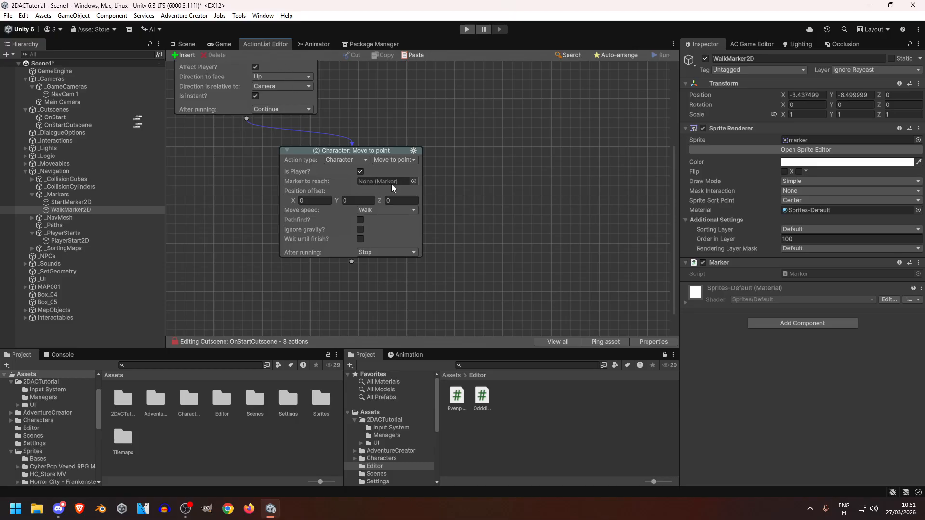
left_click_drag(71, 210, 372, 182)
left_click(362, 239)
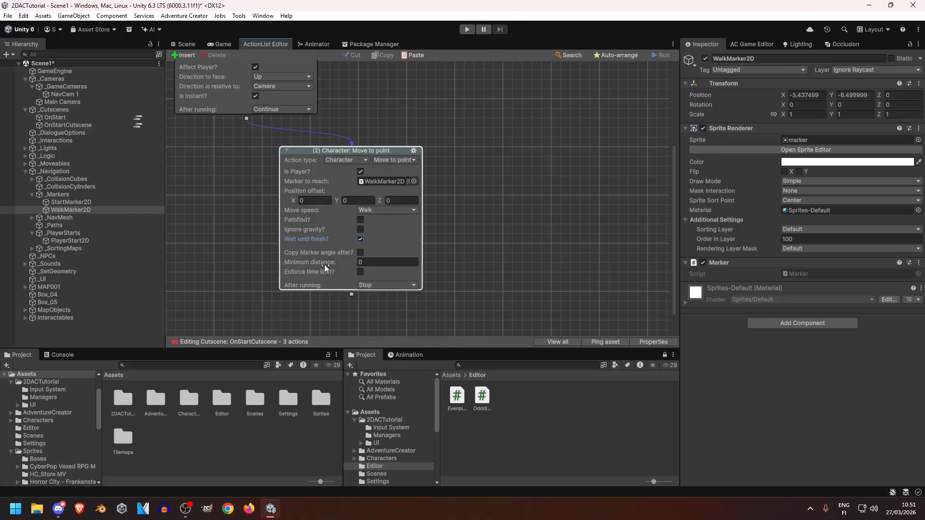
left_click_drag(298, 265, 314, 270)
left_click(356, 271)
left_click(362, 273)
left_click(362, 273)
left_click(391, 263)
type("0")
left_click(360, 273)
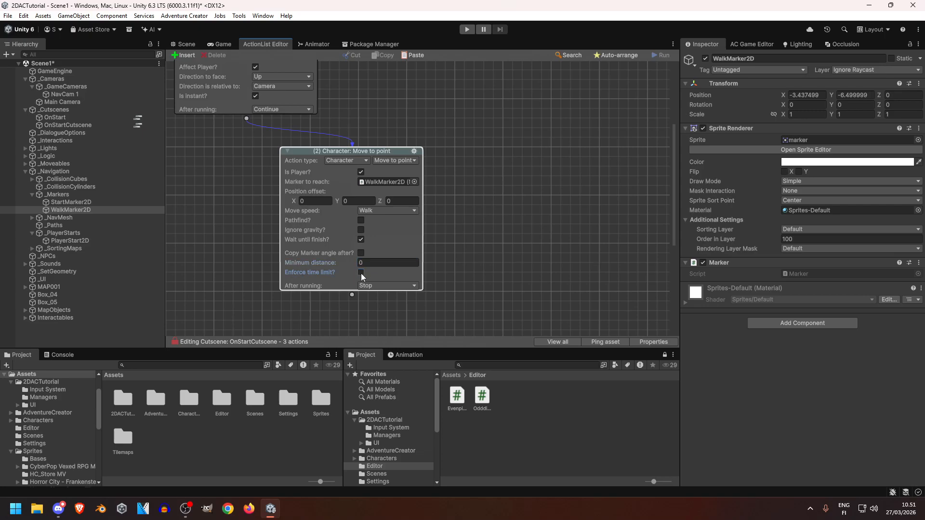
left_click(372, 291)
left_click(305, 281)
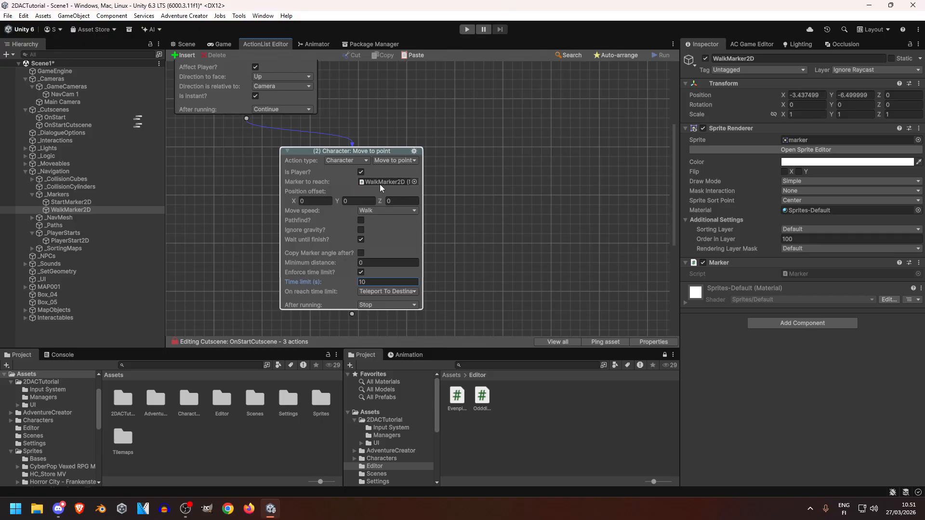
left_click(386, 291)
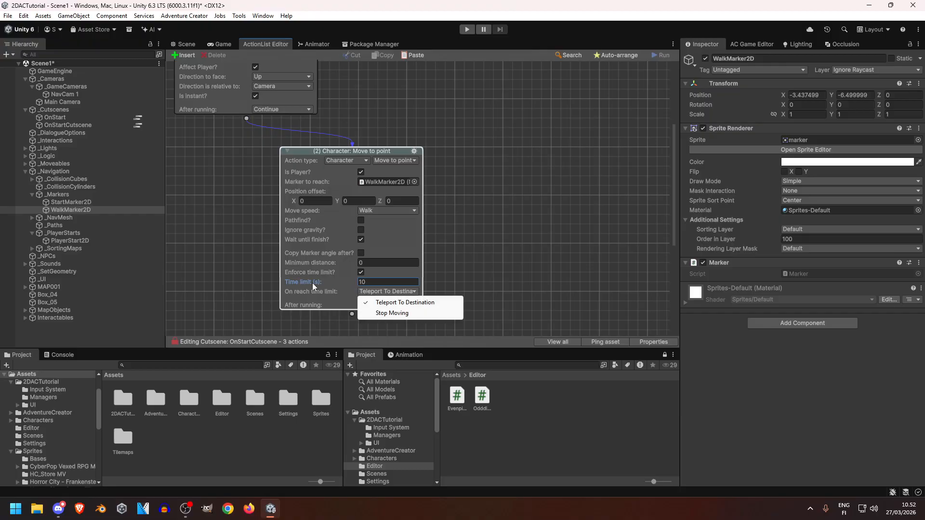
left_click(452, 133)
scroll(433, 174, "up", 2)
scroll(434, 176, "down", 1)
left_click(414, 158)
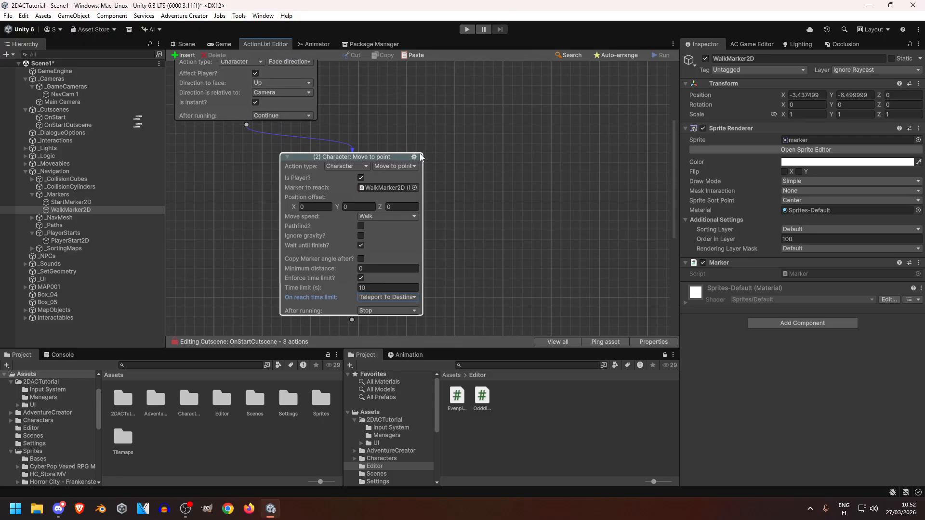
scroll(407, 171, "up", 1)
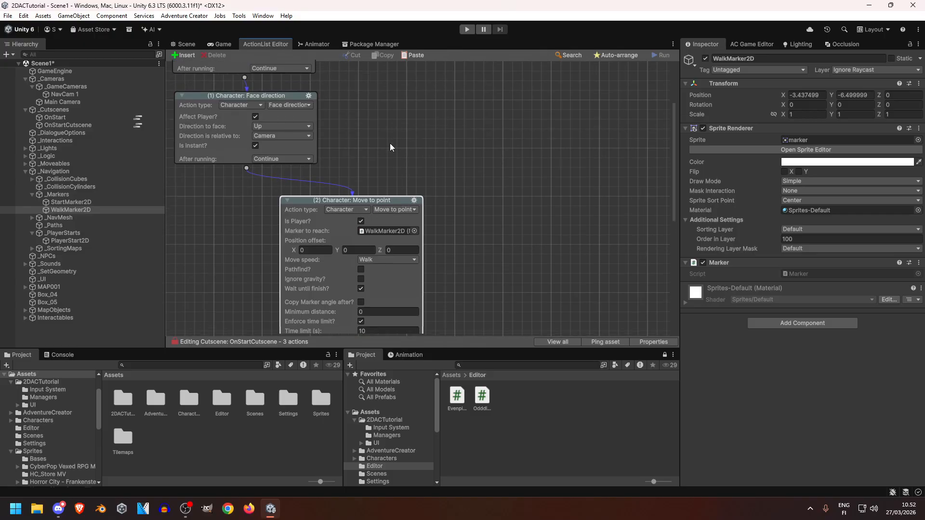
scroll(436, 212, "down", 1)
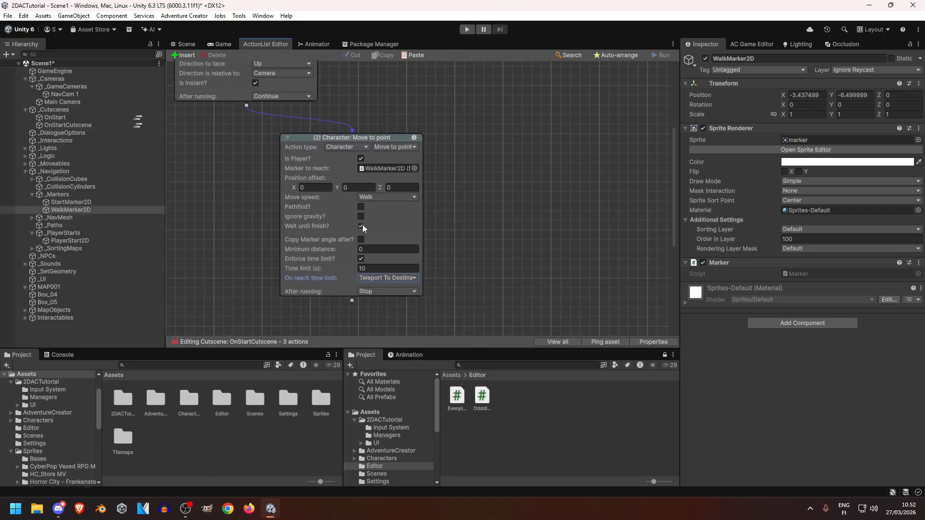
left_click(361, 259)
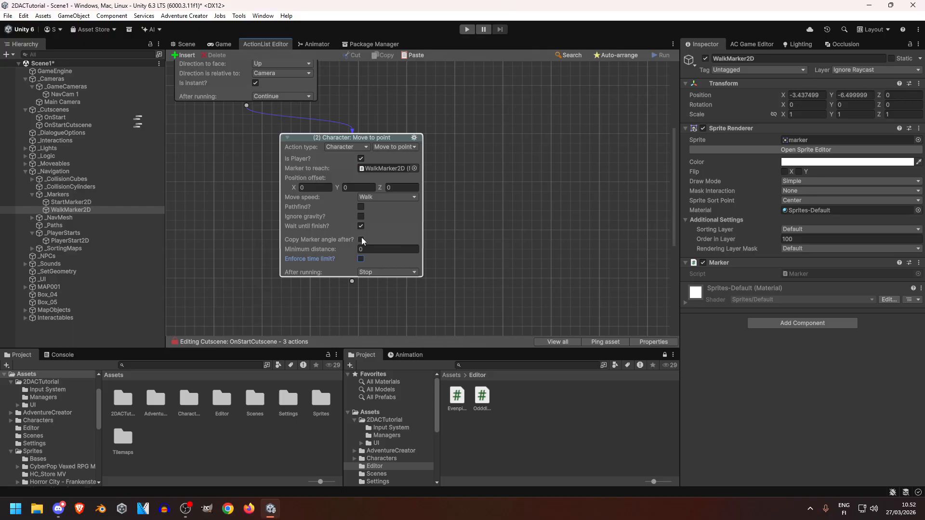
Step: Paste a copy of the Face direction action, link it after the Move to point action and set its direction to Left
left_click_drag(380, 138, 286, 126)
middle_click_drag(347, 196, 328, 118)
left_click(310, 113)
left_click(365, 128)
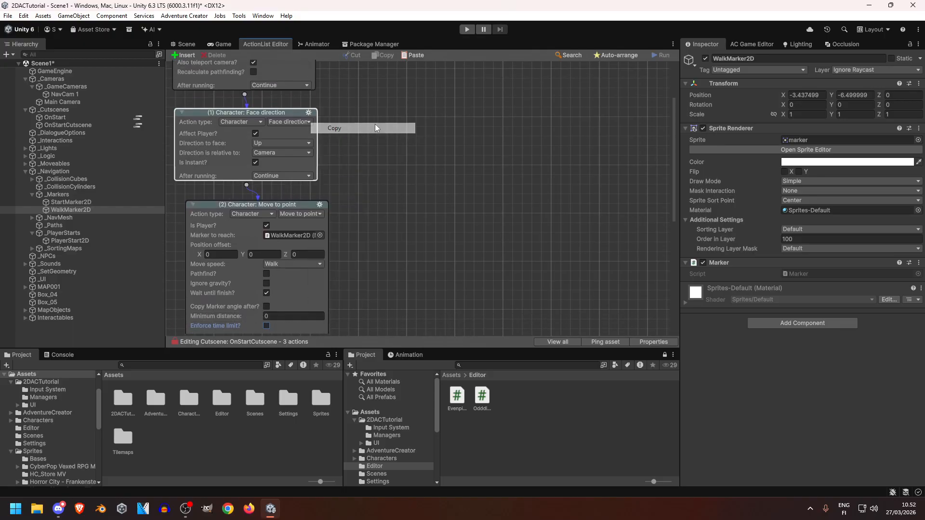
scroll(368, 207, "down", 3)
right_click(355, 175)
left_click(361, 191)
left_click_drag(257, 245, 380, 216)
left_click(466, 208)
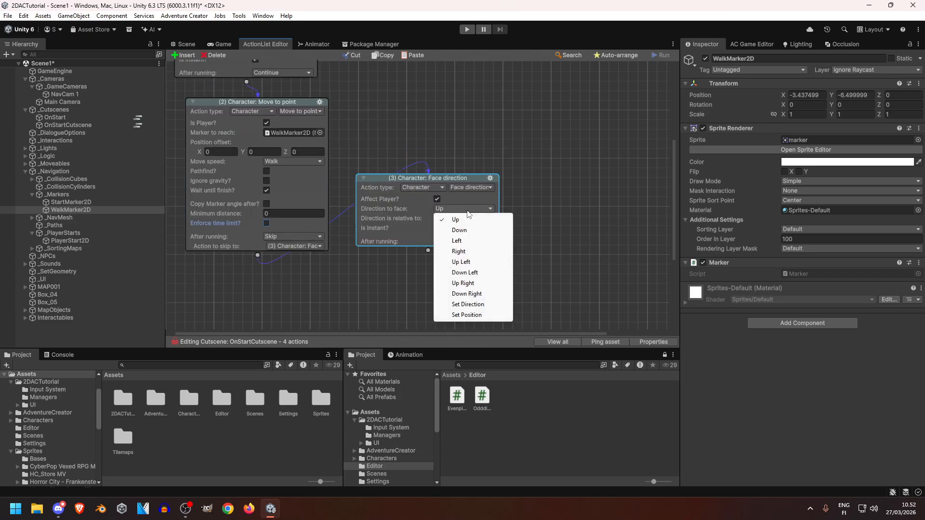
left_click(463, 241)
Step: Move Box_04 and Box_05 into the Interactables group, above Trash_01
left_click(182, 45)
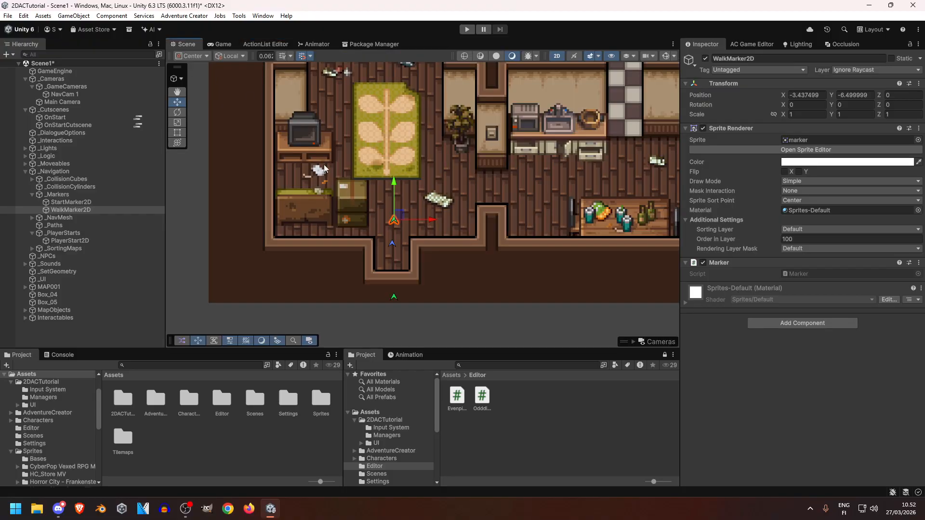
left_click(351, 218)
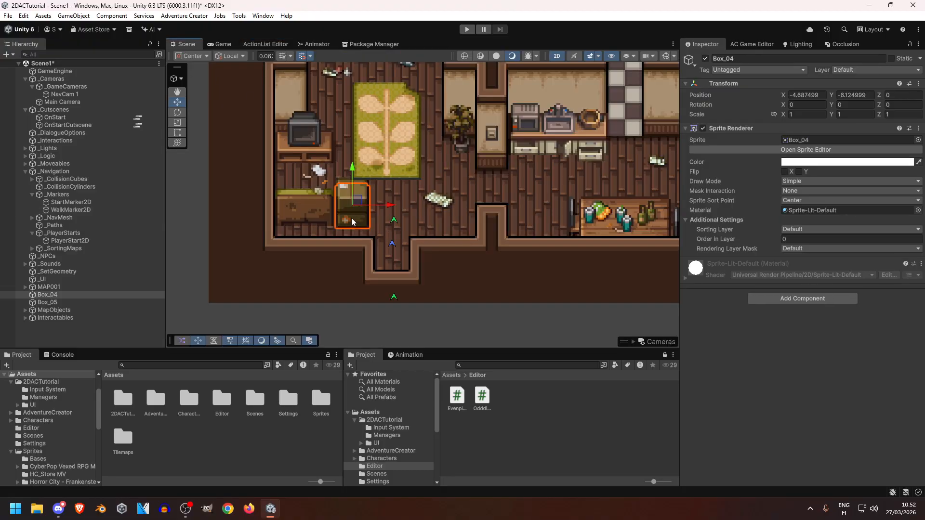
left_click(57, 295, "ctrl")
left_click_drag(57, 295, 53, 317)
left_click(25, 302)
scroll(66, 281, "down", 3)
left_click(65, 335)
left_click(58, 343, "shift")
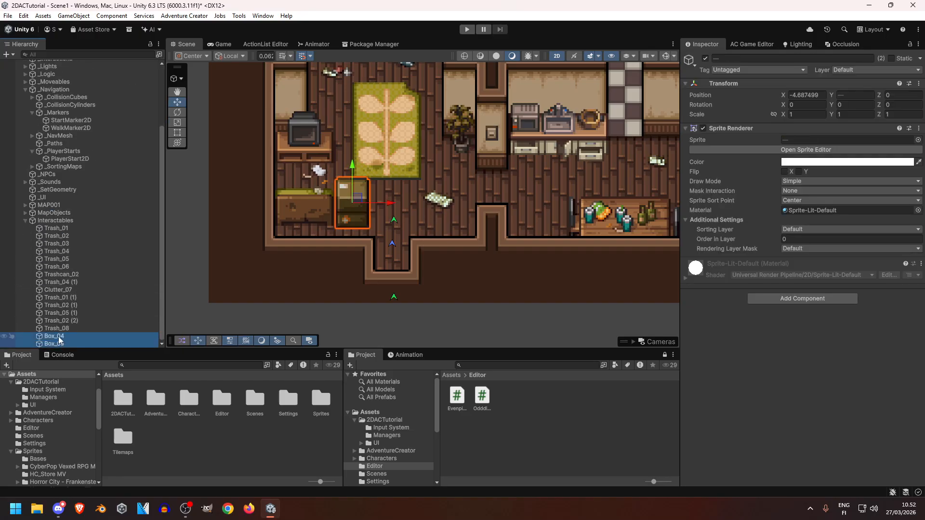
left_click_drag(62, 227, 61, 226)
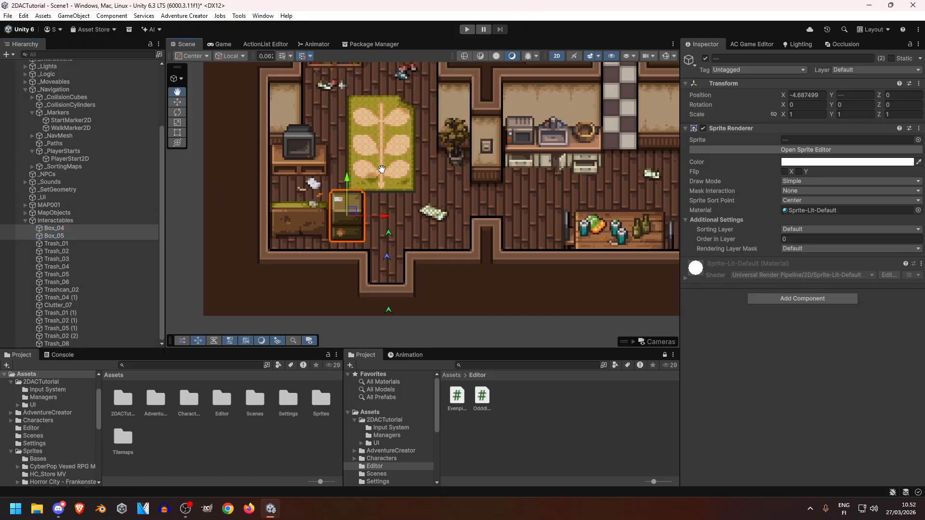
Step: Compare the Box_04 and Box_05 sprites in the scene by switching Box_05 off and on
left_click(64, 228)
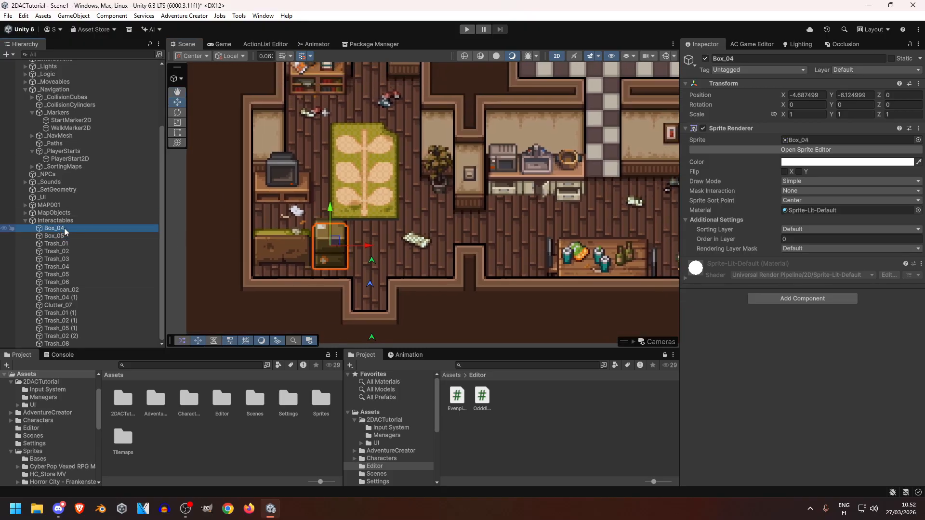
scroll(365, 253, "up", 2)
scroll(308, 245, "up", 2)
left_click(76, 236)
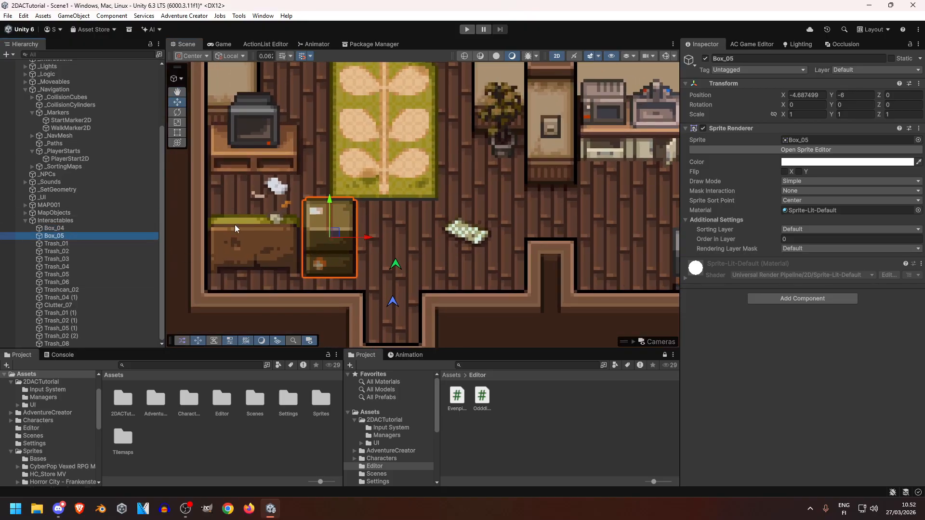
scroll(217, 251, "up", 4)
left_click(706, 59)
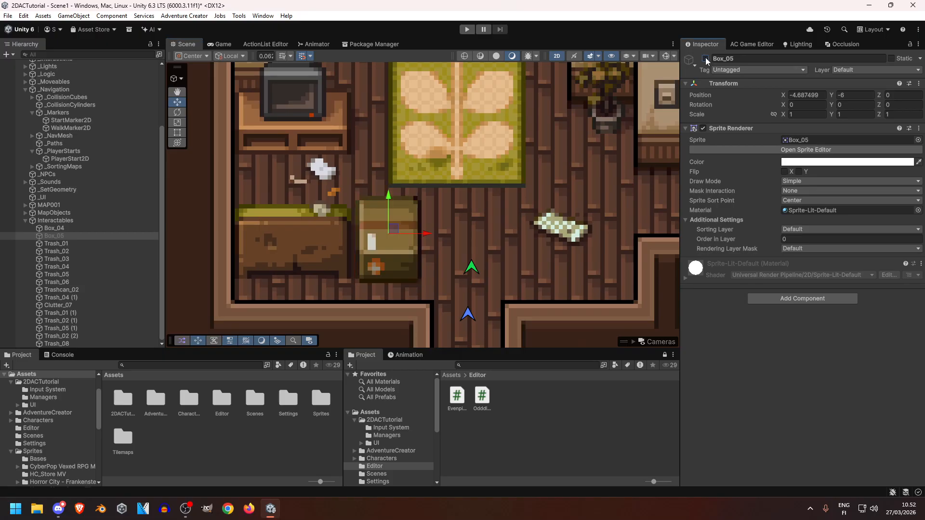
left_click(706, 59)
left_click(706, 58)
left_click(706, 59)
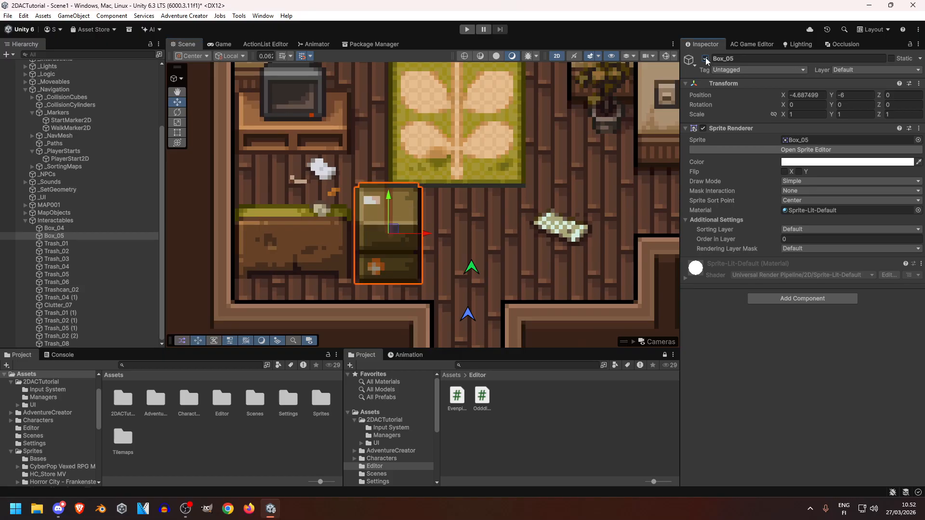
left_click(705, 59)
left_click(706, 59)
Step: Add the Remember Visibility component to both Box_04 and Box_05
left_click(56, 230)
left_click(796, 299)
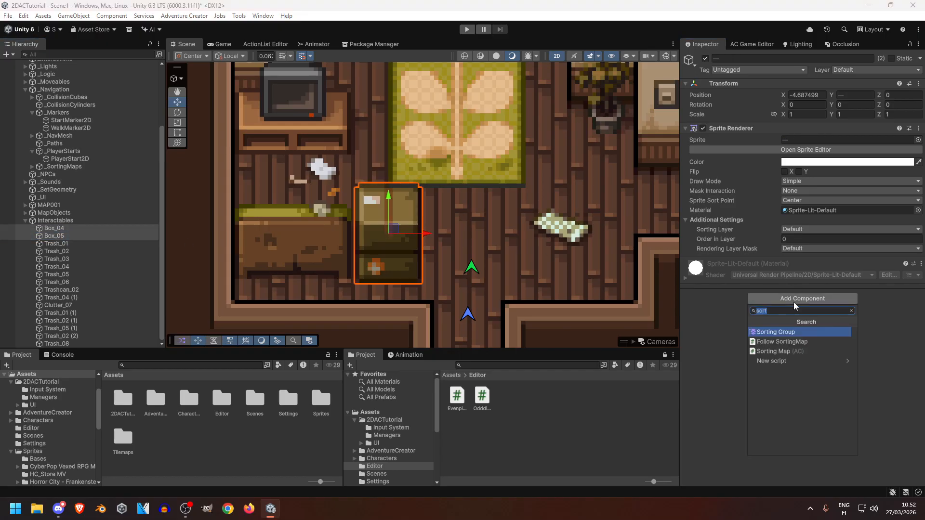
left_click(784, 353)
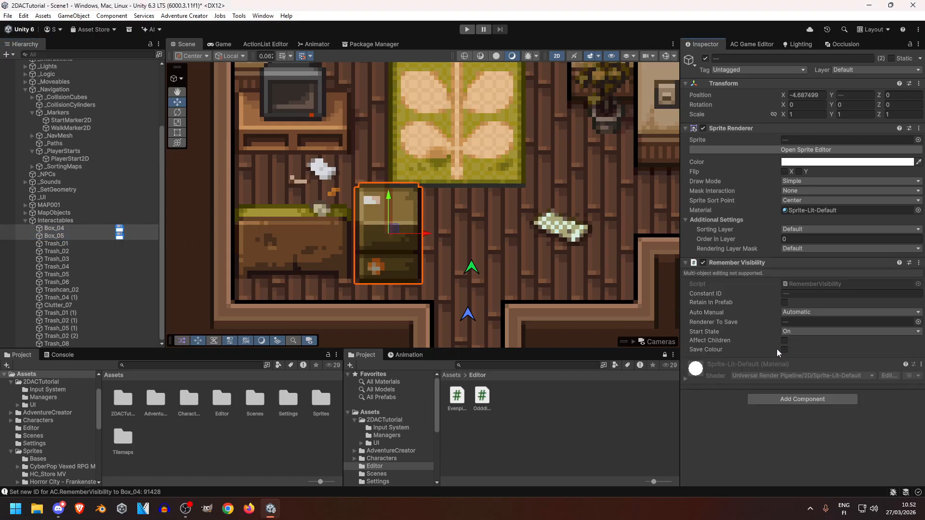
Step: Set Box_05's Visibility on start to Off and check that Box_04's is On
left_click(77, 229)
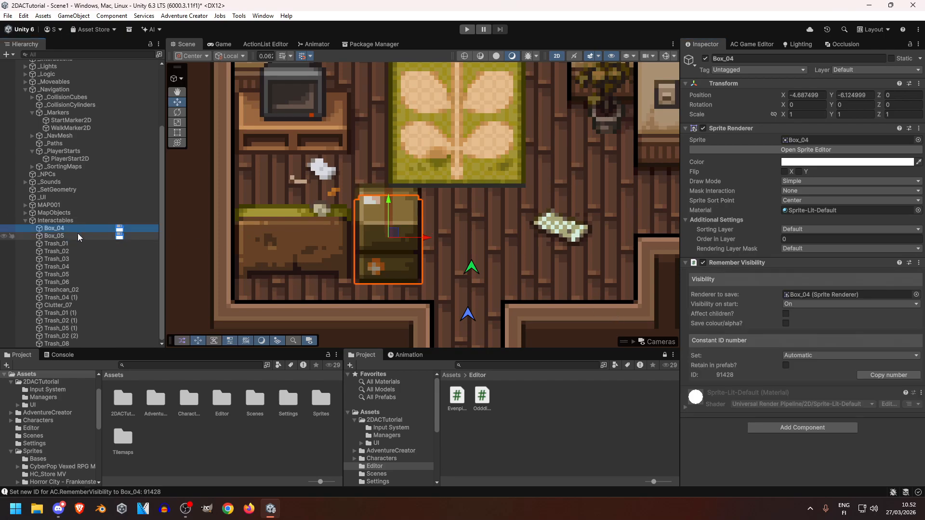
left_click(78, 236)
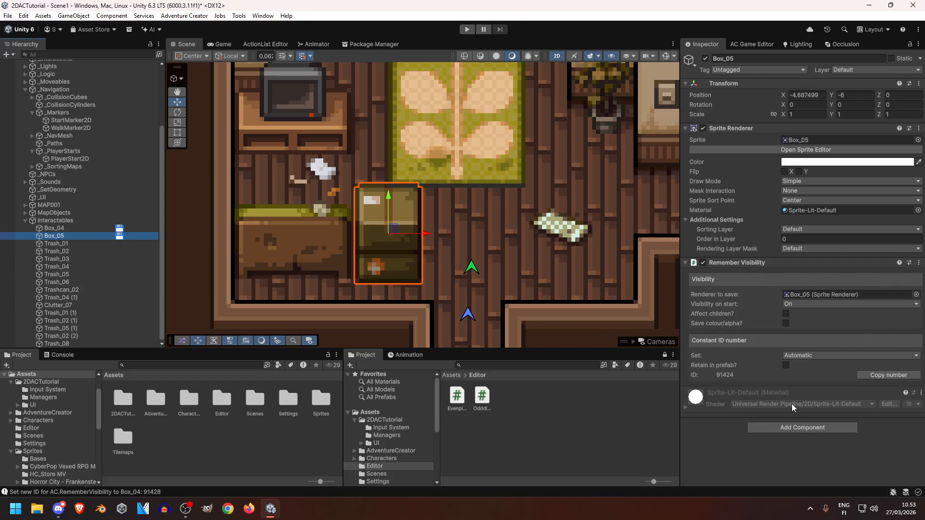
left_click(798, 304)
left_click(805, 323)
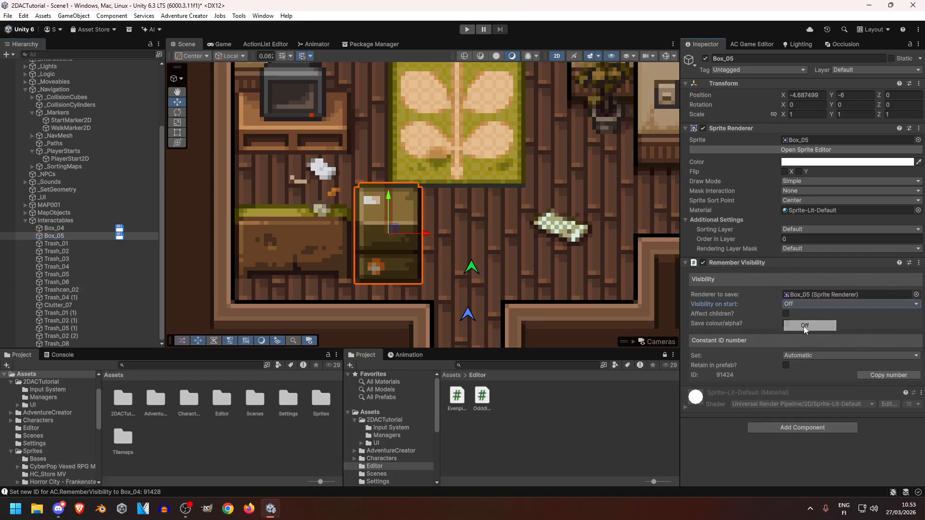
left_click(57, 229)
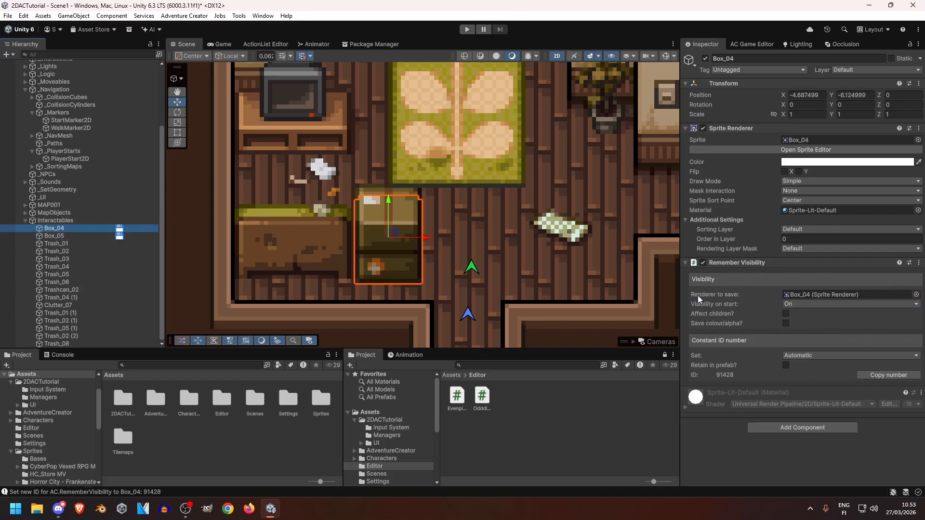
Step: Add an Engine: Wait action after the Left-facing Face direction action and set its wait time to 0.5 seconds
left_click(265, 44)
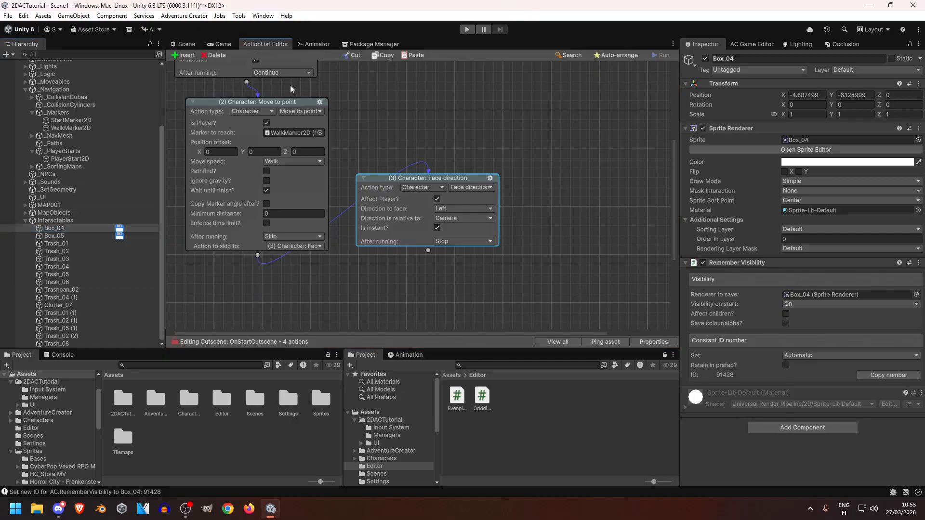
scroll(461, 171, "down", 3)
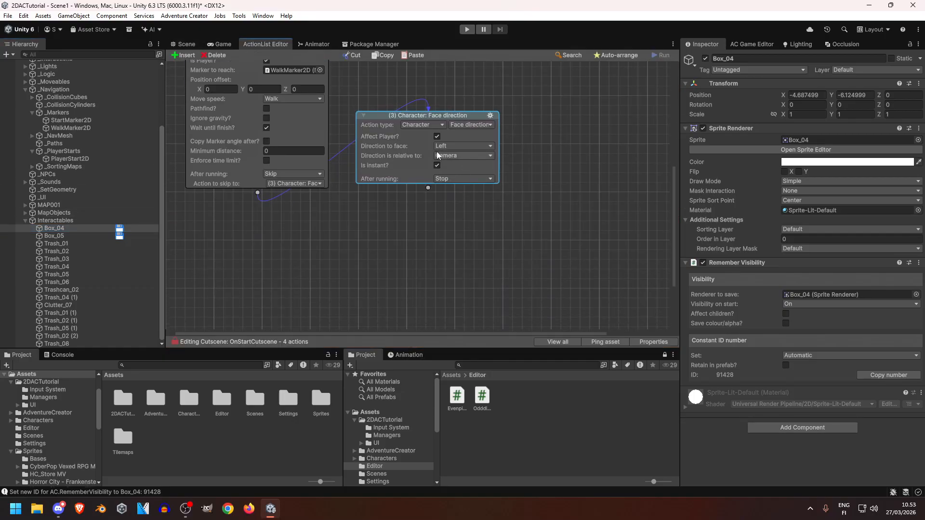
left_click_drag(427, 189, 427, 224)
scroll(429, 188, "down", 3)
left_click(418, 181)
left_click(427, 183)
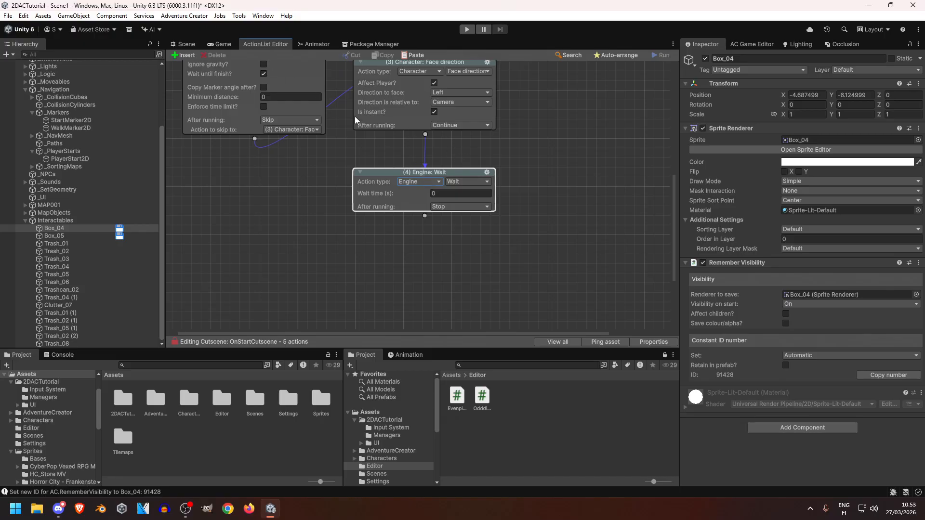
left_click(176, 44)
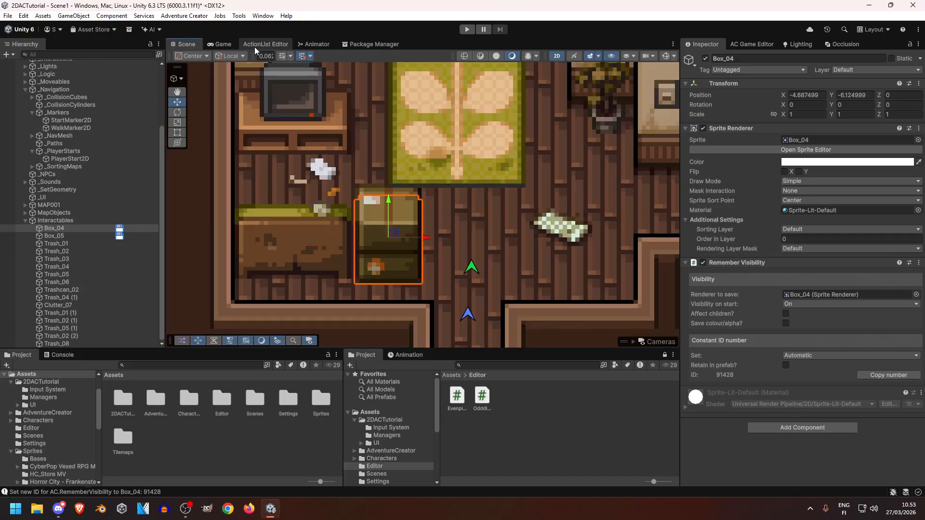
left_click(254, 45)
left_click(448, 192)
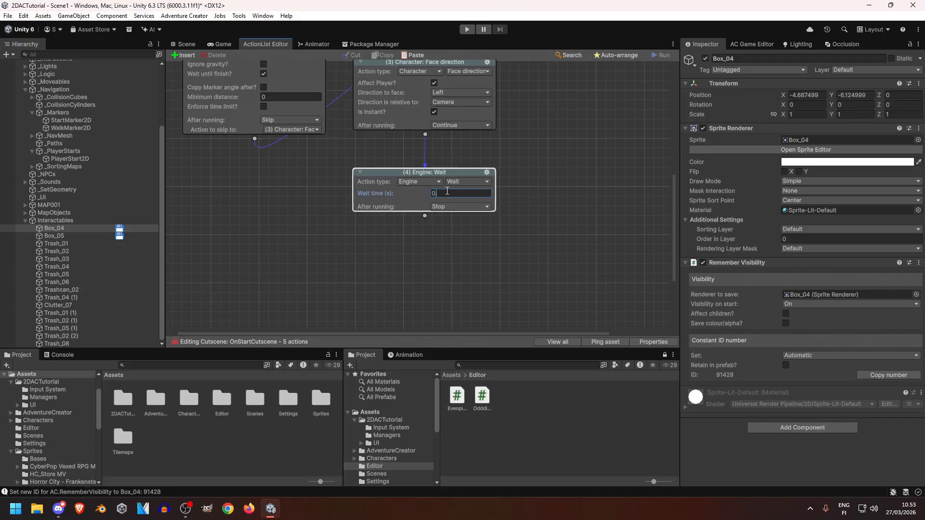
type(".5")
left_click_drag(440, 175, 454, 160)
Step: Add an Object: Visibility action after the Wait action and assign Box_05 as its object to affect
left_click_drag(438, 202, 428, 241)
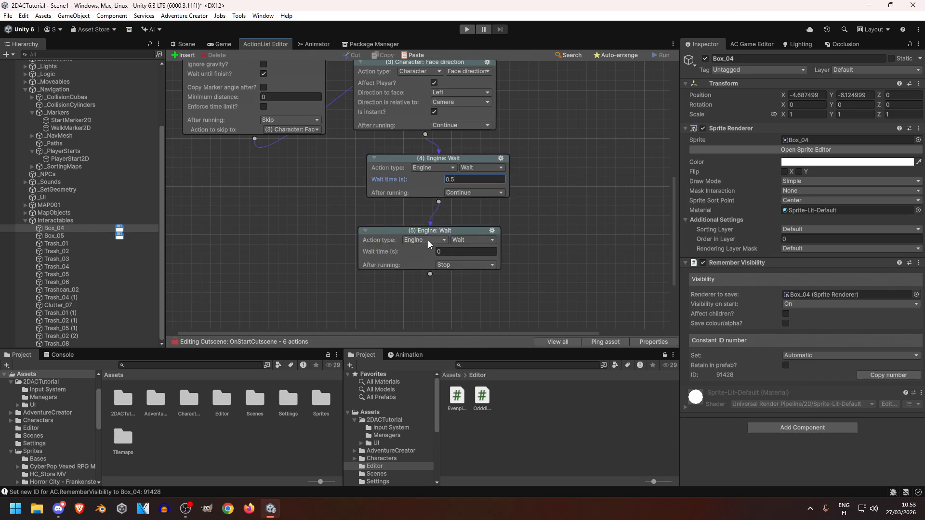
left_click(427, 241)
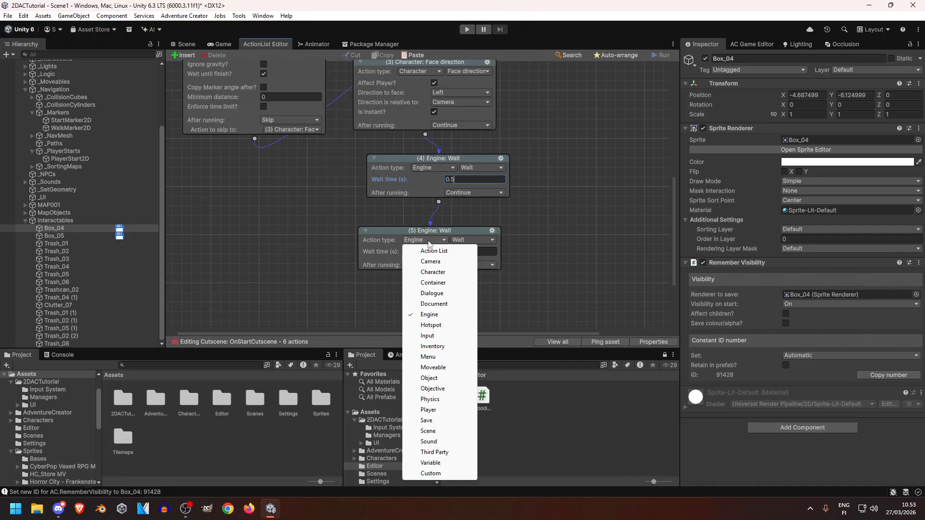
left_click(428, 378)
left_click(473, 239)
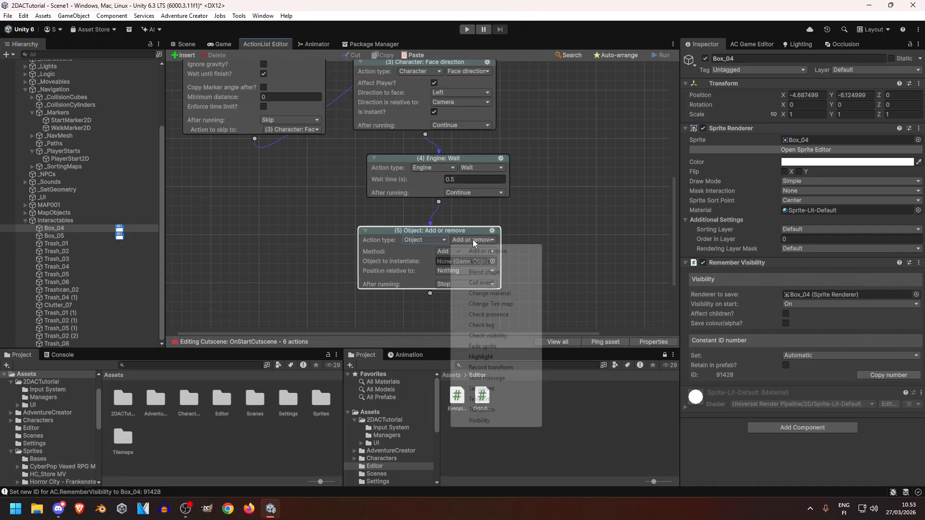
left_click(479, 420)
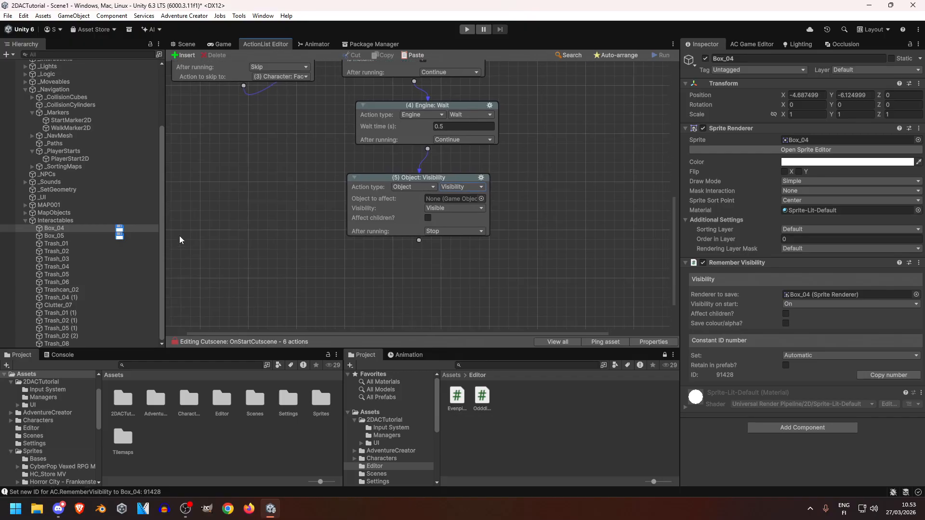
left_click(63, 236)
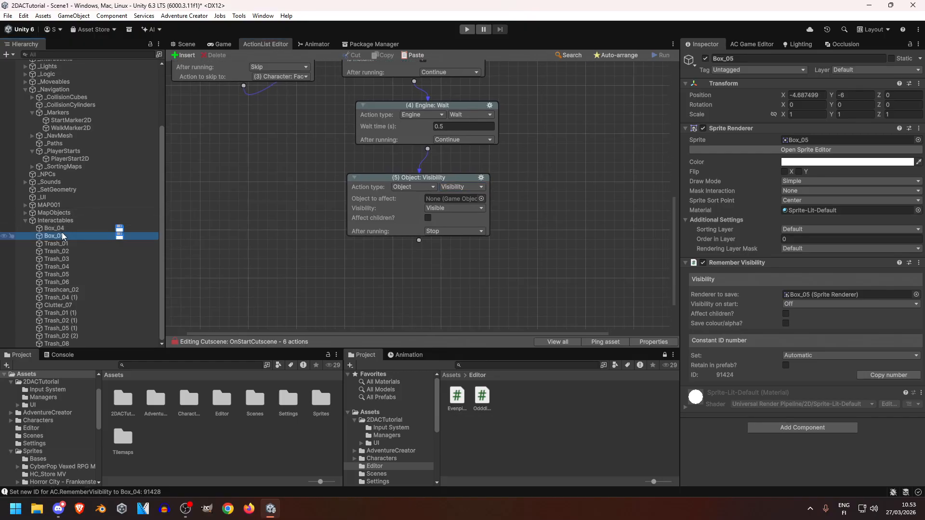
left_click_drag(61, 236, 438, 202)
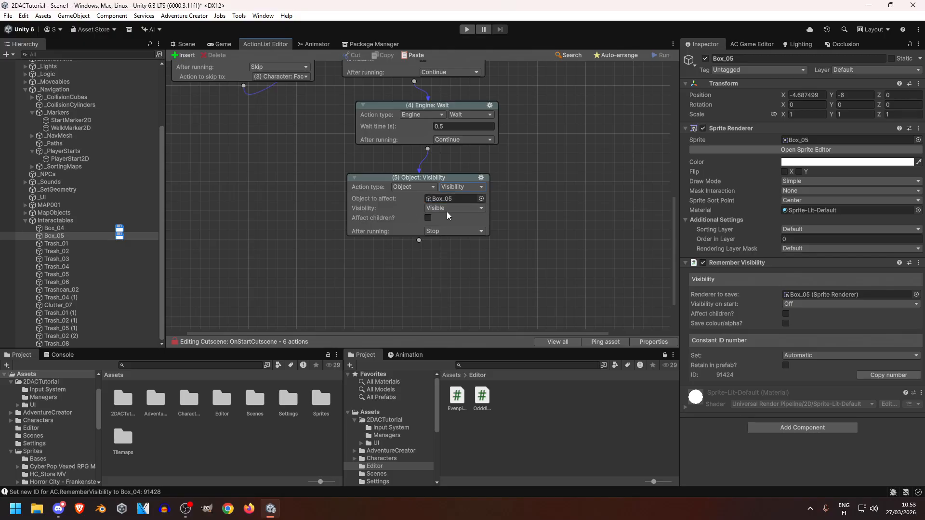
Step: Duplicate the Box_05 Object: Visibility action, assign Box_04 as the copy's object to affect, and set its Visibility to Invisible
left_click(481, 179)
left_click(505, 197)
right_click(498, 167)
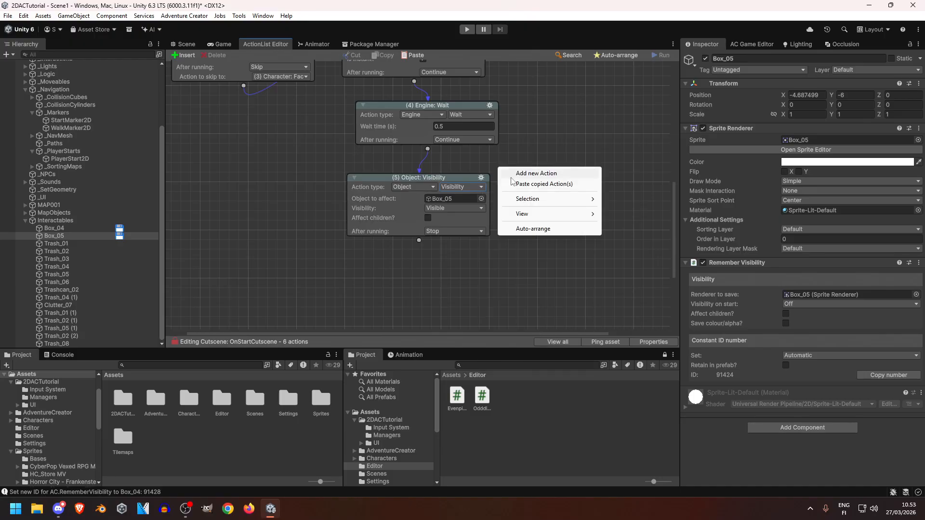
left_click(507, 184)
left_click_drag(61, 229, 514, 176)
left_click(518, 186)
left_click(519, 206)
Step: Check Box_04 and Box_05 in the scene and link the Box_05 Visibility action to the Box_04 Visibility action
left_click(66, 228)
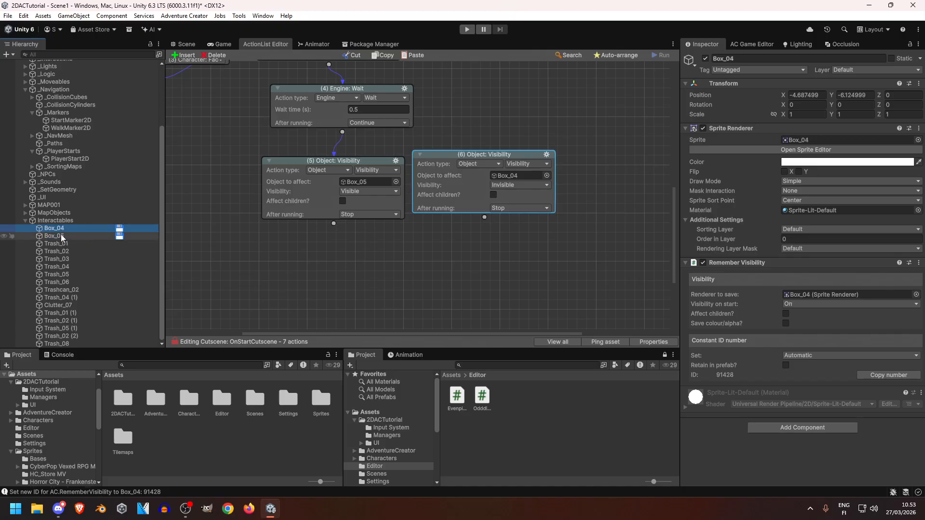
left_click(184, 43)
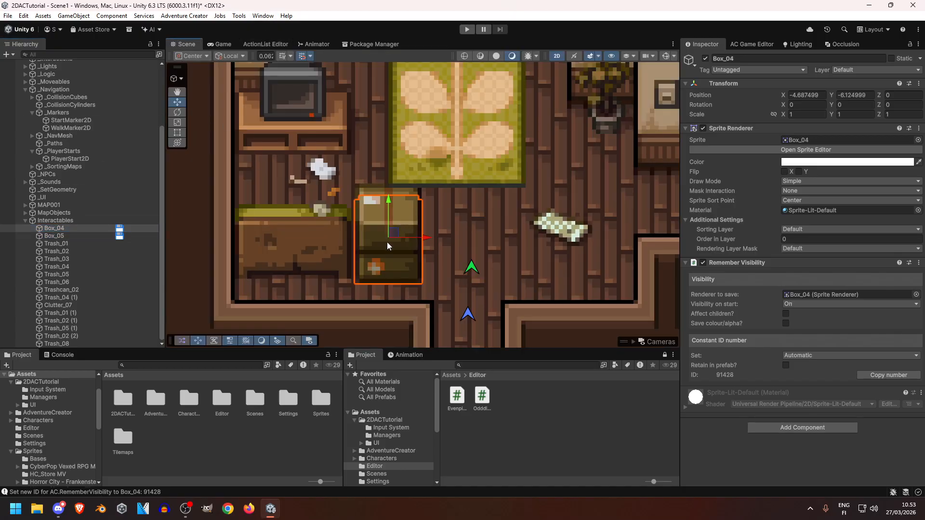
left_click(265, 44)
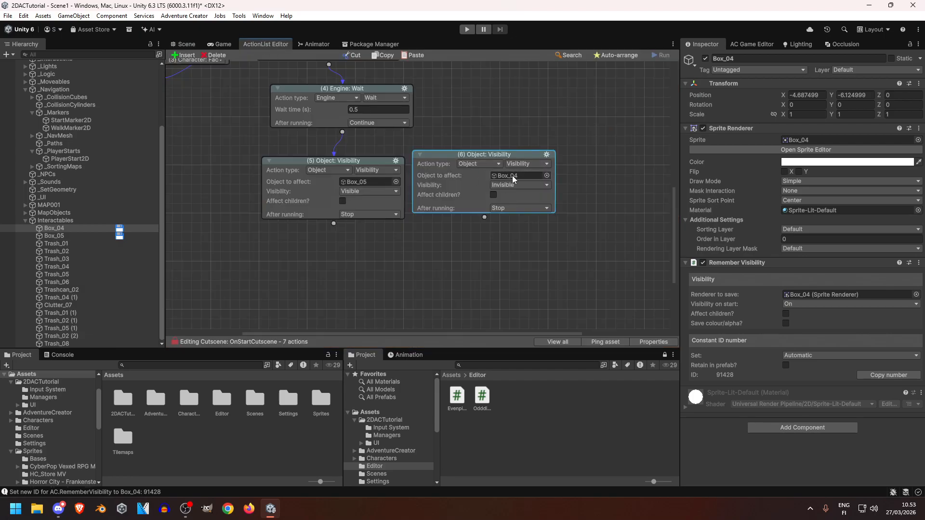
left_click(65, 234)
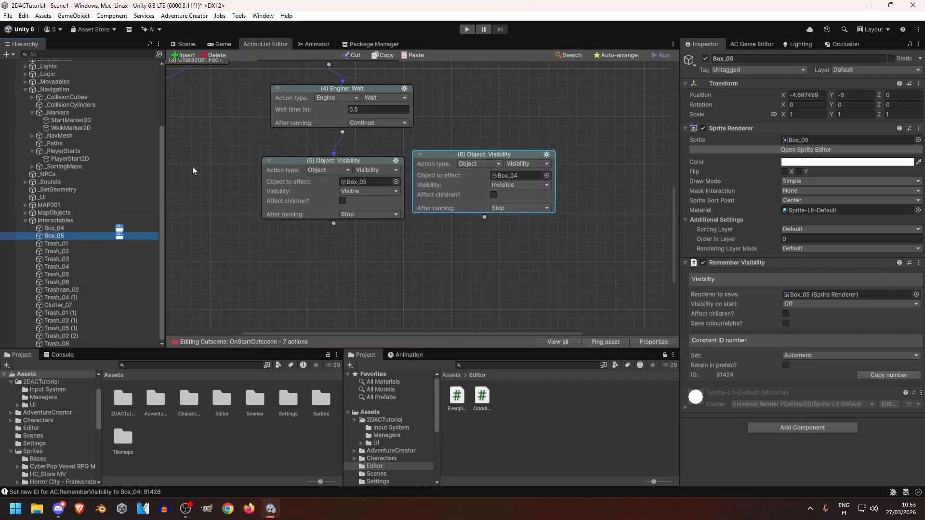
middle_click_drag(416, 219, 427, 189)
left_click_drag(345, 194, 481, 156)
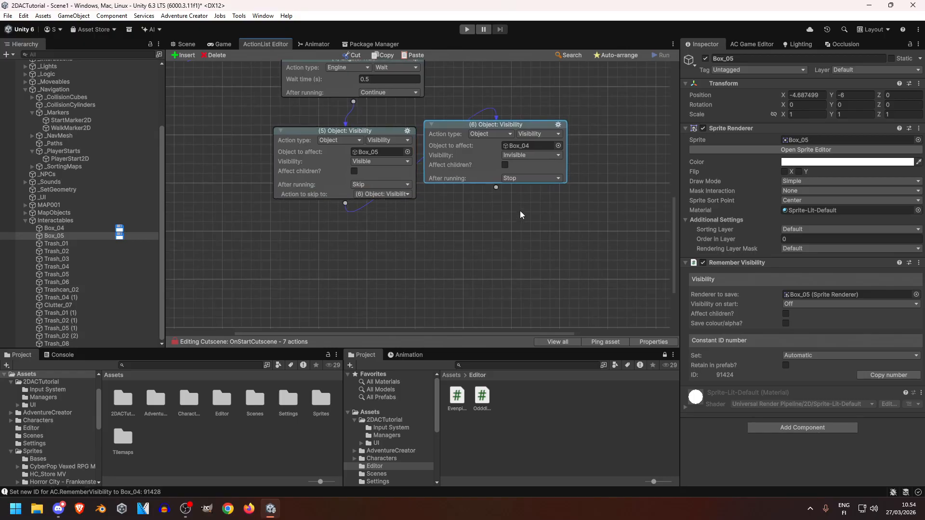
middle_click_drag(516, 206, 528, 299)
middle_click_drag(510, 139, 510, 113)
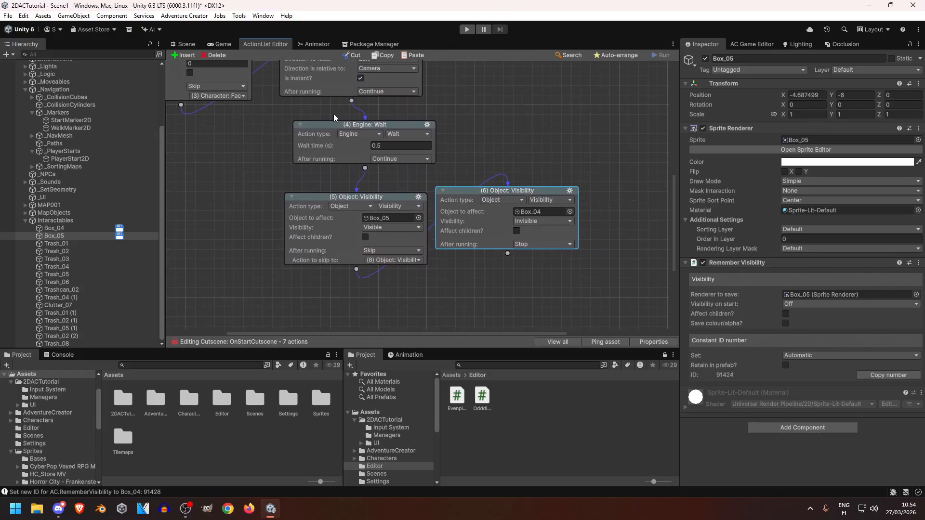
Step: Update Order in Layer on Box_04 and Box_05 together by adding a Follow SortingMap component with Live Preview enabled, and remove that component again
left_click(180, 45)
left_click(61, 232)
left_click(62, 231)
left_click(66, 235)
left_click(67, 231)
left_click(69, 237)
left_click(67, 229)
left_click(70, 234, "shift")
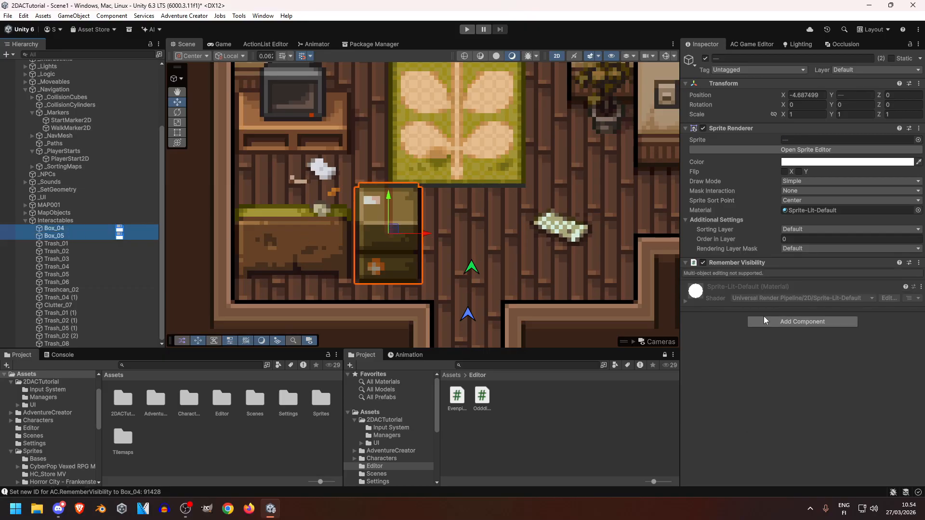
left_click(780, 322)
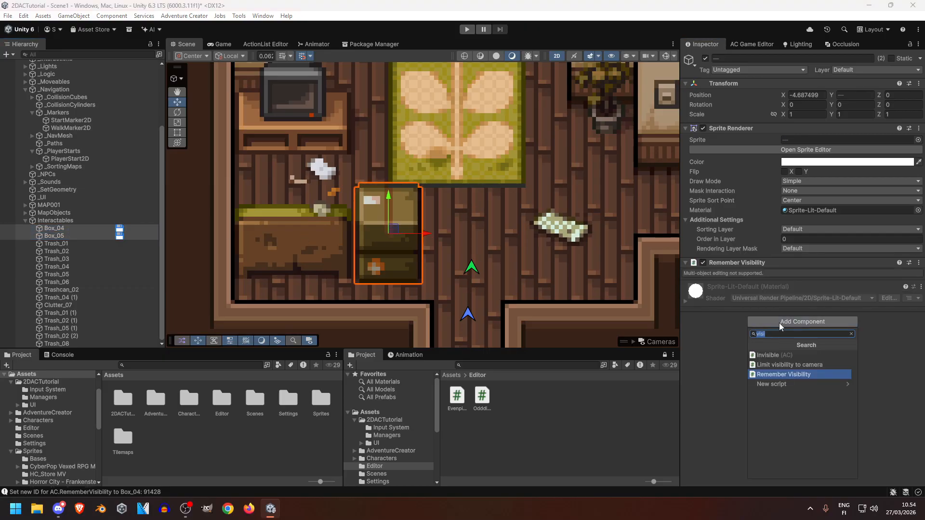
type("follow")
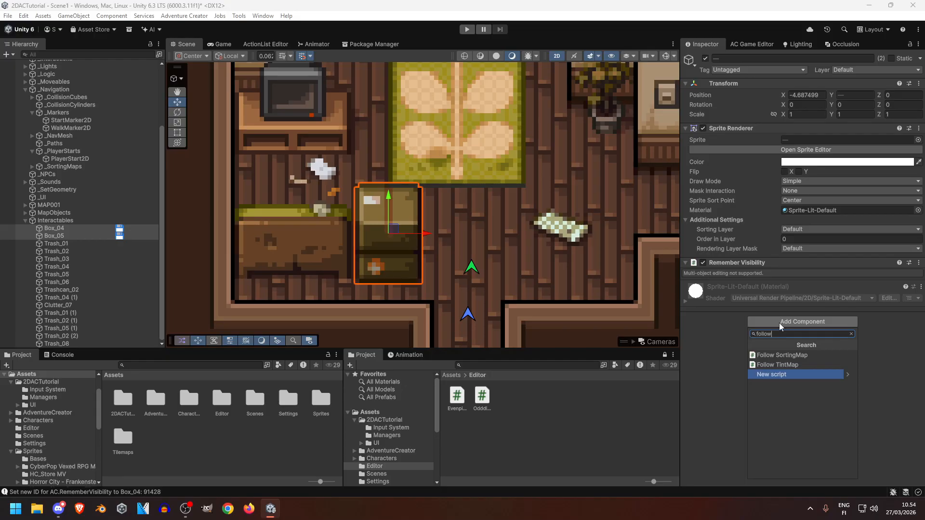
left_click(792, 355)
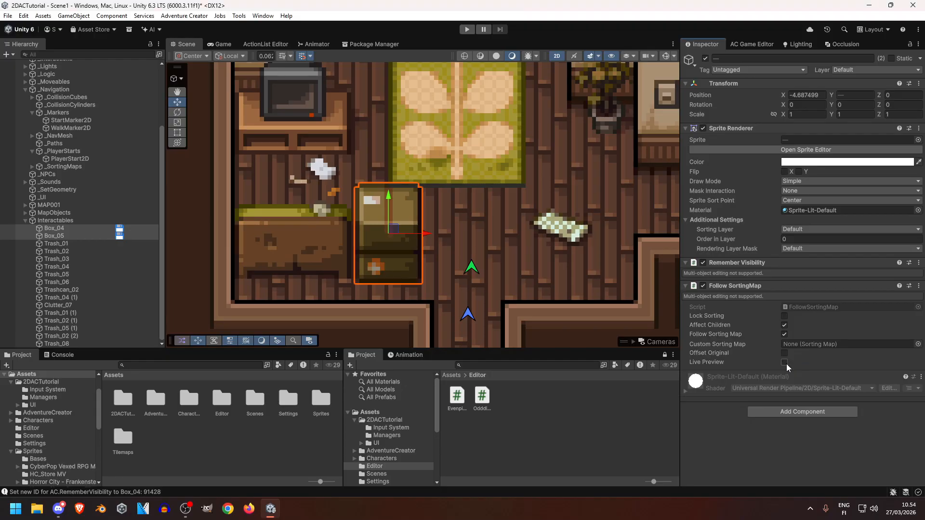
left_click(784, 363)
left_click(919, 286)
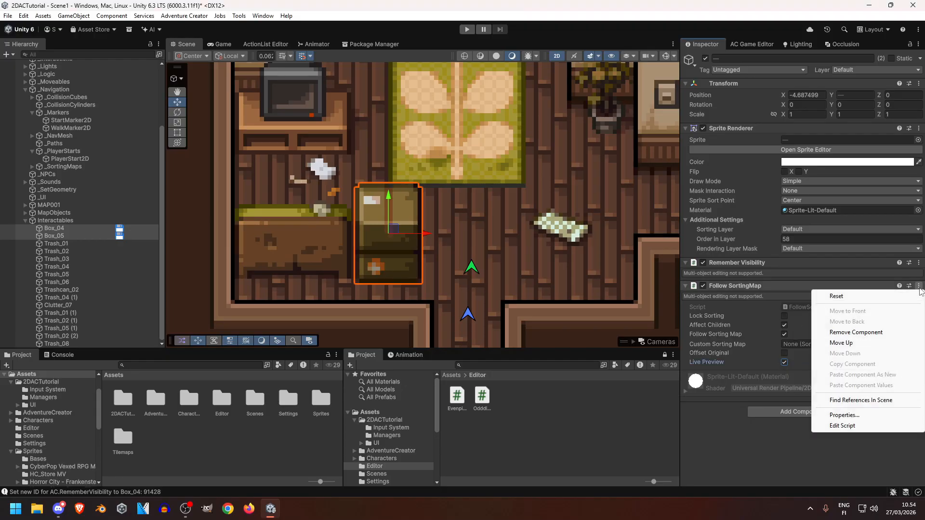
left_click(867, 332)
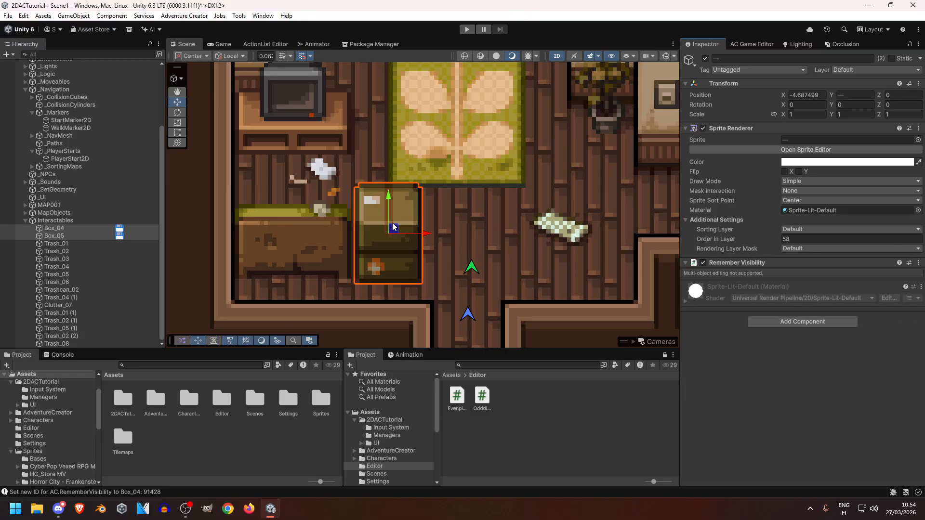
Step: Examine the Default SortingMap's sorting areas and how their order values run down along the apartment map
scroll(447, 236, "down", 3)
scroll(447, 236, "down", 8)
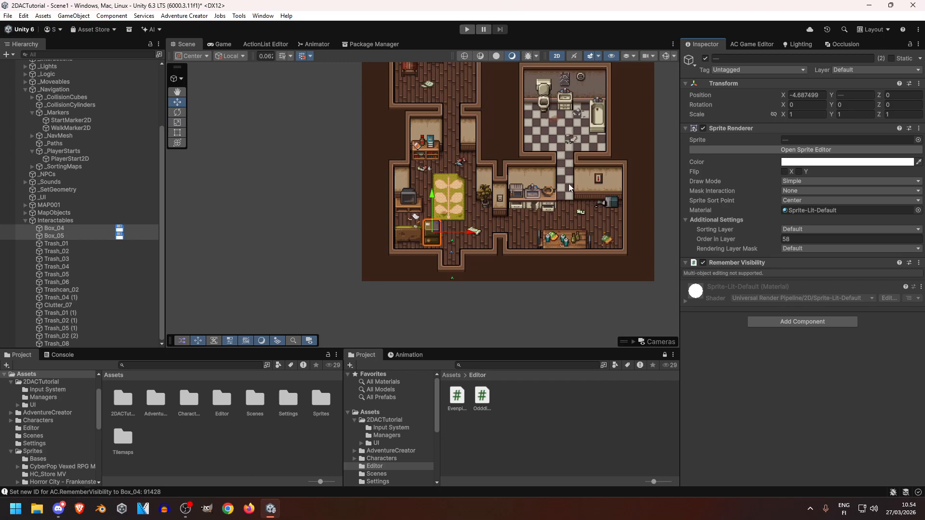
middle_click_drag(446, 236, 285, 269)
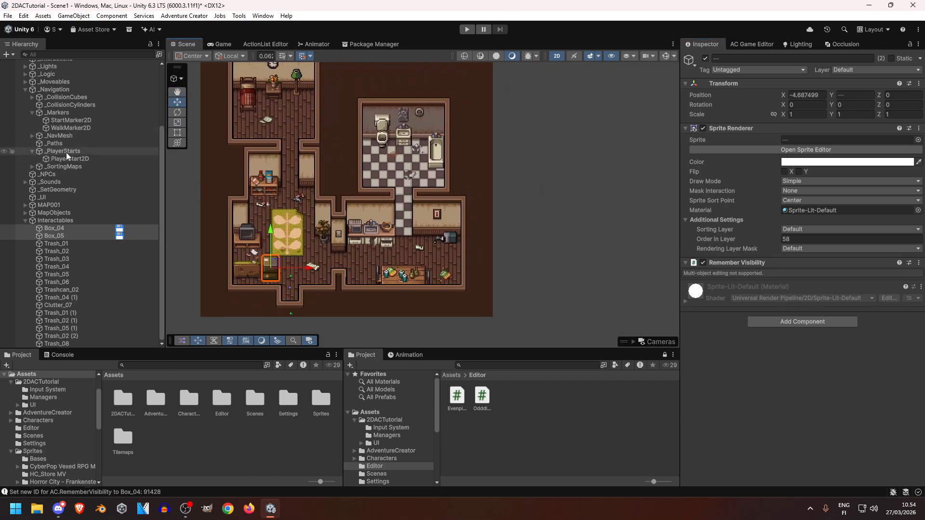
left_click(28, 166)
left_click(30, 167)
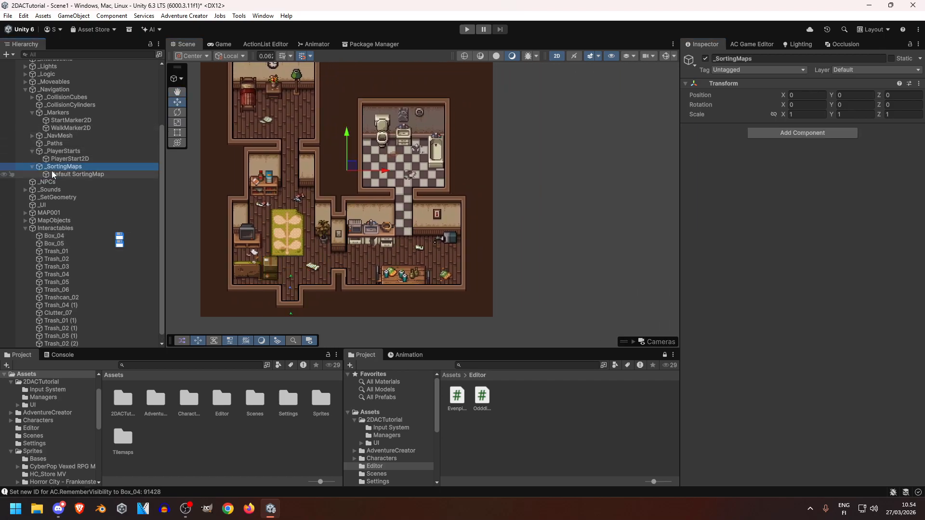
left_click(72, 174)
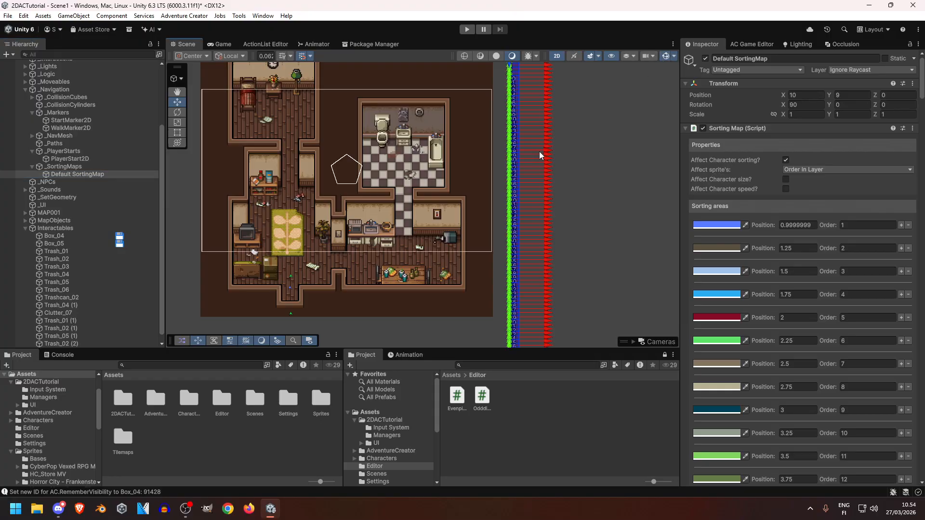
scroll(511, 279, "up", 6)
scroll(511, 278, "up", 4)
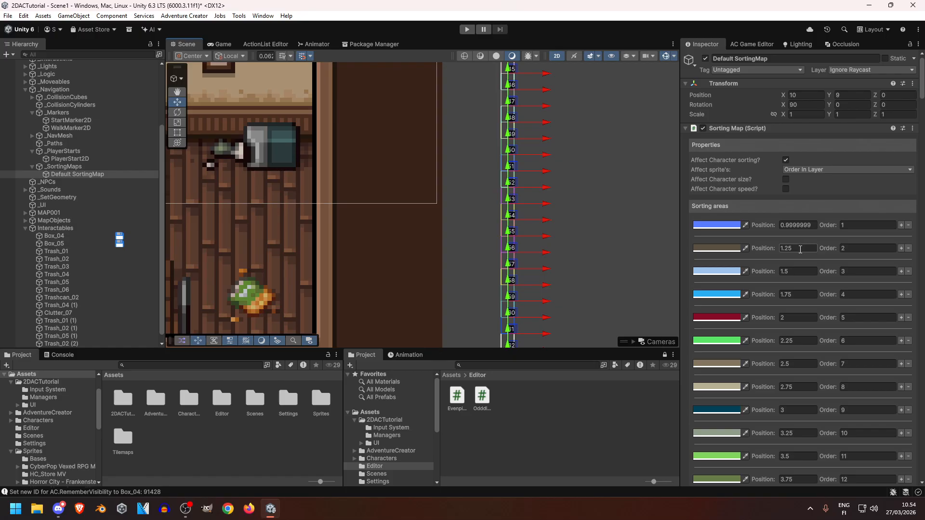
left_click(800, 249)
scroll(499, 231, "up", 3)
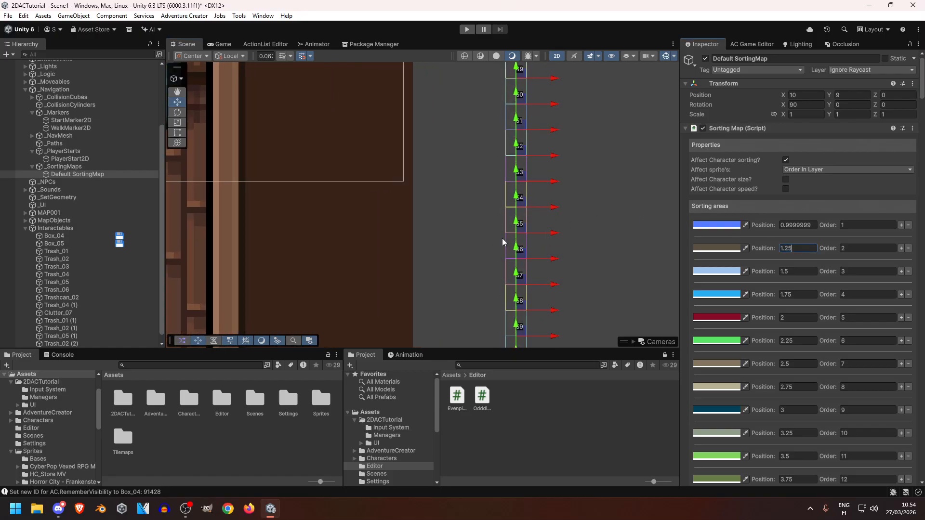
scroll(502, 238, "down", 4)
scroll(501, 239, "down", 7)
middle_click_drag(359, 235, 511, 242)
middle_click_drag(395, 235, 481, 236)
scroll(405, 265, "up", 5)
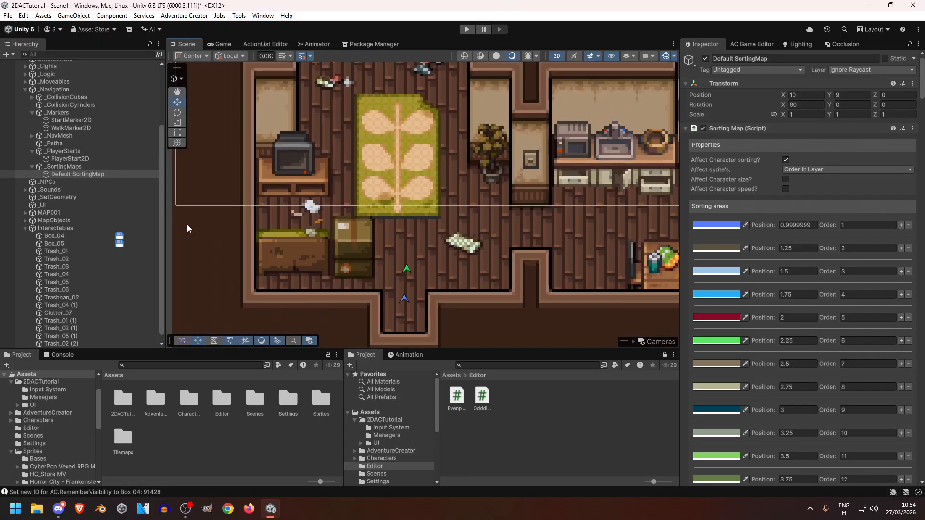
scroll(342, 199, "down", 3)
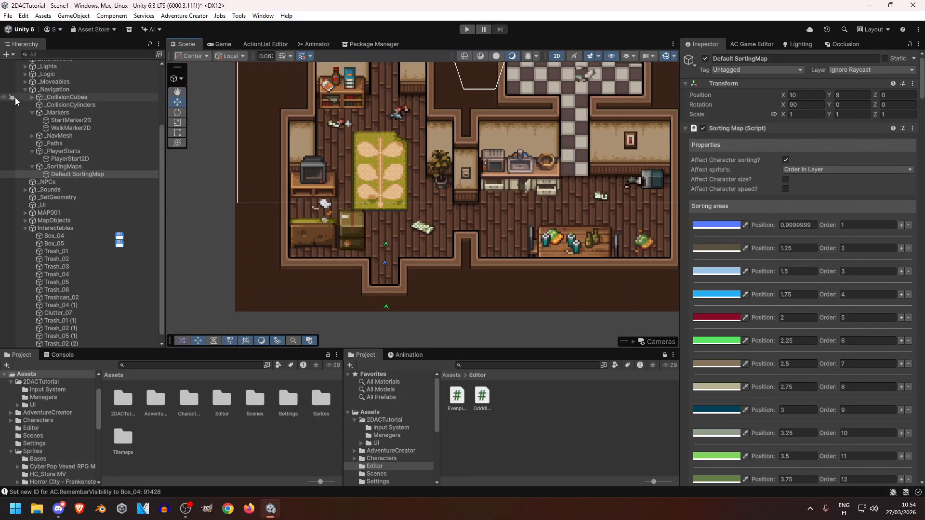
Step: Inspect the Order in Layer of map objects such as Table_01 and compare it with the Trash_02 and Clutter_07 sprites on the table
left_click(25, 90)
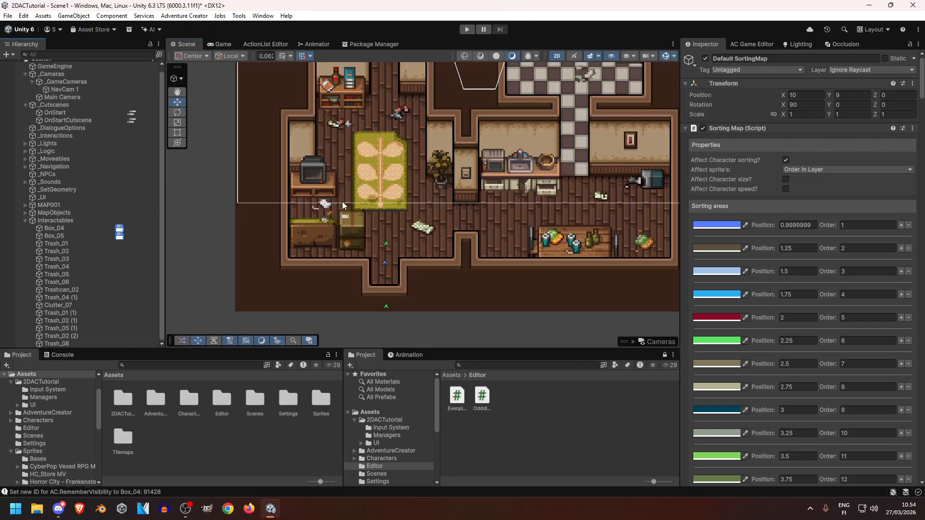
left_click(210, 223)
scroll(366, 250, "up", 6)
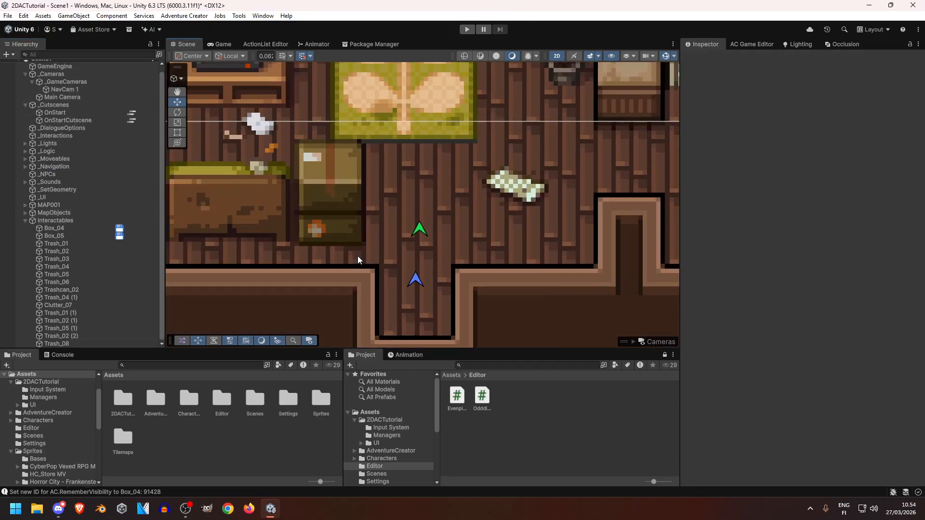
left_click(333, 236)
scroll(313, 232, "down", 5)
middle_click_drag(306, 233, 395, 211)
middle_click_drag(322, 172, 370, 338)
middle_click_drag(384, 192, 297, 293)
middle_click_drag(497, 297, 444, 178)
middle_click_drag(393, 338, 426, 227)
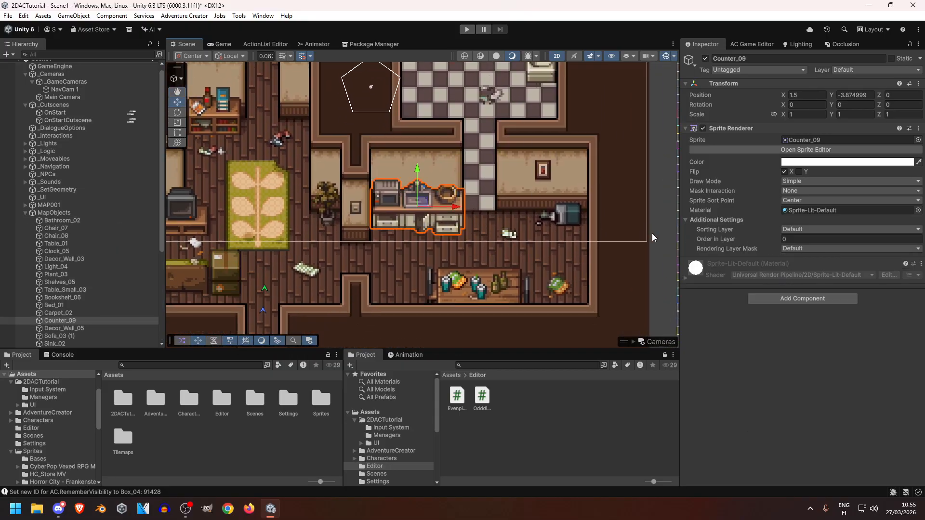
left_click(433, 202)
middle_click_drag(432, 202, 409, 149)
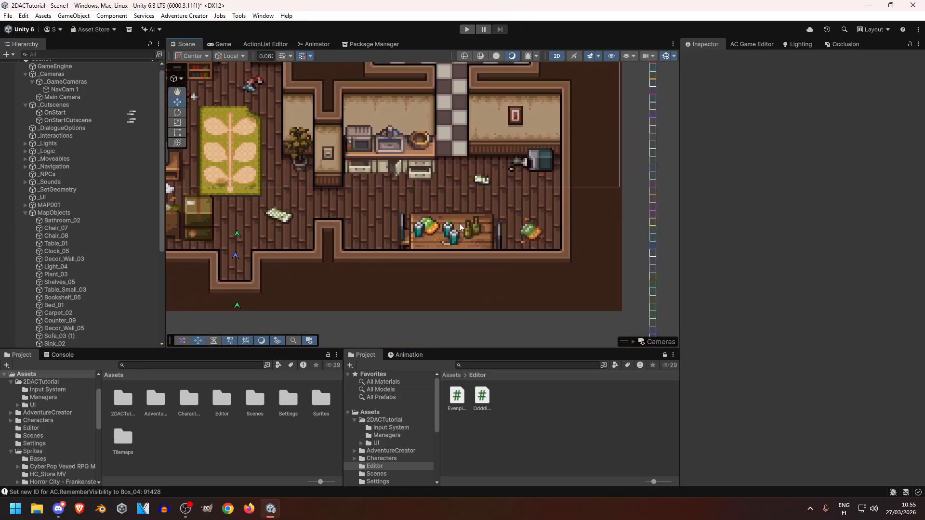
left_click(452, 221)
scroll(470, 240, "up", 5)
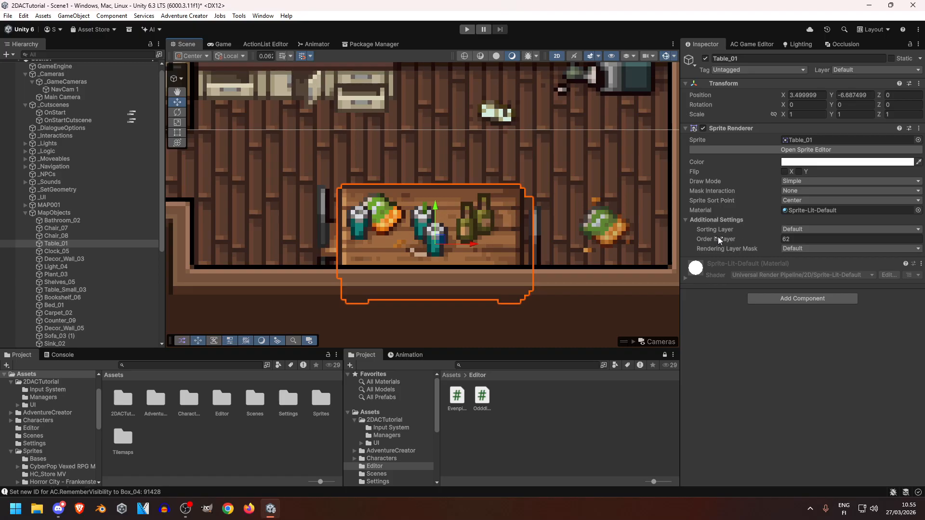
left_click(389, 229)
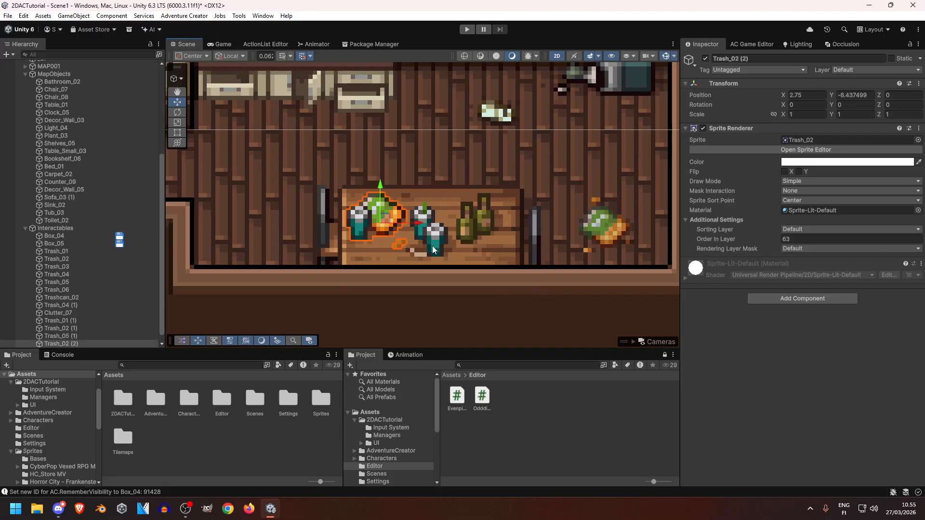
left_click(432, 248)
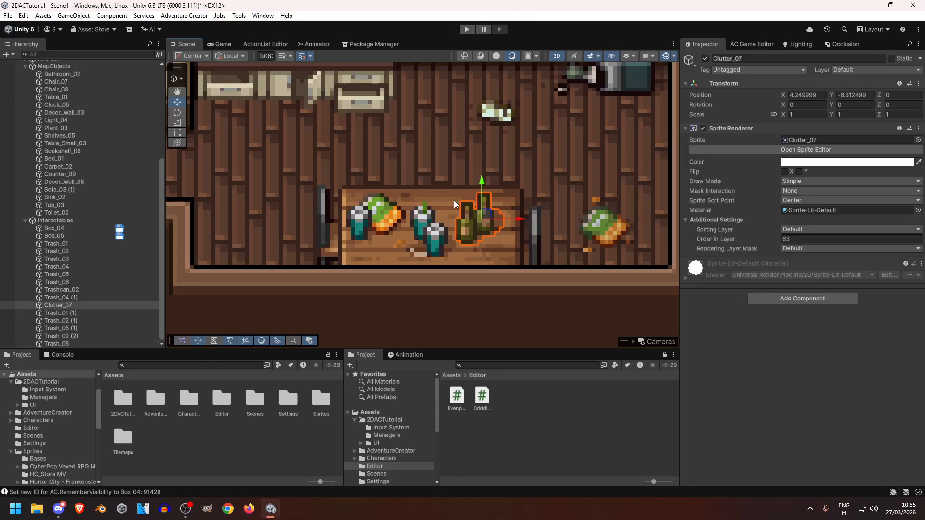
left_click(441, 192)
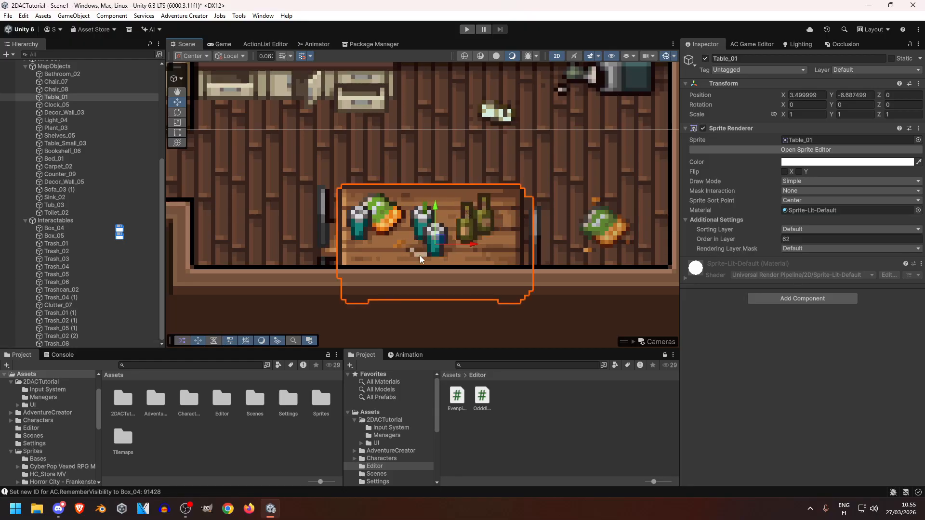
scroll(422, 259, "down", 5)
left_click(249, 200)
Step: Add another Engine: Wait action below the two Visibility actions in OnStartCutscene and set its wait time to 0.25 seconds
left_click(267, 44)
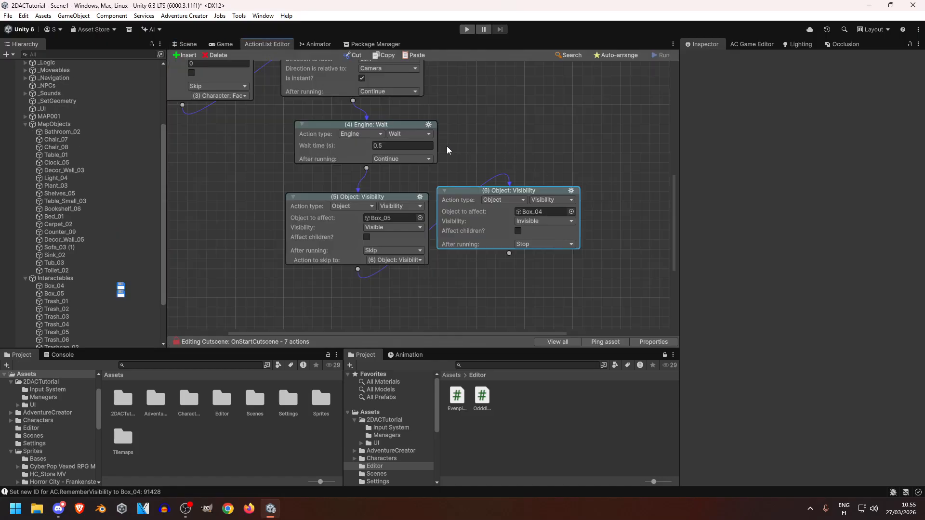
left_click(428, 124)
left_click(457, 130)
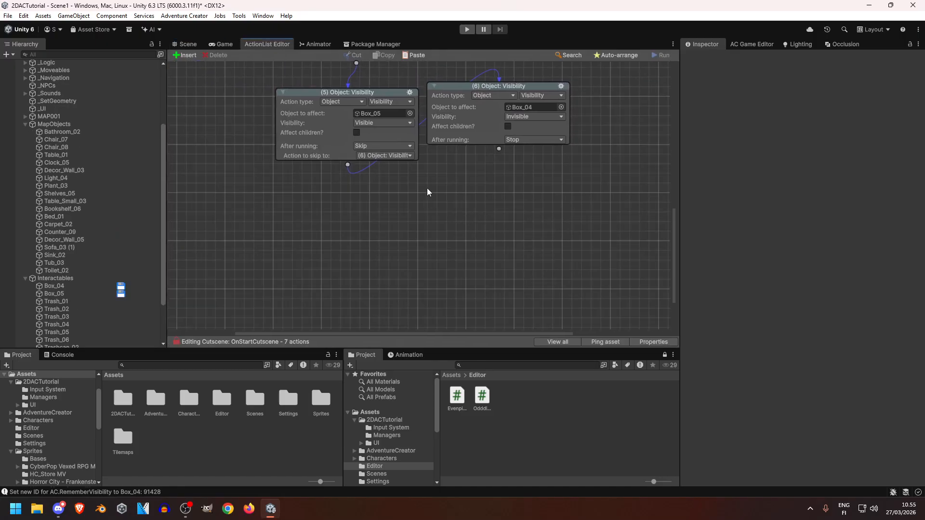
right_click(440, 194)
left_click(432, 199)
right_click(432, 200)
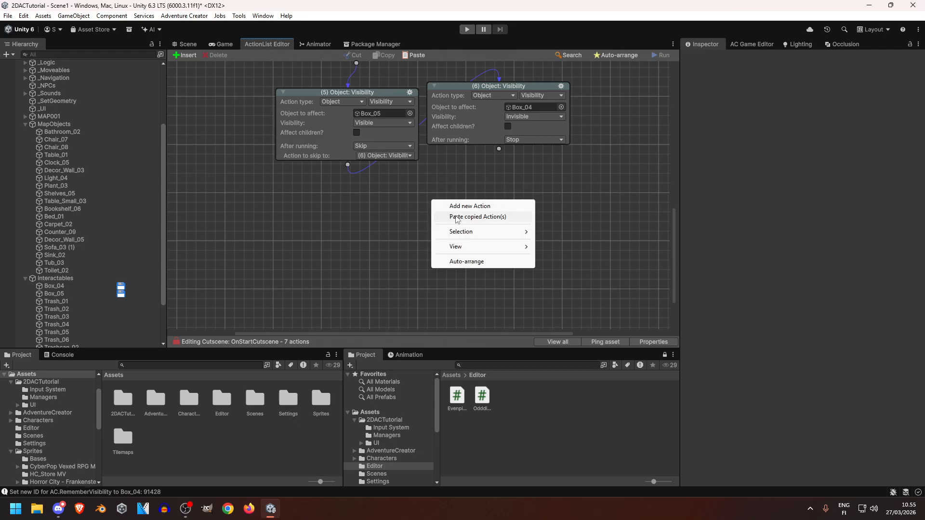
left_click(453, 206)
left_click(516, 222)
type("0.25")
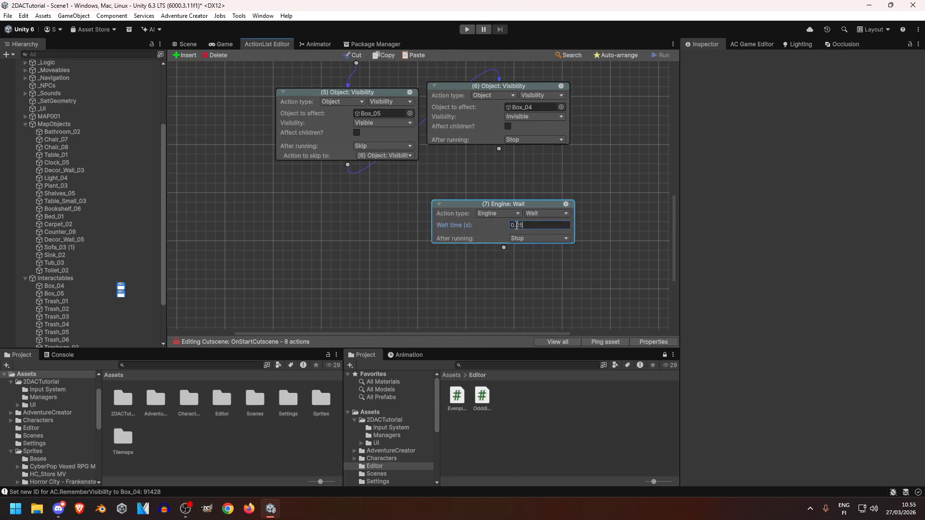
Step: Link the Box_04 Visibility action to the 0.25-second Wait action and position the Wait action beneath it
left_click_drag(496, 142, 514, 217)
left_click_drag(513, 208, 490, 191)
middle_click_drag(501, 215, 481, 101)
middle_click_drag(518, 193, 504, 158)
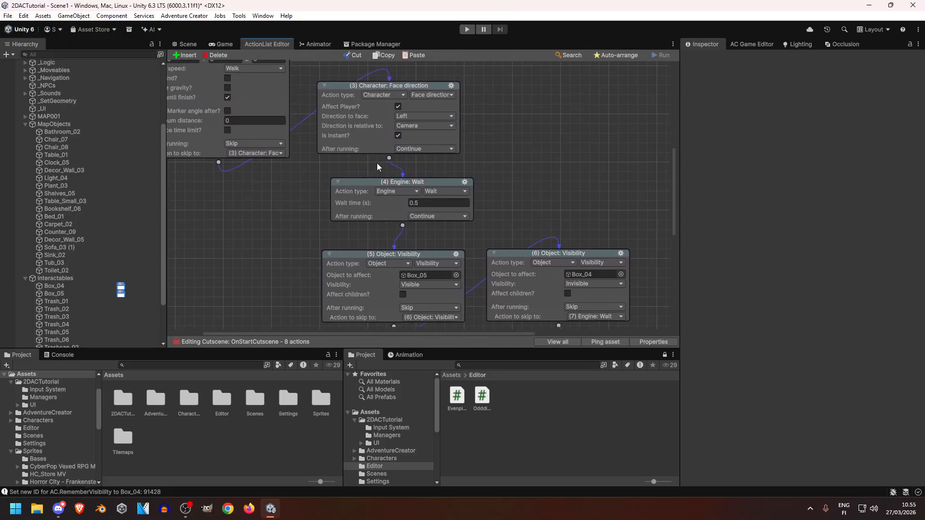
Step: Copy the Character: Face direction action that turns the player left in OnStartCutscene
left_click(451, 85)
left_click(478, 98)
middle_click_drag(477, 82, 547, 282)
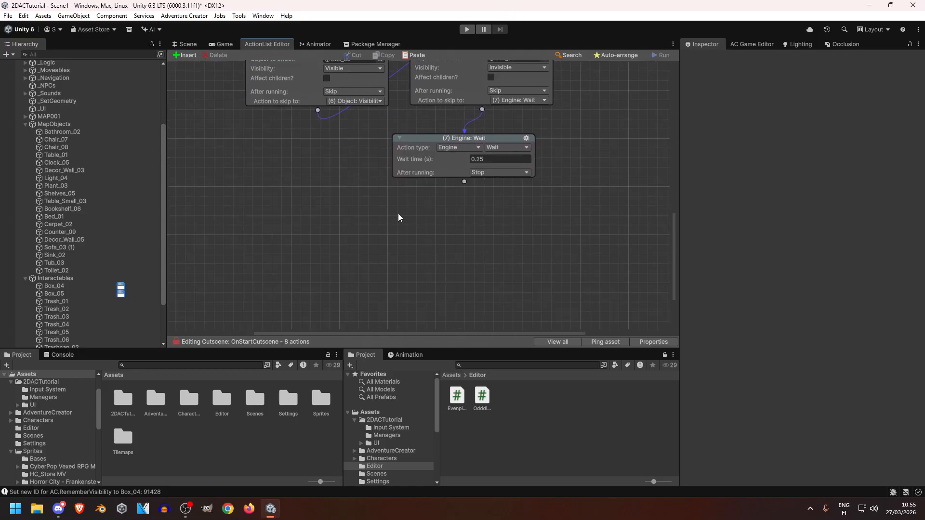
right_click(387, 206)
left_click(396, 197)
left_click_drag(454, 195, 444, 215)
left_click(506, 213)
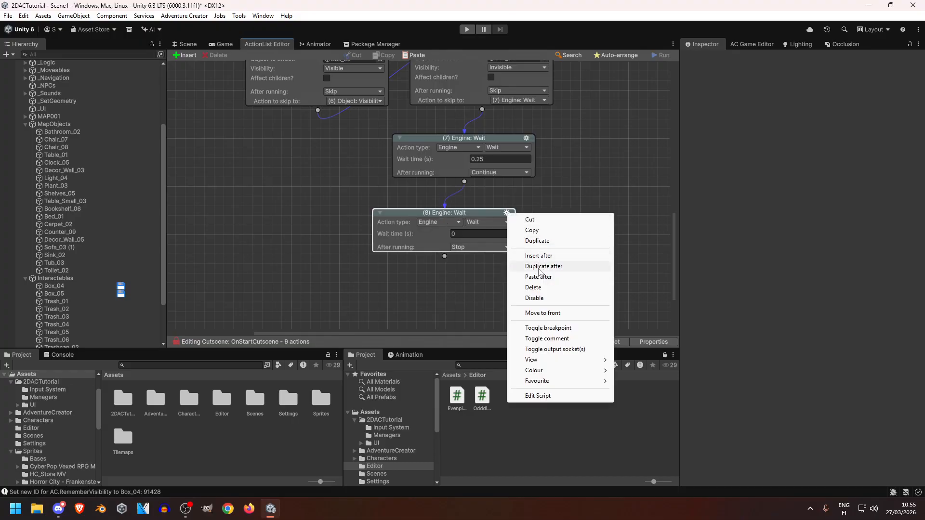
left_click(528, 290)
Step: Paste the copied Face direction action below the 0.25-second Wait, link the Wait to it and set its direction to Down
right_click(385, 188)
left_click(411, 204)
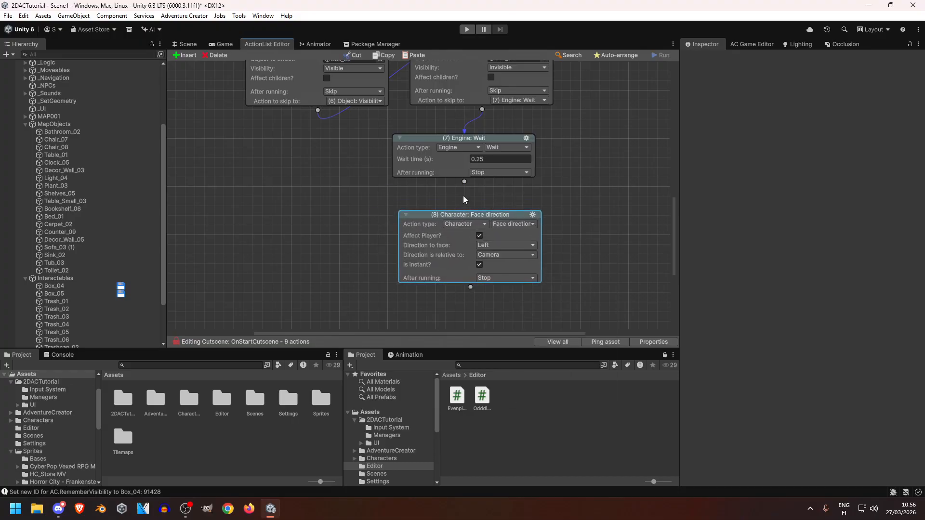
left_click_drag(472, 208, 472, 212)
left_click(456, 208)
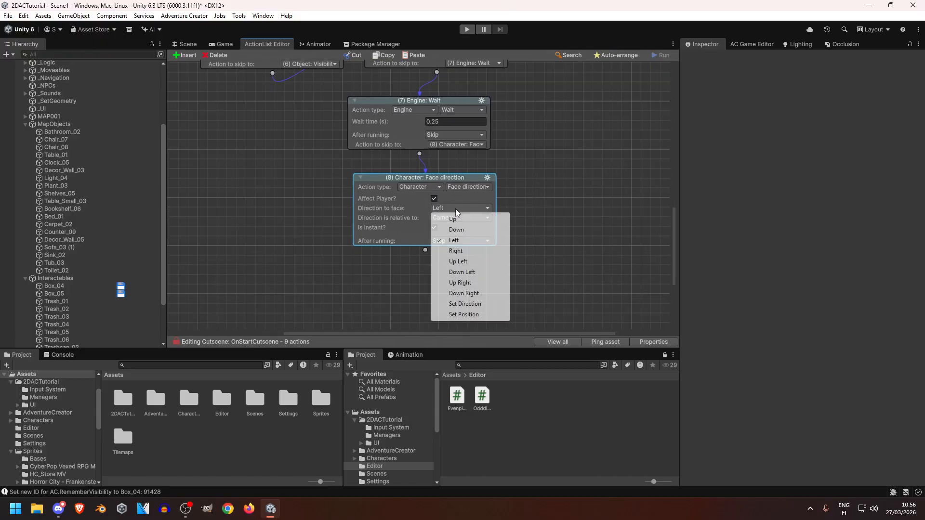
left_click(470, 231)
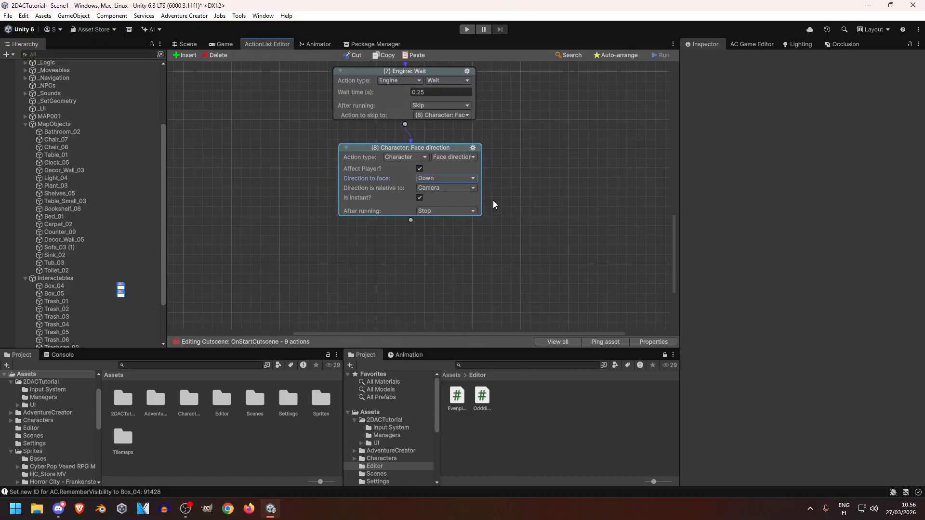
Step: Add a Dialogue: Play speech action after the downward Face direction action and mark it as a player line
left_click_drag(411, 219, 421, 245)
middle_click_drag(475, 203, 486, 139)
left_click(421, 195)
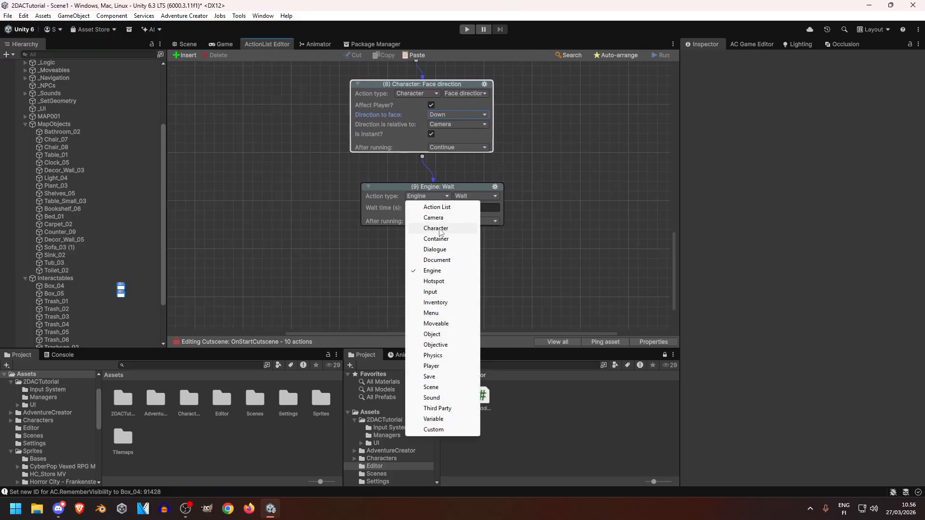
left_click(443, 229)
left_click(417, 197)
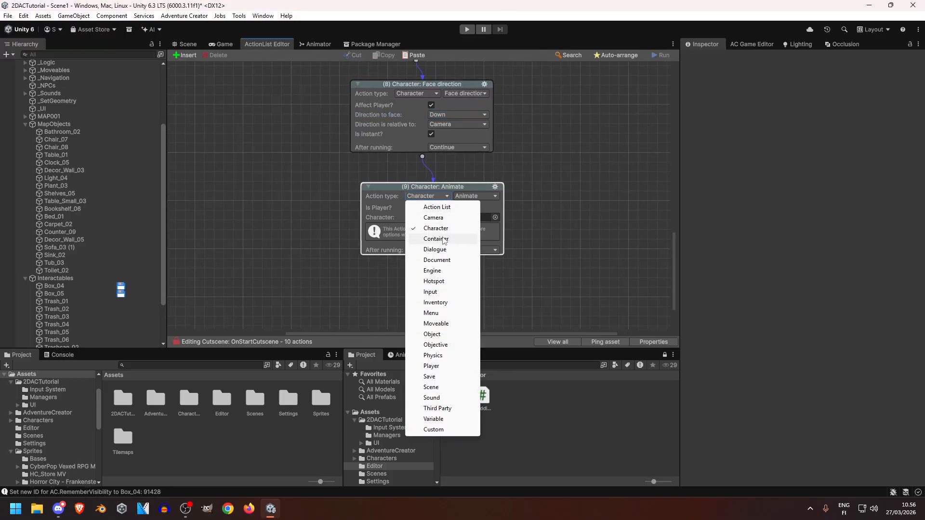
left_click(440, 251)
left_click(477, 197)
left_click(554, 189)
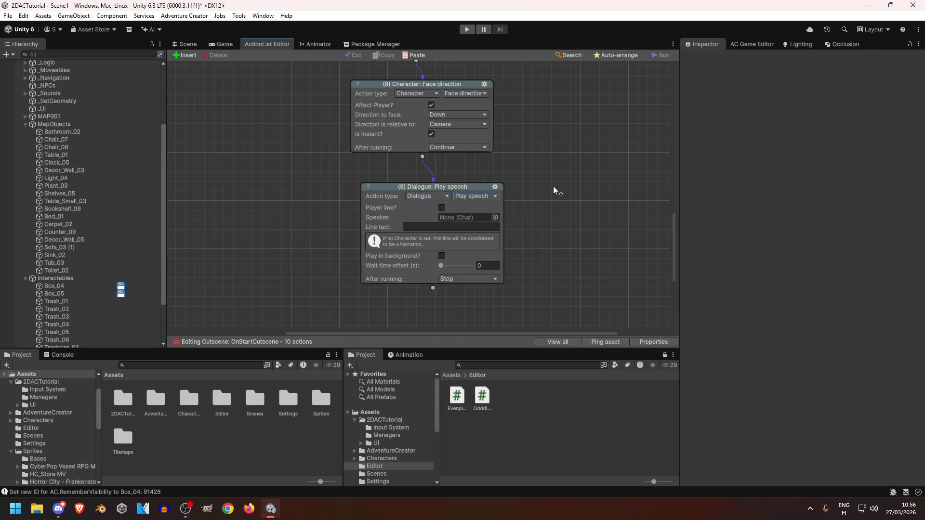
left_click(445, 209)
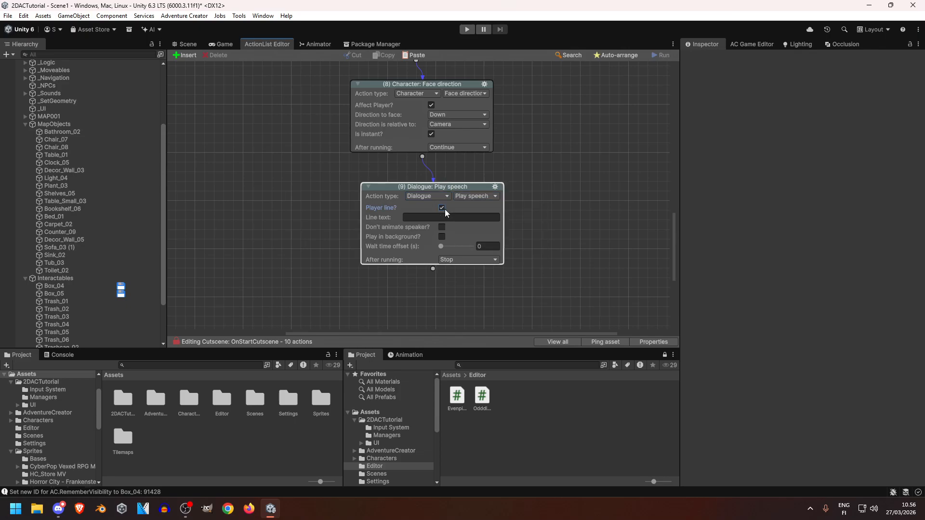
Step: Open the Darya prefab from the Characters folder and examine its Dialogue settings, including speech text colour, speaker label and portrait graphic
left_click(451, 375)
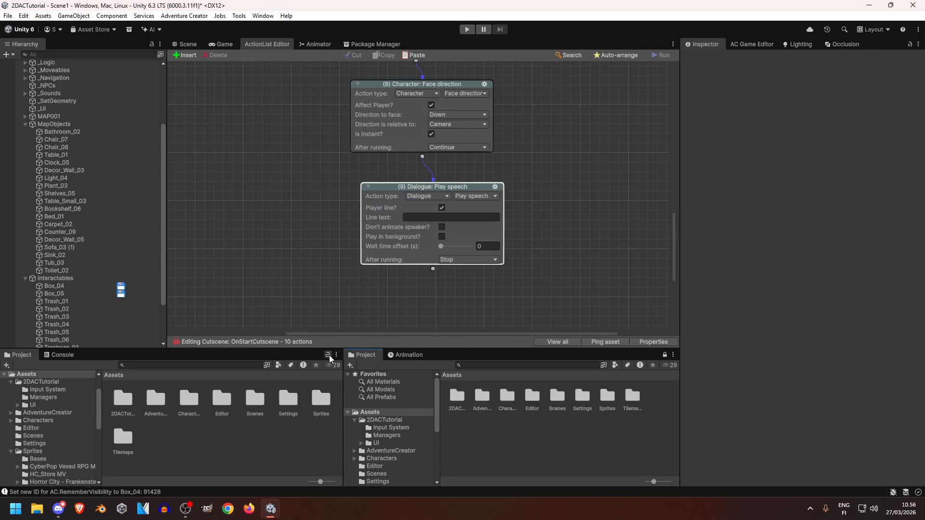
double_click(508, 399)
double_click(457, 398)
left_click(457, 396)
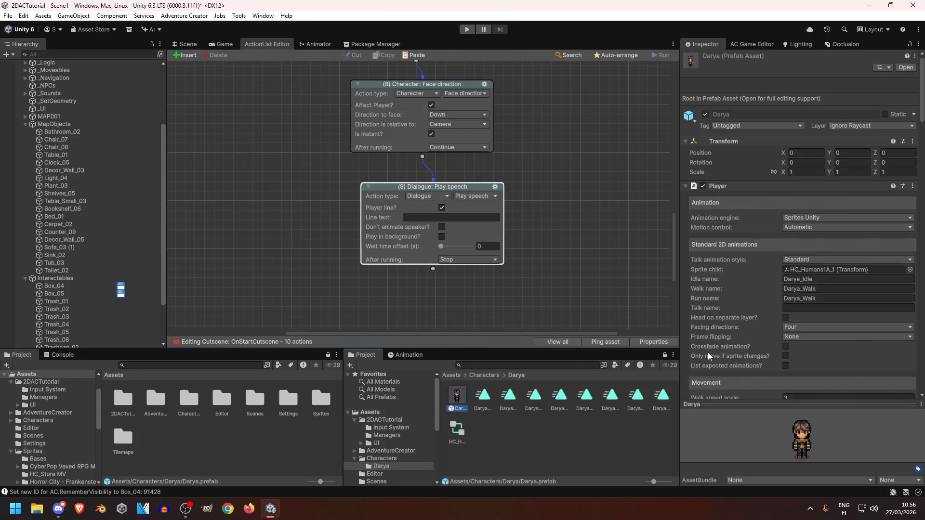
scroll(721, 290, "down", 15)
scroll(775, 255, "down", 4)
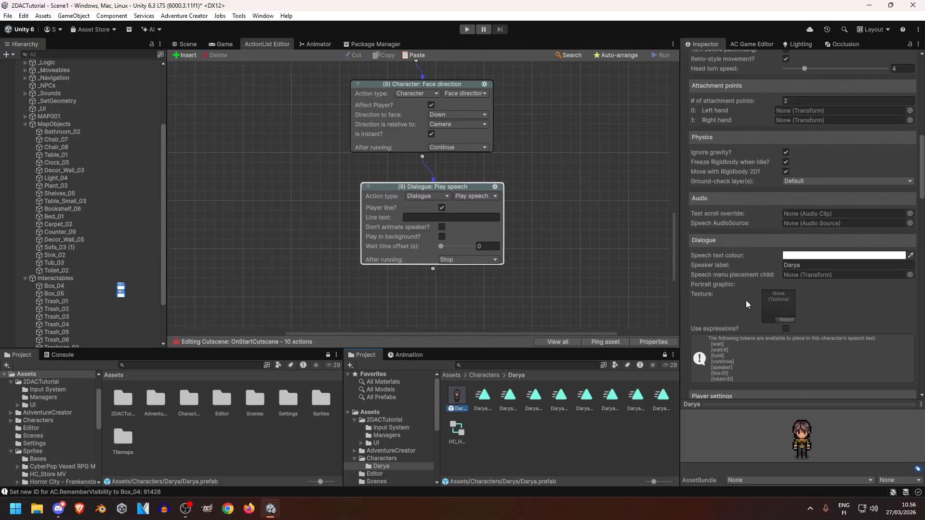
scroll(747, 301, "down", 3)
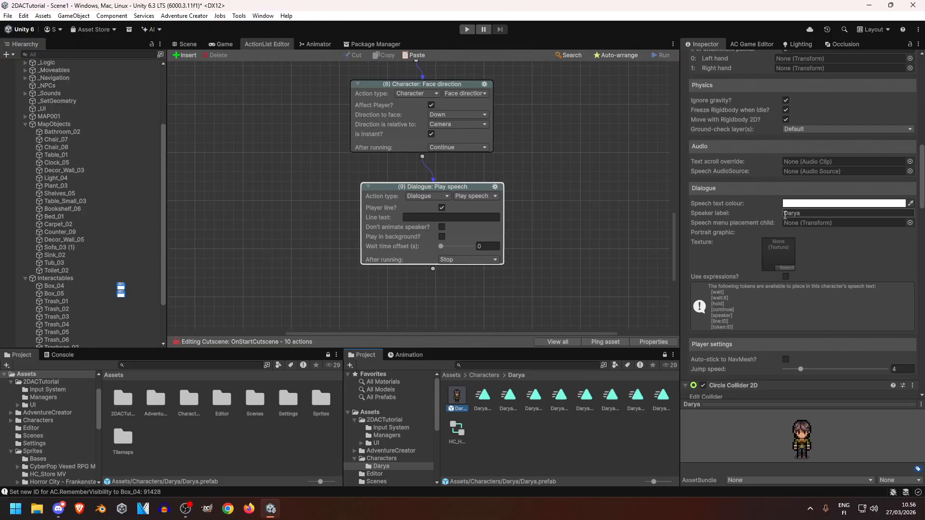
Step: Set the Play speech line text to "That's the last of them." and check the apartment layout in the scene
left_click(423, 217)
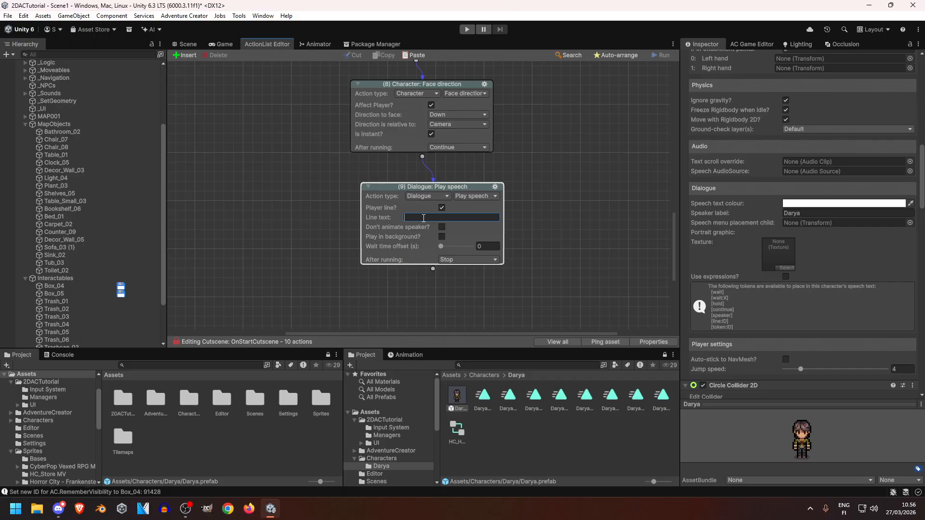
type("That's the last of them.")
left_click(187, 45)
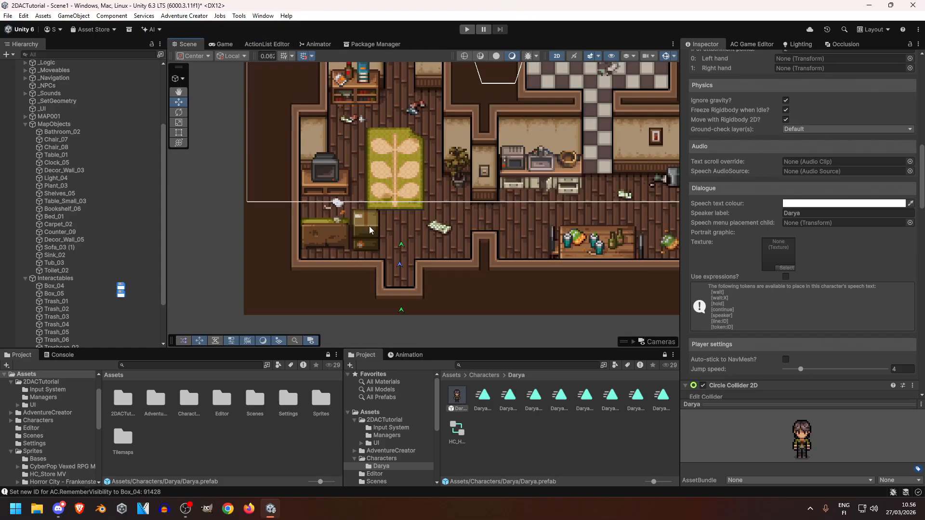
middle_click_drag(428, 221, 409, 251)
middle_click_drag(357, 195, 348, 155)
middle_click_drag(385, 150, 385, 187)
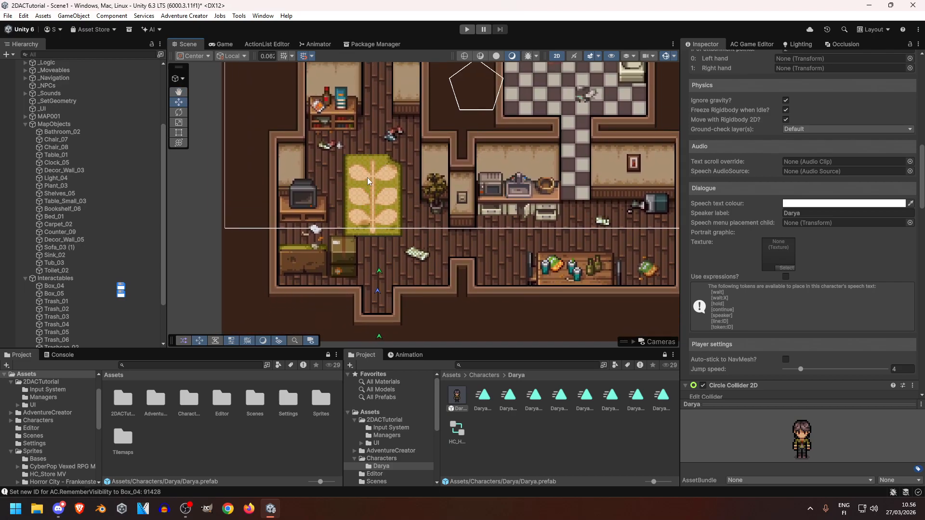
mouse_move(366, 189)
middle_mouse_down()
mouse_move(341, 186)
mouse_move(354, 186)
middle_mouse_up()
Step: Copy the downward Face direction action, paste it below the speech action, set its direction to Up and link the speech to it
left_click(273, 43)
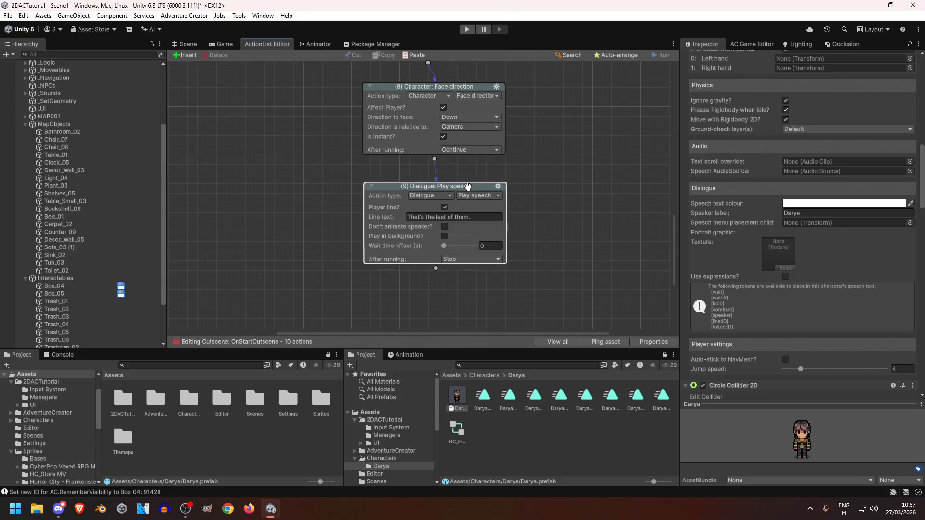
left_click(500, 88)
left_click(529, 107)
middle_click_drag(561, 325, 550, 193)
key("ctrl+v")
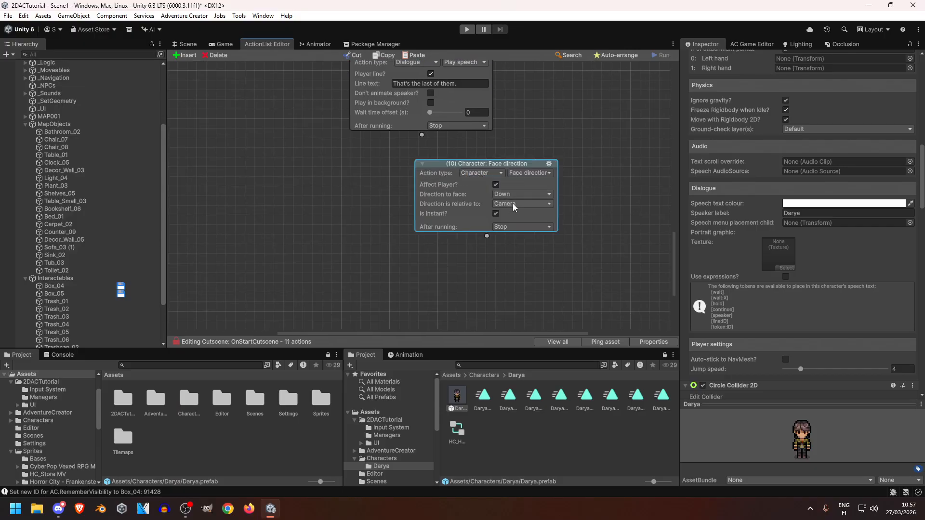
left_click(512, 204)
left_click(517, 194)
left_click(514, 206)
middle_click_drag(479, 128, 453, 164)
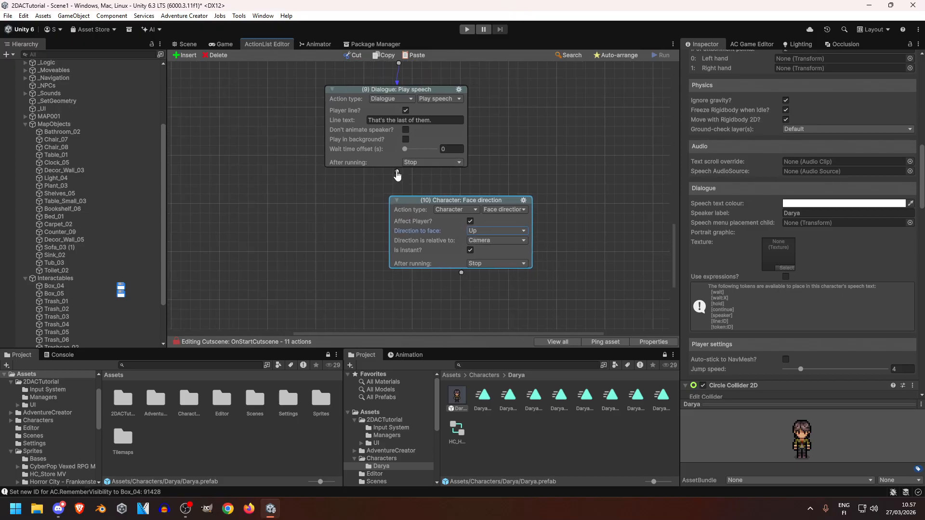
left_click_drag(396, 171, 440, 223)
Step: Paste a copy of the player Play speech action below the upward Face direction action and link the two
left_click(459, 89)
left_click(482, 104)
right_click(393, 183)
left_click(422, 199)
left_click_drag(429, 141, 485, 240)
Step: Set the copied speech action's line text to "God, what a dump." and reposition it beneath the upward Face direction action
left_click(491, 219)
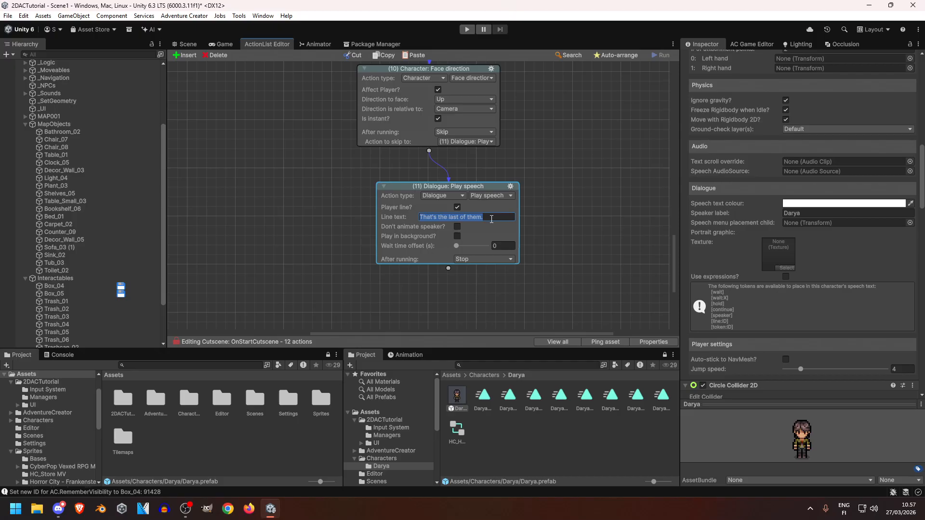
type("God, what a dumpö.")
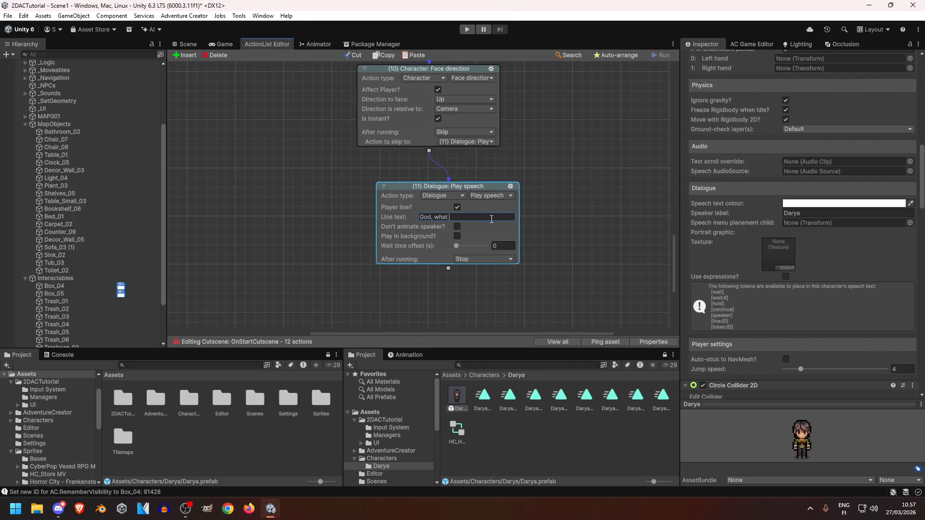
key("BackSpace")
key("BackSpace")
left_click_drag(459, 187, 409, 183)
middle_click_drag(464, 226, 438, 181)
Step: Paste another Play speech action, link "God, what a dump." to it and set its line text to "I should clean this up."
left_click(187, 43)
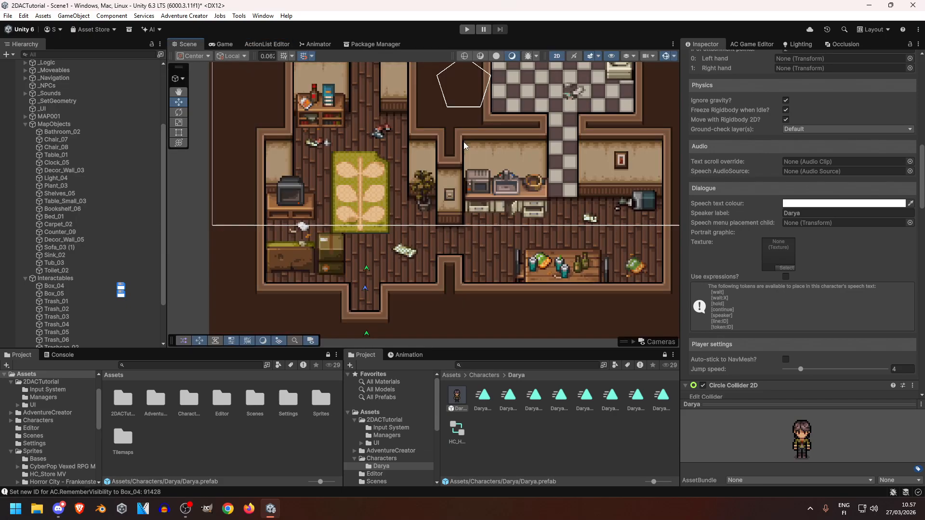
left_click(249, 44)
right_click(339, 243)
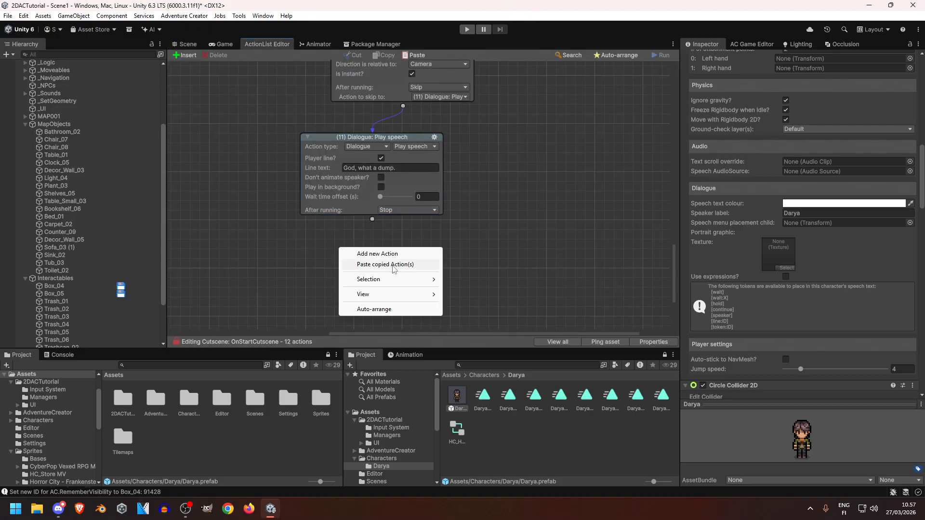
left_click(375, 264)
left_click_drag(372, 229, 411, 248)
scroll(482, 224, "down", 3)
left_click(455, 238)
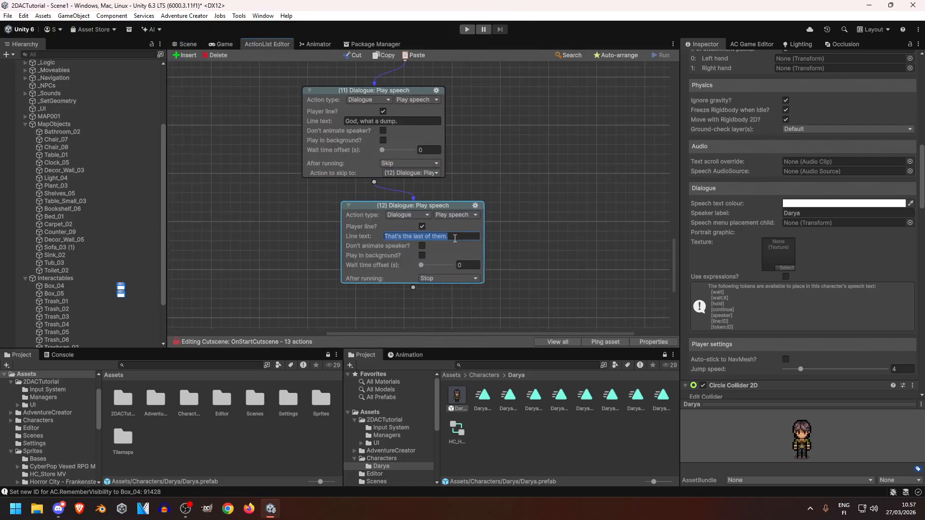
type("I should clean this up.")
Step: Add an Objective: Check state action linked after the "I should clean this up." speech action
middle_click_drag(509, 108, 528, 224)
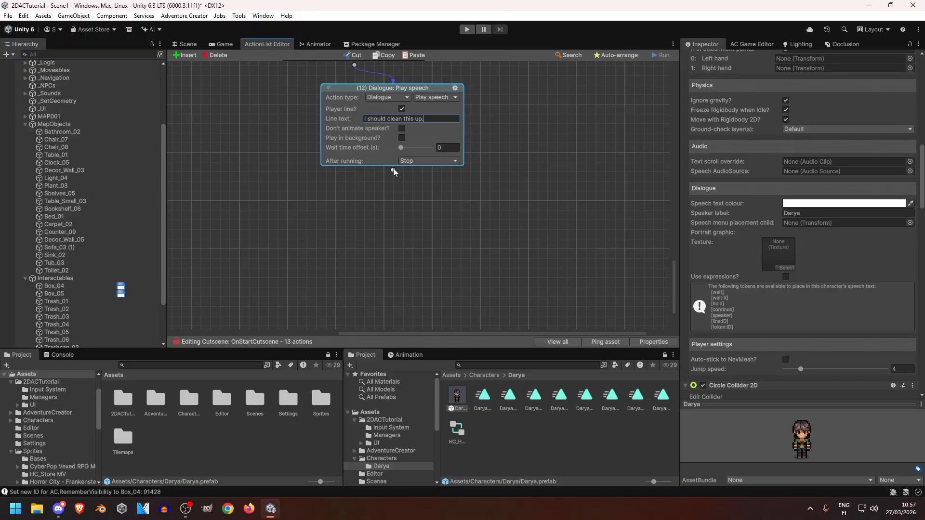
left_click(185, 44)
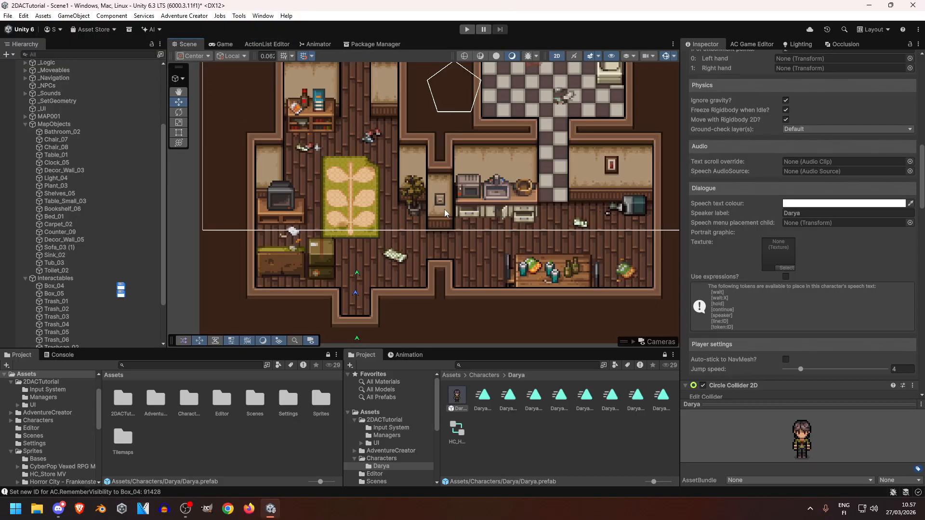
left_click(267, 44)
left_click_drag(392, 159, 424, 204)
left_click(417, 218)
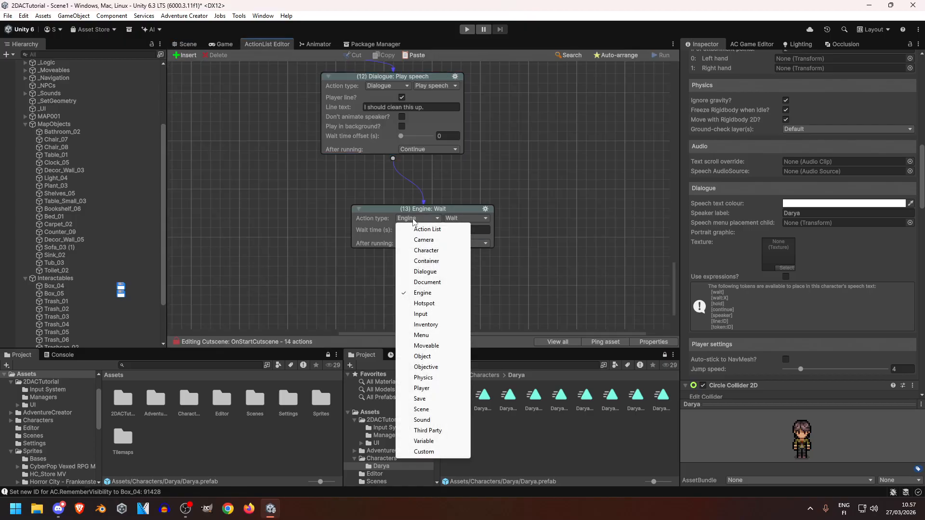
left_click(436, 368)
left_click(417, 218)
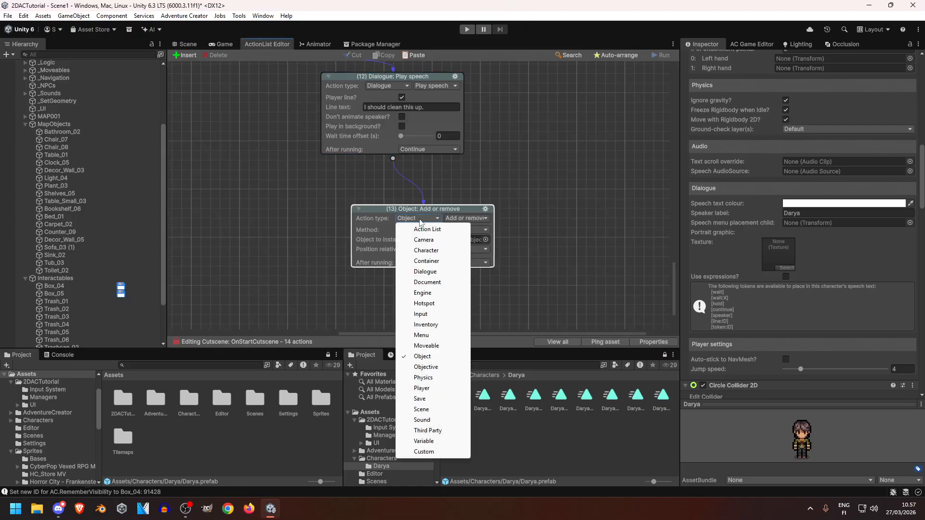
left_click(433, 368)
Step: Create a new objective in the Inventory manager's Objectives section
left_click(768, 44)
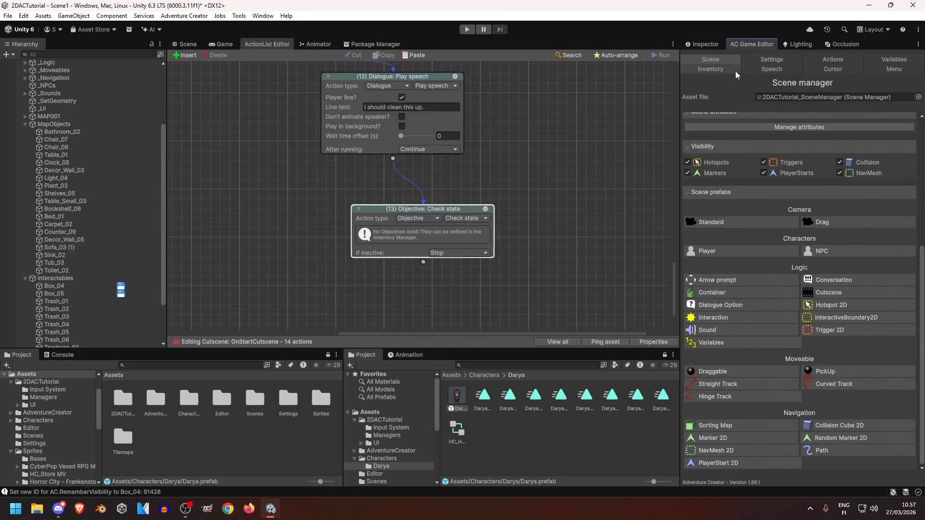
left_click(731, 71)
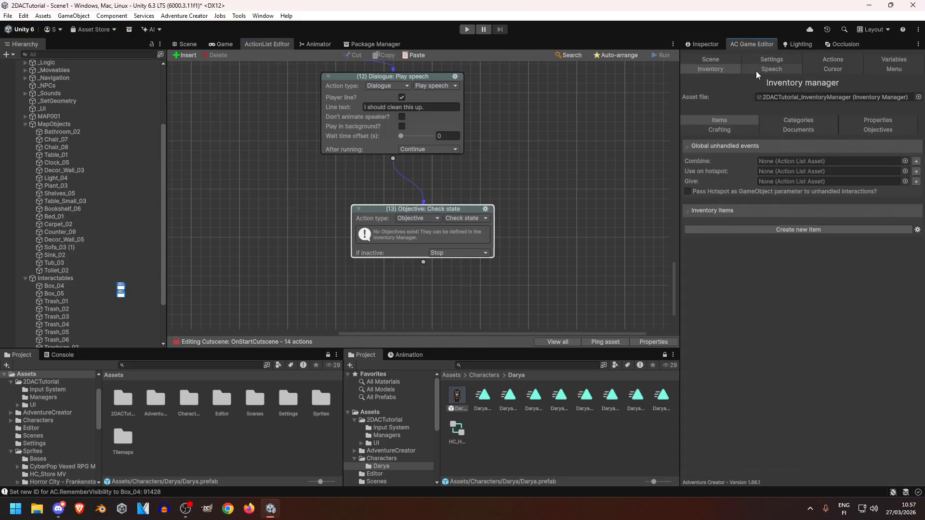
left_click(865, 133)
left_click(801, 198)
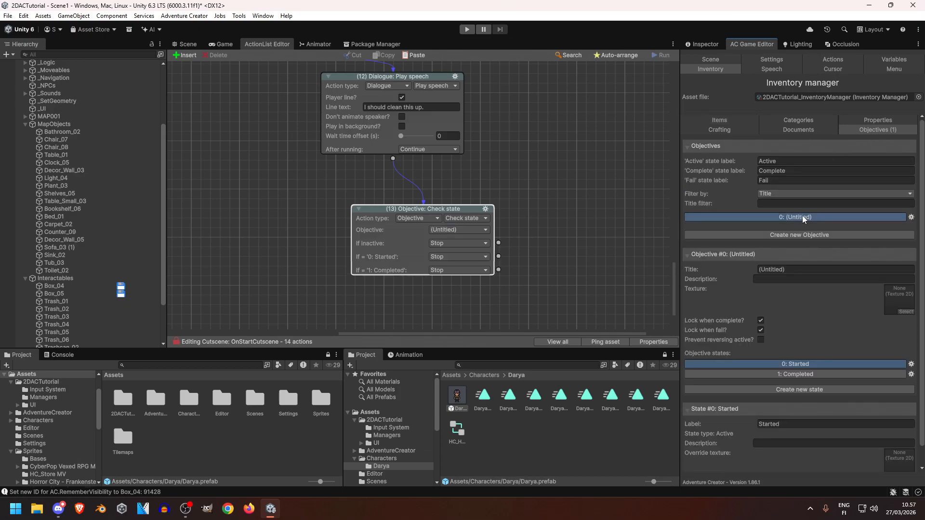
Step: Title the objective "Clean up", describe it as "This place is a dump. I need to clean up." and review its Started and Completed states
left_click(808, 269)
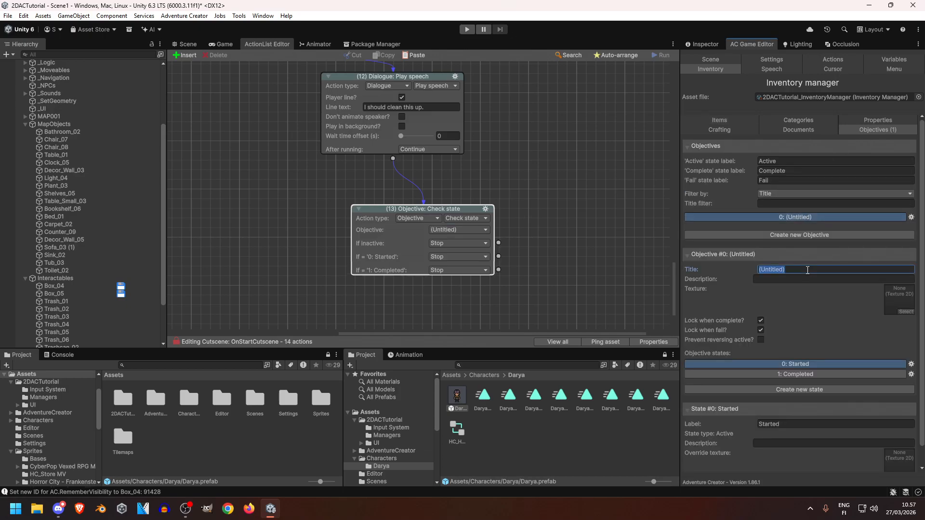
type("Clean up")
left_click(785, 278)
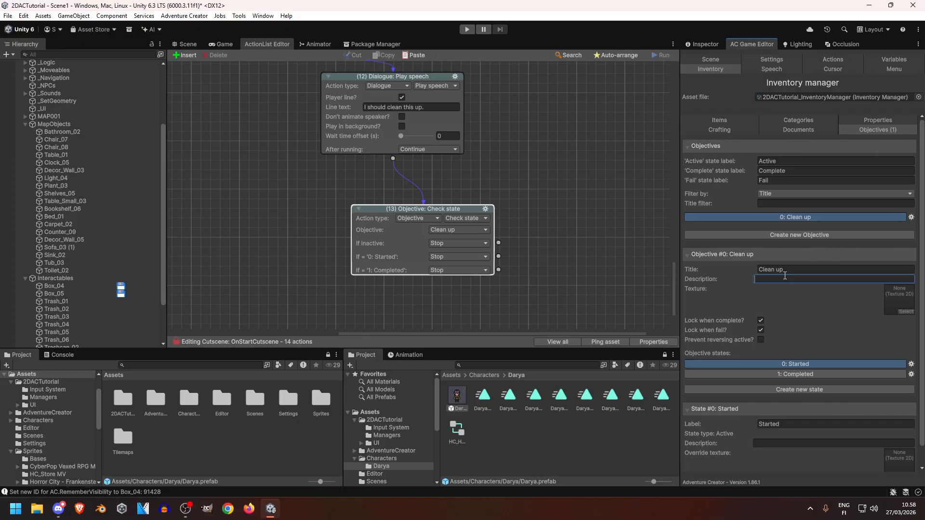
type("This place is a dump. I need to clean up.")
left_click(772, 375)
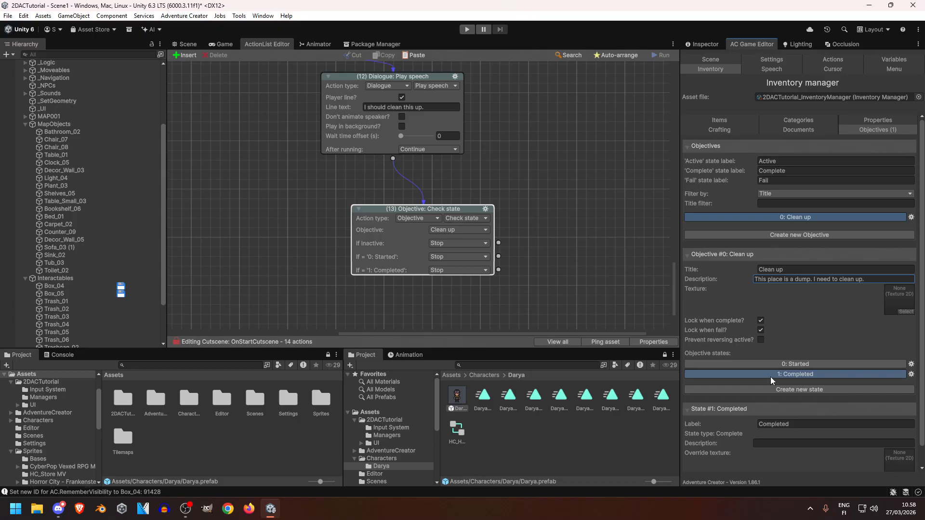
left_click(766, 366)
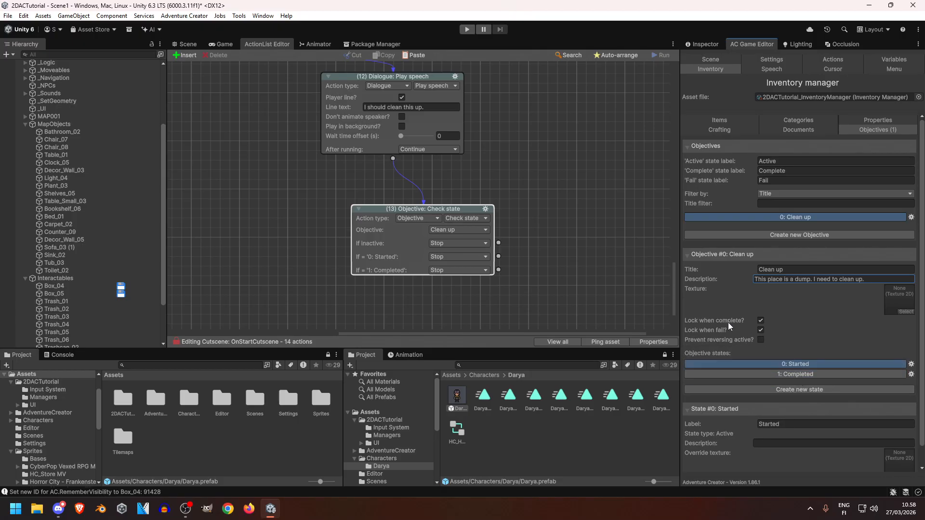
Step: Change the objective action to Set state, setting Clean up to 0: Started with Select after enabled
left_click(460, 218)
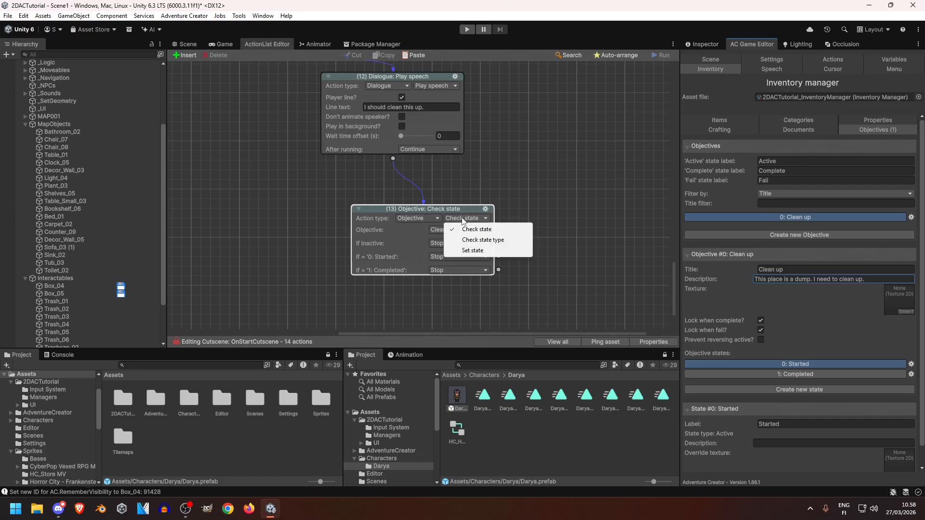
left_click(458, 250)
left_click(459, 231)
left_click(461, 240)
left_click(468, 240)
left_click(438, 248)
left_click(433, 249)
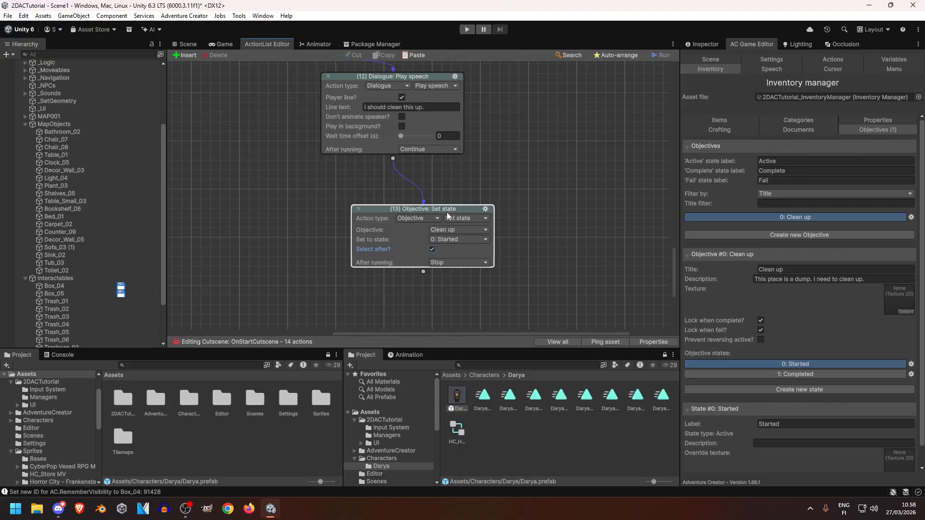
Step: Align the Objective: Set state action directly beneath the "I should clean this up." speech action
left_click_drag(446, 211, 420, 196)
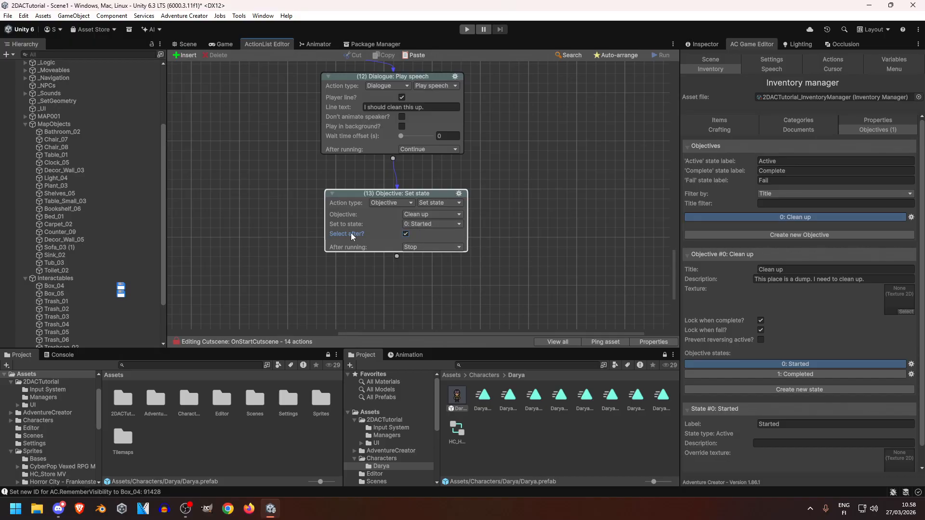
left_click_drag(400, 195, 396, 186)
middle_click_drag(491, 109, 522, 162)
middle_click_drag(530, 121, 533, 143)
scroll(394, 193, "down", 3)
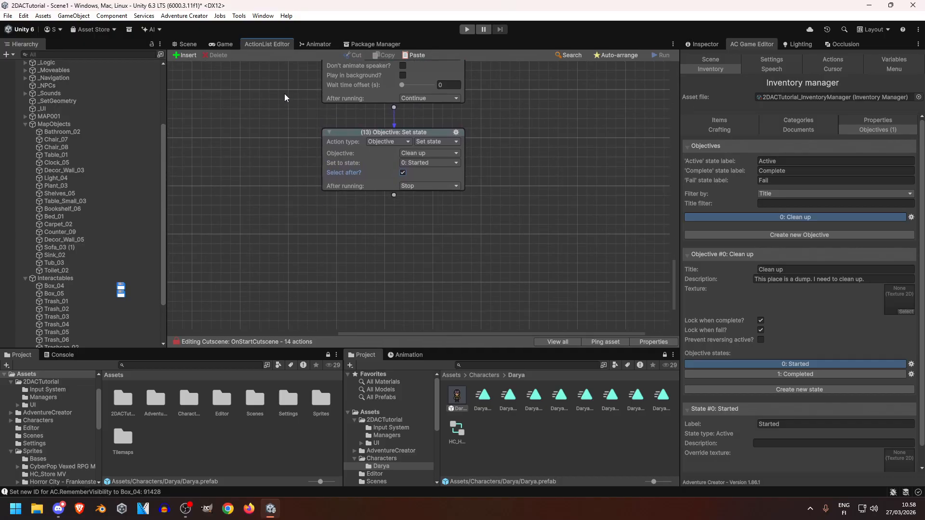
Step: Set the Objectives menu's appear type to On Input Key with the toggle key "Objectives" in the Menu manager
left_click(889, 70)
left_click(221, 45)
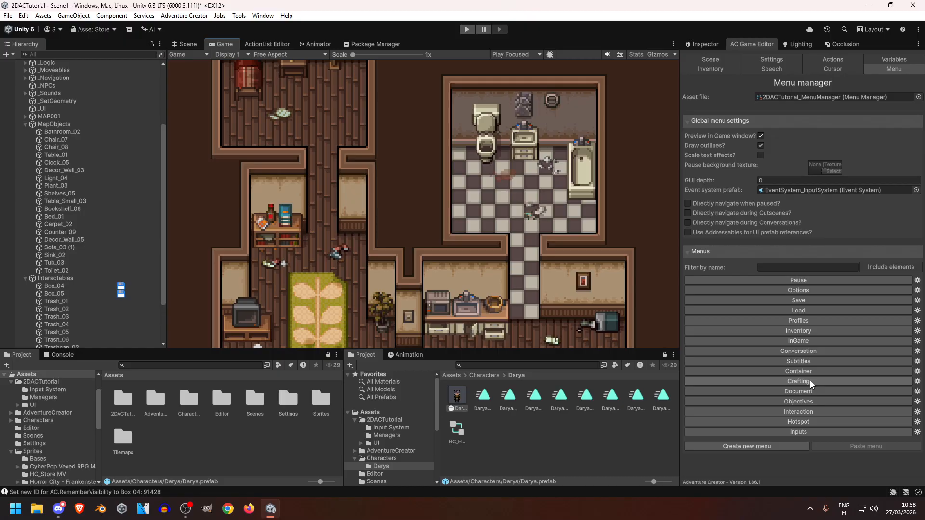
left_click(812, 403)
scroll(724, 416, "down", 10)
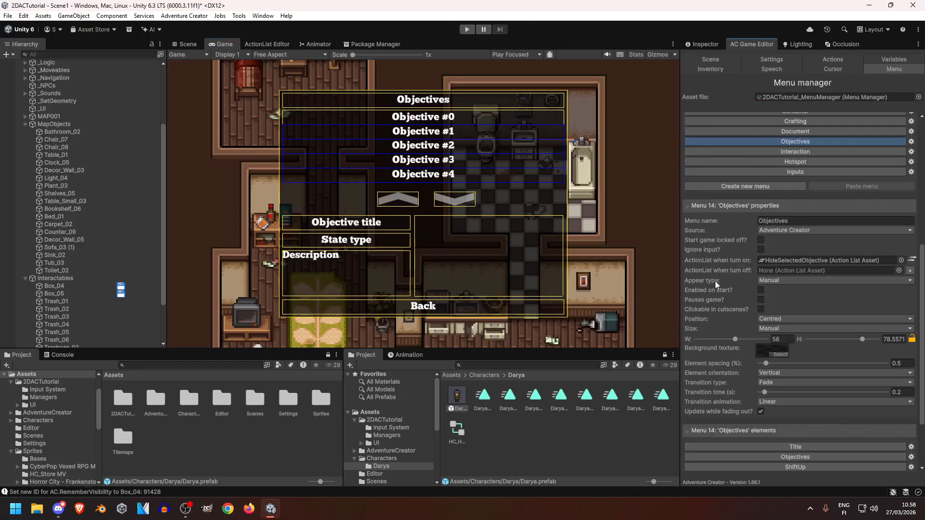
left_click(785, 281)
left_click(771, 321)
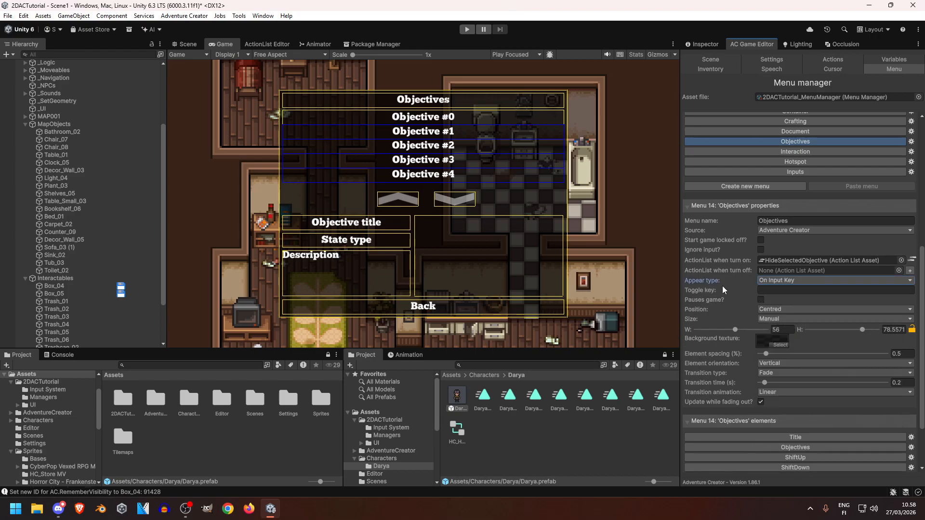
left_click(780, 289)
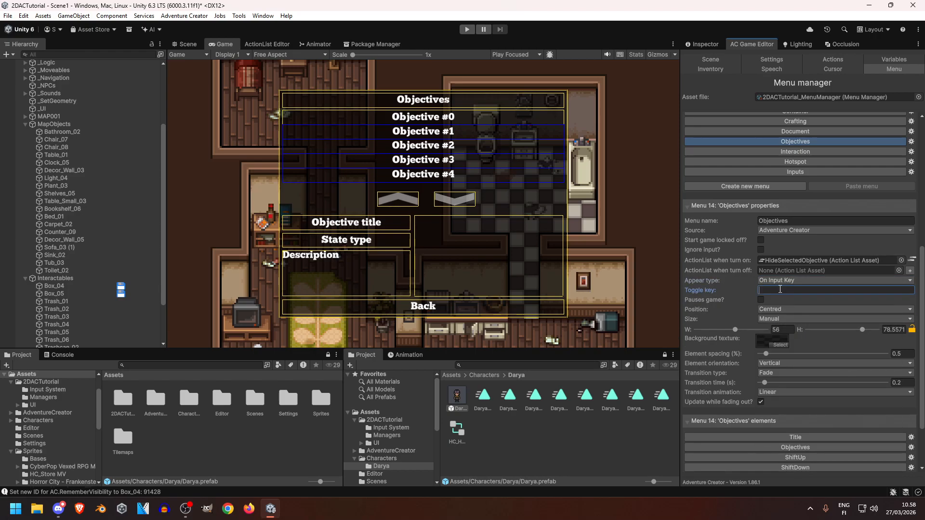
type("Objectives")
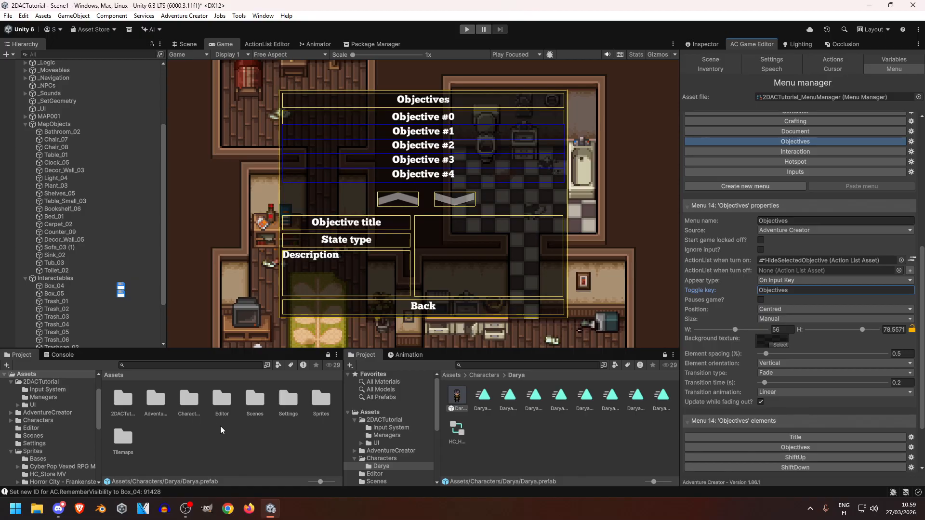
Step: Open the Controls input actions asset from Assets/2DACTutorial/Input System
left_click(558, 432)
left_click(452, 376)
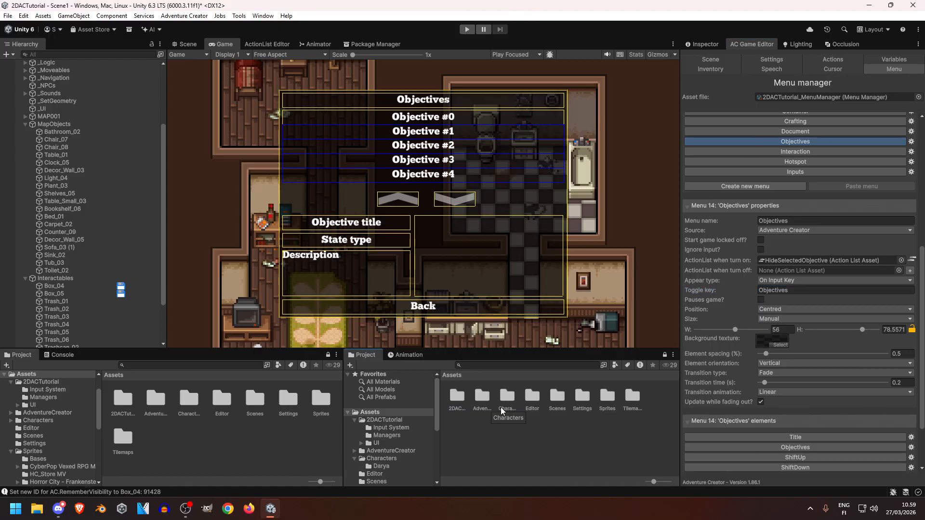
left_click(478, 397)
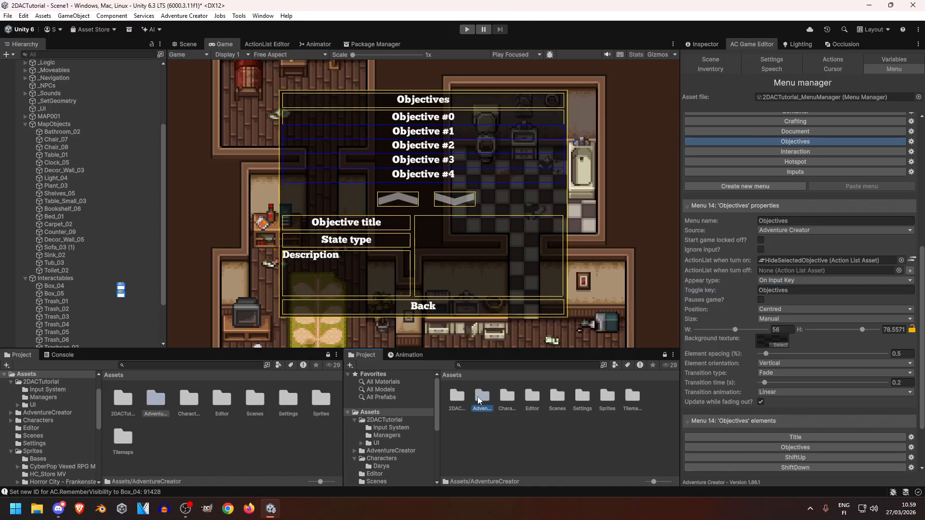
double_click(485, 398)
left_click(453, 375)
double_click(464, 396)
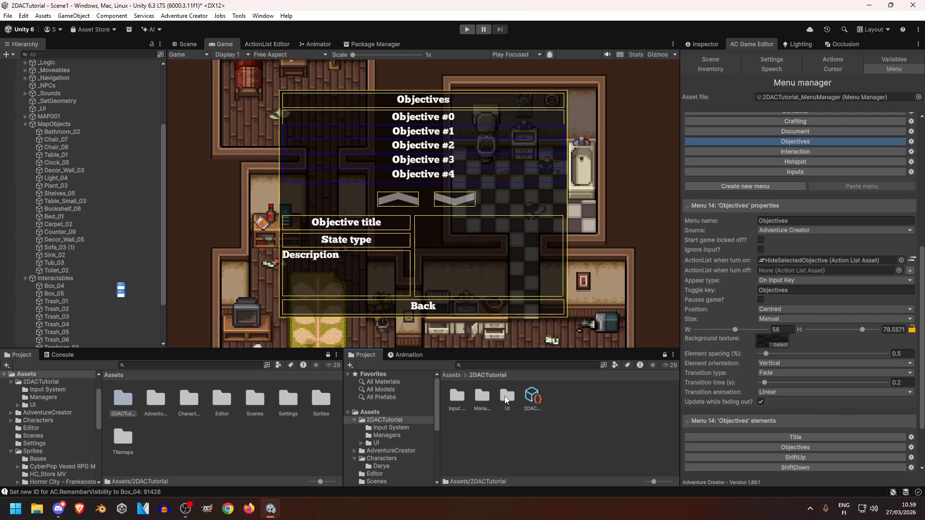
double_click(457, 396)
double_click(467, 400)
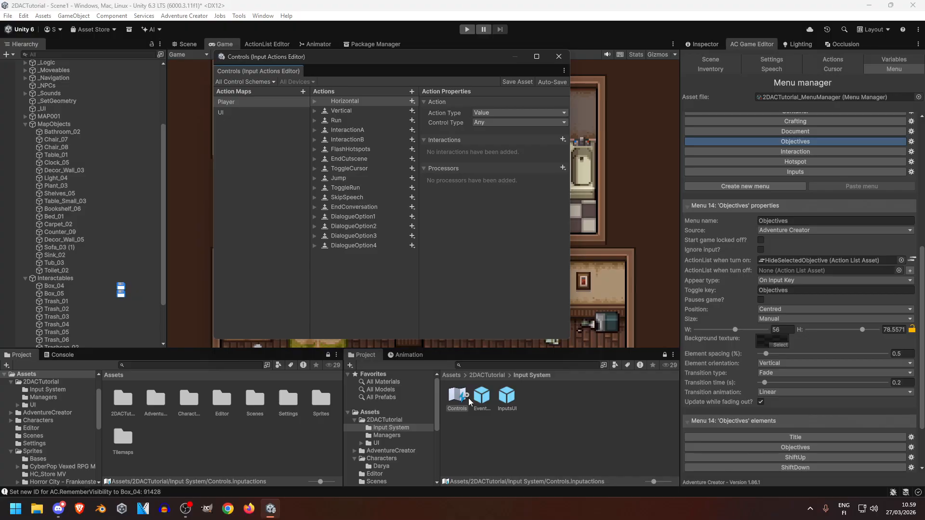
Step: Add a new action called "Objectives" to the Player action map
left_click(412, 91)
type("Ob")
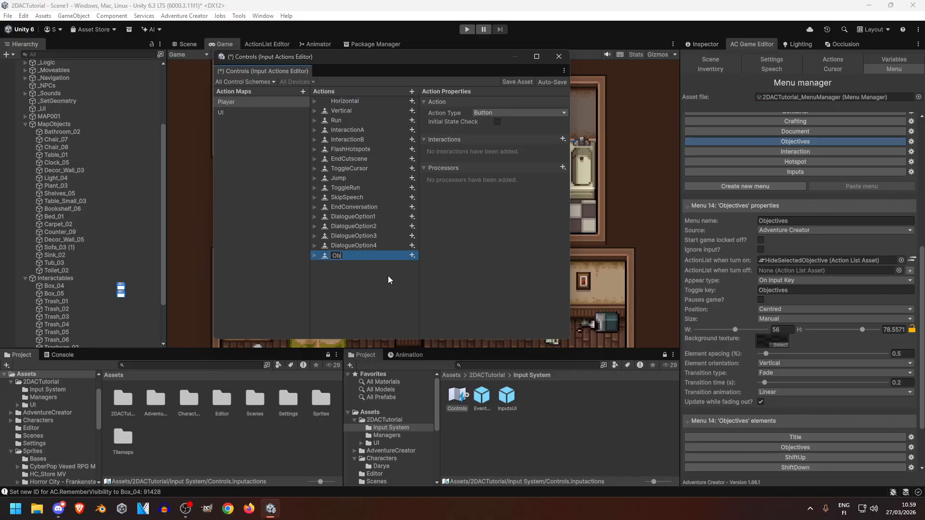
type("jectives")
key("Return")
Step: Bind the Objectives action to the keyboard's O key for the Mouse and keyboard scheme, then save and close the Controls asset
left_click(347, 265)
left_click(505, 113)
type("o")
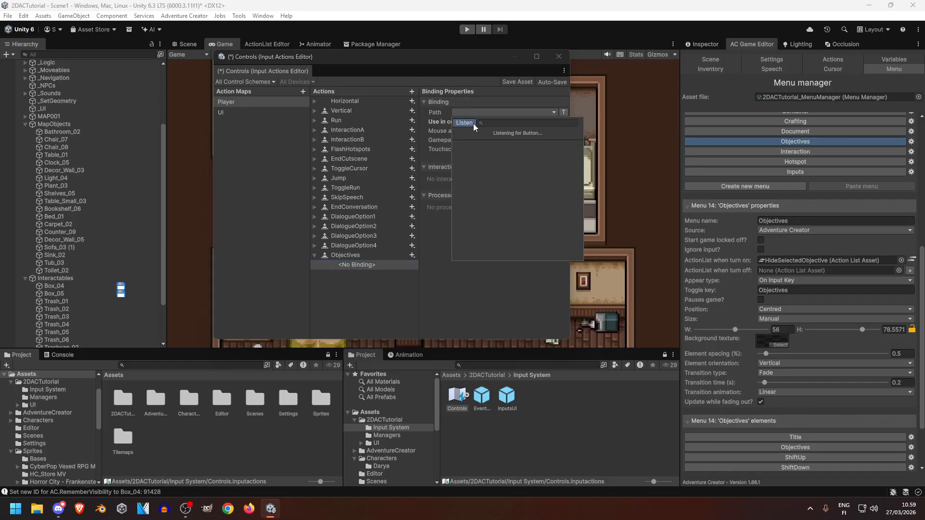
left_click(497, 144)
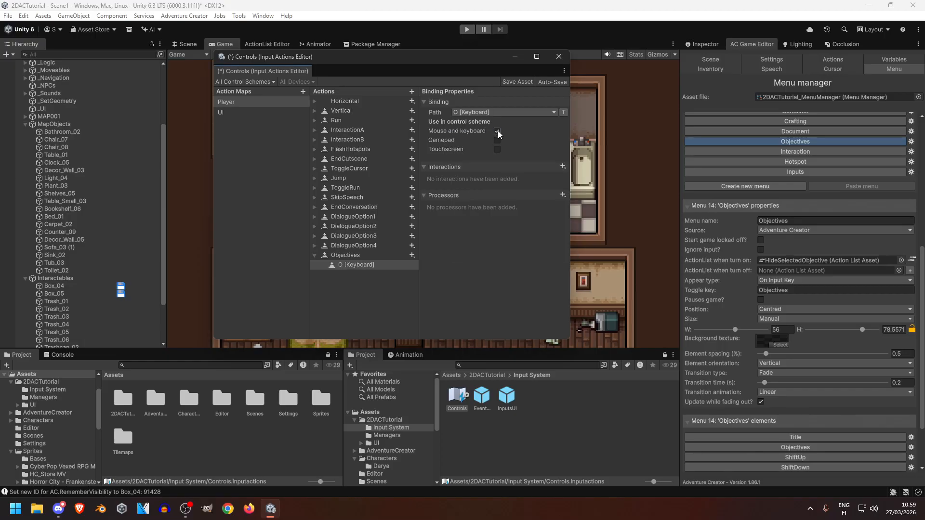
left_click(517, 82)
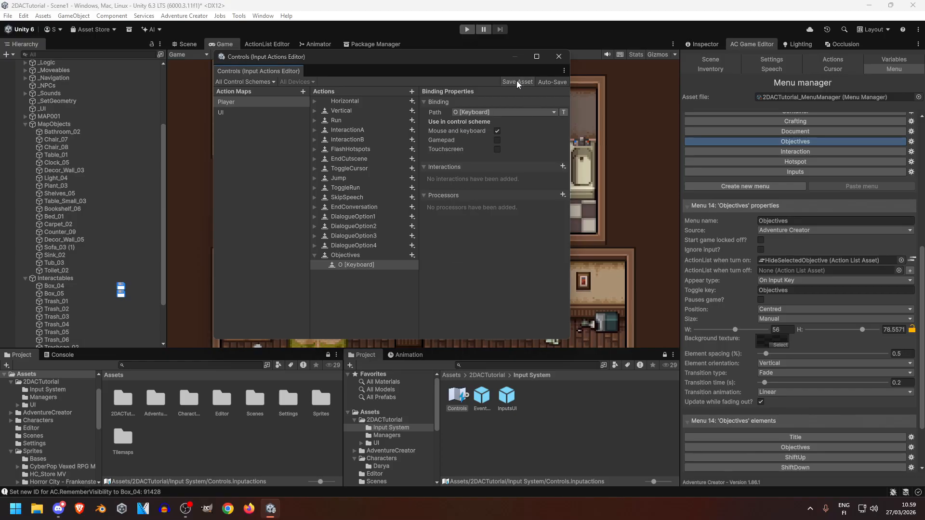
left_click(559, 57)
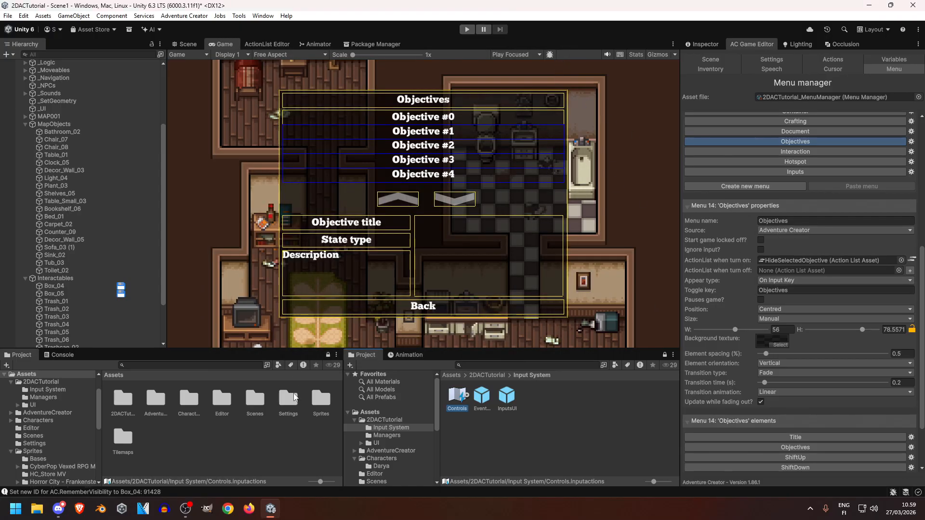
Step: Add a linked Engine: Wait action after the Objective: Set state action in OnStartCutscene
left_click(254, 43)
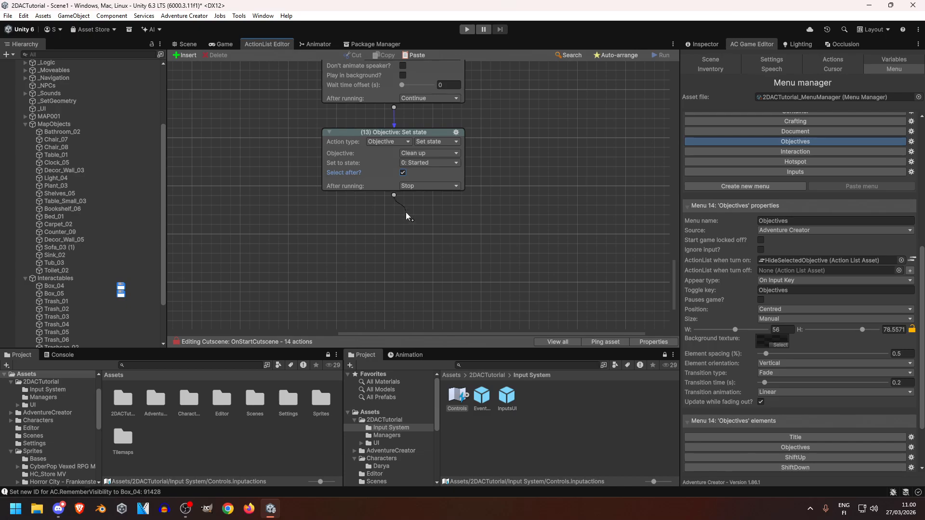
left_click_drag(410, 220, 410, 220)
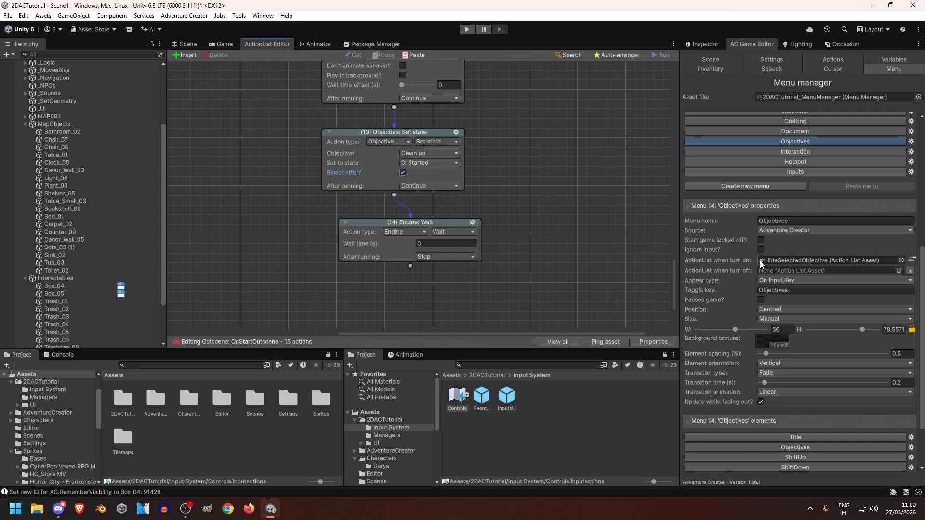
Step: Examine the actions in HideSelectedObjective, the ActionList run when the Objectives menu turns on
double_click(776, 263)
right_click(399, 156)
left_click(432, 216)
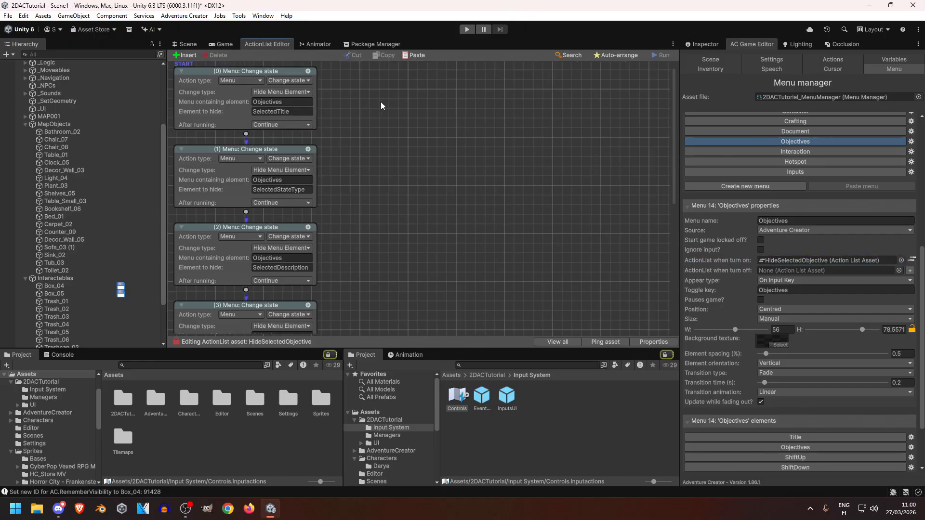
scroll(392, 97, "down", 2)
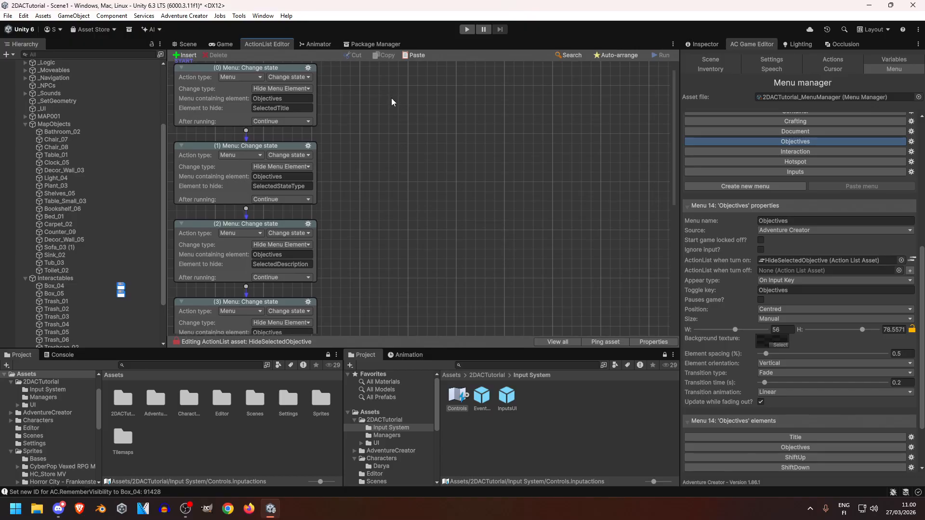
scroll(386, 117, "down", 10)
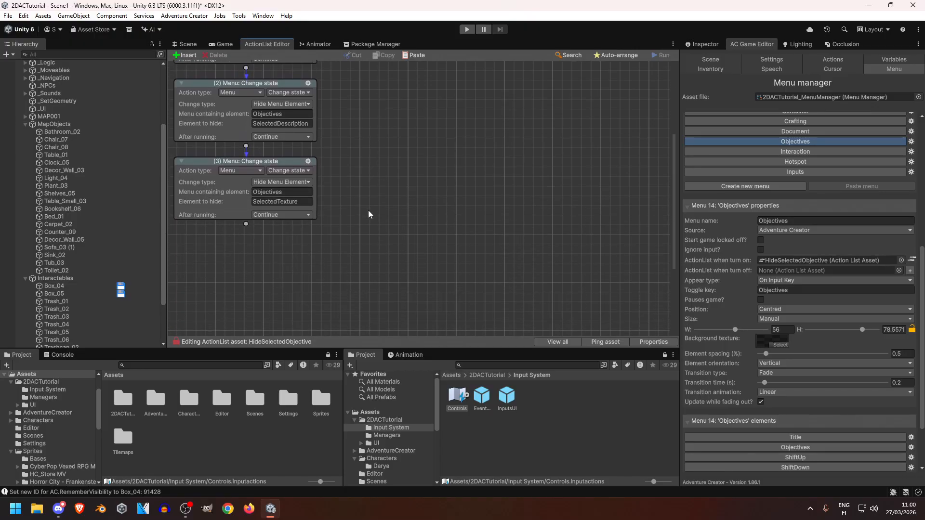
scroll(368, 212, "up", 10)
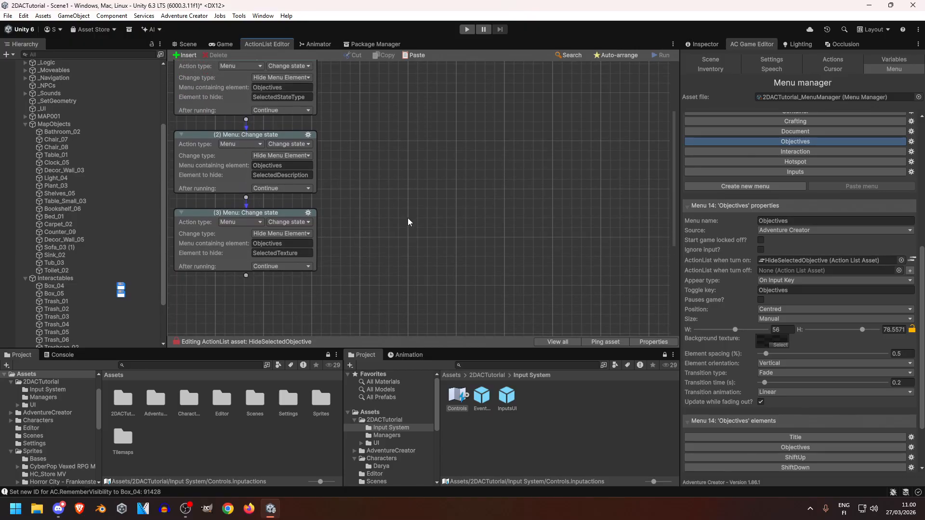
scroll(379, 163, "up", 1)
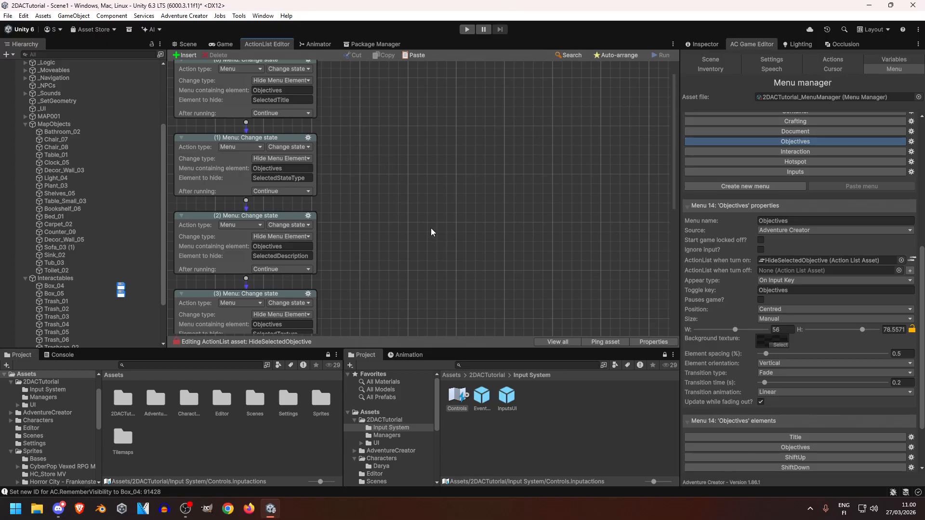
scroll(468, 236, "up", 1)
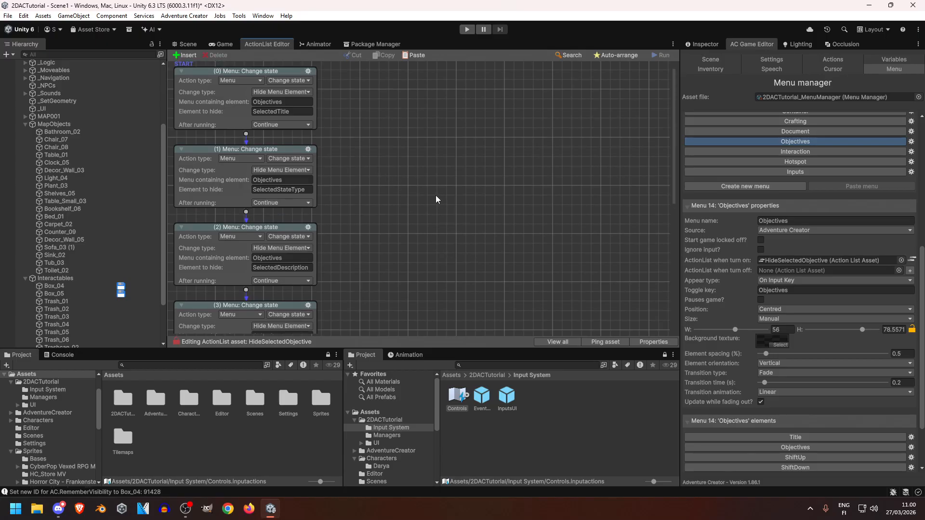
left_click(185, 42)
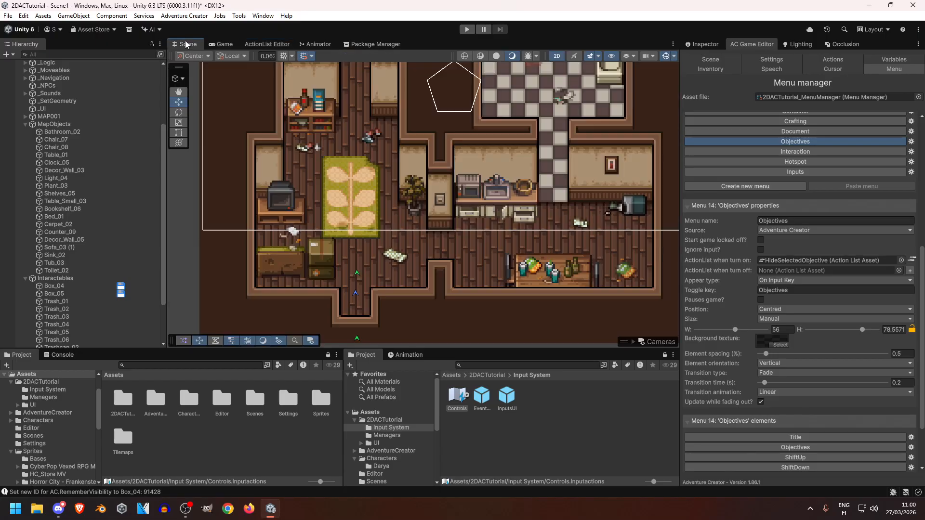
left_click(227, 42)
left_click(255, 43)
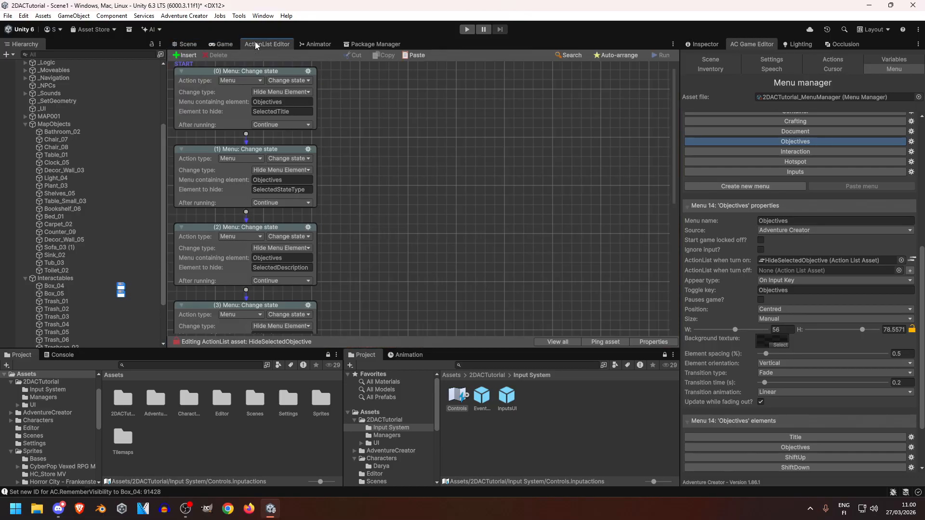
scroll(433, 181, "down", 5)
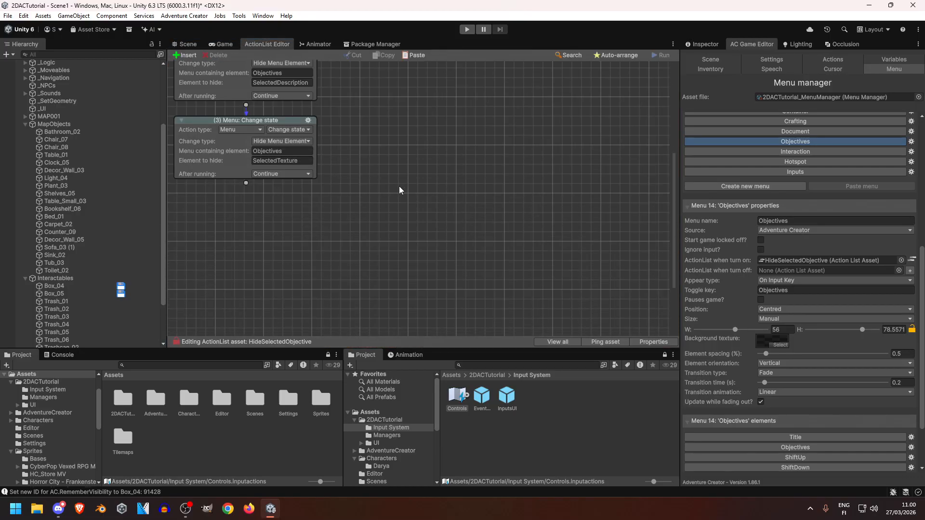
scroll(32, 126, "up", 4)
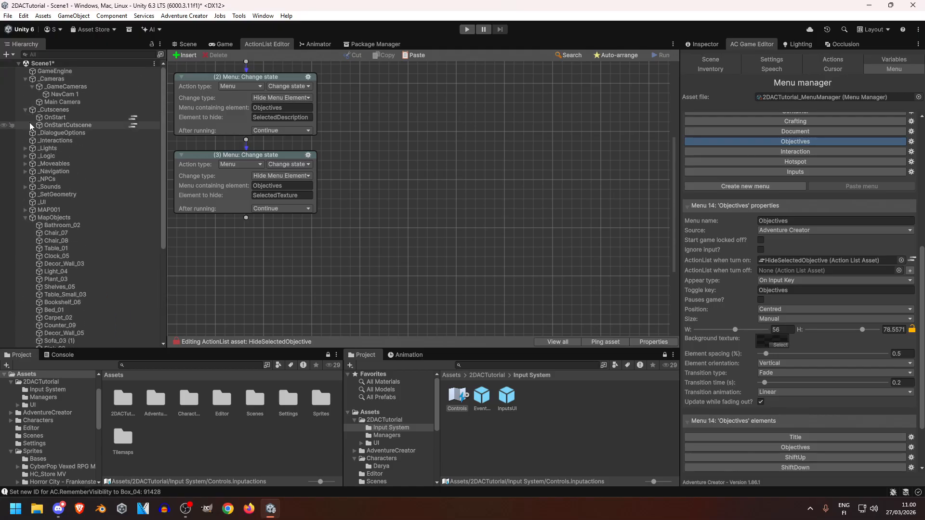
Step: Reopen OnStartCutscene's action list and change its final Engine: Wait action to Variable: Set
left_click(128, 124)
left_click(134, 125)
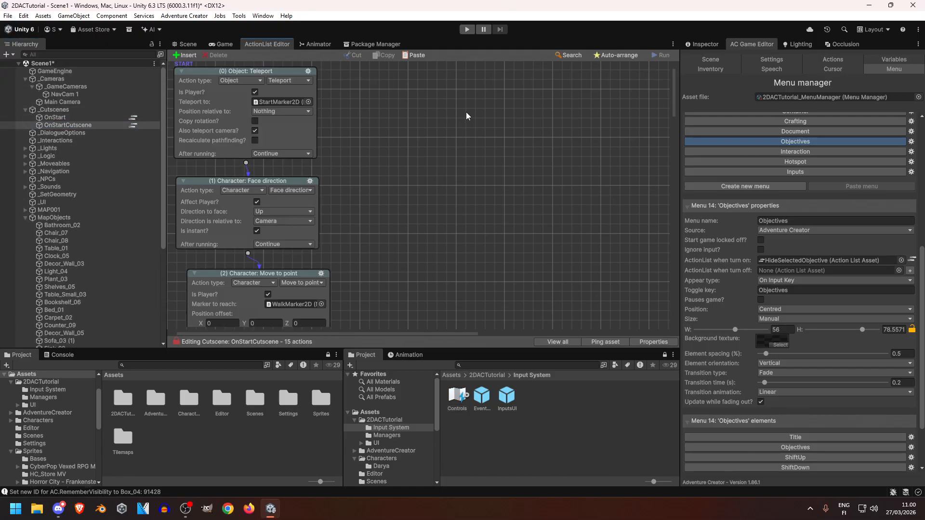
scroll(463, 162, "down", 5)
scroll(470, 166, "down", 15)
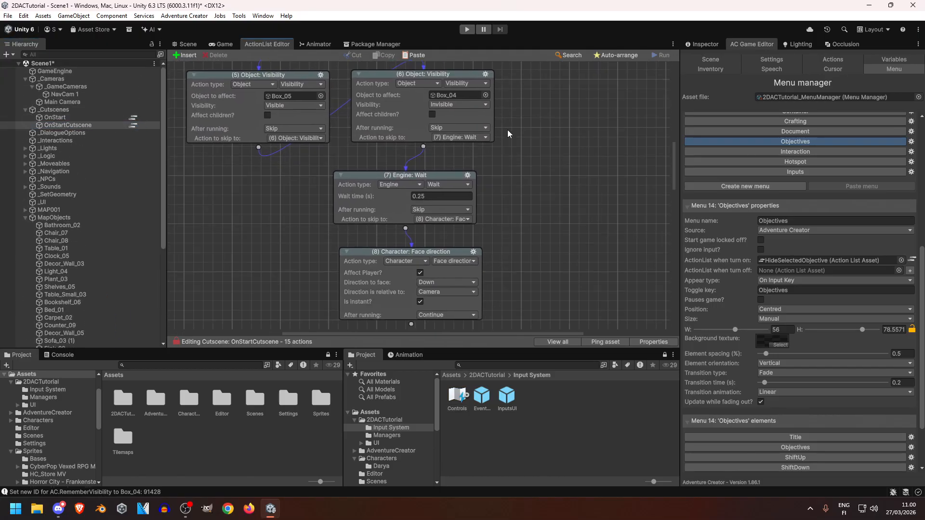
scroll(519, 196, "down", 12)
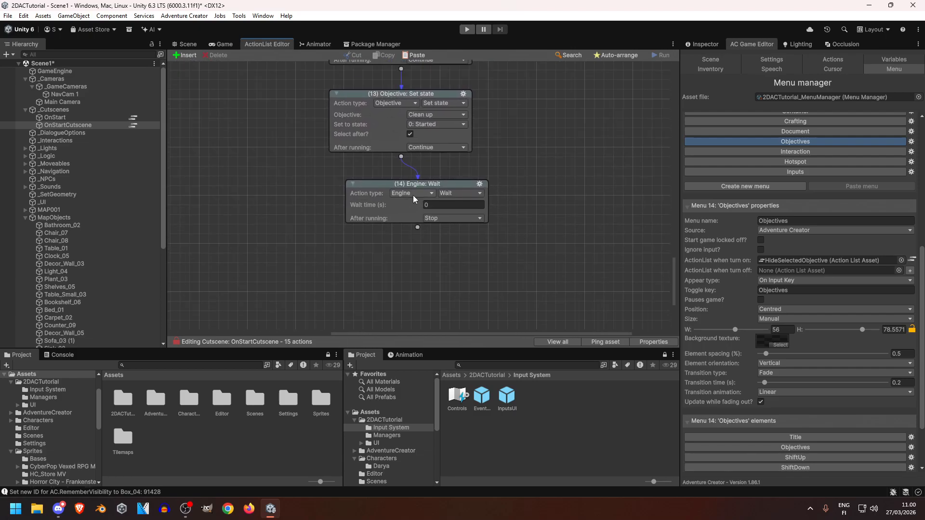
left_click(412, 195)
left_click(419, 416)
left_click(472, 195)
left_click(469, 266)
Step: Configure the final Variable: Set action to set the Local variable StartCutscene to True
left_click(453, 205)
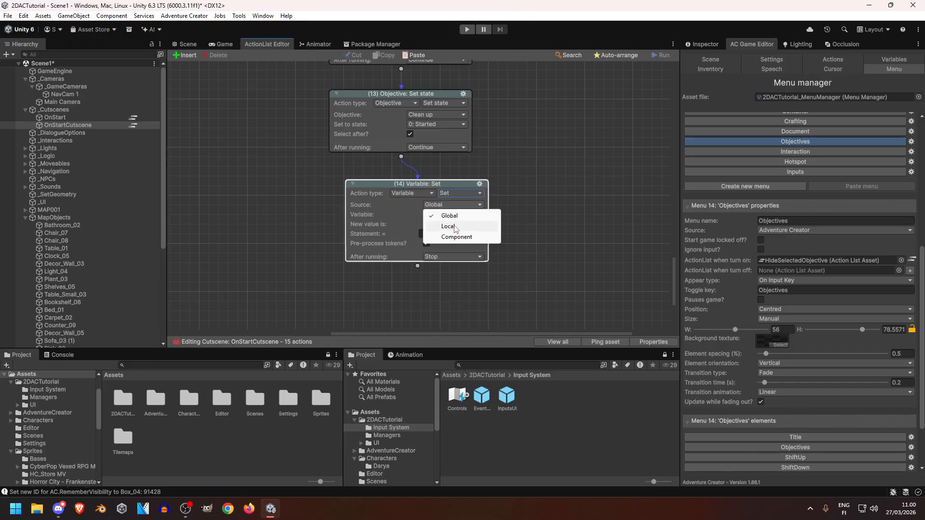
left_click(454, 227)
left_click(453, 215)
left_click(451, 227)
left_click(447, 234)
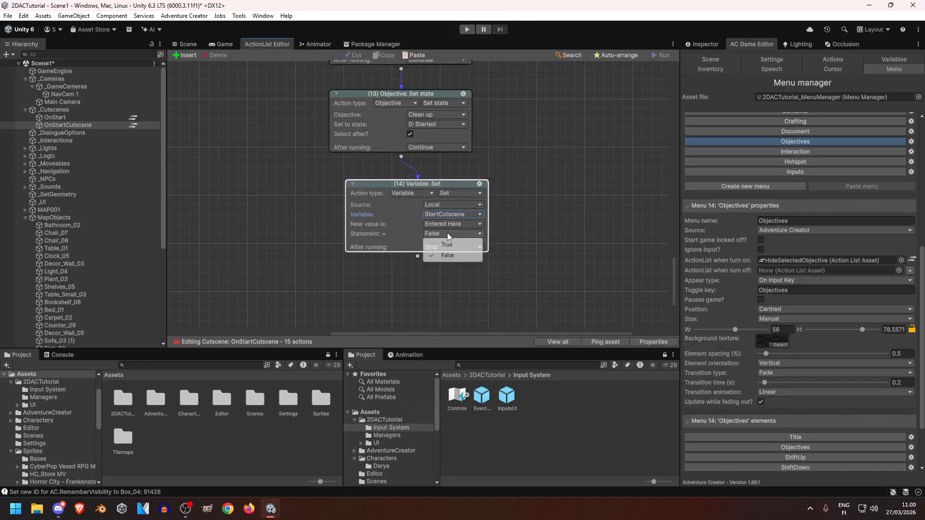
left_click(448, 245)
Step: Auto-arrange the actions in OnStartCutscene, return to the scene view and save the scene
right_click(518, 203)
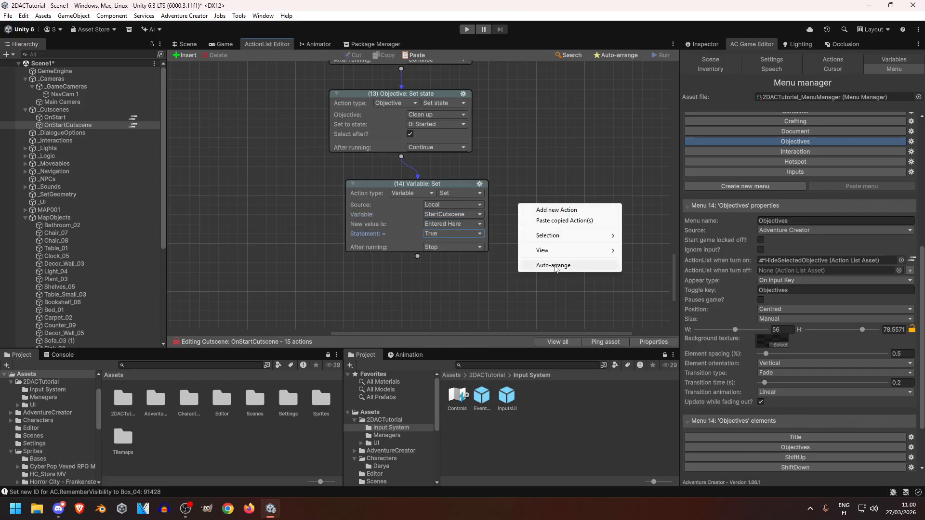
left_click(554, 265)
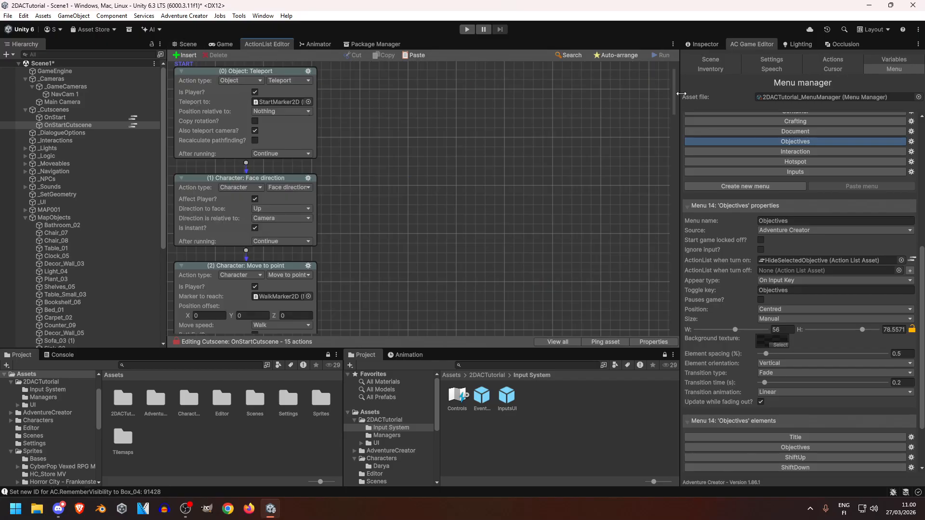
left_click_drag(674, 95, 661, 282)
left_click(189, 44)
key("ctrl+s")
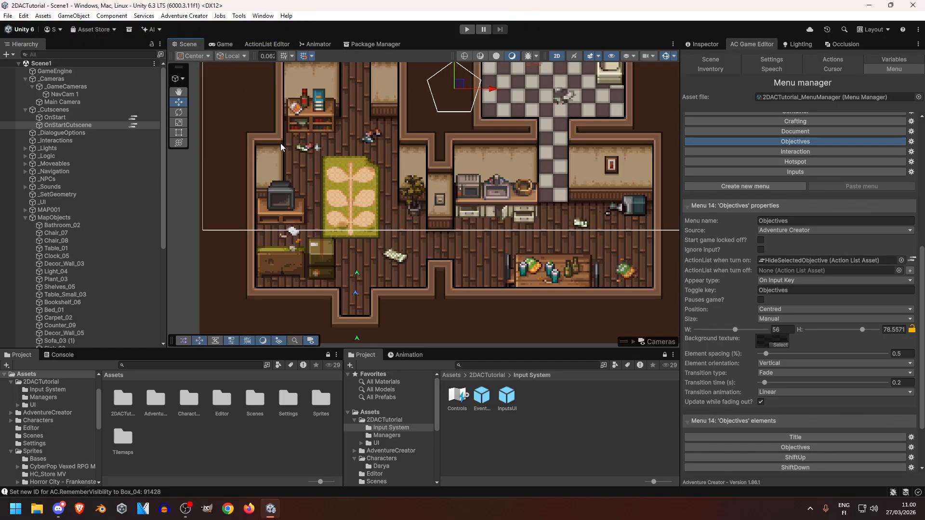
Step: Collapse MapObjects and select all the trash objects under Interactables, from Trash_01 through Trash_08
middle_click_drag(393, 177, 407, 179)
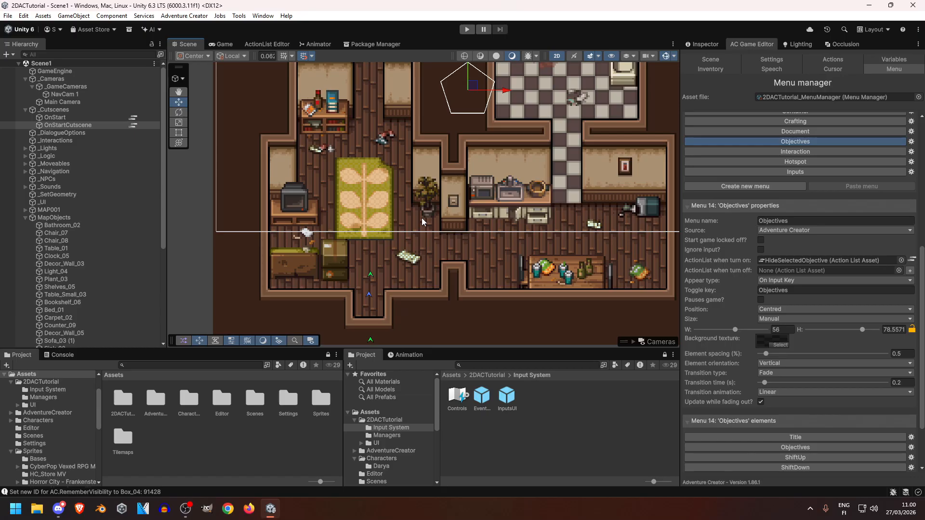
middle_click_drag(452, 207, 434, 228)
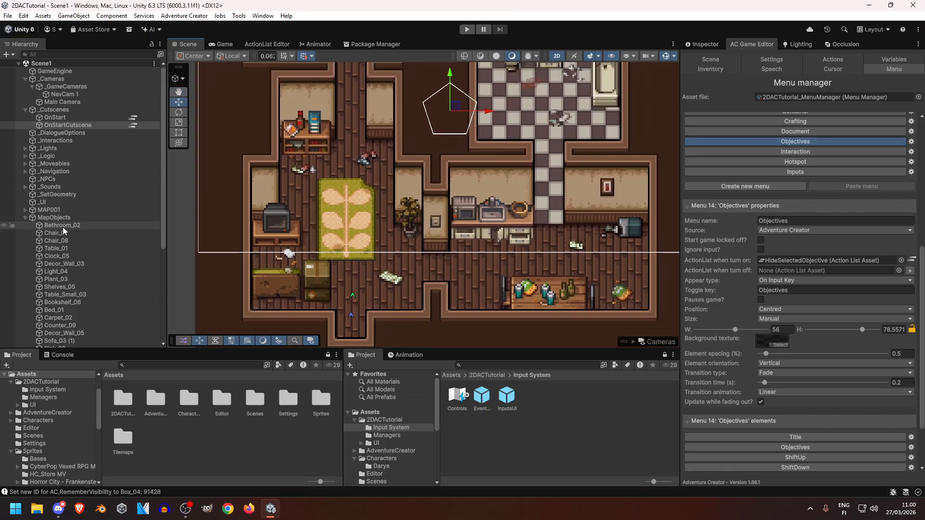
left_click(25, 219)
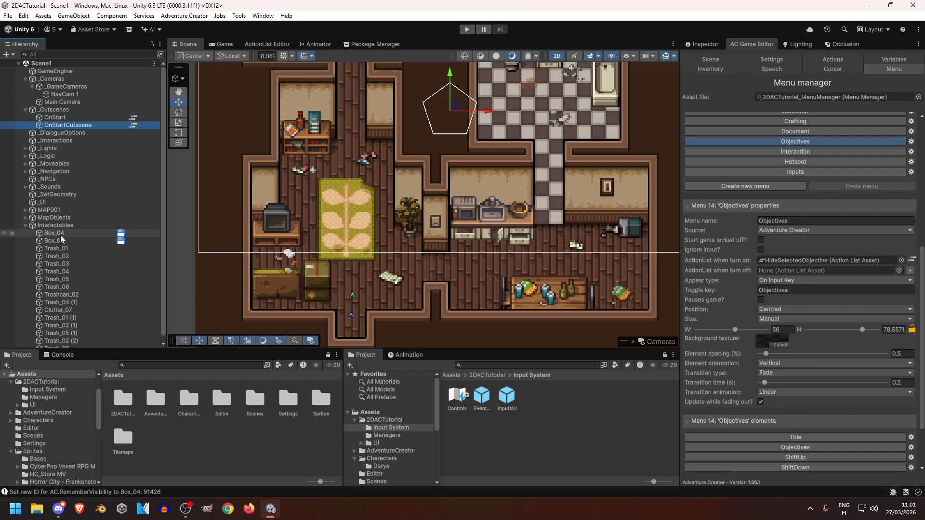
left_click(66, 250)
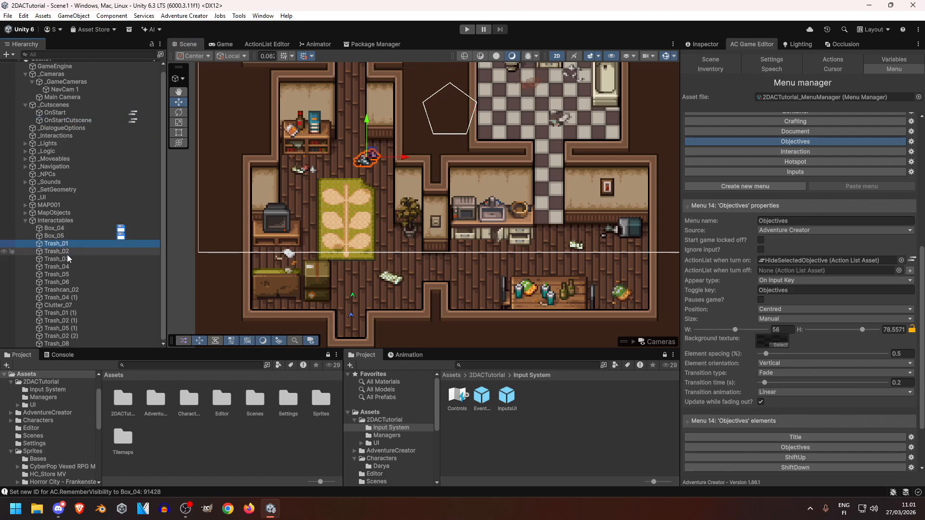
left_click(64, 344, "shift")
middle_click_drag(458, 230, 469, 257)
scroll(446, 248, "down", 5)
mouse_move(438, 159)
middle_mouse_down()
mouse_move(448, 196)
mouse_move(438, 200)
mouse_move(435, 167)
middle_mouse_up()
middle_click_drag(435, 202, 415, 185)
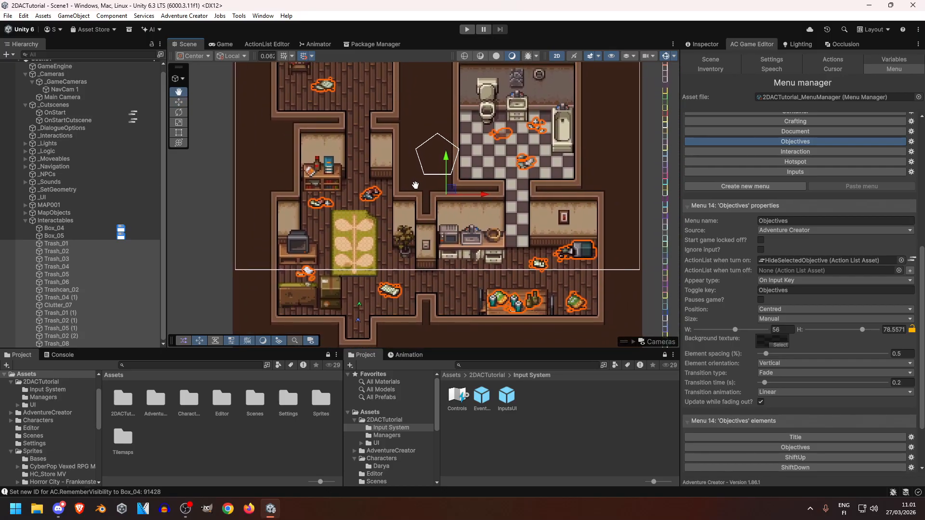
scroll(415, 185, "down", 1)
Step: Add a Hotspot component to all the selected trash objects
left_click(712, 43)
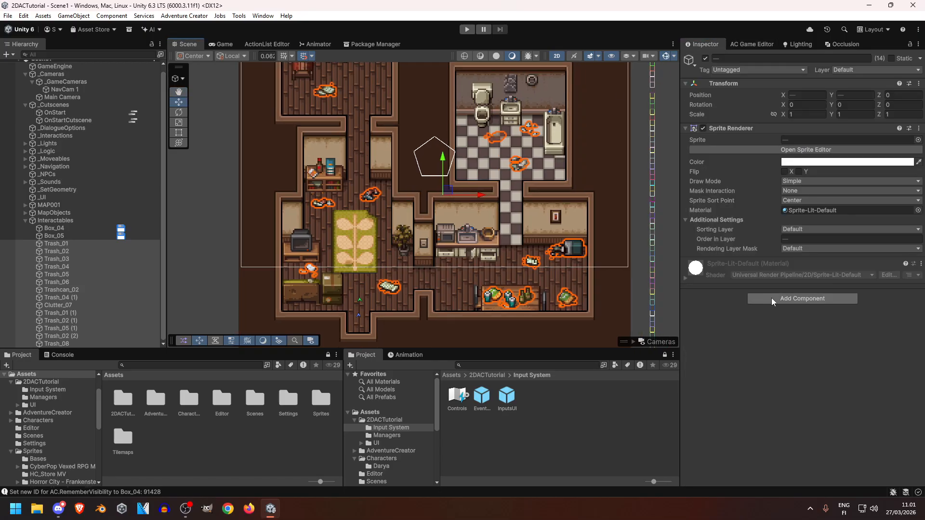
middle_click_drag(482, 194, 477, 202)
left_click(799, 298)
type("hot")
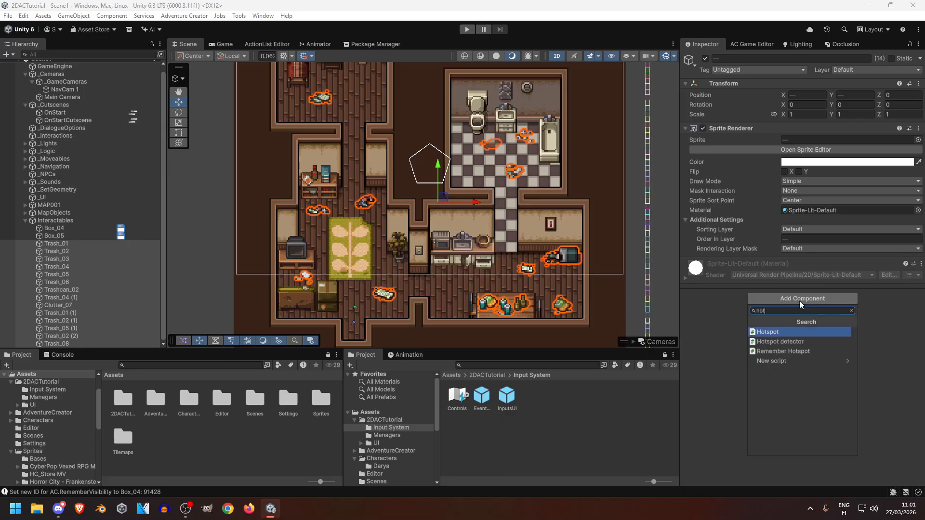
left_click(785, 332)
Step: Add a Highlight component to all the selected trash objects
scroll(733, 292, "down", 1)
scroll(734, 293, "down", 3)
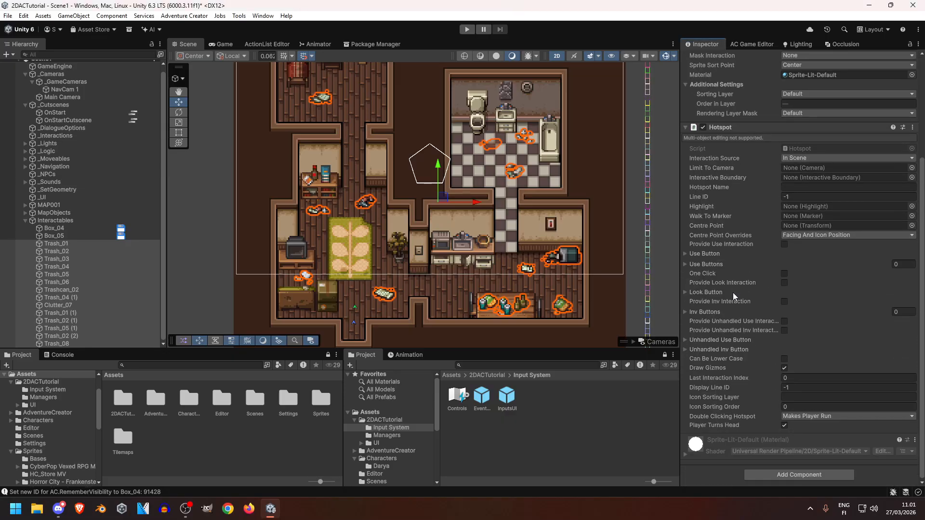
left_click(765, 473)
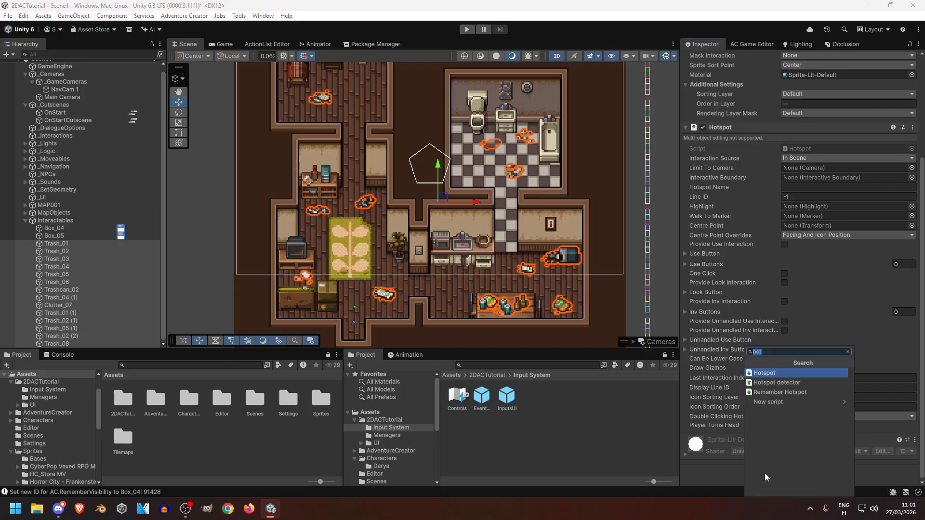
type("high")
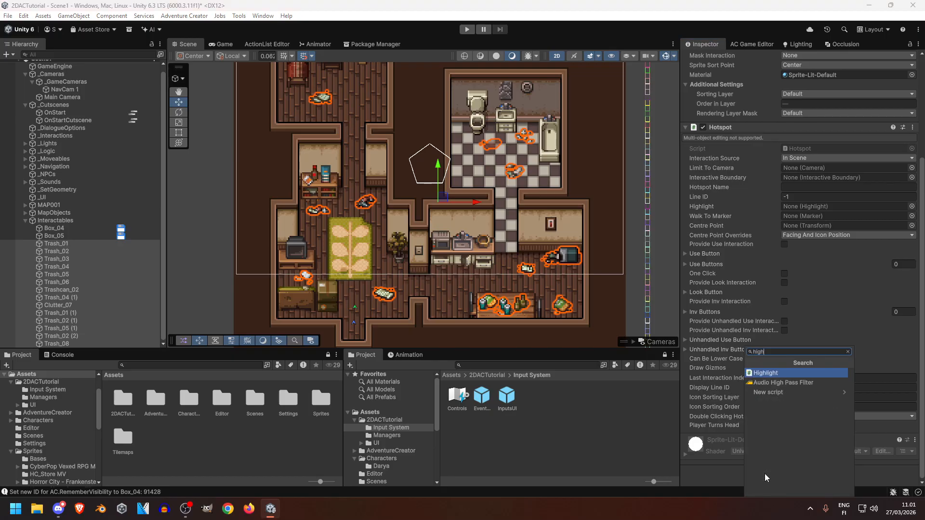
left_click(765, 372)
Step: Add a Set Interaction parameters component to the selected trash objects
scroll(722, 374, "down", 5)
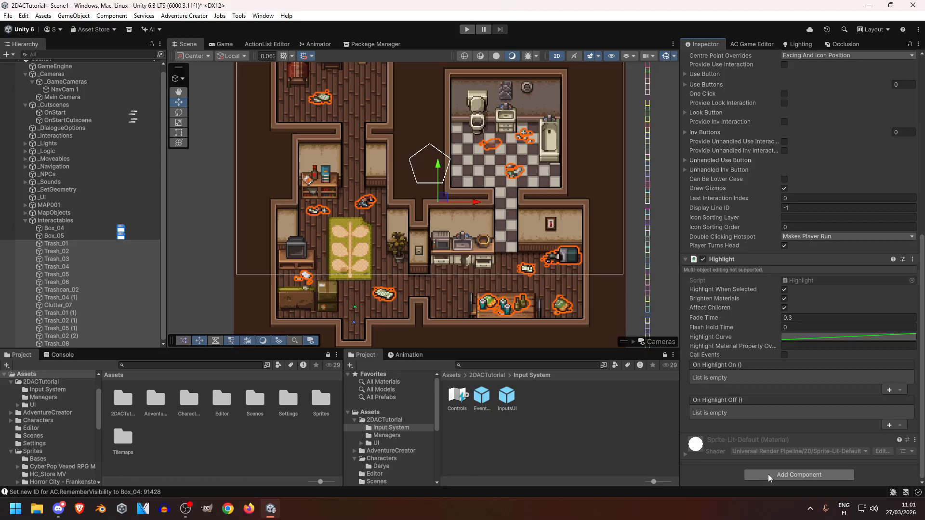
left_click(768, 474)
type("para")
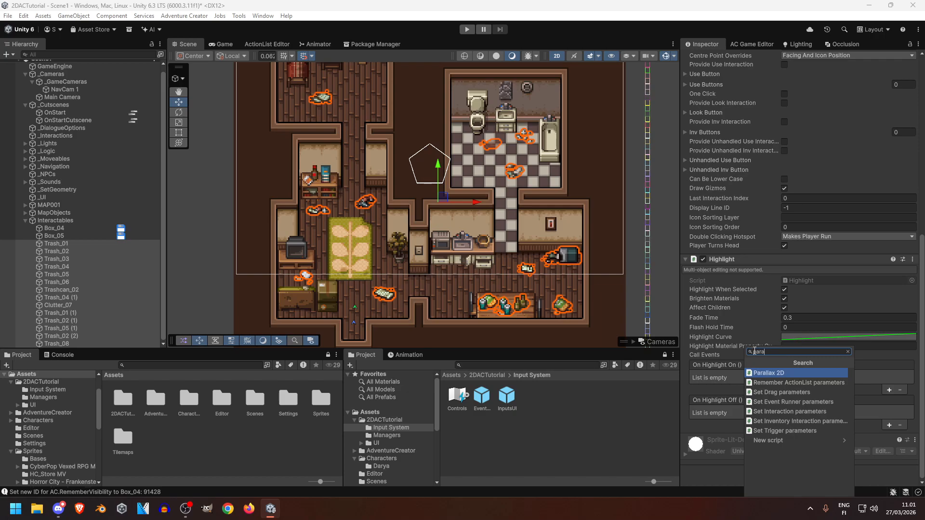
left_click(782, 411)
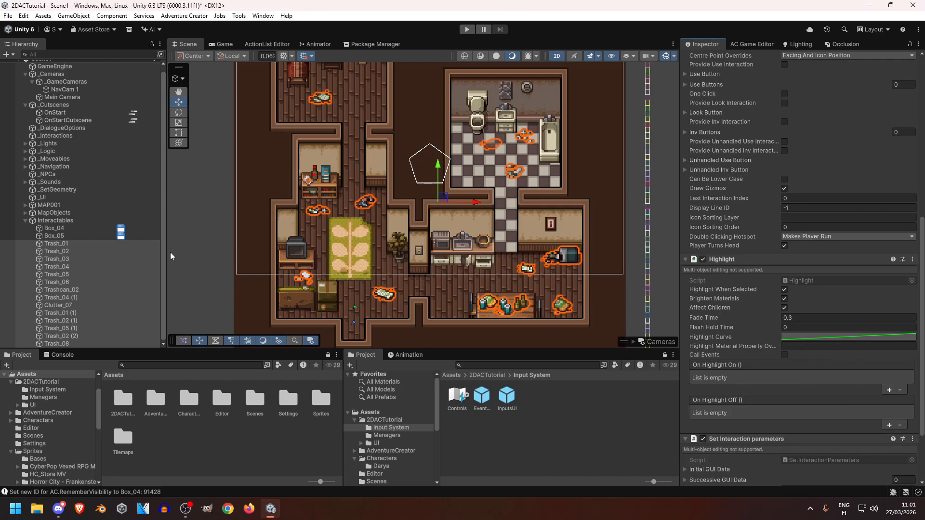
Step: Add a Remember Transform component to the selected trash objects
scroll(697, 368, "down", 3)
left_click(775, 473)
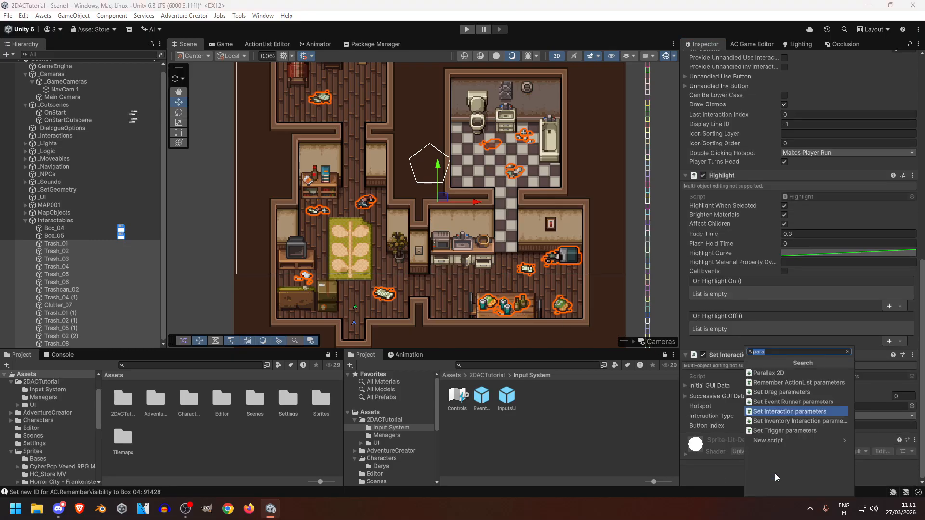
type("trans")
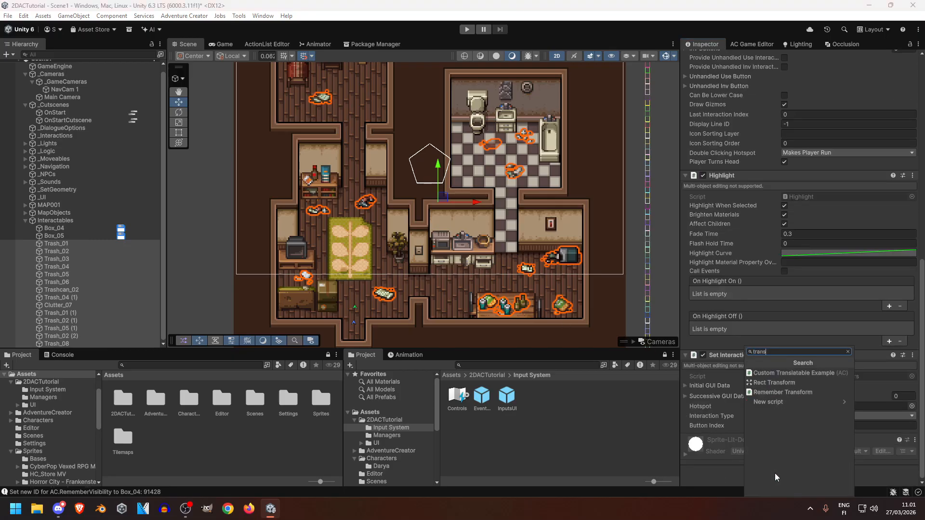
left_click(762, 393)
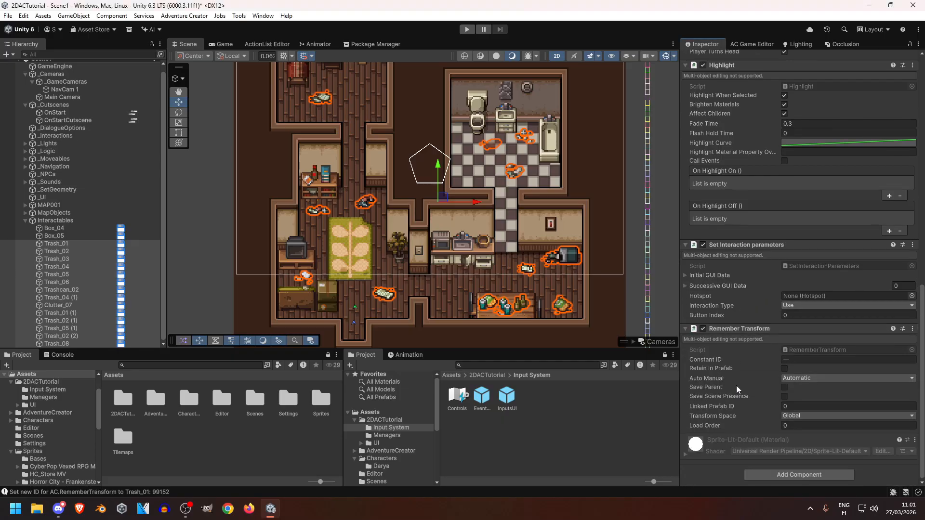
Step: Duplicate StartMarker2D under _Navigation's _Markers and rename the copy OffScreenMarker
left_click(62, 243)
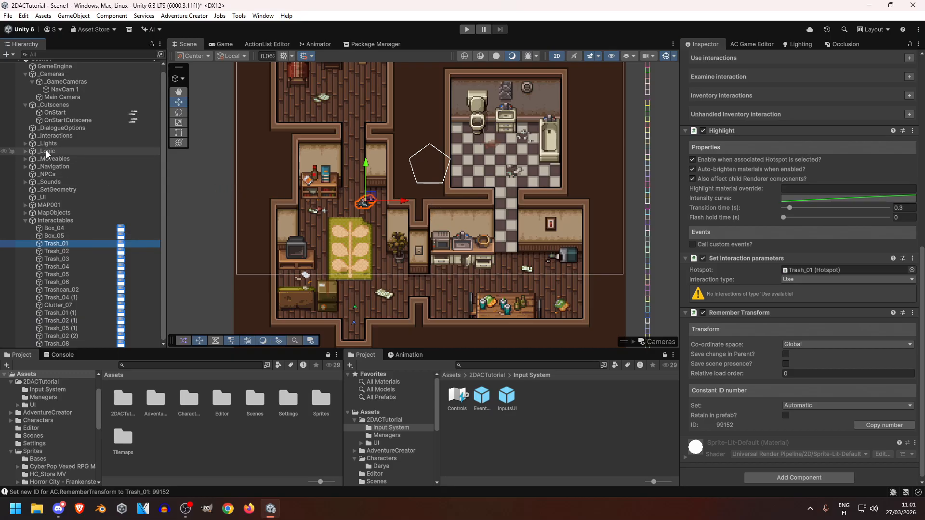
left_click(25, 166)
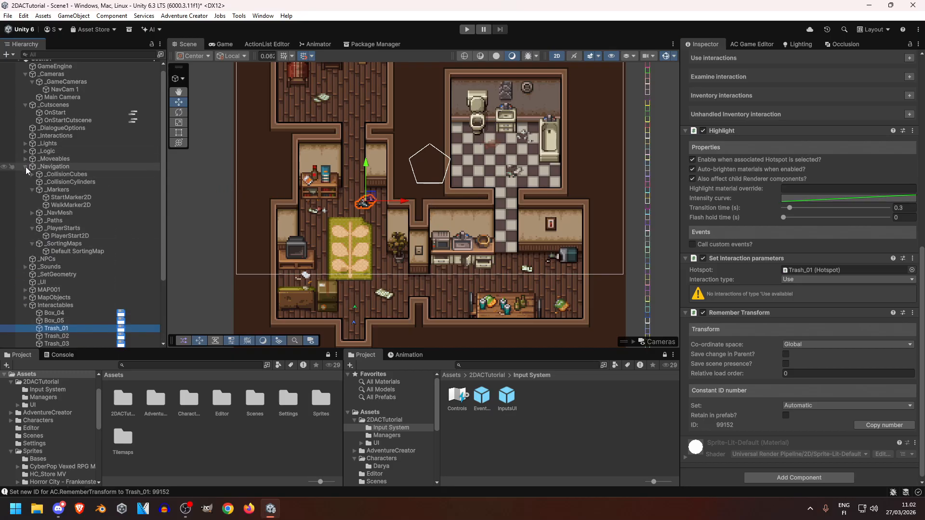
left_click(67, 207)
left_click(66, 198)
key("ctrl+d")
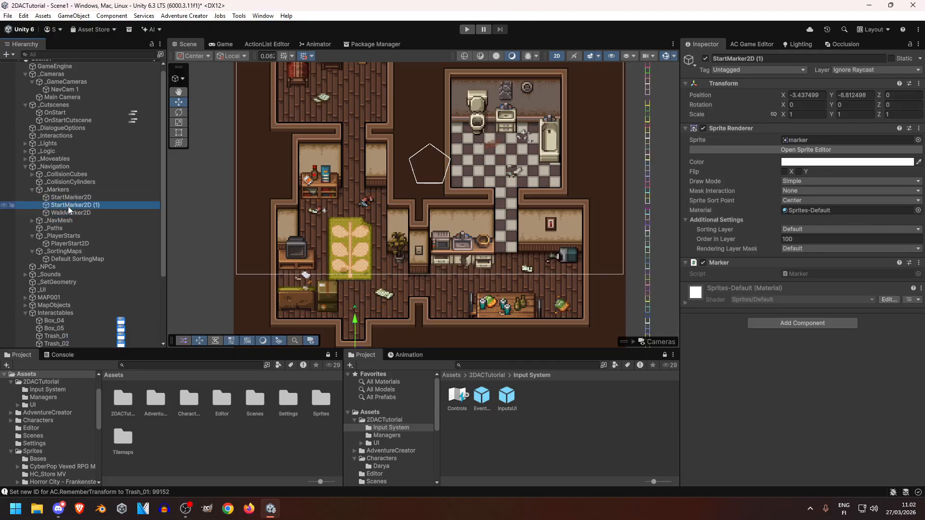
left_click(67, 198)
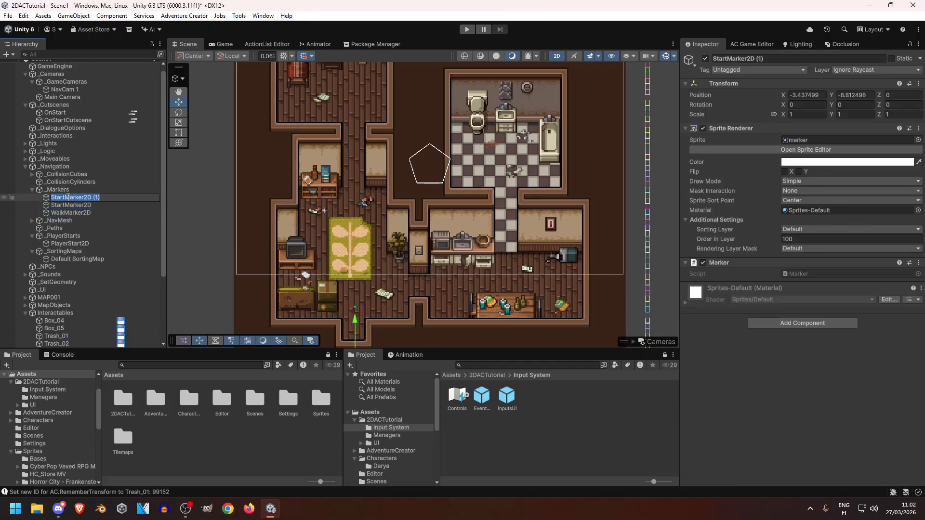
type("OffScreenMarker")
key("Return")
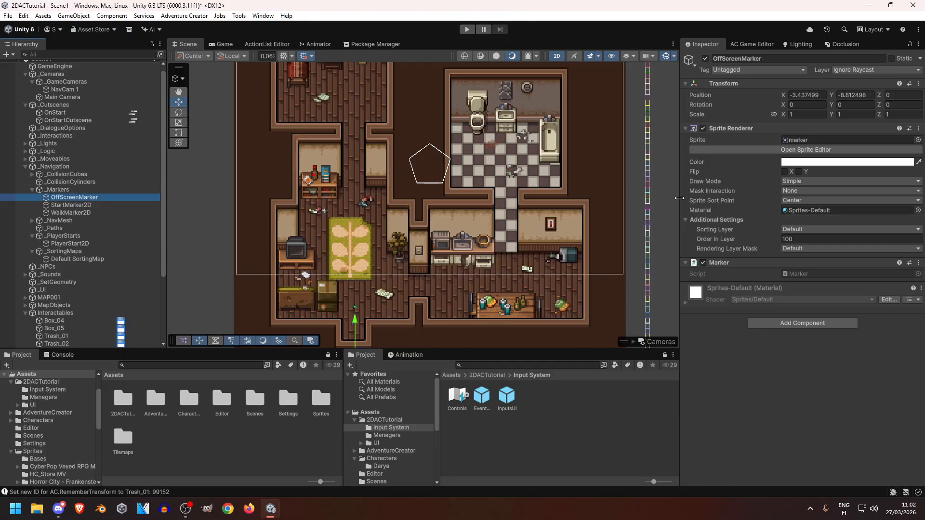
Step: Set OffScreenMarker's position to X 0 and Y 0
scroll(498, 218, "down", 4)
left_click(810, 94)
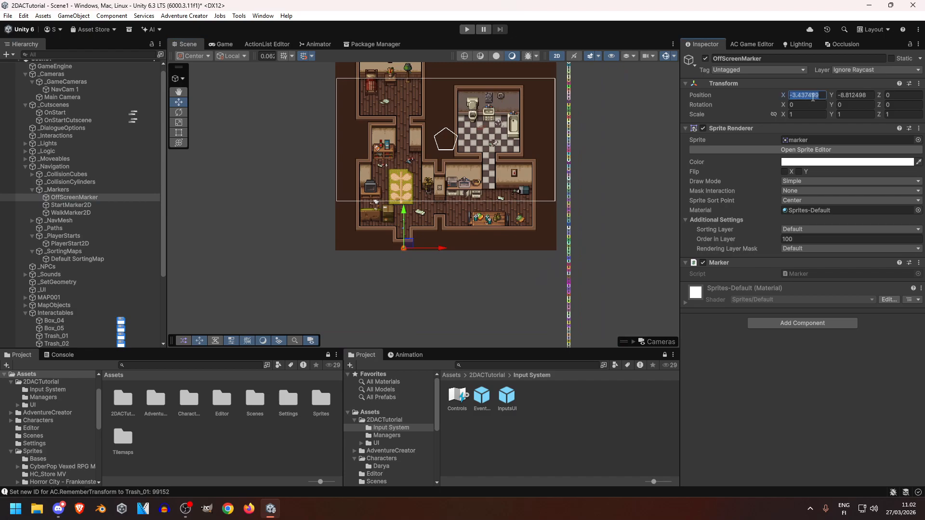
type("0")
key("Tab")
type("0")
Step: Move OffScreenMarker along the X axis far outside the map and set its X position to 35
mouse_move(481, 142)
middle_mouse_down()
mouse_move(427, 218)
mouse_move(397, 230)
middle_mouse_up()
scroll(428, 219, "up", 2)
scroll(436, 224, "down", 5)
left_click_drag(388, 223, 692, 223)
middle_click_drag(574, 236, 537, 223)
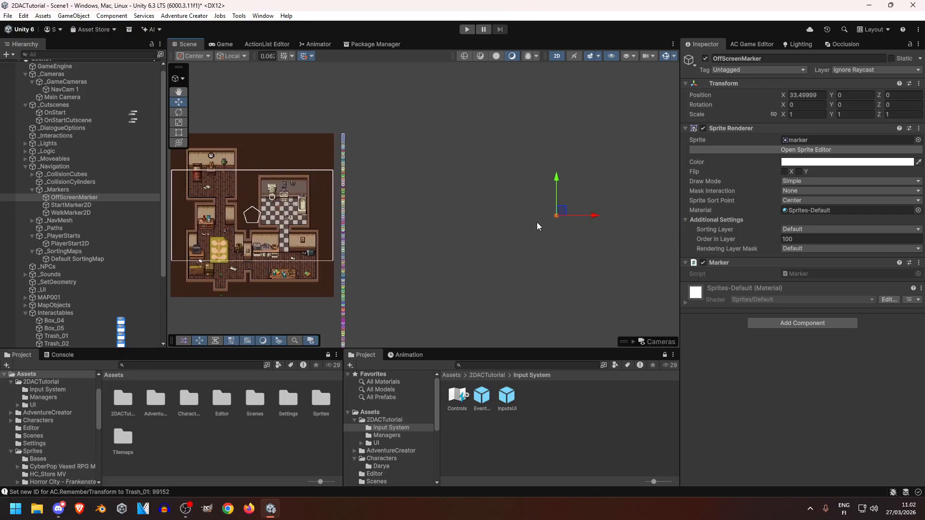
left_click(793, 94)
type("35")
scroll(431, 224, "up", 8)
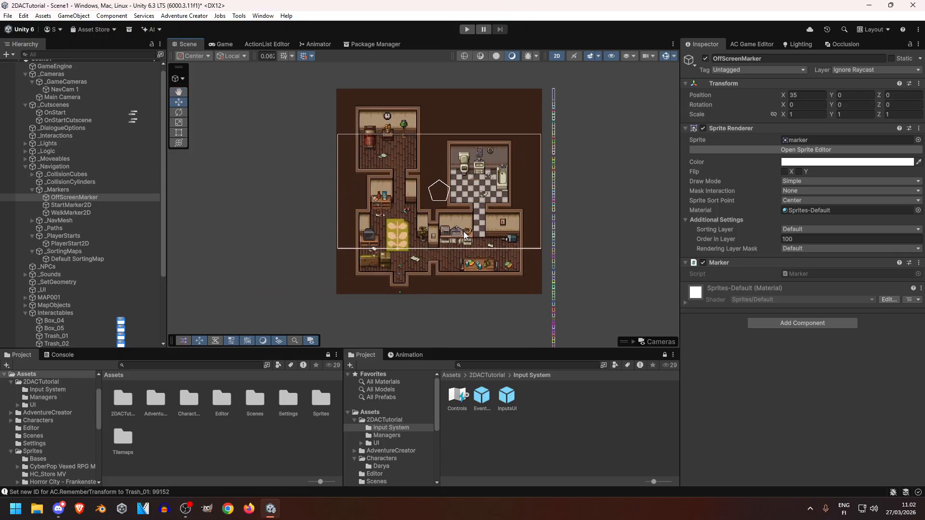
scroll(460, 223, "down", 5)
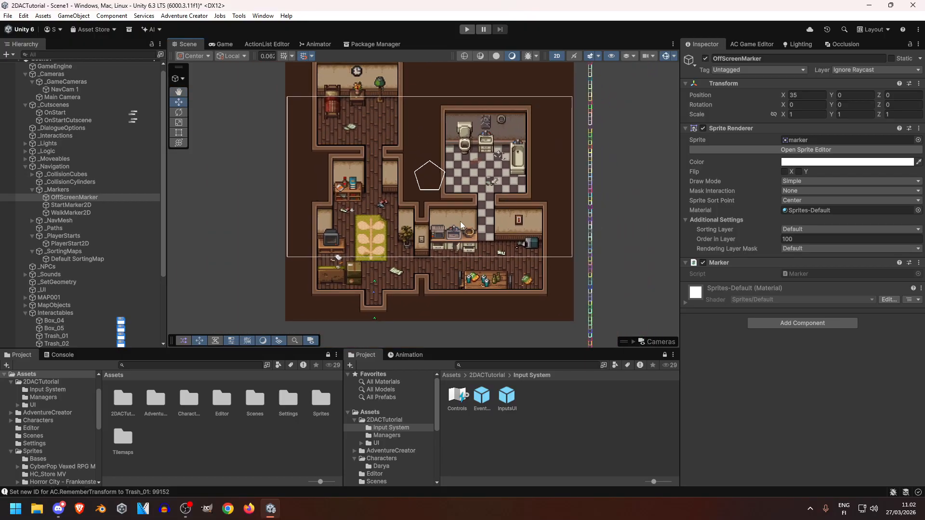
Step: Select Trash_01 under Interactables and set its Hotspot label to Clean
scroll(71, 244, "down", 4)
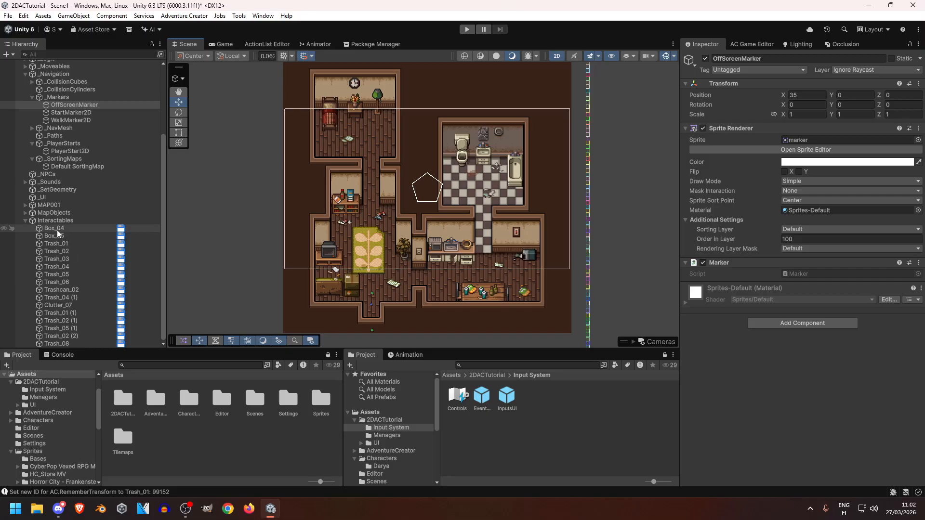
left_click(70, 242)
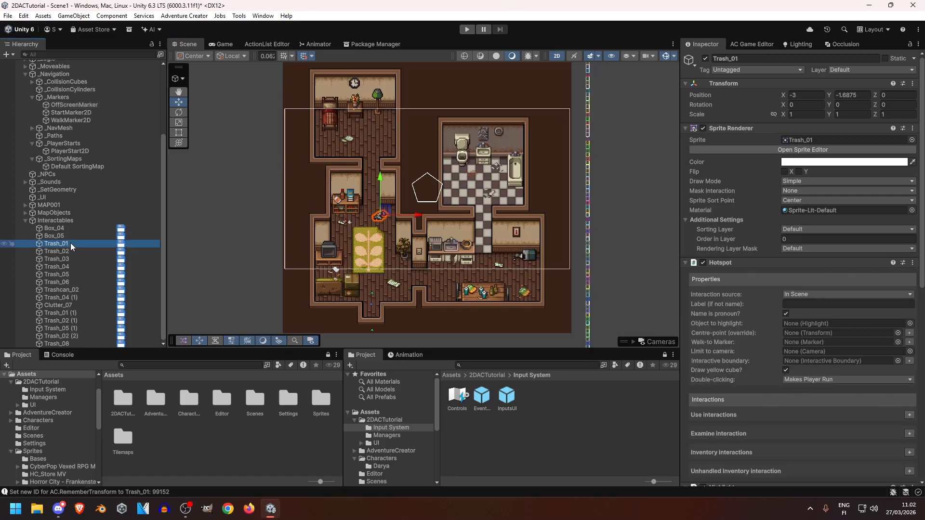
left_click(79, 343, "shift")
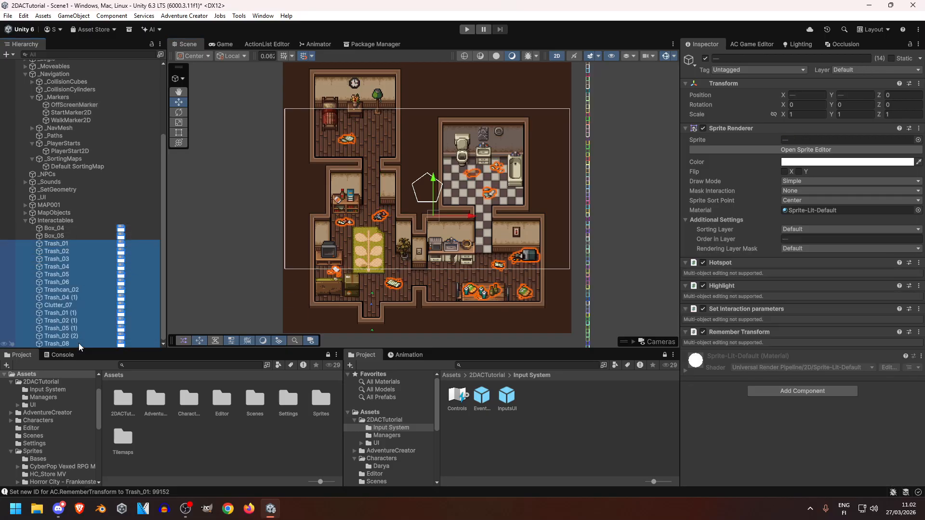
left_click(71, 242)
scroll(740, 256, "down", 5)
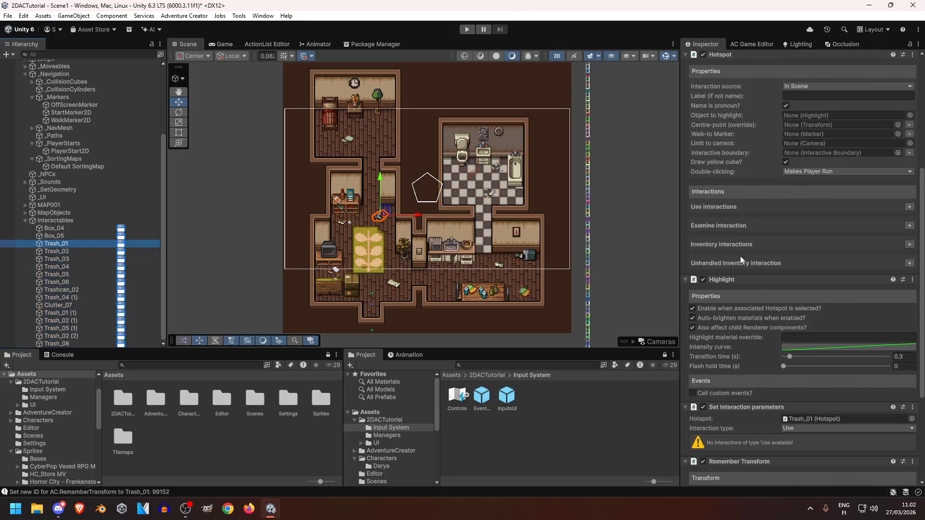
scroll(742, 258, "up", 3)
left_click(819, 252)
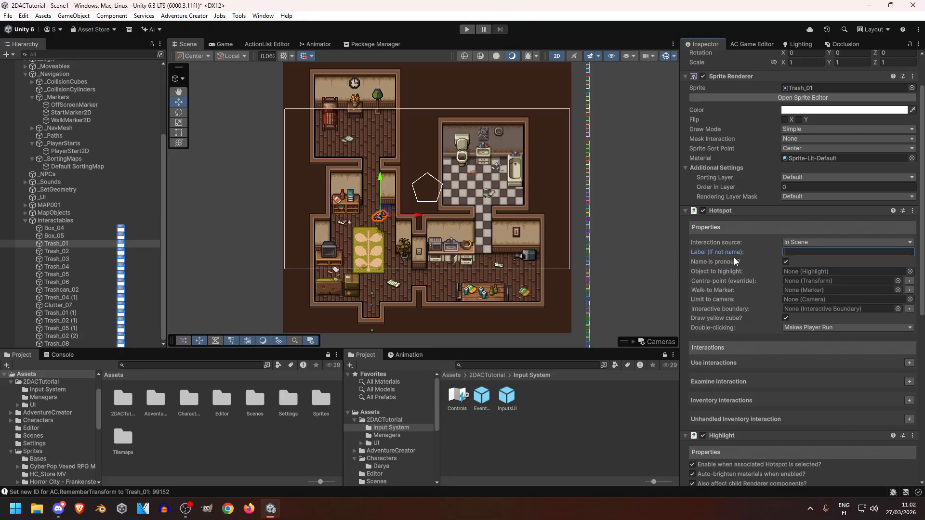
type("Clean")
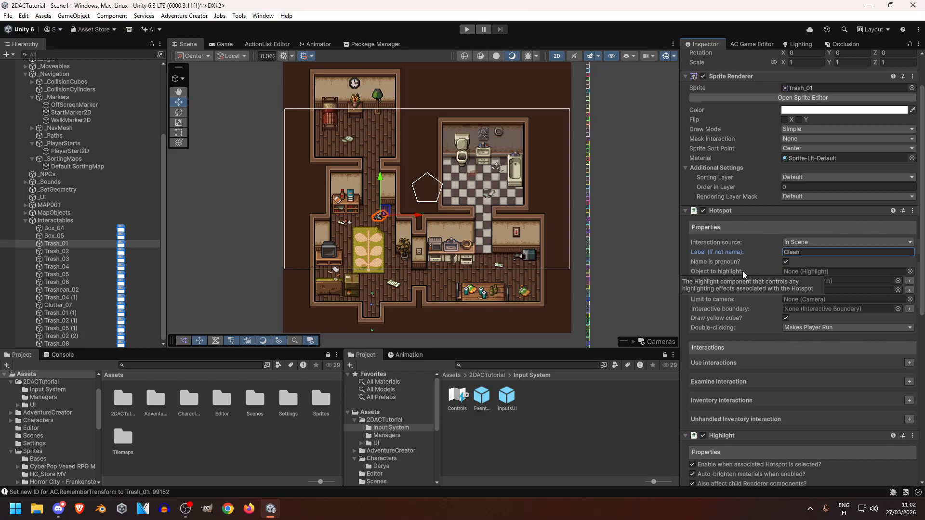
Step: Clear the Hotspot label of Trash_01
scroll(385, 225, "up", 5)
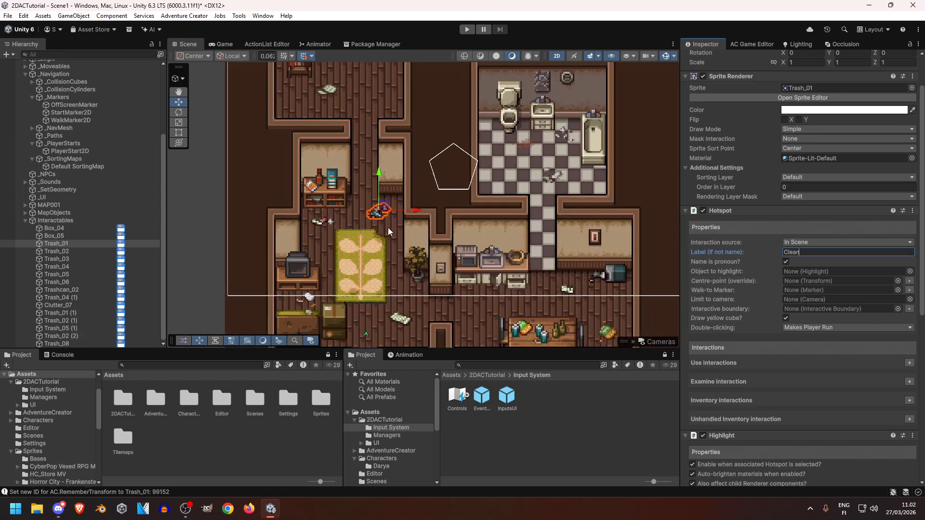
middle_click_drag(399, 187, 414, 207)
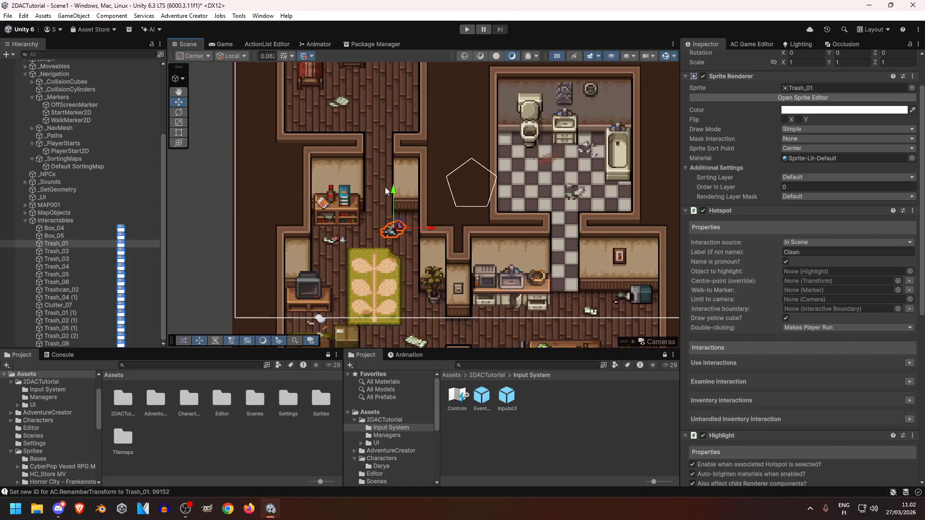
middle_click_drag(430, 298, 424, 256)
left_click(785, 262)
middle_click_drag(388, 192, 403, 242)
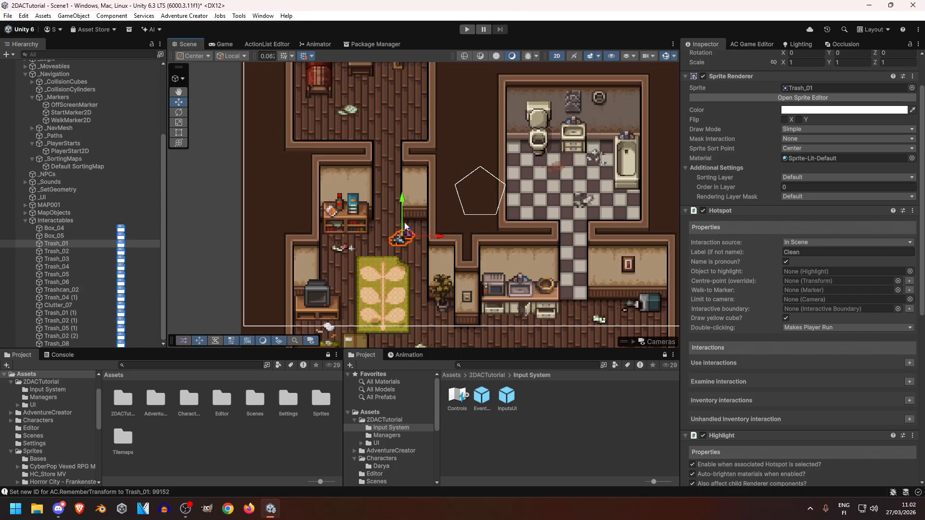
scroll(401, 231, "up", 5)
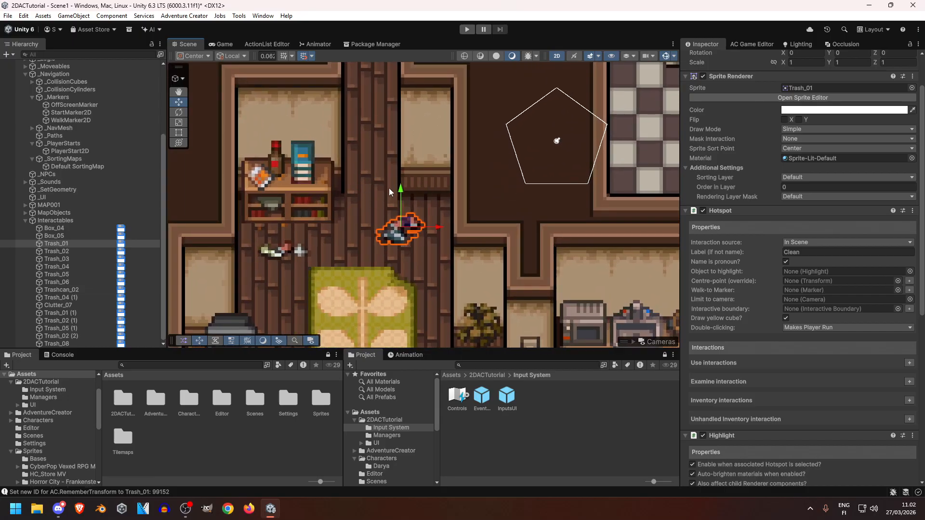
left_click(792, 252)
key("BackSpace")
middle_click_drag(426, 190, 452, 213)
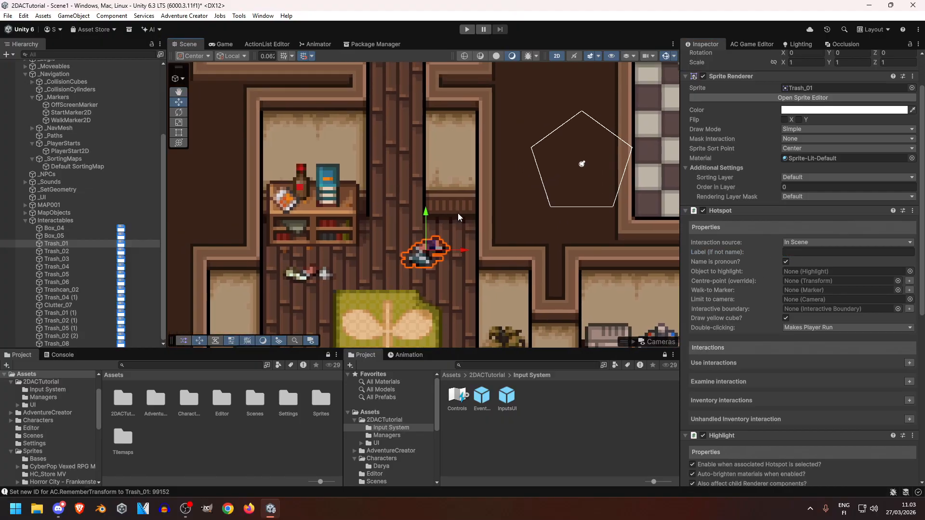
Step: Open the Hotspot label of Trash_01 for editing
scroll(739, 270, "up", 2)
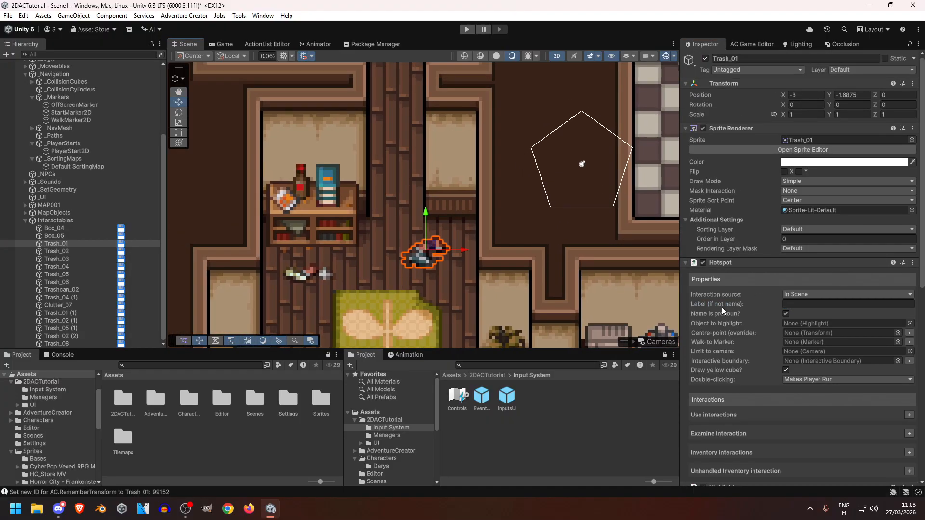
left_click(793, 304)
left_click(747, 58)
left_click(823, 306)
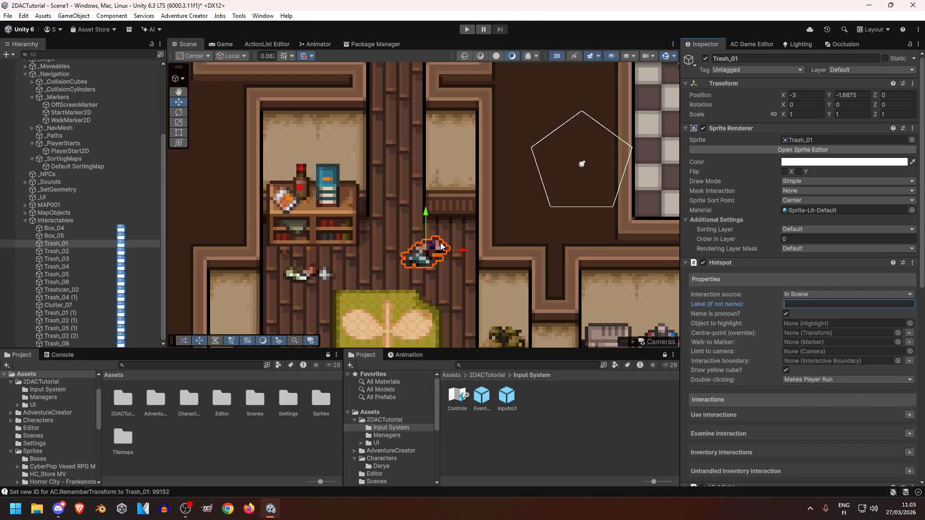
Step: Set the hotspot label of Trash_01 to "Clean"
middle_click_drag(463, 224, 474, 161)
scroll(473, 161, "up", 1)
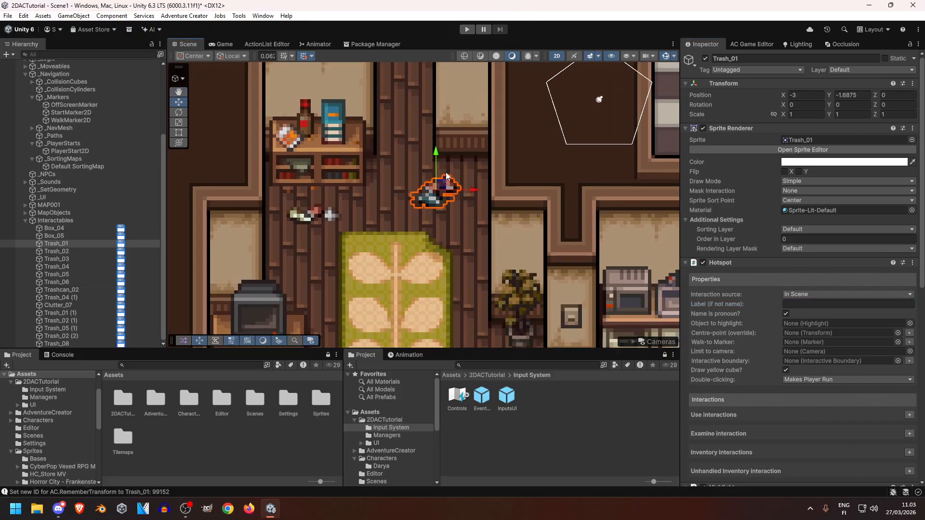
scroll(441, 191, "down", 8)
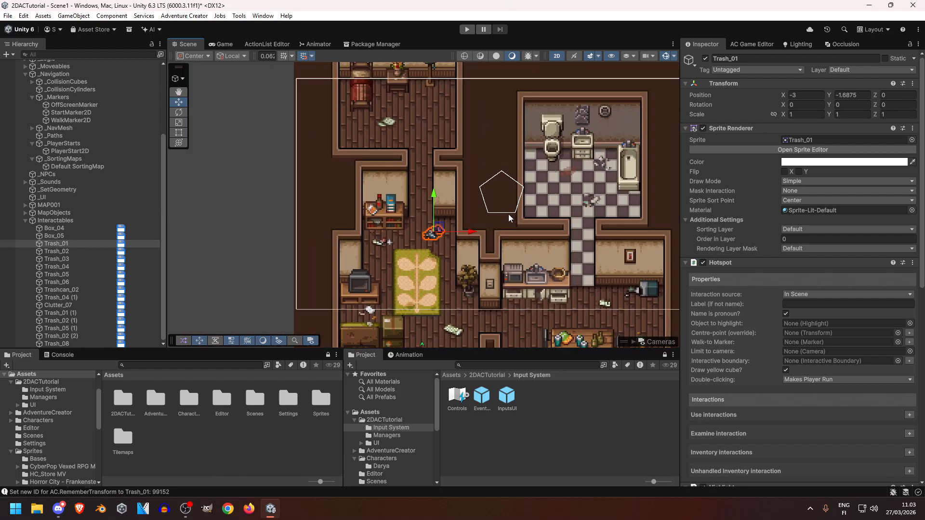
middle_click_drag(462, 206, 460, 159)
left_click(797, 304)
type("Clean")
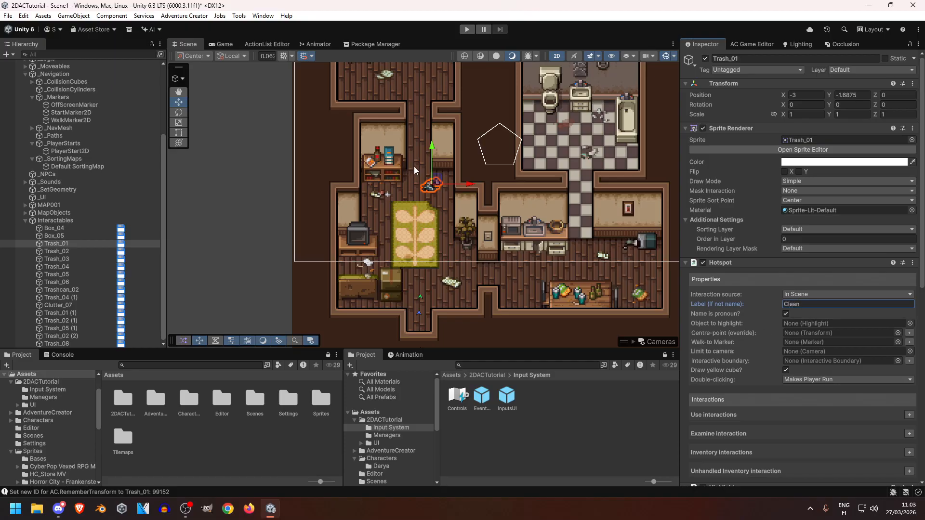
middle_click_drag(415, 166, 416, 192)
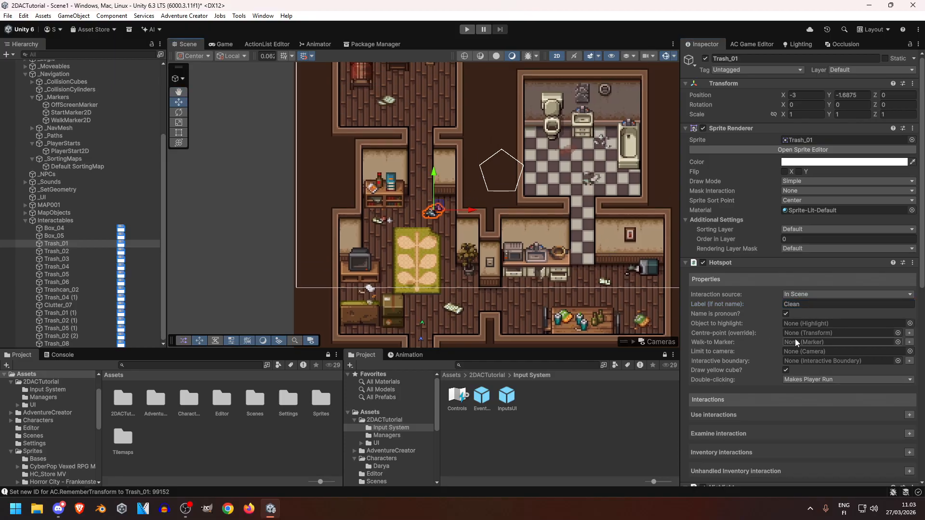
Step: Assign Trash_01 as the object to highlight in its own hotspot
scroll(747, 311, "down", 4)
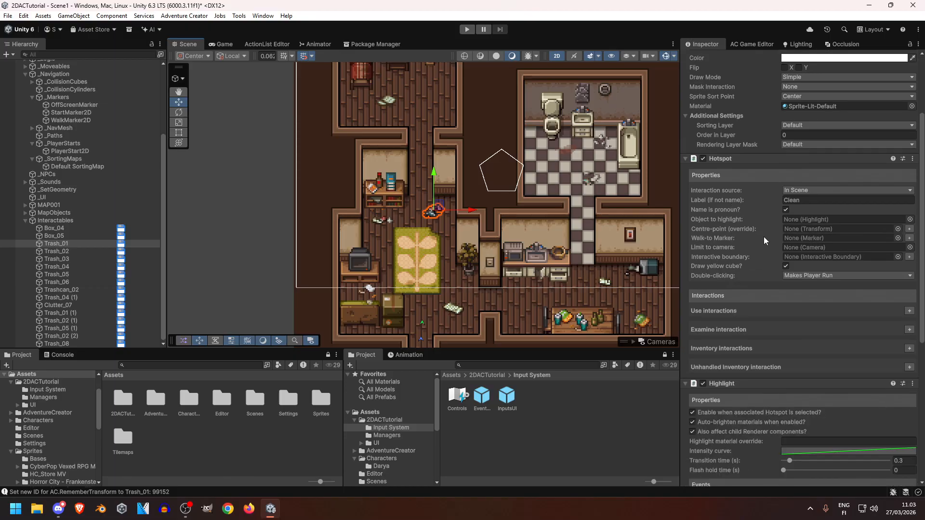
left_click(909, 220)
left_click(65, 244)
left_click_drag(62, 244, 814, 221)
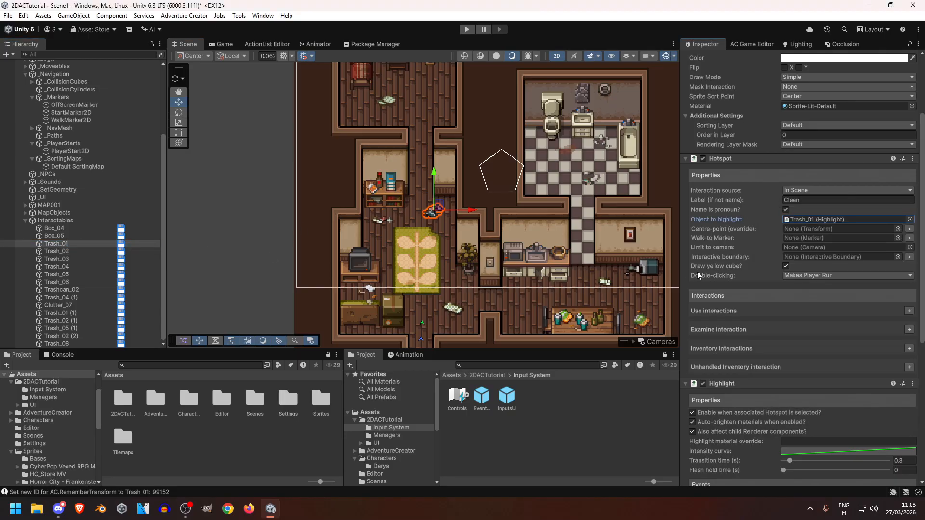
Step: Copy the "Clean" label from Trash_01 to the hotspots of Trash_02, Trash_03, Trash_04 and Trash_05
left_click(810, 201)
key("ctrl+c")
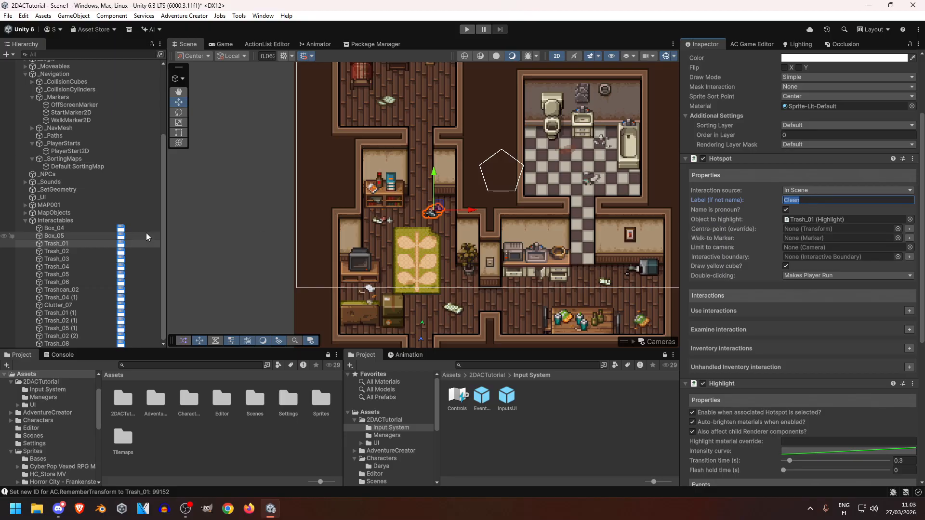
left_click(62, 251)
left_click(824, 201)
key("ctrl+v")
left_click(62, 258)
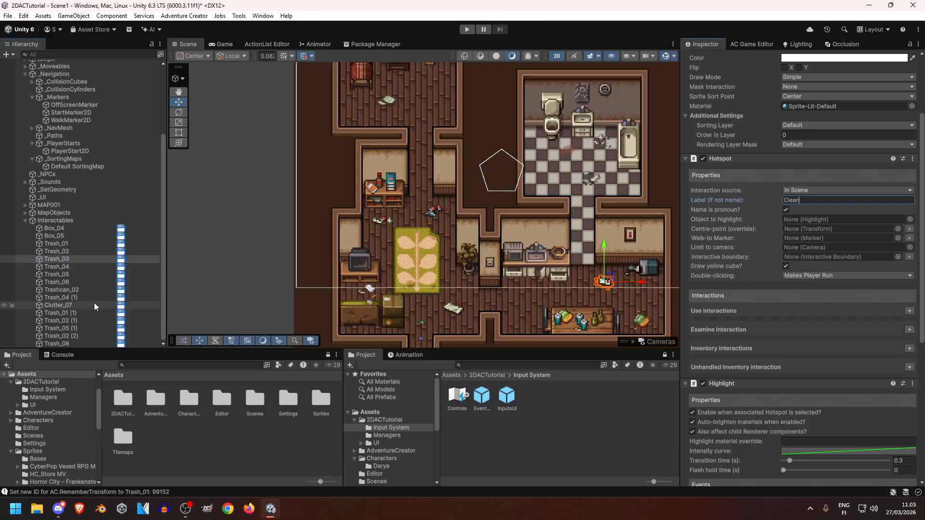
left_click(76, 268)
key("ctrl+v")
left_click(75, 274)
key("ctrl+v")
Step: Set the hotspot label to "Clean" on Trash_06, Trashcan_02 and Trash_04 (1)
left_click(91, 283)
left_click(799, 200)
key("ctrl+v")
left_click(56, 290)
left_click(810, 197)
key("ctrl+v")
left_click(68, 297)
key("ctrl+v")
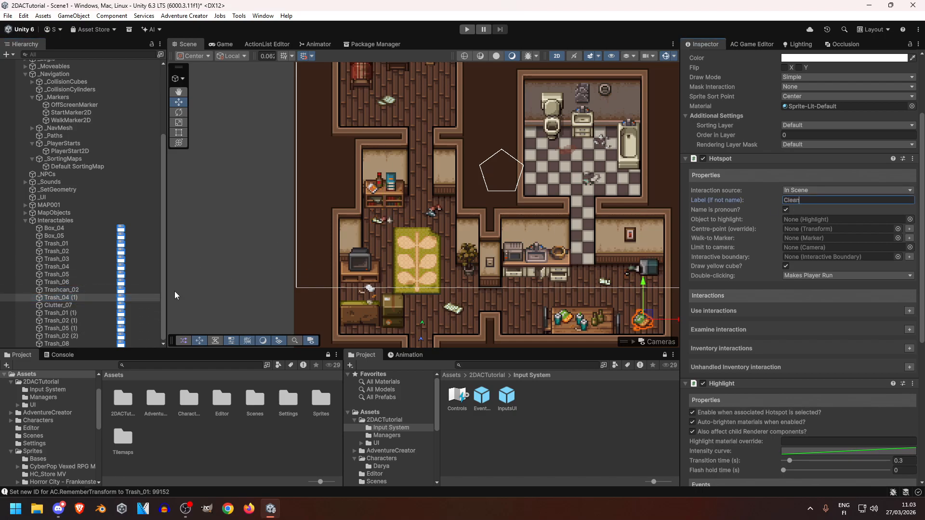
Step: Move Trashcan_02 to the end of the Interactables group and check the hotspot labels from Trash_03 onward
left_click(67, 290)
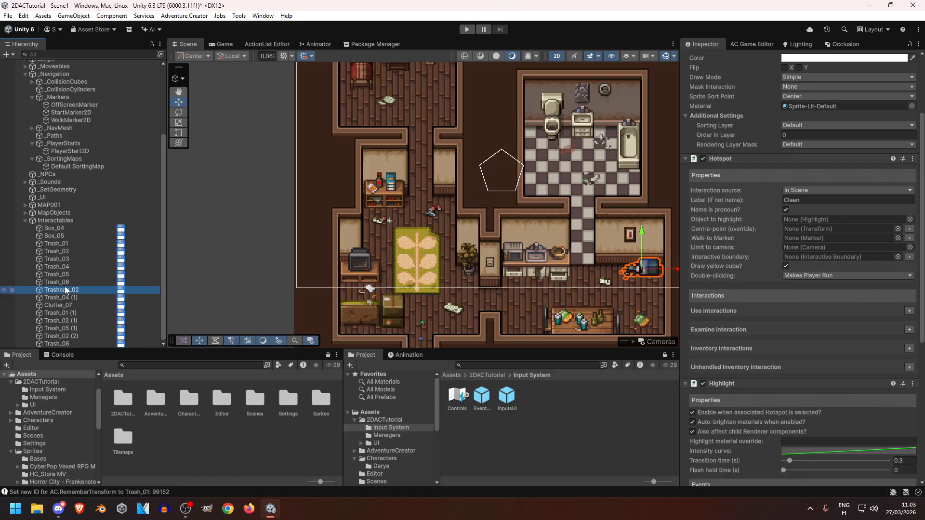
left_click_drag(64, 348, 63, 348)
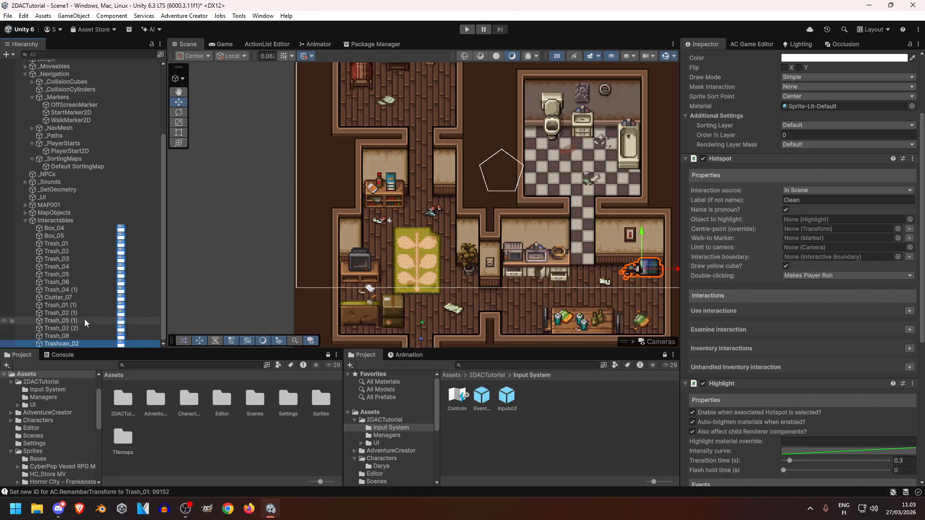
left_click(63, 259)
key("Down")
key("Down")
key("Down")
key("Down")
key("Down")
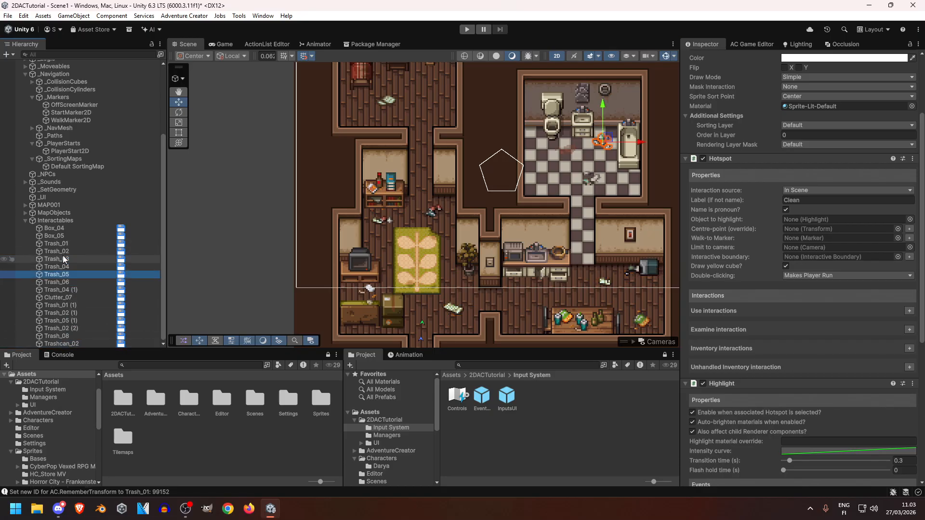
Step: Set the hotspot label to "Clean" on Clutter_07, Trash_01 (1), Trash_02 (1), Trash_05 (1), Trash_02 (2) and Trash_08
left_click(817, 200)
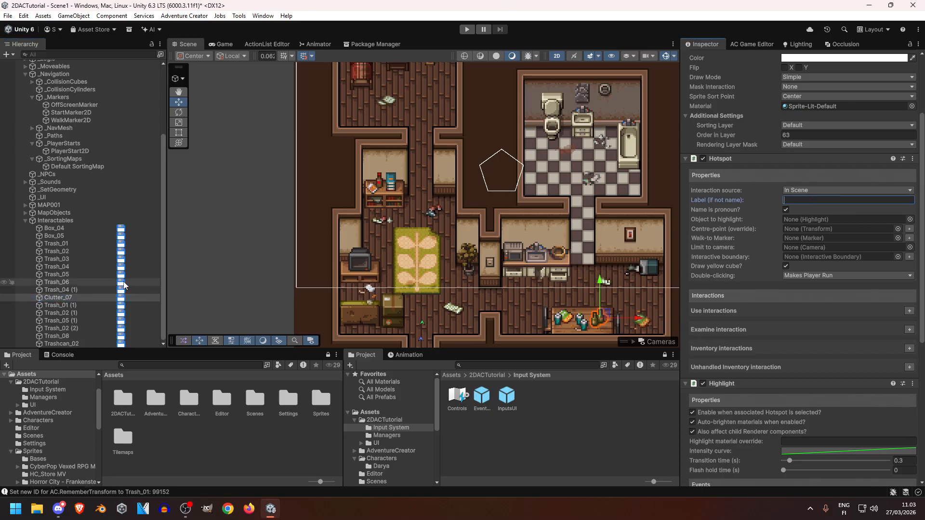
left_click(68, 304)
type("Clean")
left_click(79, 313)
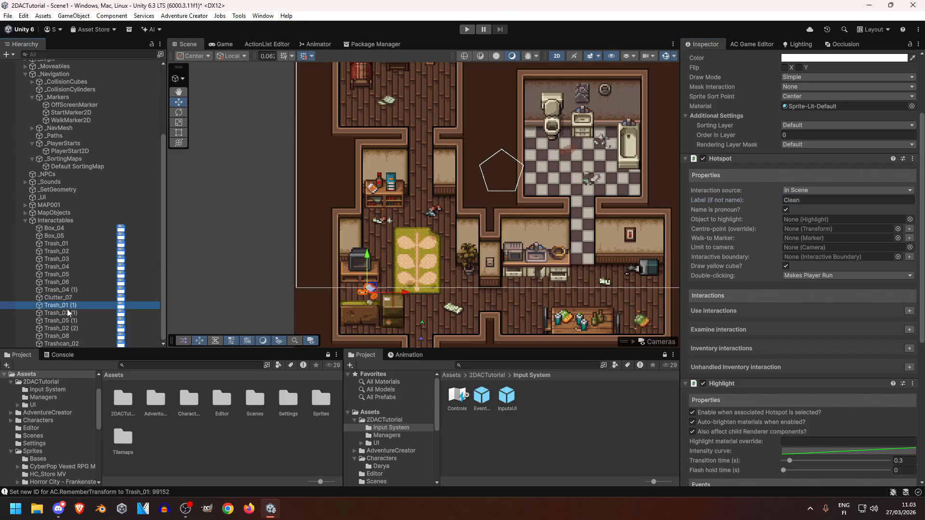
left_click(814, 211)
left_click(88, 320)
left_click(805, 192)
left_click(806, 201)
left_click(87, 329)
left_click(77, 336)
left_click(814, 200)
type("Clean")
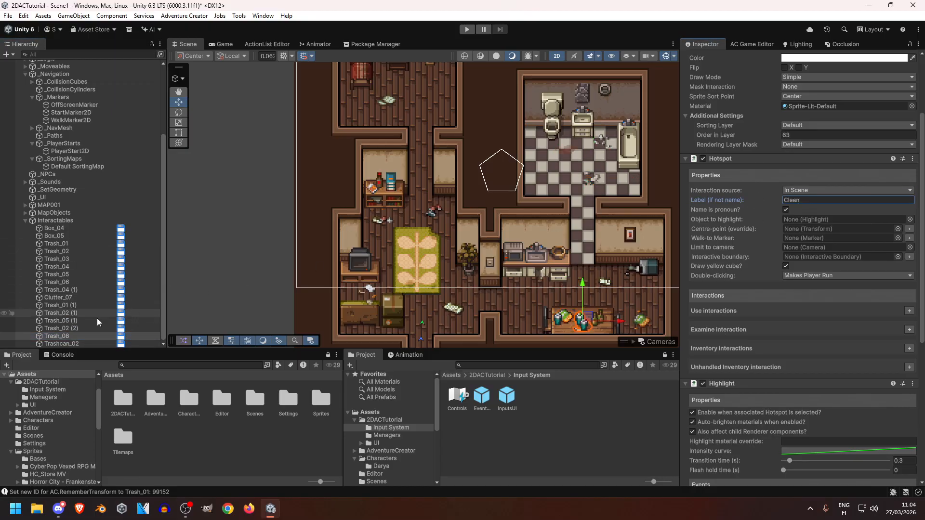
Step: Assign Trash_02 and Trash_03 each as the object to highlight in their own hotspots
left_click(66, 243)
left_click(68, 250)
left_click_drag(68, 250, 793, 221)
left_click(55, 259)
left_click_drag(54, 259, 796, 221)
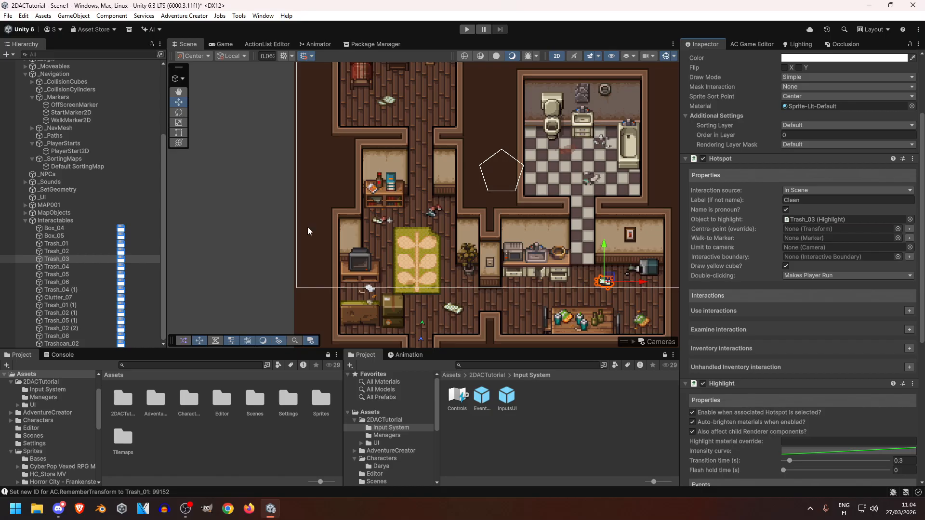
Step: Assign Trash_04 and Trash_05 each as the object to highlight in their own hotspots
left_click(70, 268)
left_click_drag(70, 267, 807, 224)
left_click(57, 274)
left_click(67, 259)
double_click(57, 266)
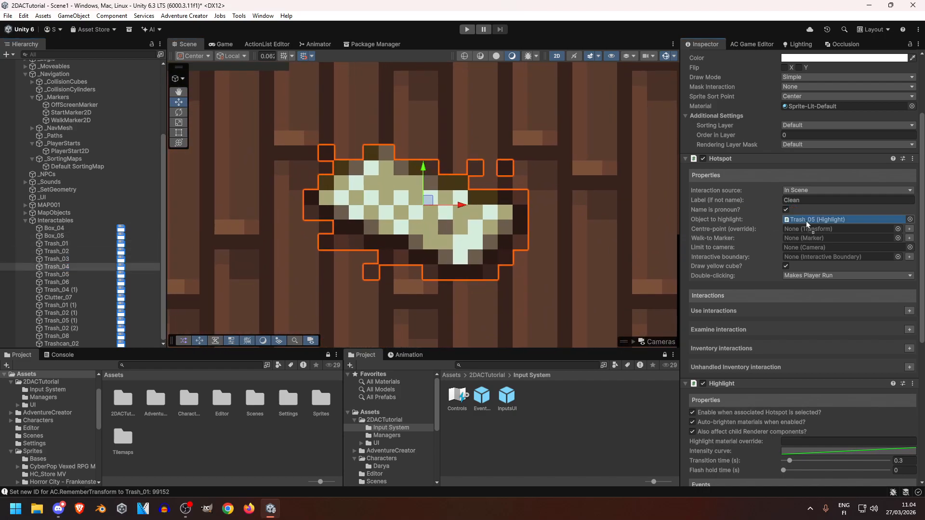
scroll(405, 229, "down", 10)
scroll(398, 235, "down", 6)
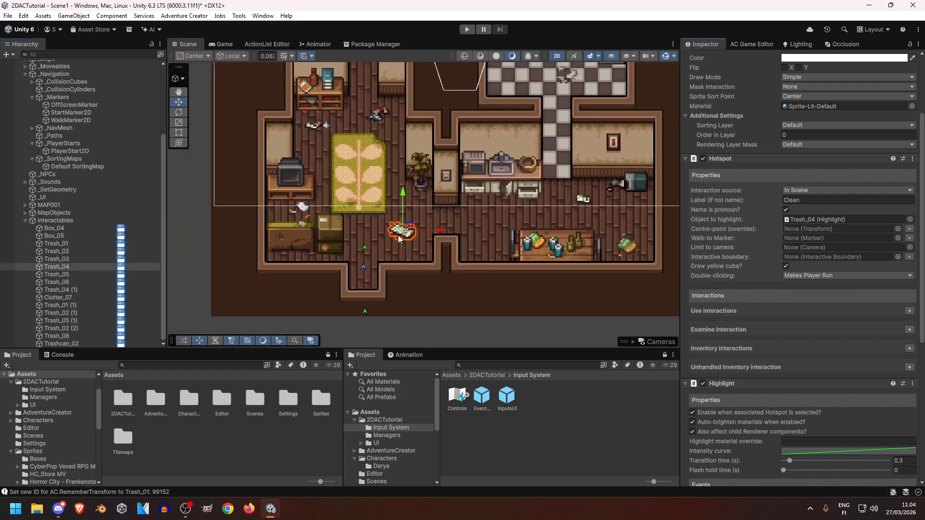
left_click(56, 275)
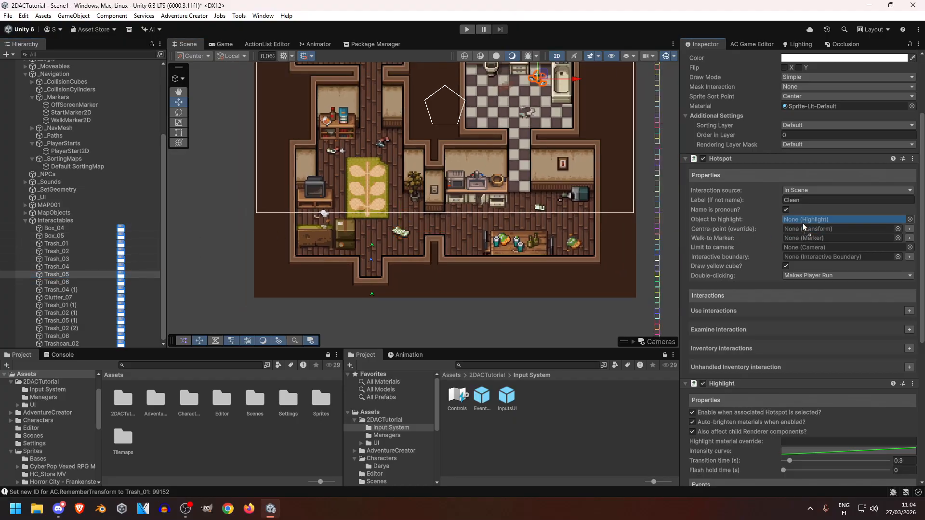
Step: Assign Trash_06, Trash_04 (1) and Clutter_07 each as the object to highlight in their own hotspots
left_click(65, 282)
left_click_drag(346, 251, 867, 220)
left_click(65, 291)
left_click_drag(65, 290, 802, 221)
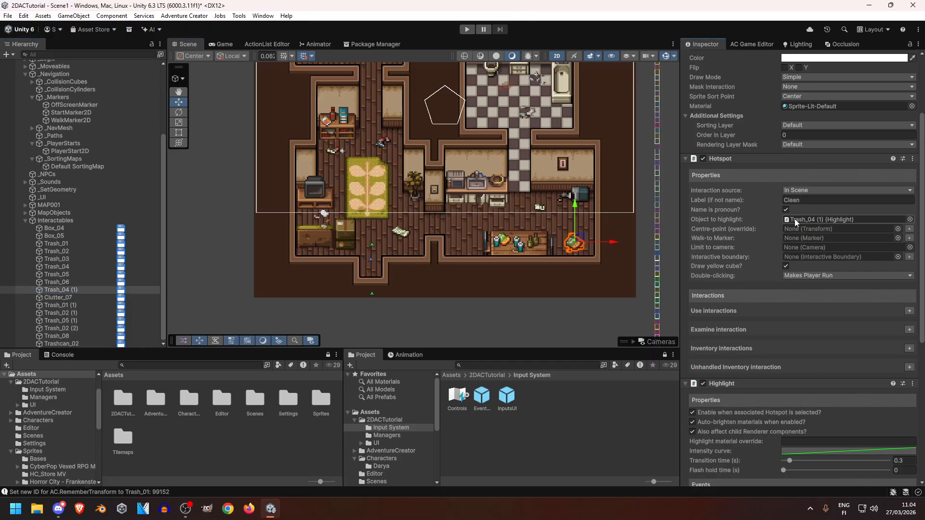
left_click(62, 297)
left_click_drag(63, 297, 793, 222)
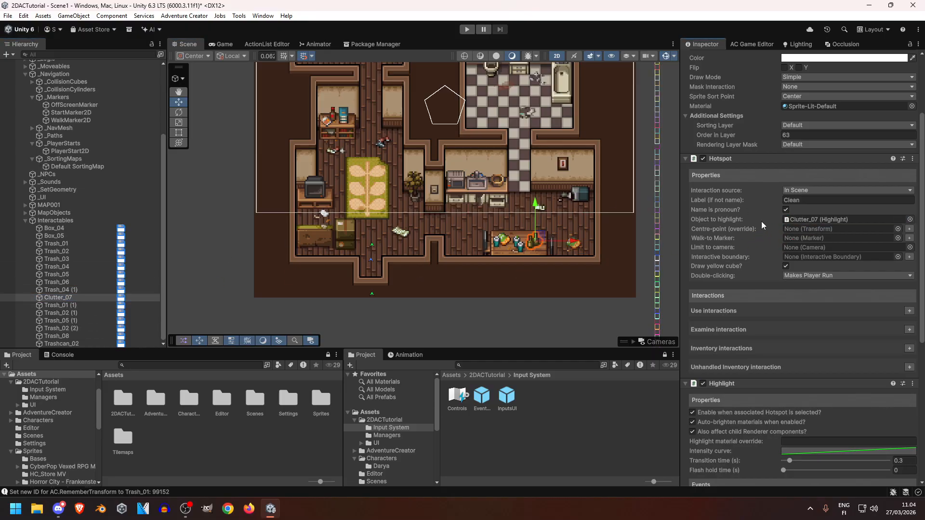
Step: Undo the accidental hierarchy move and assign Trash_01 (1) as the object to highlight in its own hotspot
mouse_move(55, 305)
left_mouse_down()
mouse_move(801, 224)
mouse_move(62, 297)
left_mouse_up()
key("ctrl+z")
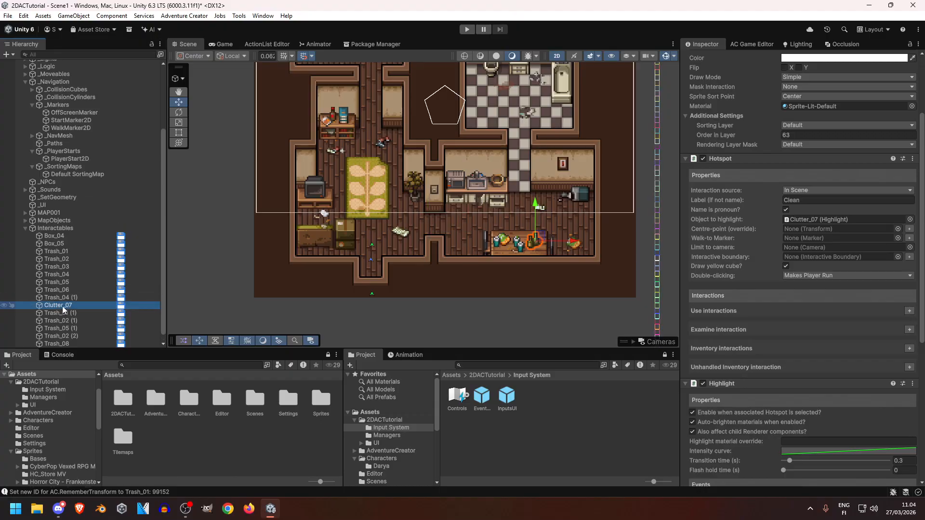
left_click(66, 300)
left_click(65, 306)
left_click(834, 221)
scroll(114, 290, "down", 1)
left_click(73, 305)
left_click_drag(60, 307, 799, 221)
Step: Assign Trash_02 (1), Trash_05 (1), Trash_02 (2) and Trash_08 each as the object to highlight in their own hotspots
left_click(64, 314)
left_click(72, 321)
left_click(81, 328)
left_click_drag(81, 328, 804, 221)
left_click(71, 336)
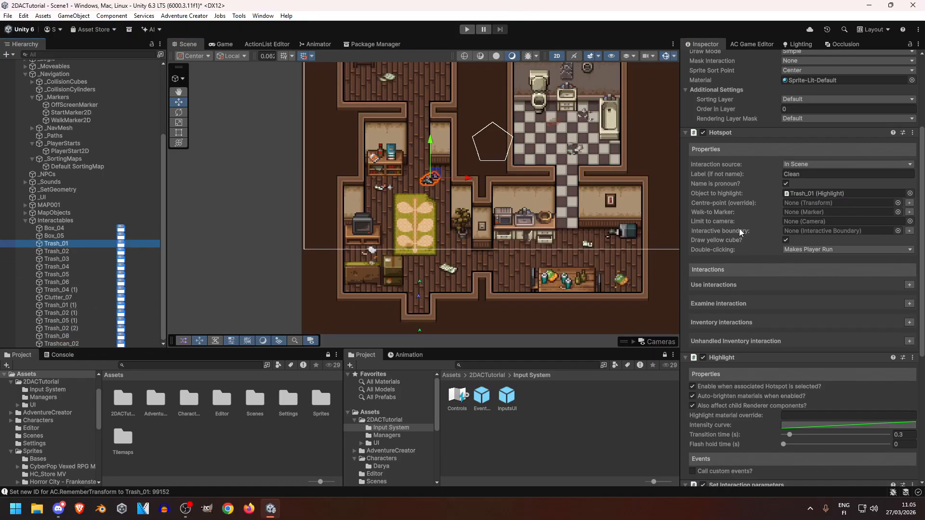
Step: Add a Use interaction to the Trash_01 hotspot, create its Interaction object and locate it in the scene hierarchy
left_click(909, 286)
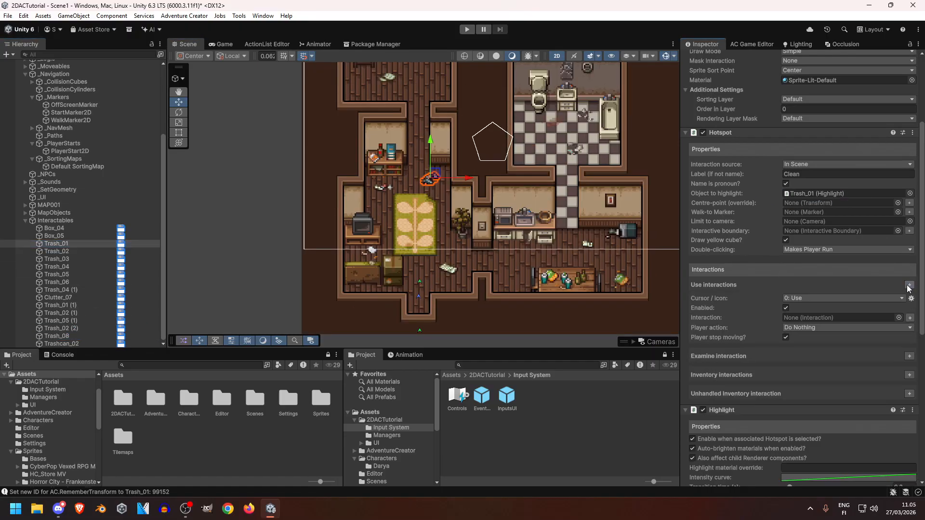
left_click(909, 317)
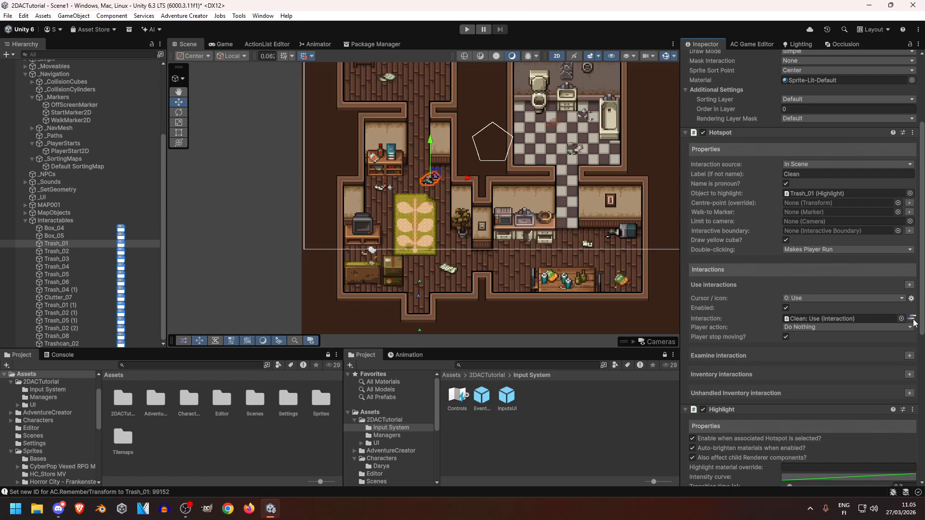
left_click(850, 318)
Step: Enable parameters on the Clean: Use interaction
scroll(142, 175, "up", 5)
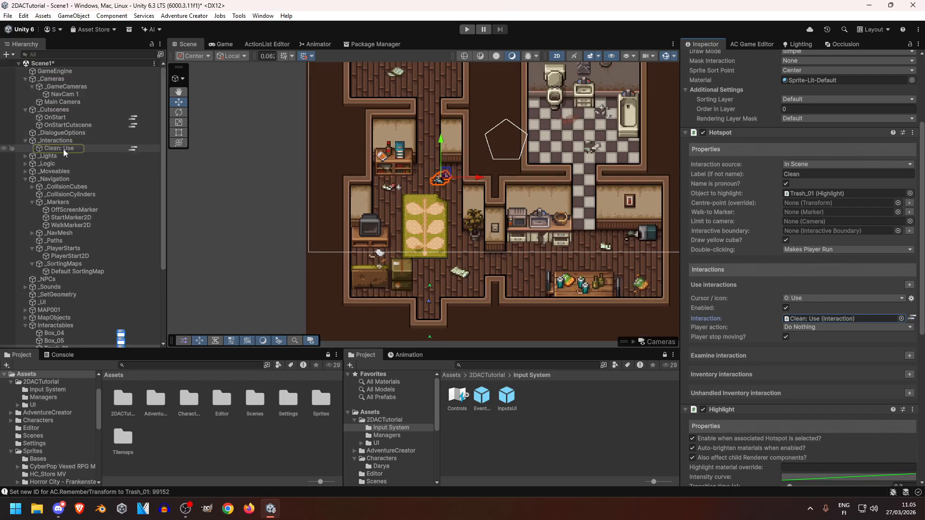
left_click(62, 149)
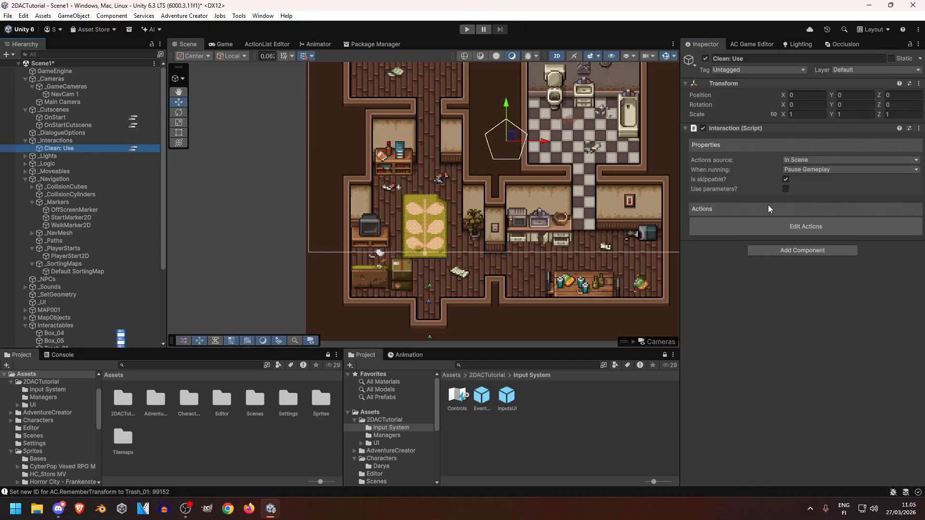
left_click(787, 190)
middle_click_drag(512, 158, 437, 211)
scroll(430, 213, "down", 3)
scroll(429, 213, "down", 2)
scroll(101, 203, "down", 5)
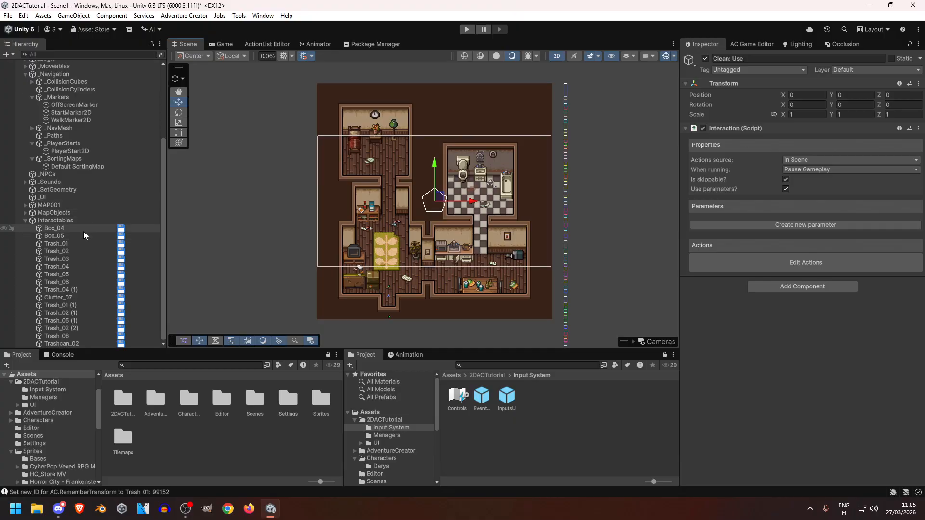
Step: Review the Use interaction settings of the Trash_01 hotspot and open its action list briefly before returning to the scene
left_click(74, 244)
scroll(408, 250, "up", 5)
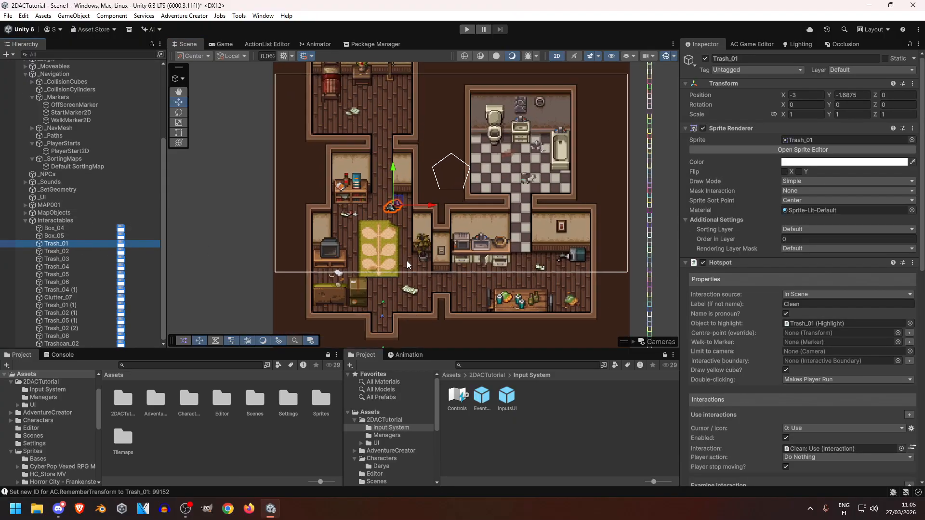
scroll(775, 287, "down", 5)
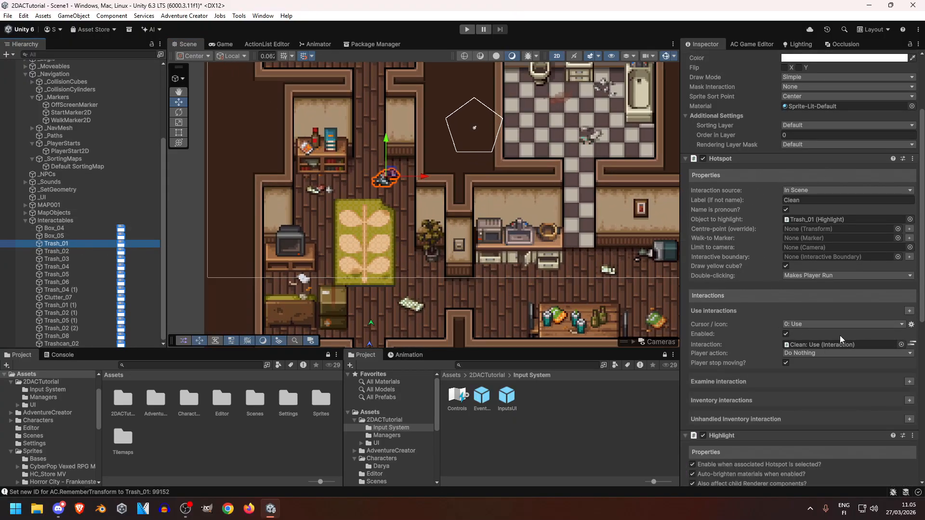
scroll(342, 219, "down", 4)
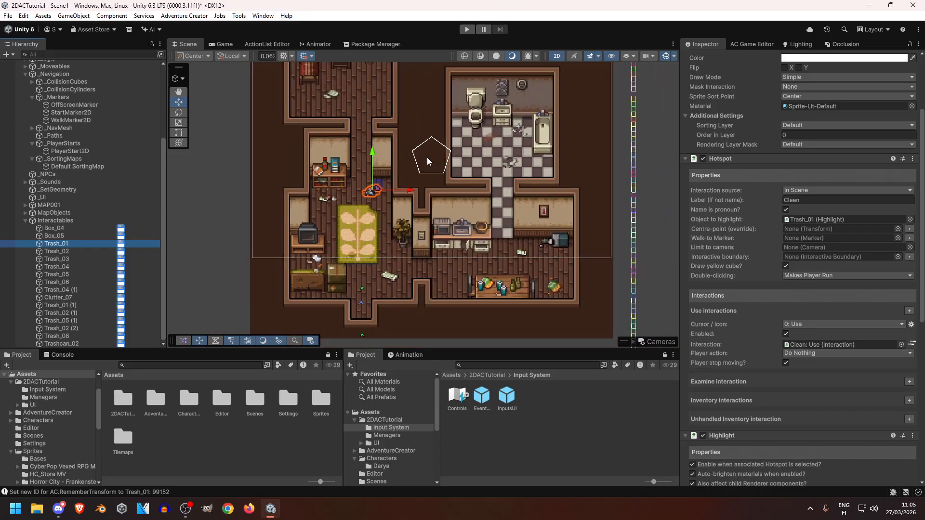
left_click(912, 344)
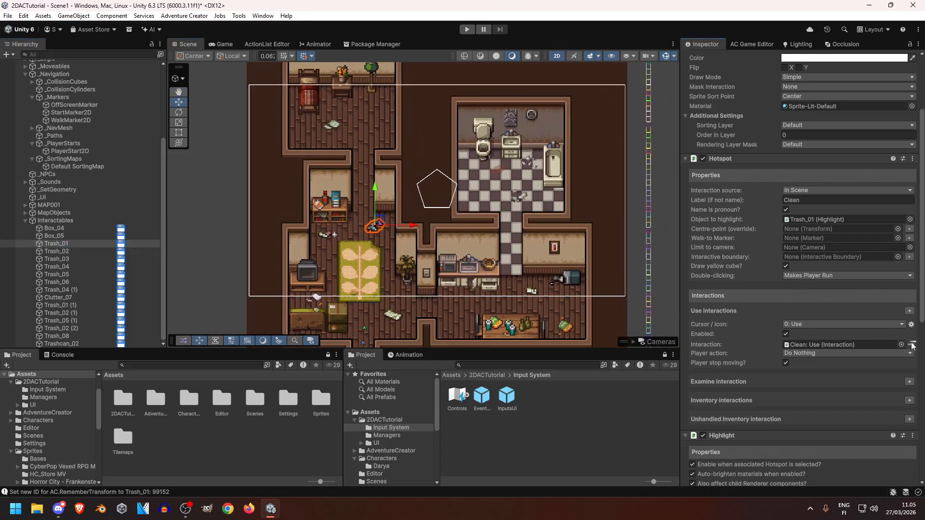
left_click(189, 44)
middle_click_drag(521, 239, 536, 261)
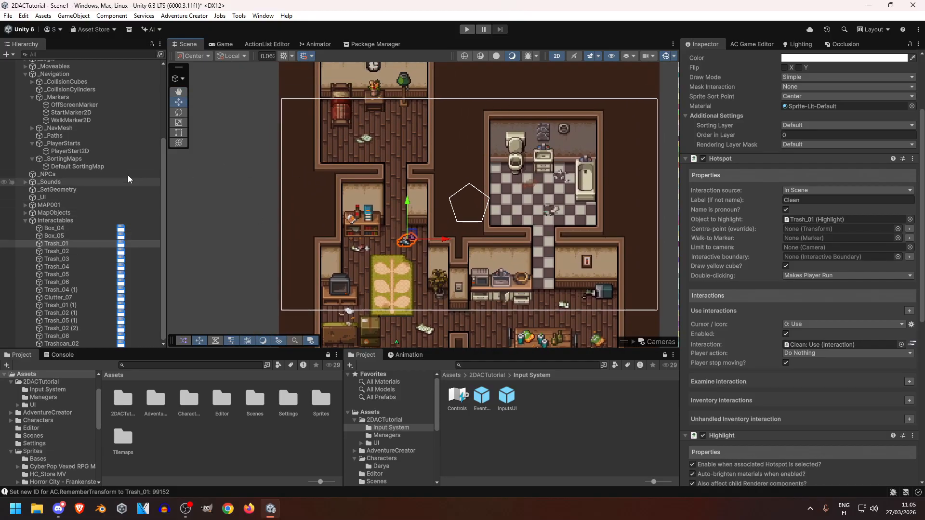
Step: Create a Game Object parameter labelled SelfReference on the Clean: Use interaction
scroll(123, 200, "up", 5)
left_click(78, 149)
middle_click_drag(498, 205, 467, 162)
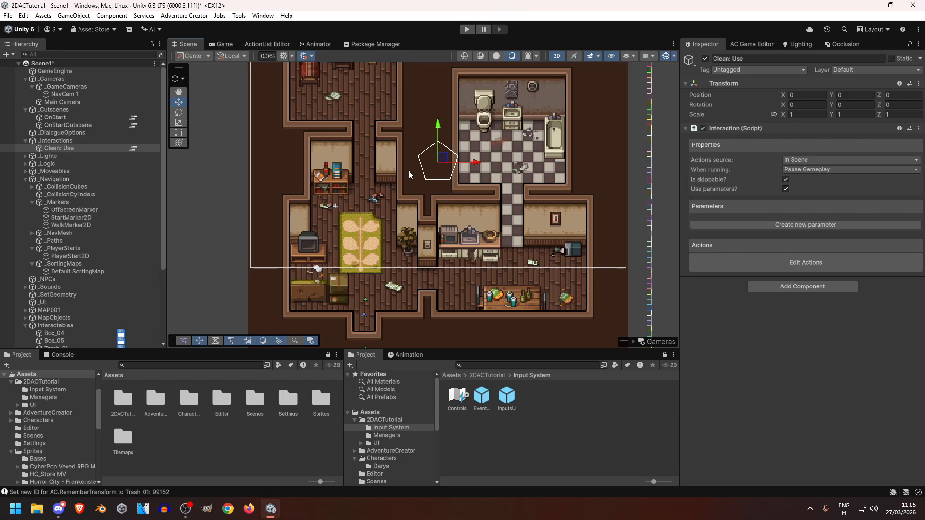
mouse_move(457, 207)
middle_mouse_down()
mouse_move(460, 220)
mouse_move(450, 202)
middle_mouse_up()
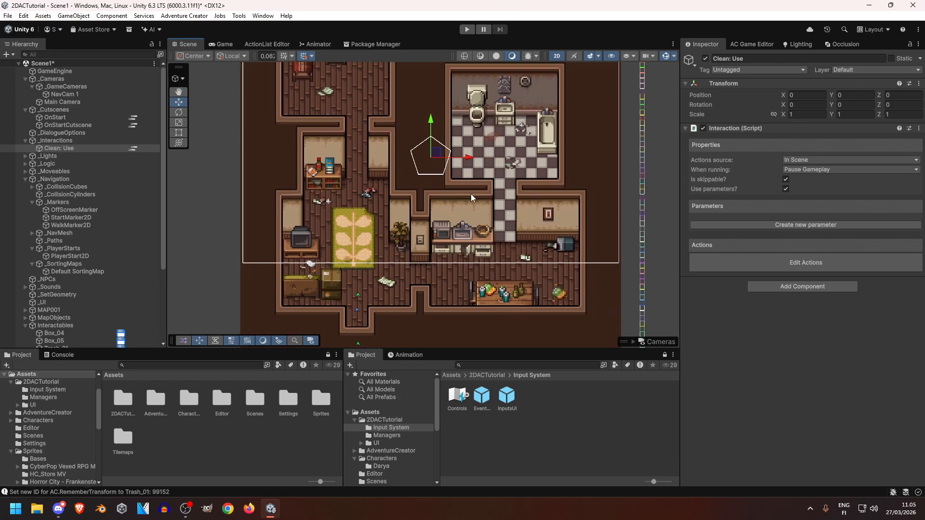
left_click(792, 225)
left_click(815, 232)
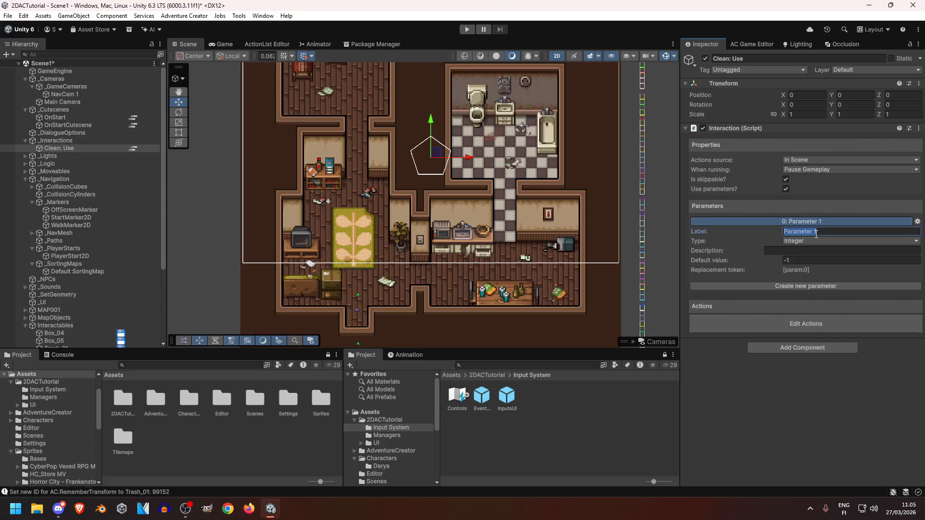
left_click(814, 240)
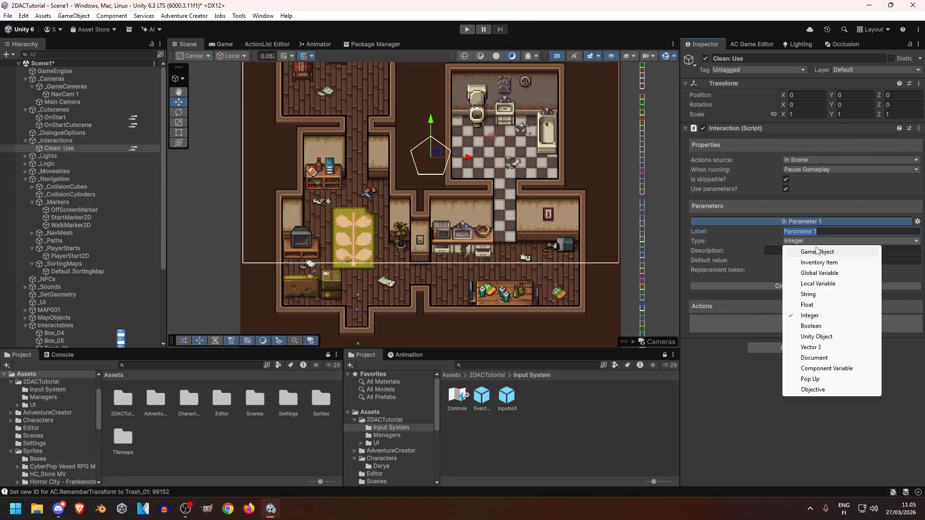
left_click(817, 252)
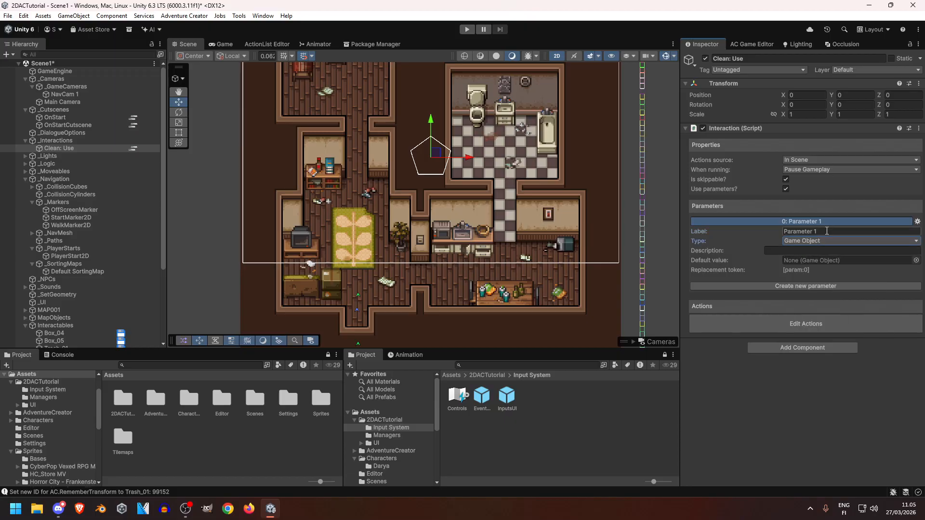
type("SelfReference")
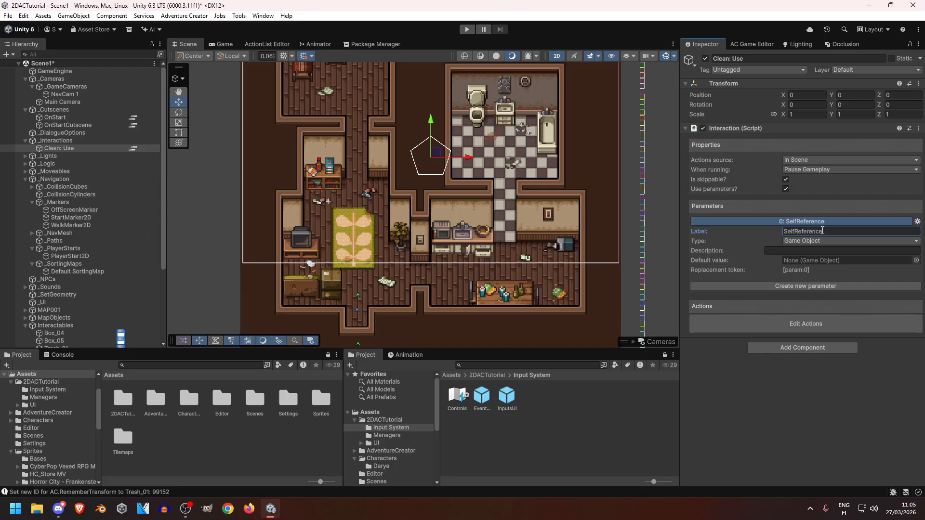
left_click(822, 221)
Step: Create a second Game Object parameter labelled OffScreenMarker on the Clean: Use interaction
left_click(810, 234)
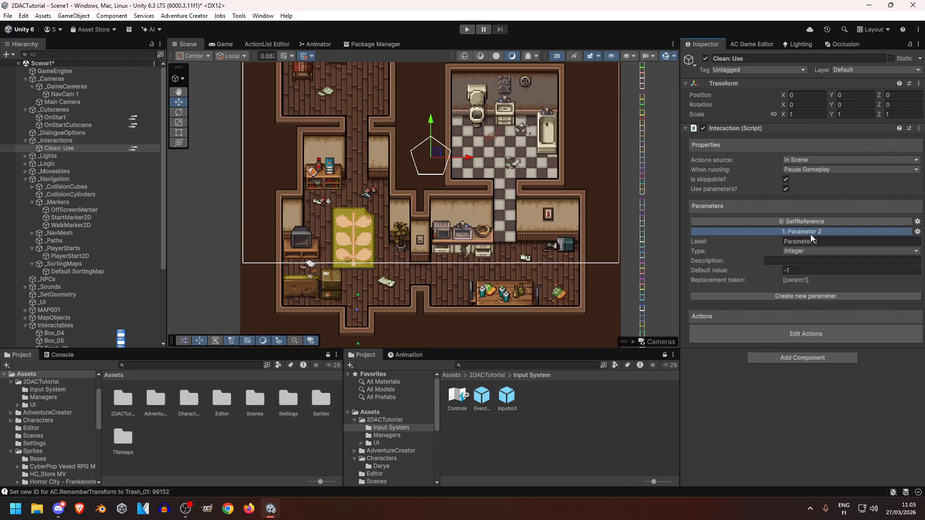
left_click(818, 251)
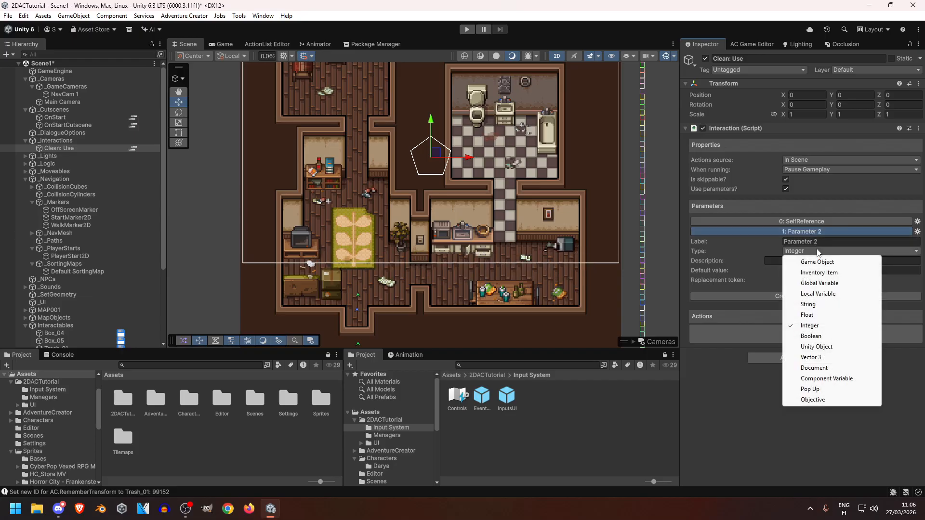
left_click(817, 262)
left_click(818, 242)
type("Of")
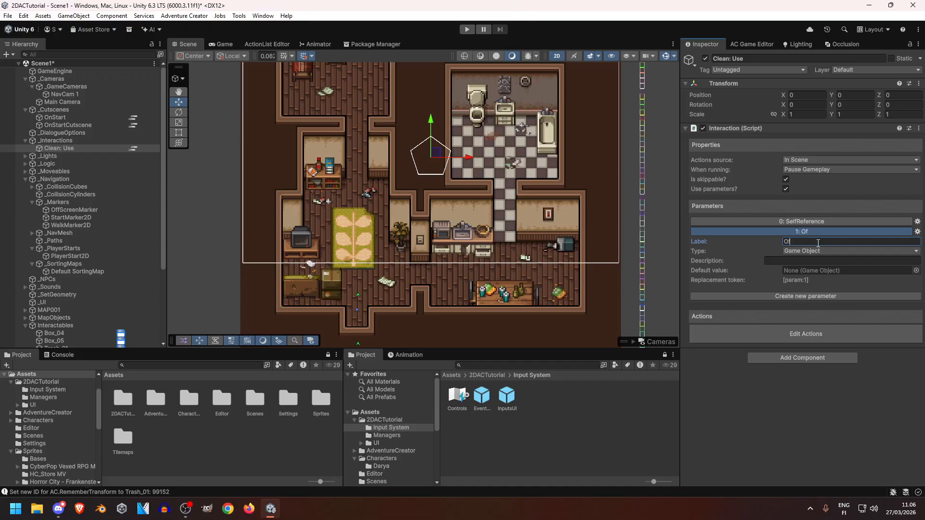
type("fScreenMarker")
left_click(816, 232)
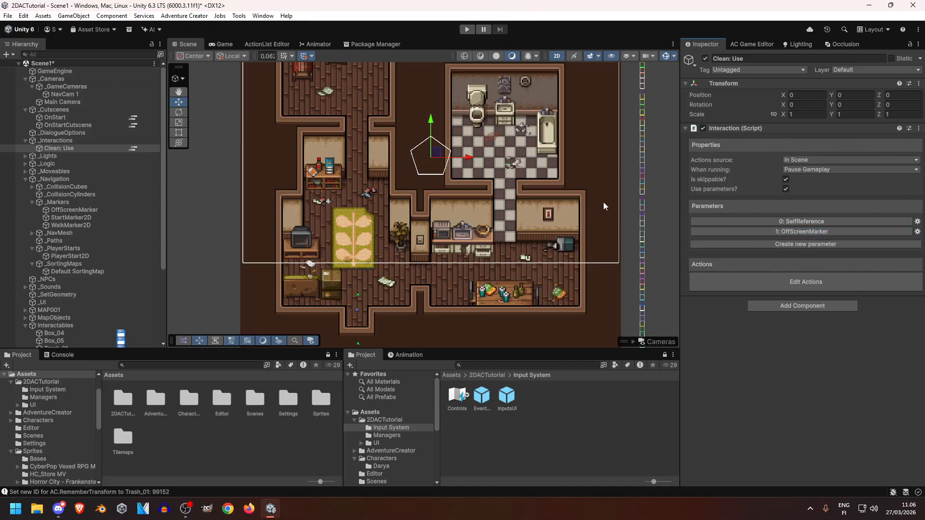
Step: Open the Clean: Use action list and change its Engine: Wait action to Object: Teleport
scroll(449, 195, "down", 1)
scroll(423, 191, "down", 1)
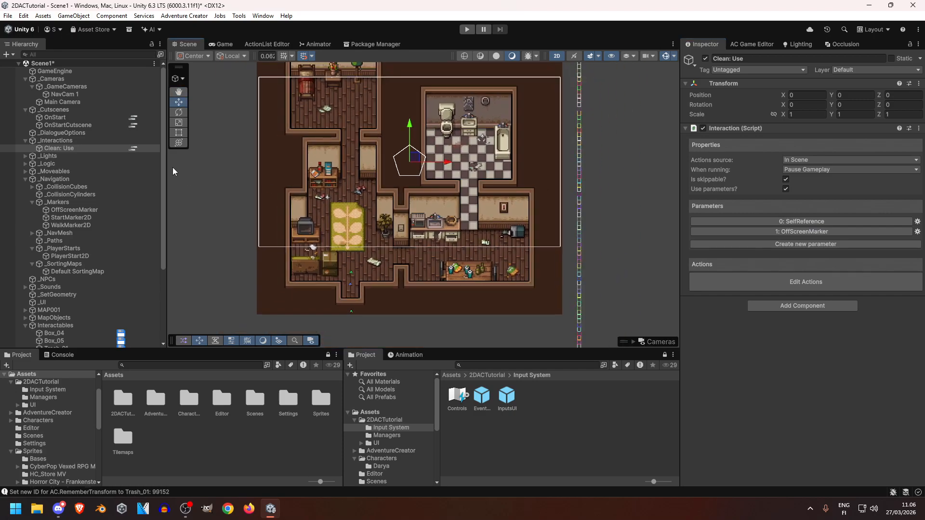
left_click(133, 150)
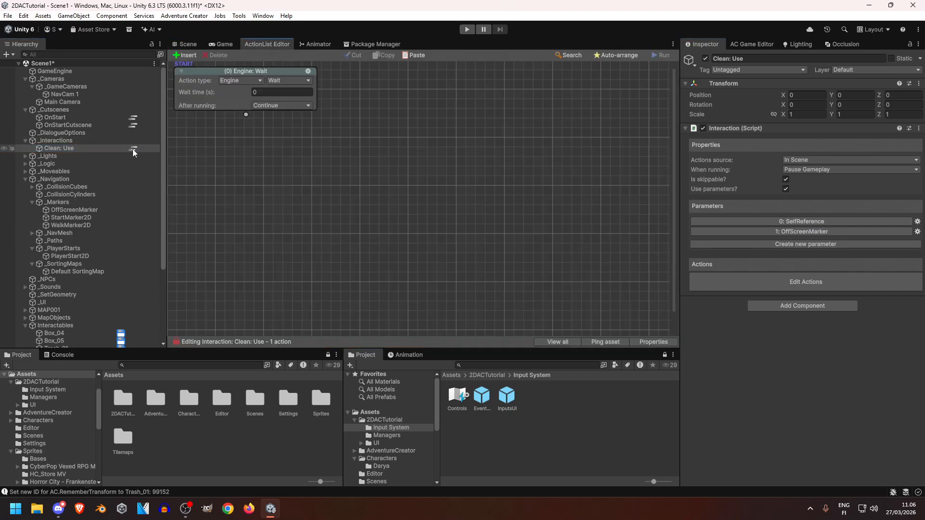
left_click(238, 81)
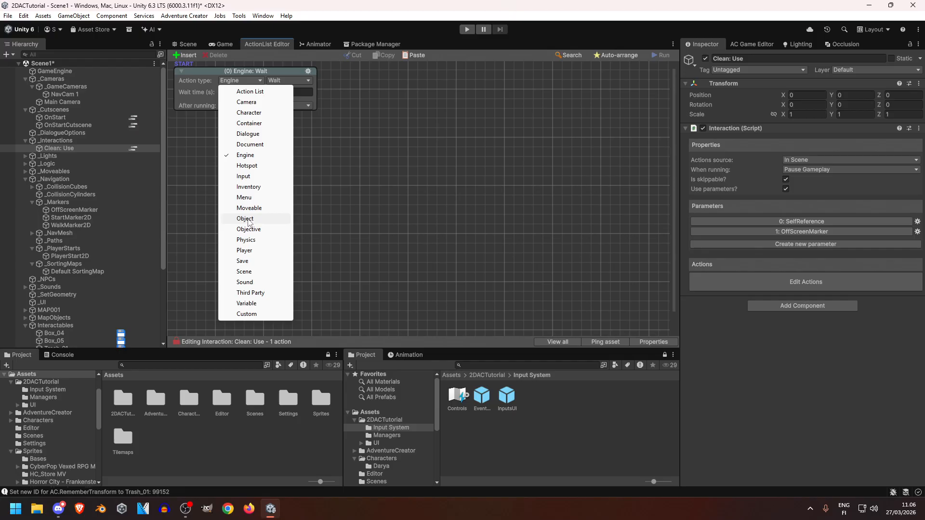
left_click(246, 219)
left_click(283, 81)
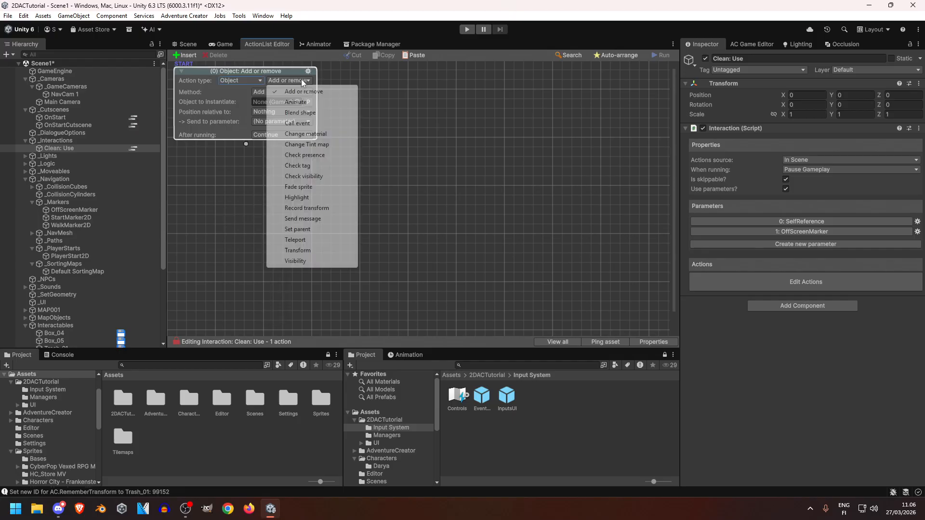
left_click(301, 240)
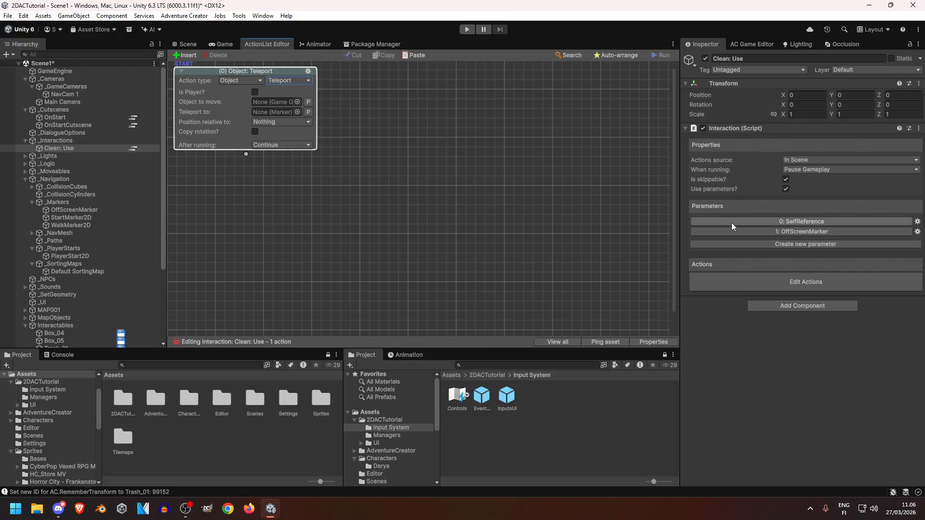
Step: Set the Teleport action's object to move to the SelfReference parameter and its destination to the OffScreenMarker parameter
left_click(309, 102)
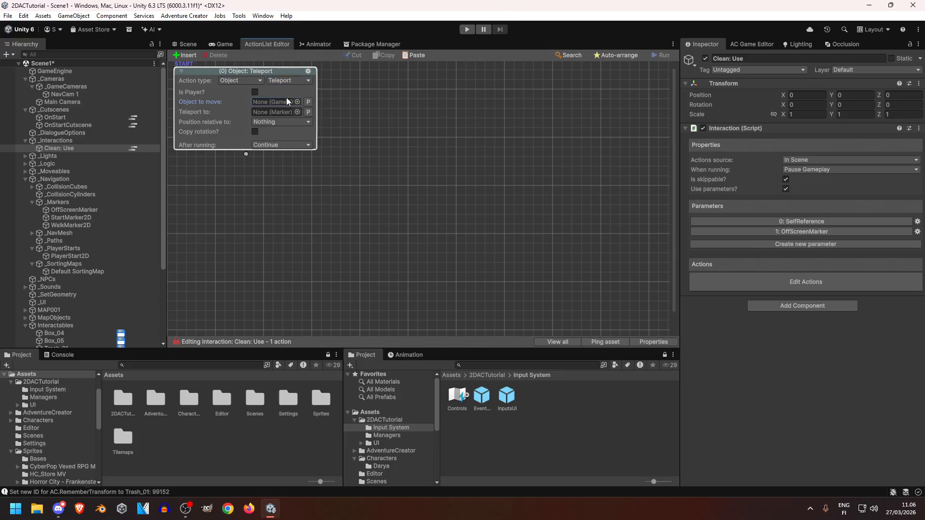
left_click(296, 101)
left_click(284, 111)
left_click(310, 112)
left_click(277, 111)
left_click(289, 133)
Step: Add a second action to the Clean: Use action list and make it Object: Teleport
right_click(377, 130)
left_click(398, 138)
left_click(443, 144)
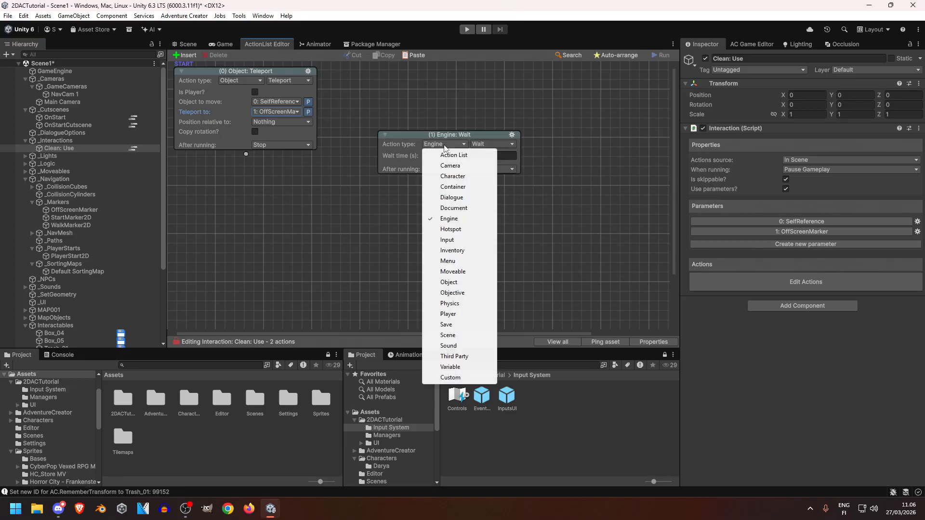
left_click(448, 282)
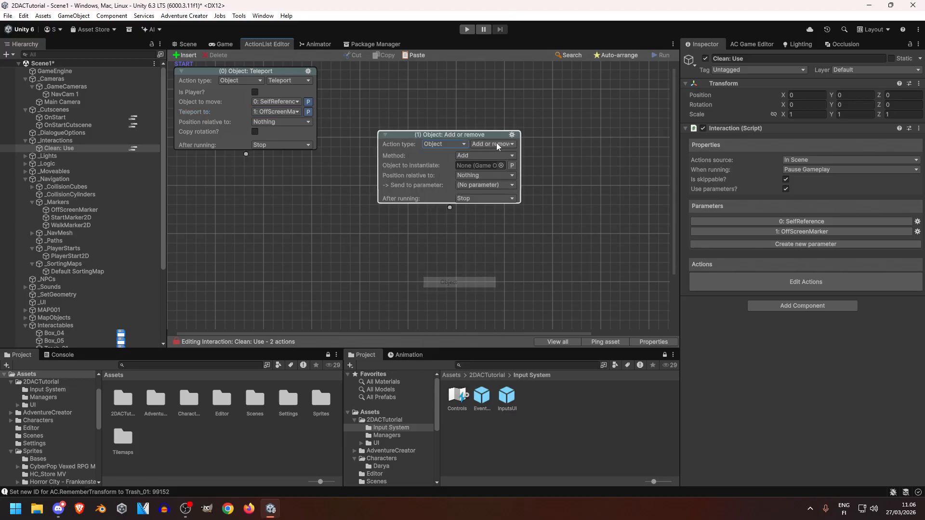
left_click(492, 144)
left_click(487, 308)
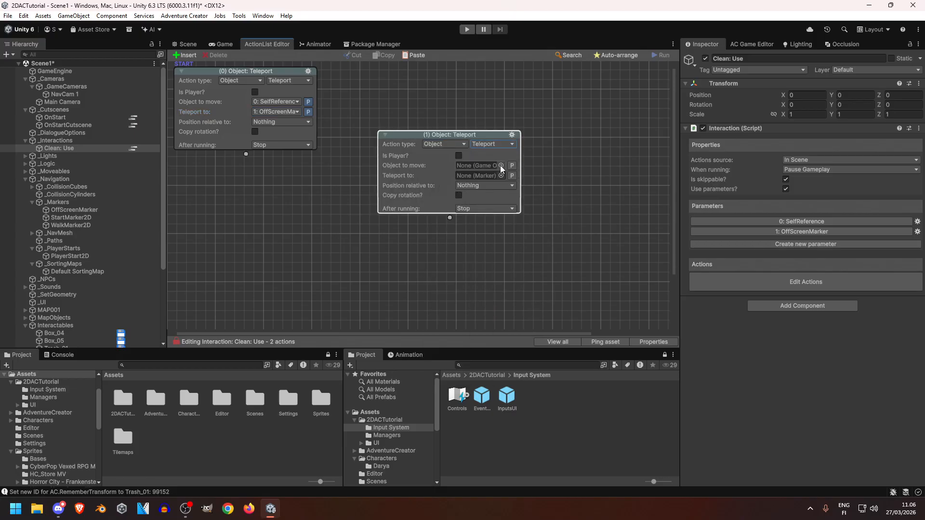
Step: Set the second Teleport action to move Trash_01 to OffScreenMarker directly, and reposition its node beside the first action
left_click(500, 166)
left_click(651, 157)
scroll(63, 256, "down", 4)
scroll(63, 255, "down", 1)
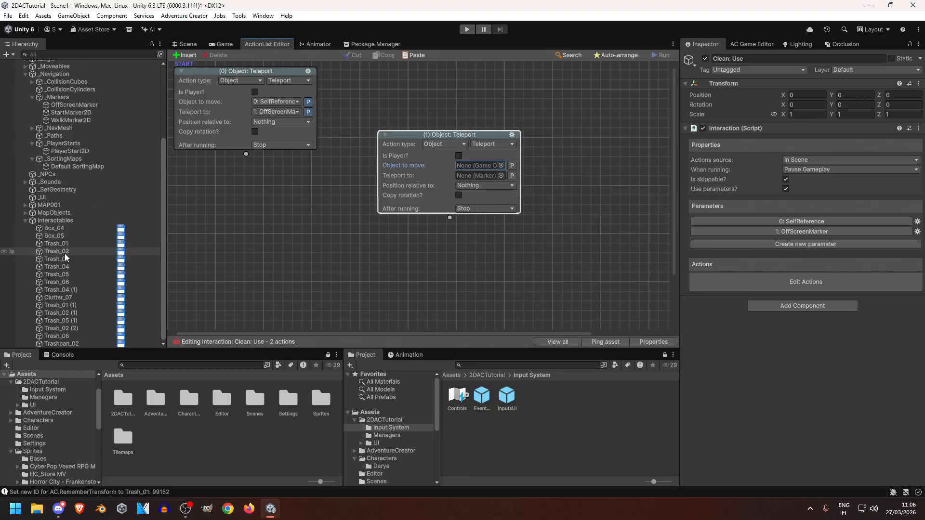
left_click_drag(55, 244, 467, 166)
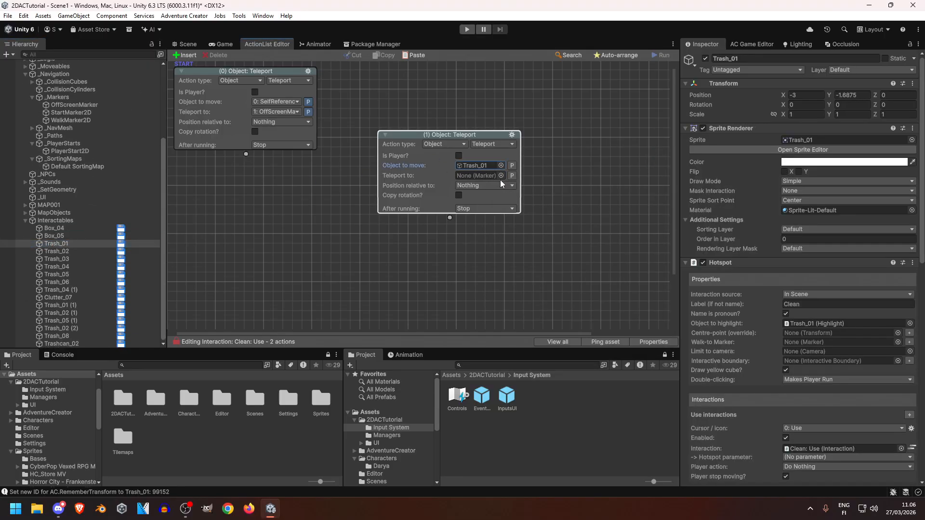
left_click(501, 175)
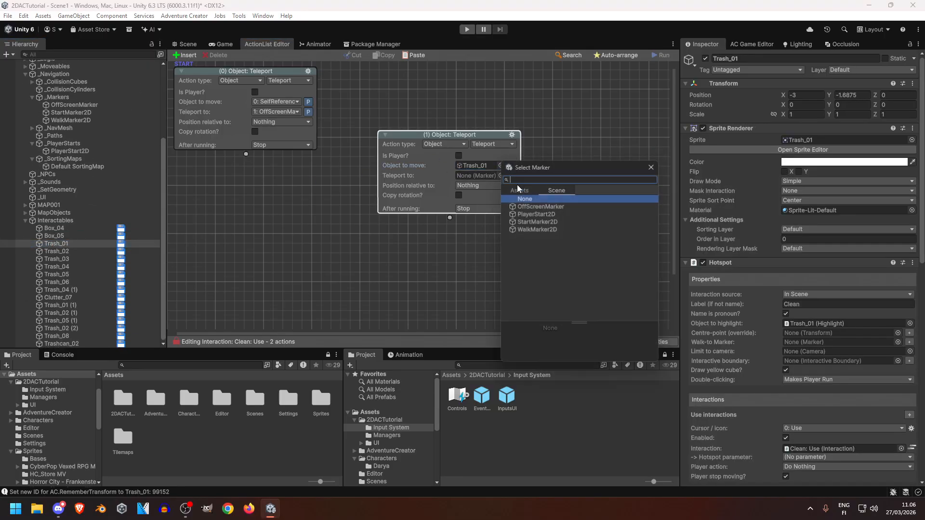
double_click(556, 206)
left_click_drag(451, 140, 427, 122)
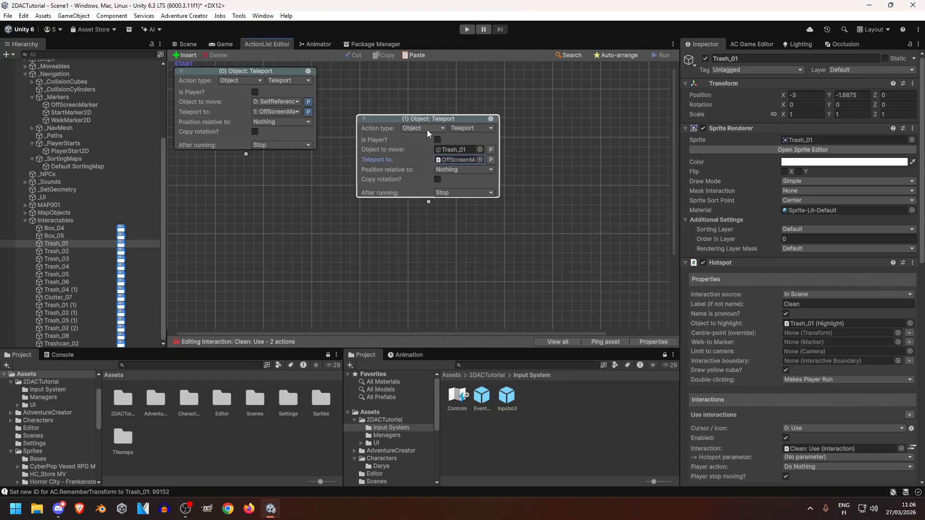
Step: Delete the second Teleport action, the one that moves Trash_01, from the Clean: Use action list
scroll(67, 227, "up", 5)
left_click(58, 149)
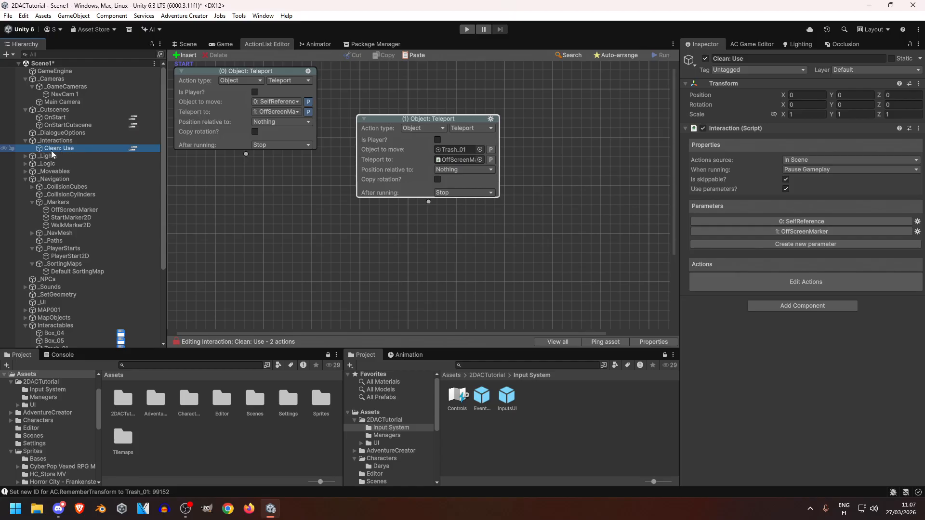
scroll(75, 151, "down", 5)
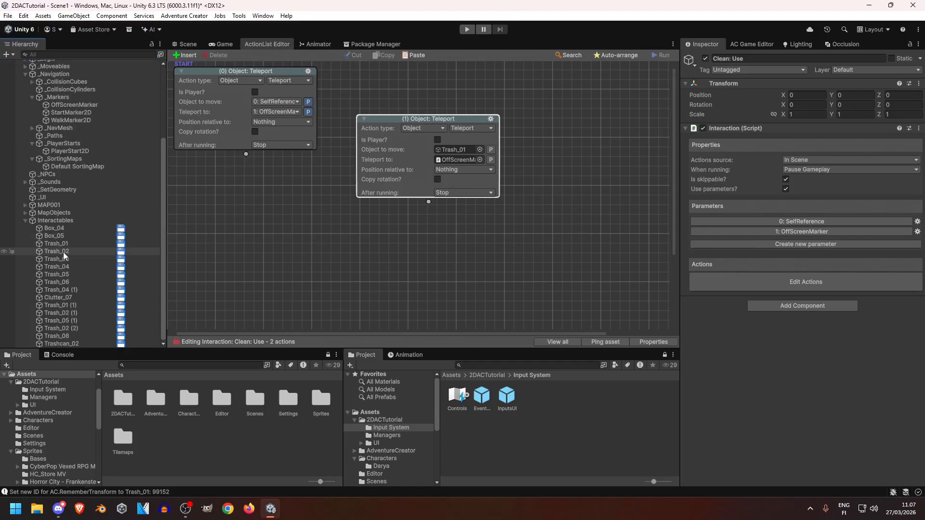
scroll(65, 337, "up", 5)
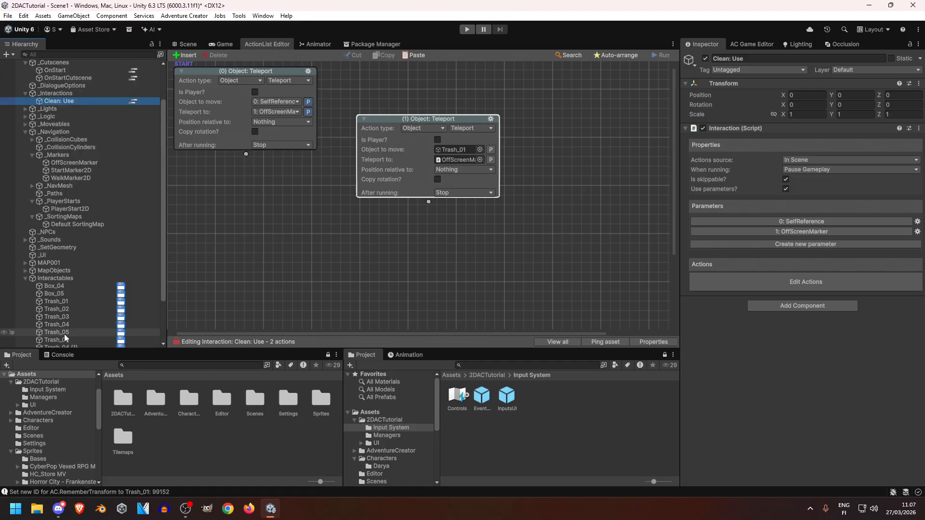
left_click(491, 119)
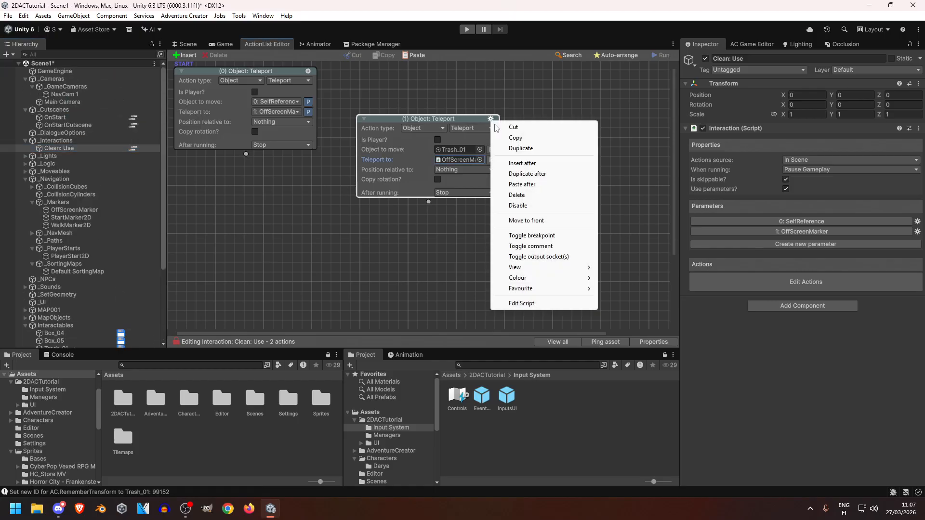
left_click(535, 196)
Step: Return to the scene and examine the Use interaction settings of the Trash_01 hotspot
key("ctrl+1")
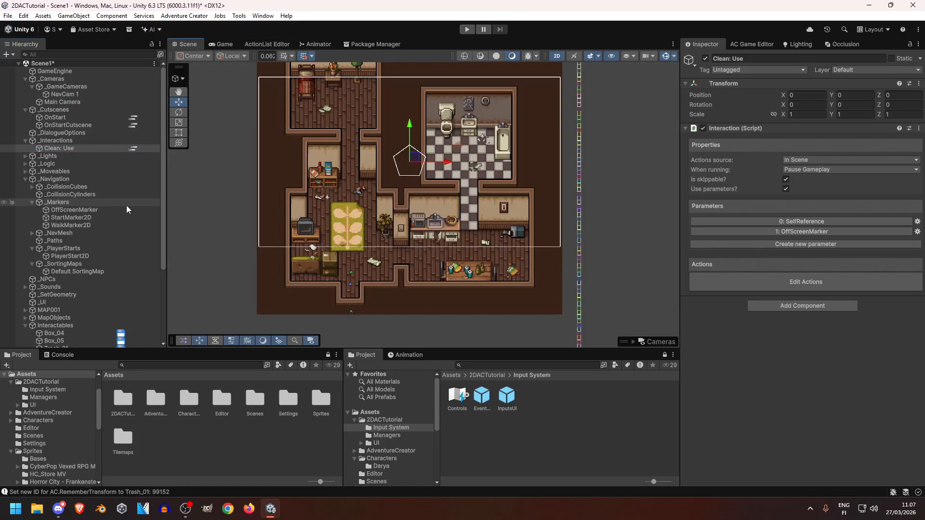
scroll(126, 206, "down", 5)
left_click(53, 228)
left_click(64, 244)
scroll(745, 247, "down", 10)
scroll(734, 243, "up", 2)
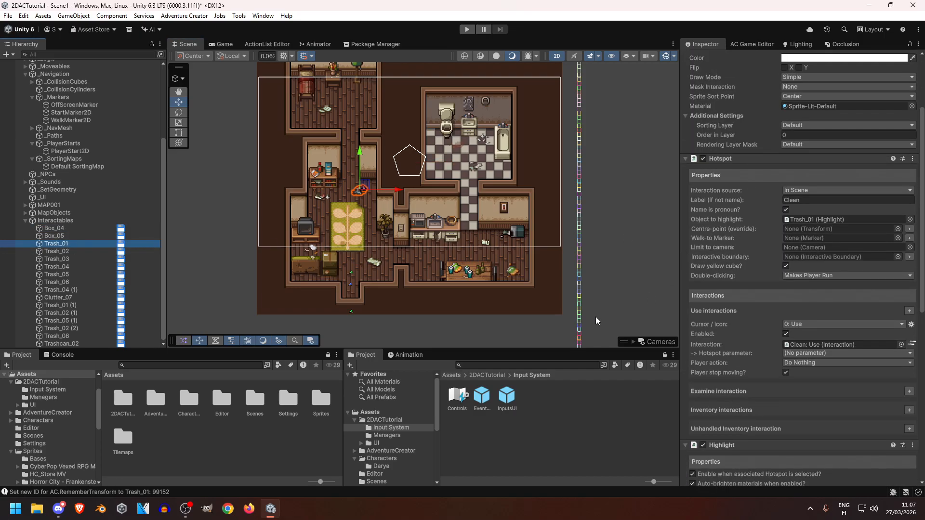
scroll(772, 313, "down", 1)
Step: Add a Use interaction to the Trash_02, Trash_03 and Trash_04 hotspots and assign Clean: Use to each
left_click(72, 251)
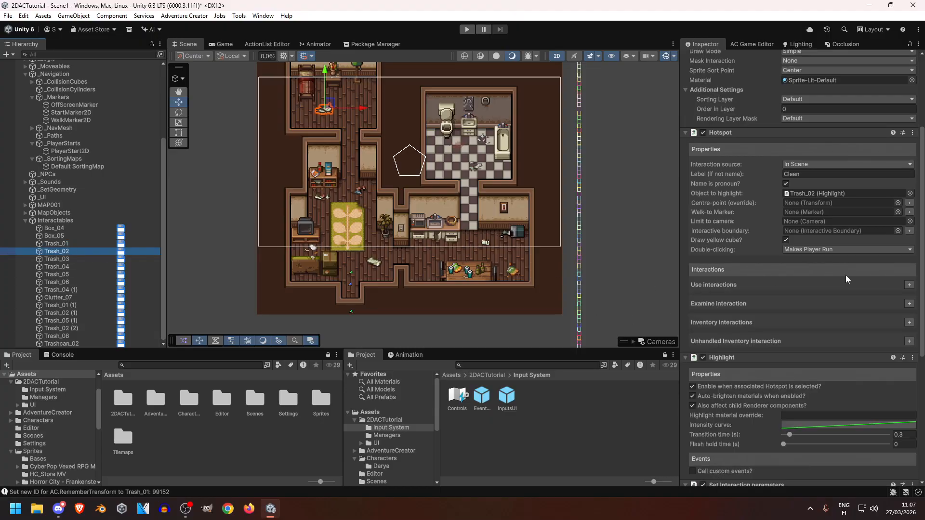
left_click(909, 285)
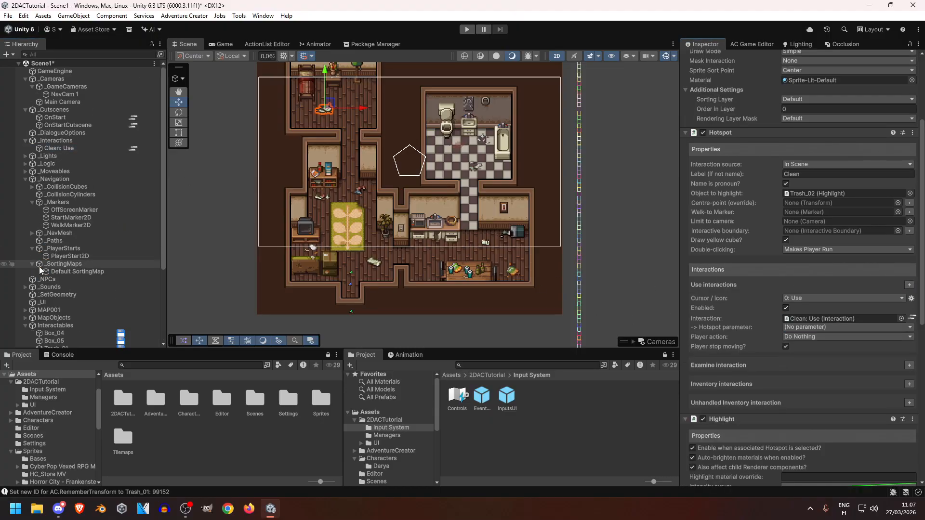
left_click(57, 267)
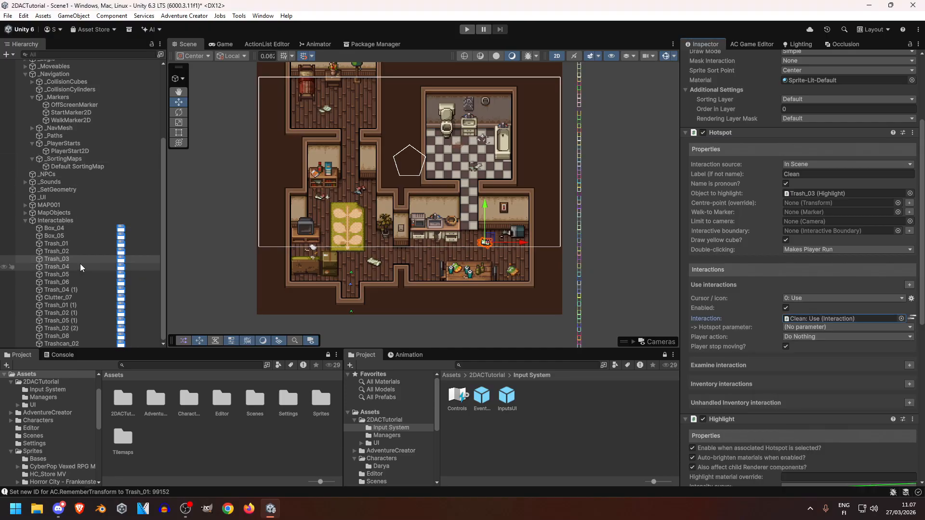
left_click(900, 319)
double_click(825, 342)
Step: Add a Use interaction to the Trash_05 and Trash_06 hotspots and assign Clean: Use to both
left_click(73, 275)
left_click(909, 285)
left_click(899, 317)
double_click(825, 343)
left_click(71, 281)
left_click(909, 285)
left_click(899, 317)
double_click(826, 342)
Step: Add a Use interaction to the Trash_04 (1) and Clutter_07 hotspots and assign Clean: Use to both
left_click(72, 290)
left_click(909, 285)
left_click(900, 318)
double_click(825, 342)
left_click(72, 297)
left_click(908, 285)
left_click(900, 318)
Step: Add a Use interaction to the Trash_01 (1) and Trash_02 (1) hotspots and assign Clean: Use to both
left_click(72, 306)
left_click(909, 285)
left_click(900, 318)
double_click(826, 342)
left_click(72, 313)
left_click(909, 285)
left_click(900, 318)
double_click(826, 342)
Step: Add a Use interaction to the Trash_05 (1), Trash_02 (2) and Trash_08 hotspots and assign Clean: Use to each
left_click(909, 285)
left_click(900, 318)
double_click(831, 341)
left_click(72, 329)
left_click(909, 285)
left_click(900, 318)
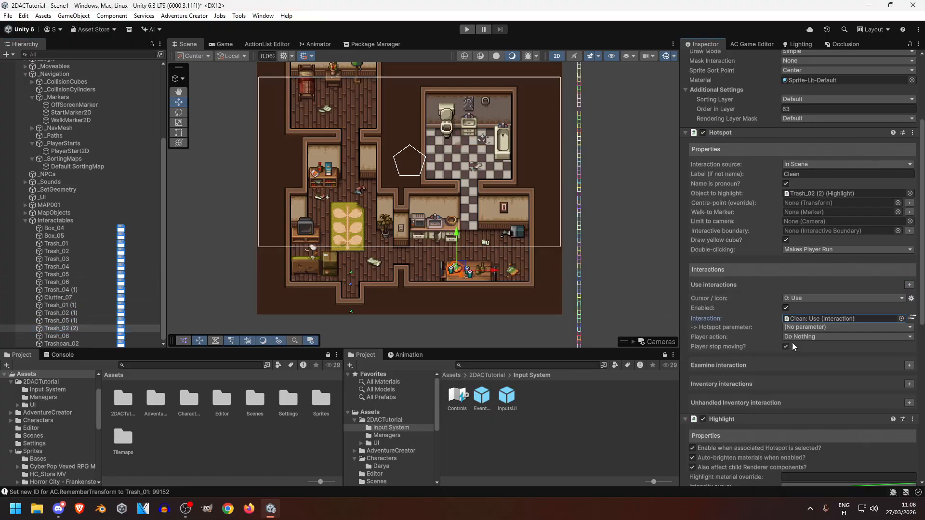
double_click(793, 343)
left_click(68, 336)
left_click(909, 285)
left_click(900, 318)
Step: On Trash_01 and Trash_02, assign each object itself to the SelfReference parameter and OffScreenMarker to the OffScreenMarker parameter
left_click(69, 243)
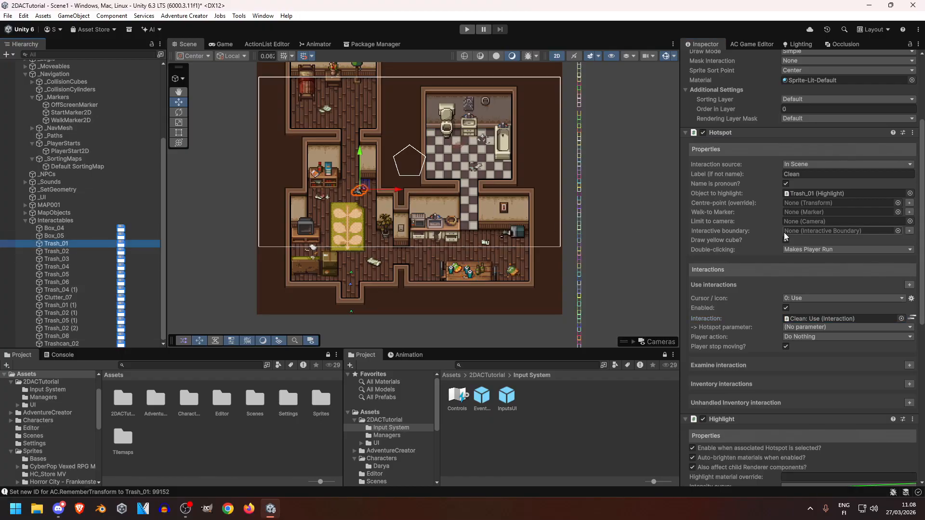
scroll(724, 223, "down", 5)
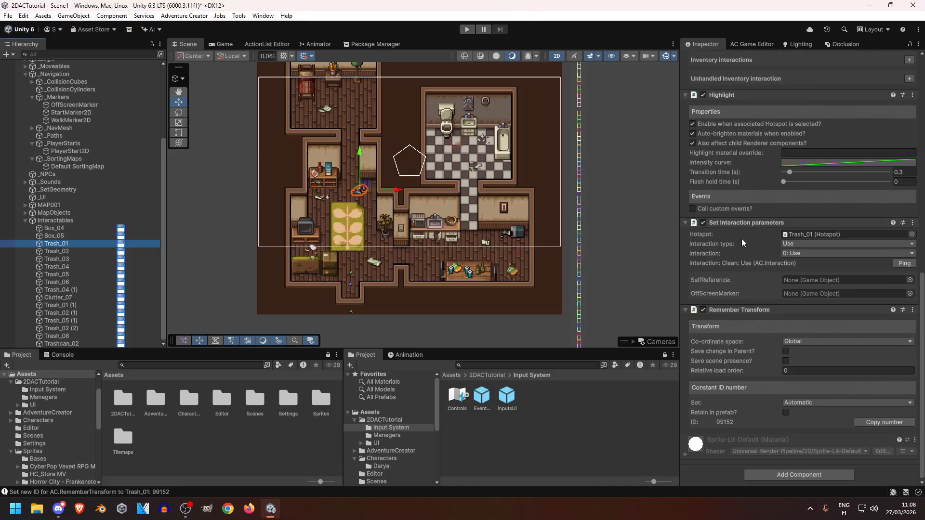
left_click_drag(747, 221, 826, 279)
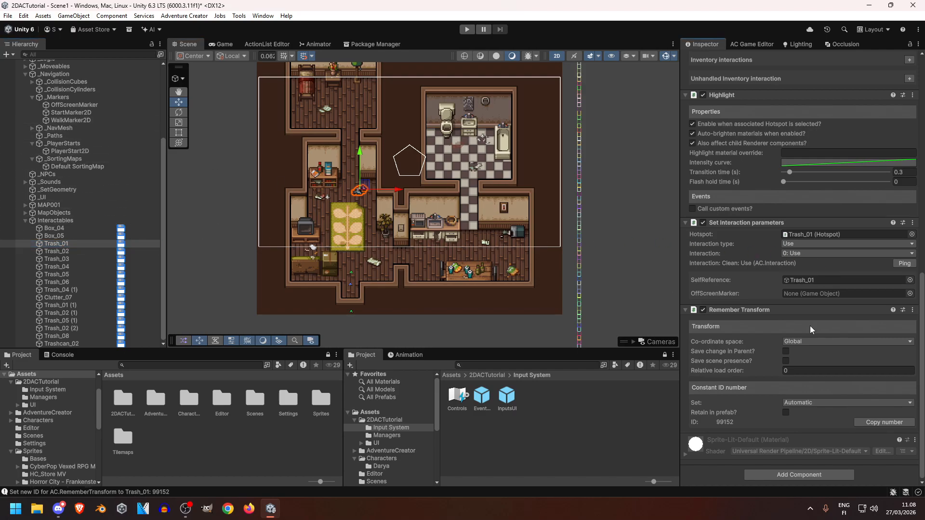
left_click_drag(80, 105, 816, 297)
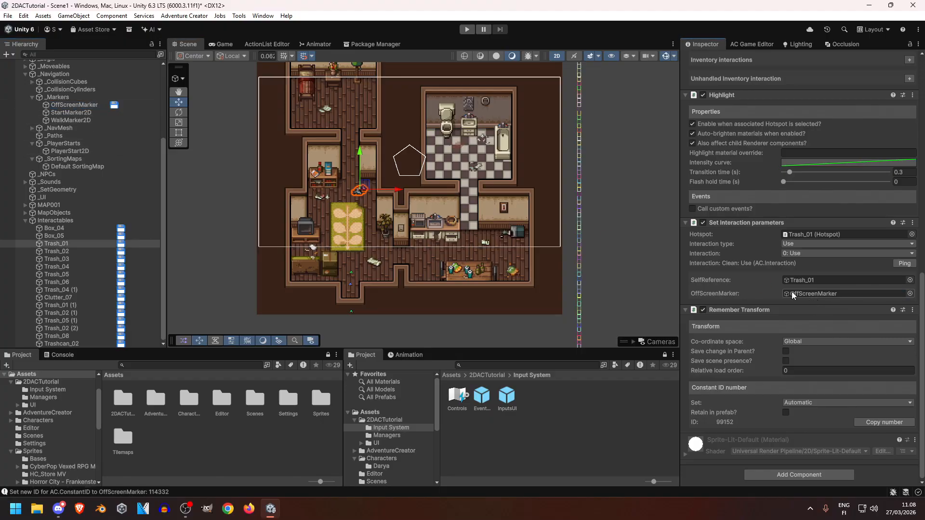
left_click(59, 252)
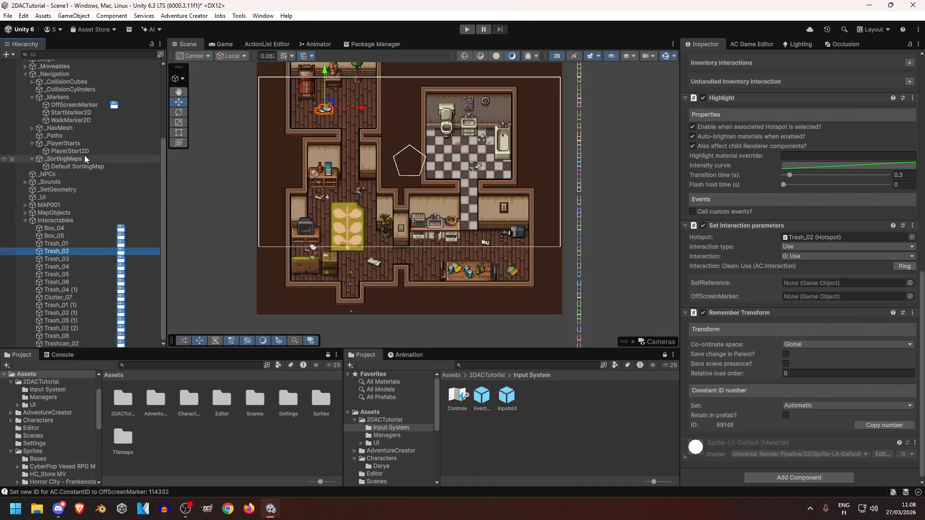
left_click_drag(70, 106, 811, 304)
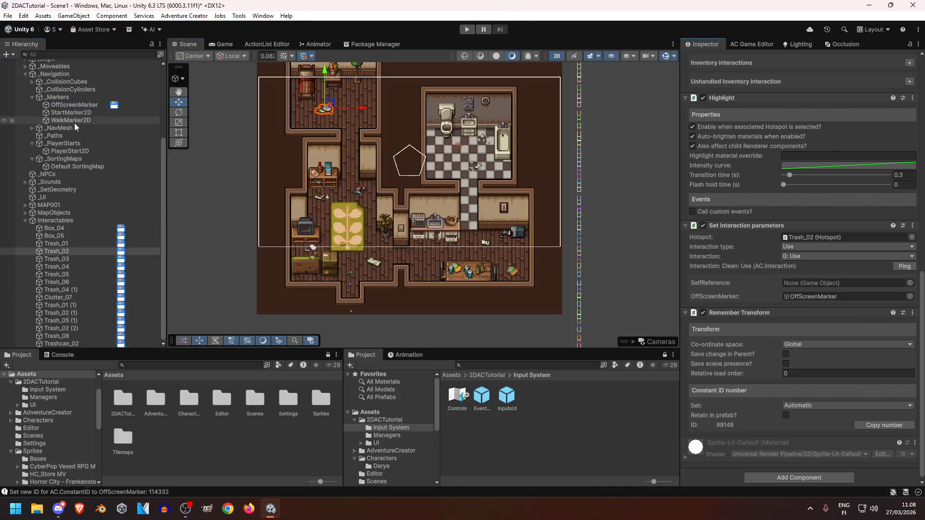
left_click_drag(56, 251, 819, 283)
Step: Duplicate Trash_02 twice outside the map to check the copies' SelfReference parameter, then delete both copies and reselect Trash_02
scroll(504, 261, "up", 5)
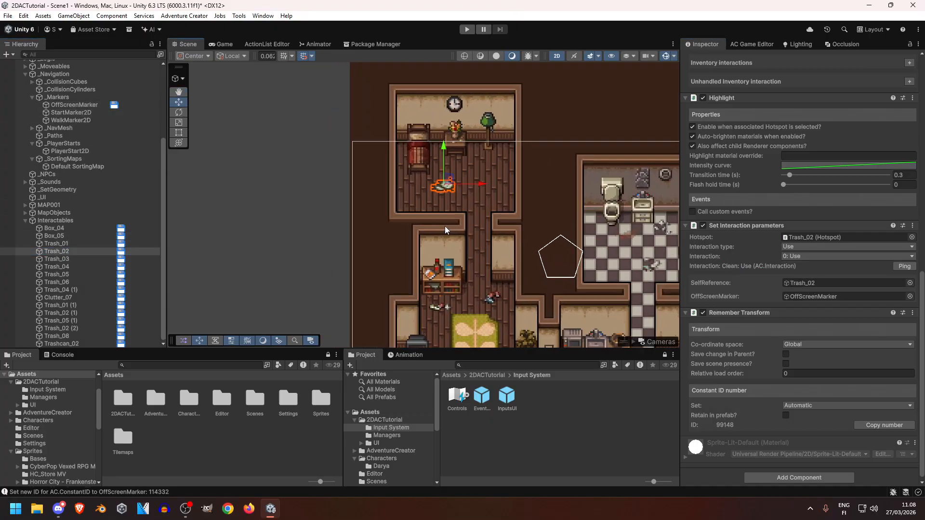
scroll(460, 198, "down", 5)
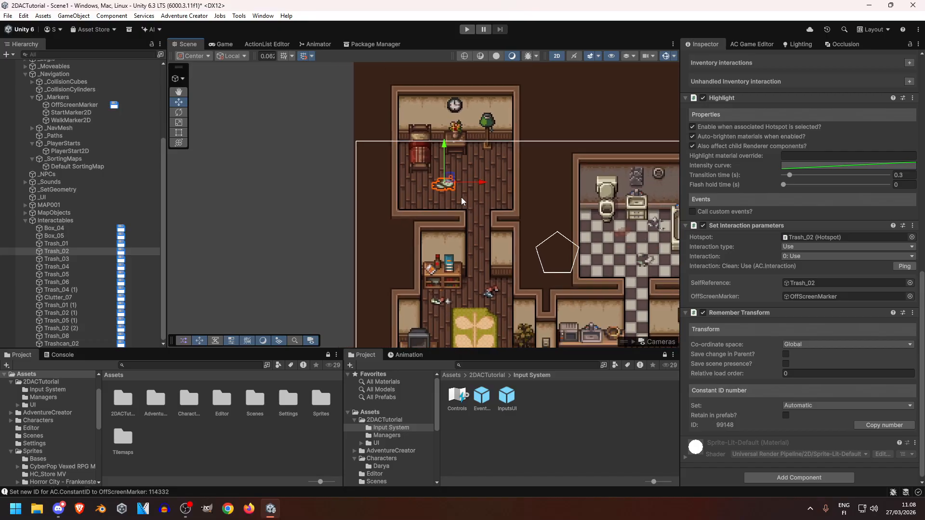
scroll(463, 198, "up", 3)
middle_click_drag(457, 198, 526, 251)
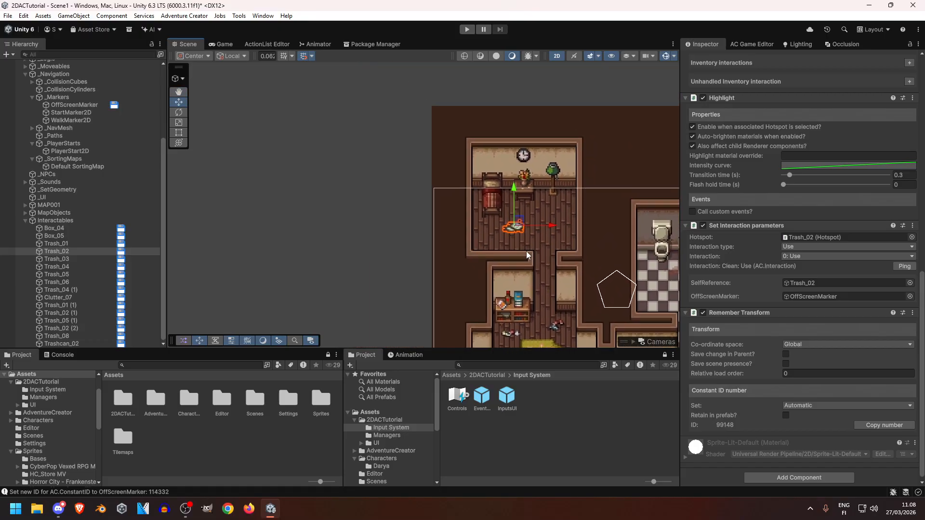
key("ctrl+d")
left_click_drag(543, 227, 336, 228)
key("f")
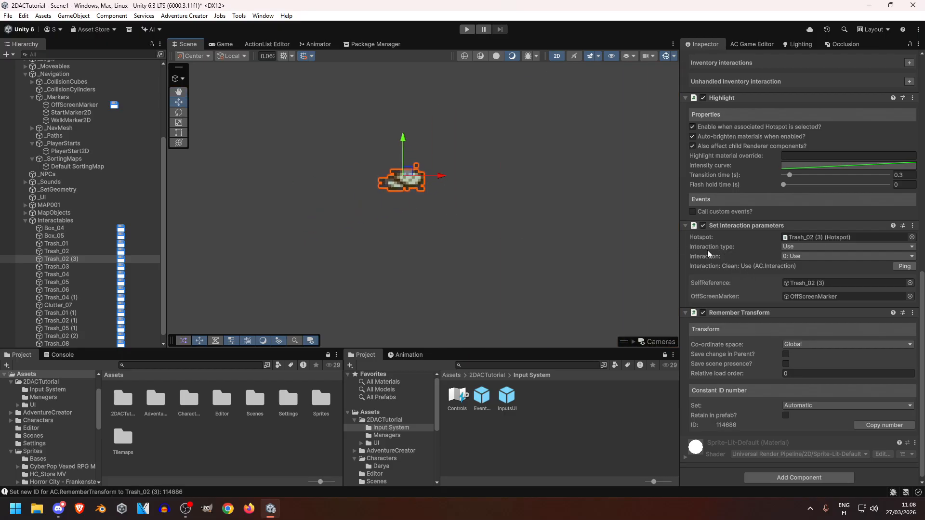
key("ctrl+d")
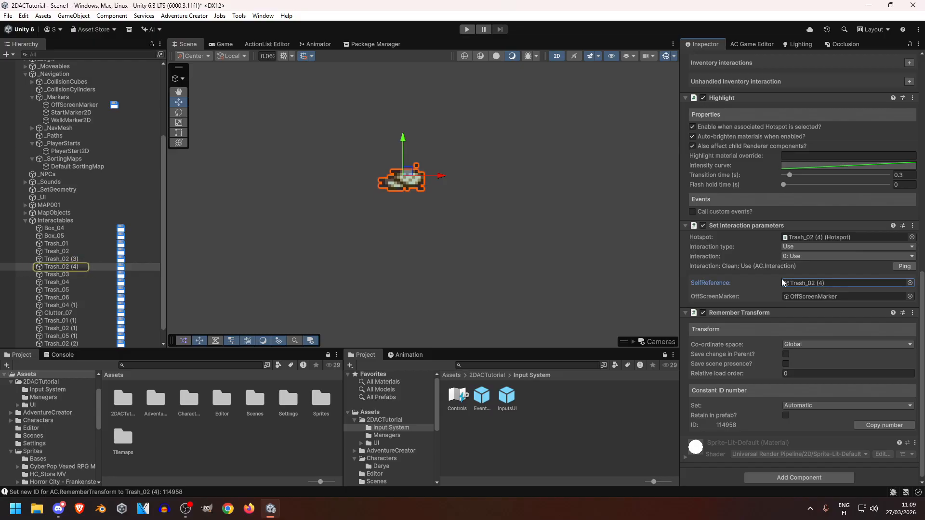
left_click(71, 259)
left_click(74, 266, "shift")
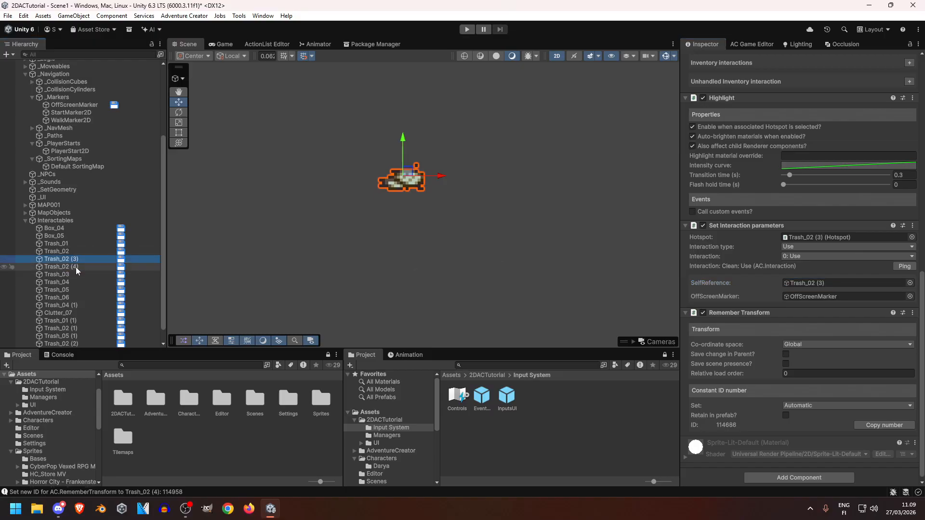
key("Delete")
left_click(63, 251)
scroll(507, 251, "down", 10)
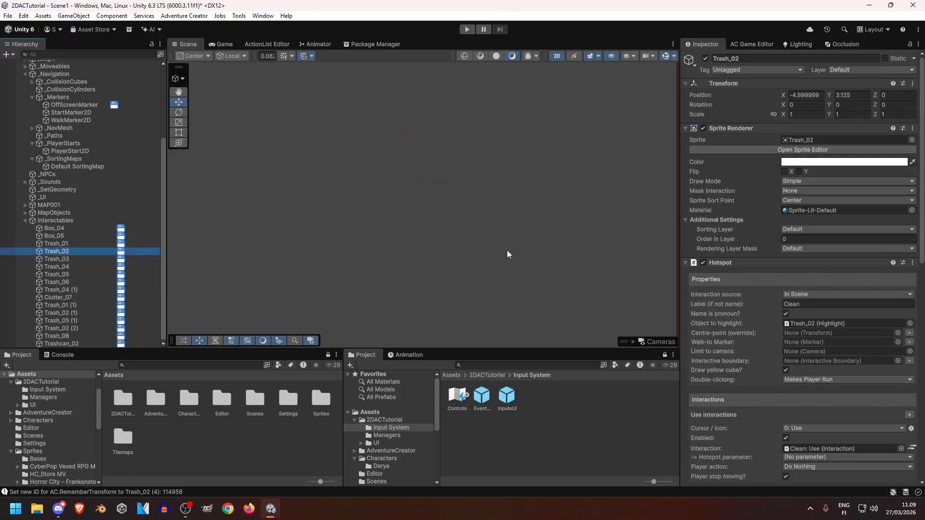
middle_click_drag(564, 234, 290, 172)
scroll(776, 307, "down", 10)
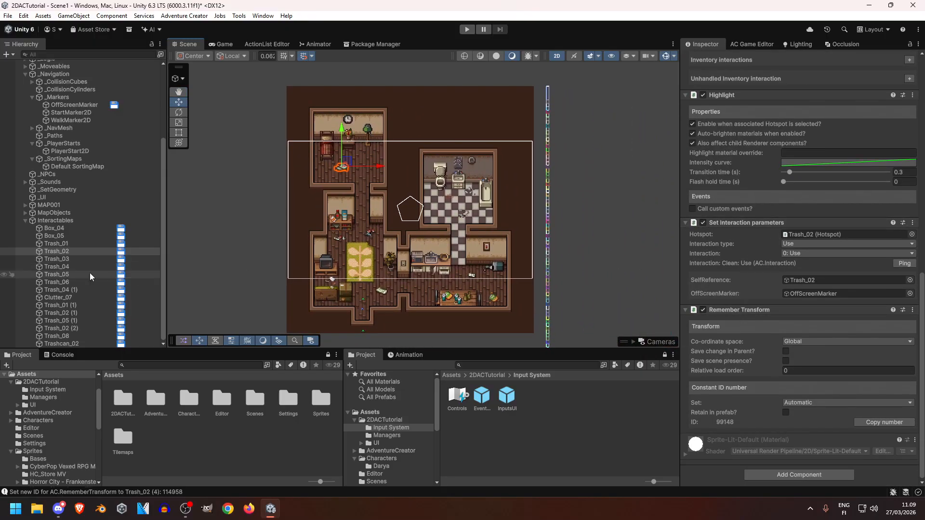
Step: On Trash_03 through Trash_06, assign each object as its own SelfReference and OffScreenMarker as the marker parameter
left_click(64, 260)
left_click_drag(63, 261, 843, 283)
left_click_drag(75, 106, 574, 241)
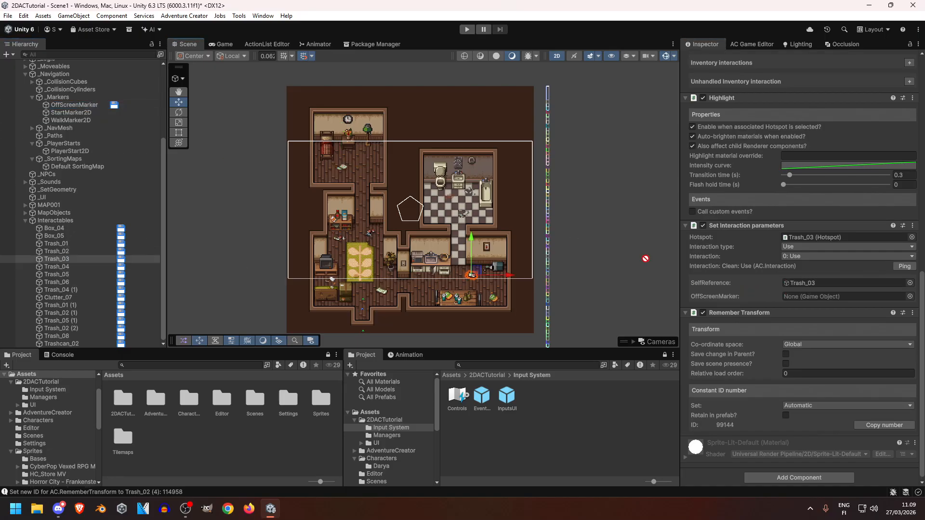
left_click_drag(813, 302, 814, 301)
left_click(74, 266)
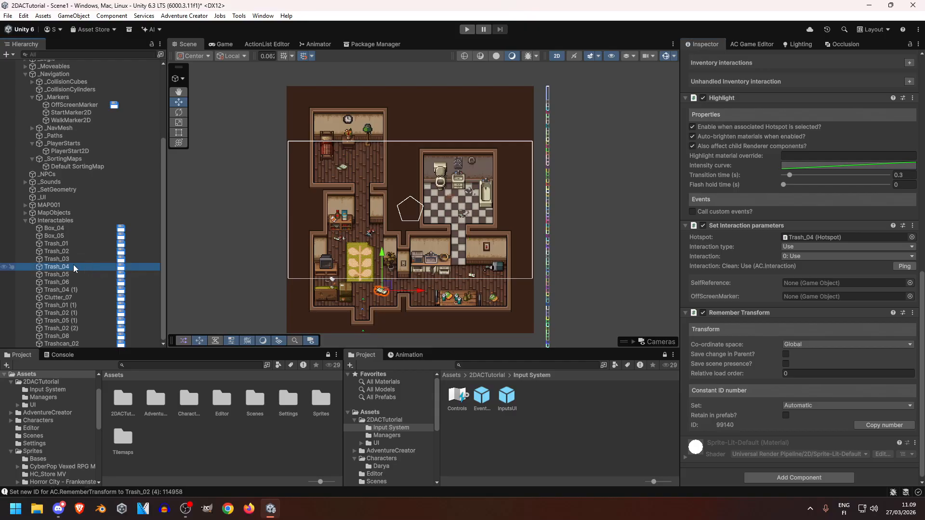
left_click(57, 282)
left_click_drag(57, 282, 814, 283)
left_click_drag(75, 105, 813, 297)
Step: From Trash_04 (1) through Trash_02 (1), assign each object as its own SelfReference and OffScreenMarker as the marker parameter
left_click(68, 289)
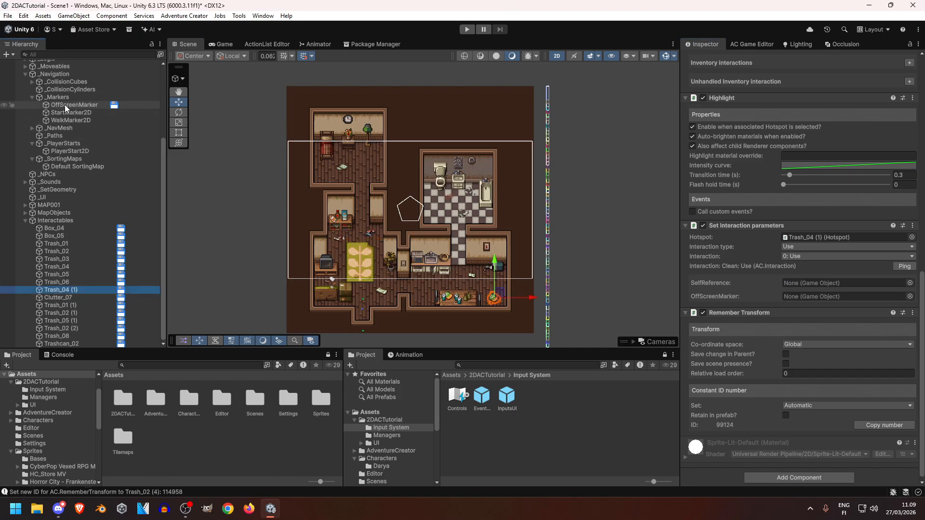
left_click_drag(69, 289, 813, 284)
left_click_drag(59, 305, 813, 284)
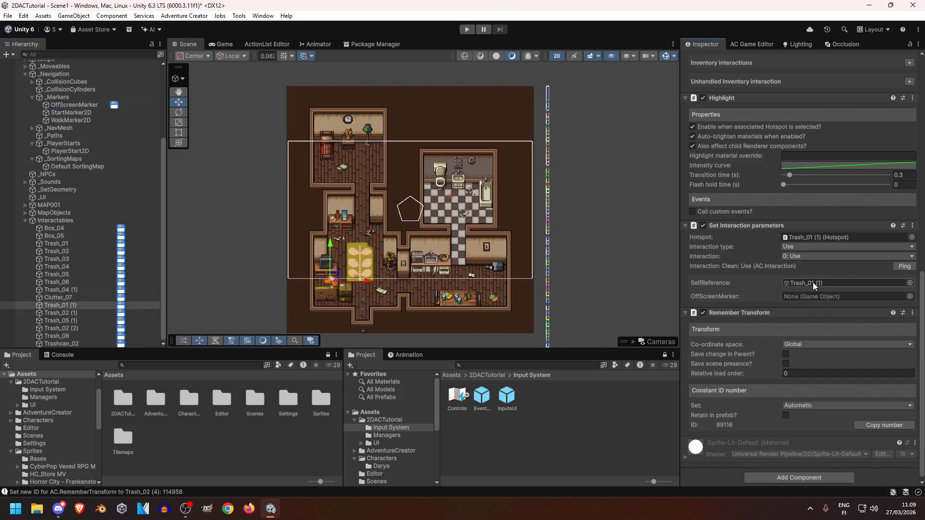
left_click(63, 314)
left_click_drag(63, 313, 810, 283)
left_click_drag(74, 105, 810, 297)
Step: On Trash_05 (1), Trash_02 (2) and Trash_08, assign each object as its own SelfReference and OffScreenMarker as the marker parameter
left_click(62, 321)
left_click_drag(70, 320, 801, 284)
left_click_drag(75, 105, 810, 297)
left_click(68, 329)
left_click_drag(68, 329, 810, 284)
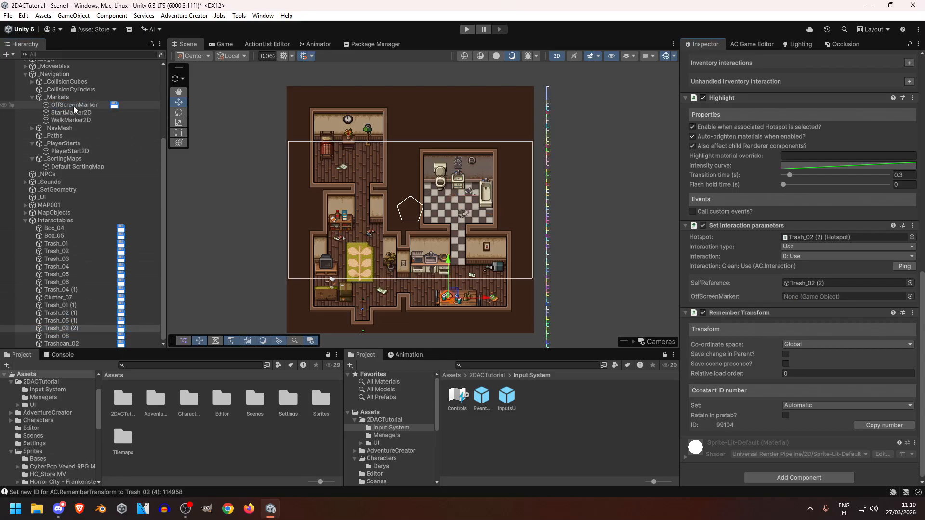
left_click_drag(76, 106, 809, 297)
left_click(53, 335)
left_click_drag(87, 338, 810, 284)
left_click_drag(75, 105, 810, 297)
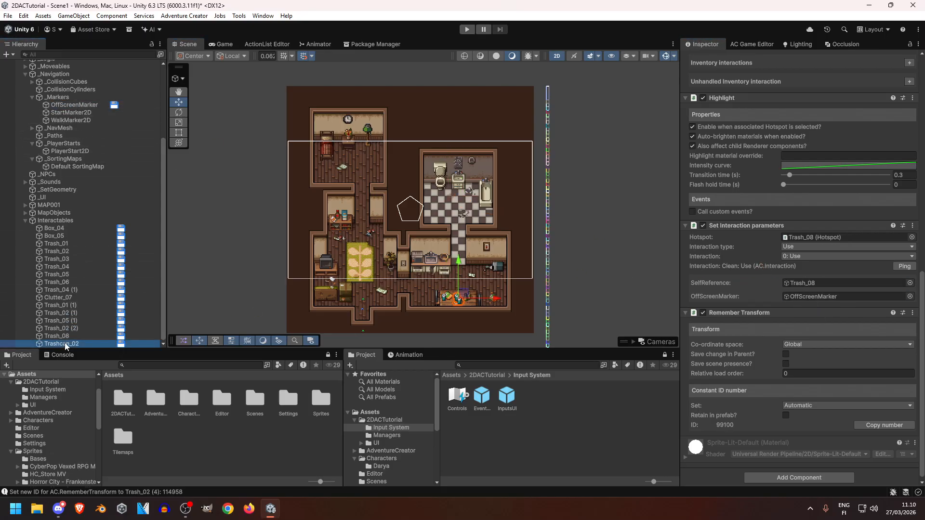
Step: Remove the Set Interaction parameters component from Trashcan_02 and review its remaining Hotspot settings
left_click(66, 344)
scroll(913, 288, "up", 1)
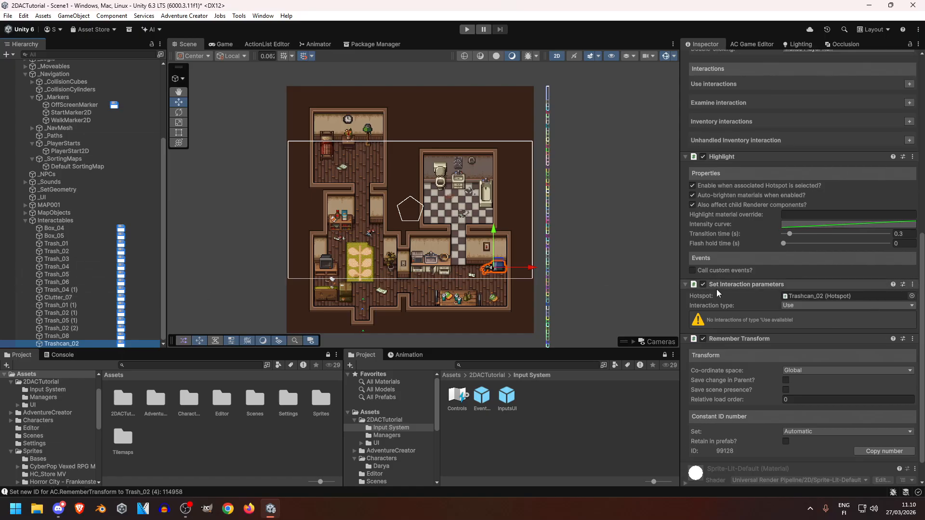
left_click(913, 285)
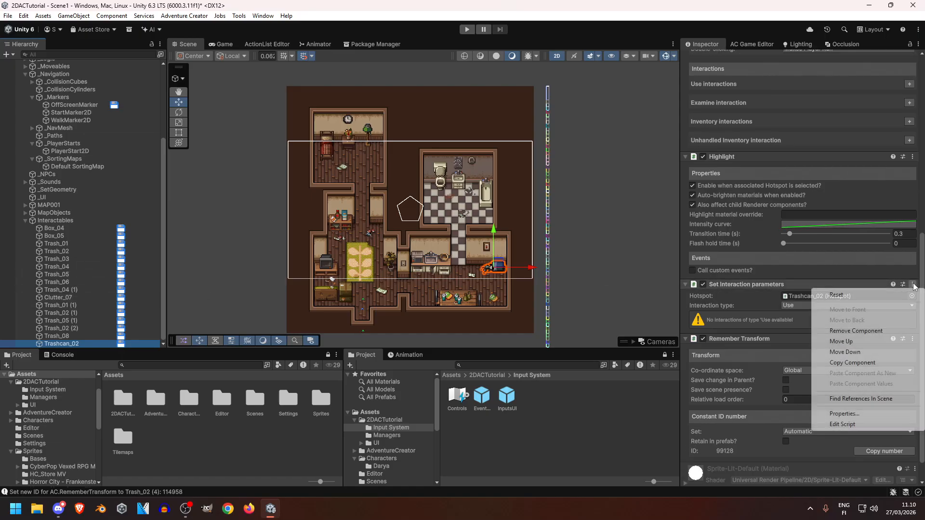
left_click(856, 331)
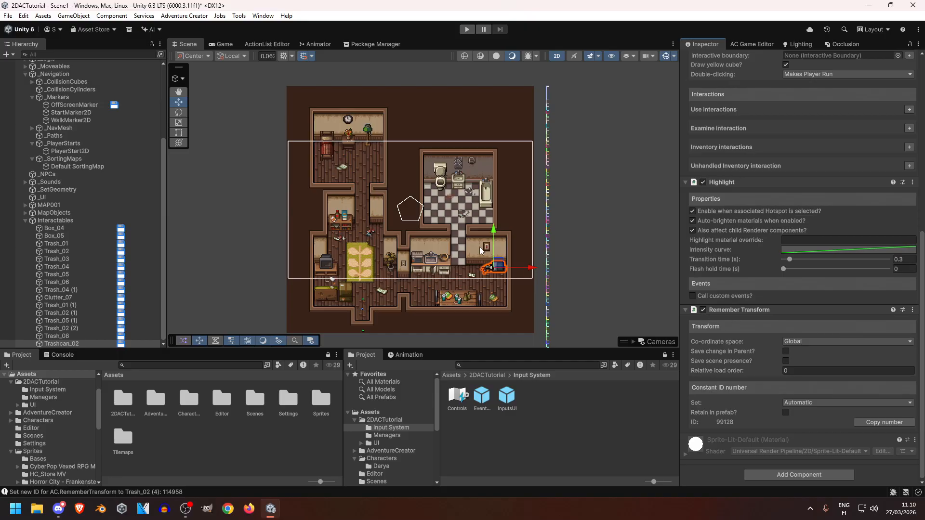
scroll(751, 296, "up", 3)
scroll(742, 296, "up", 3)
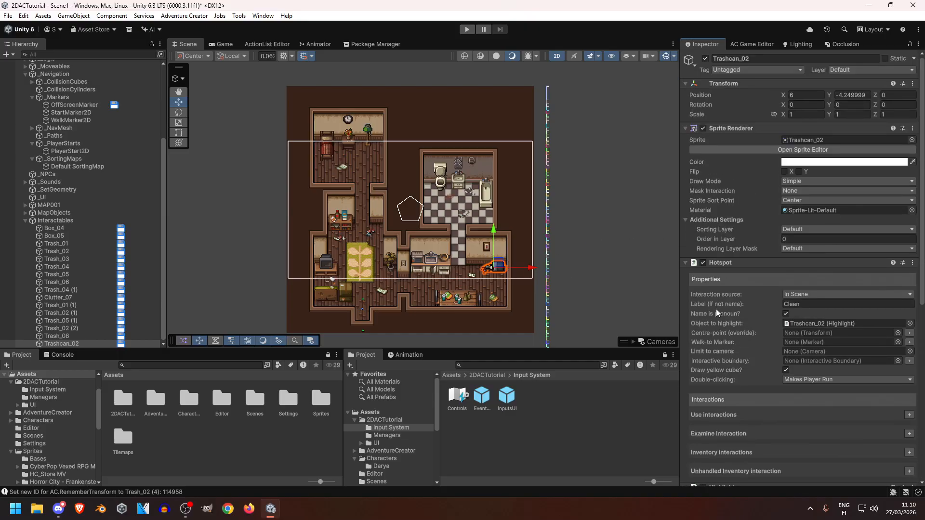
scroll(717, 309, "down", 6)
scroll(721, 309, "up", 4)
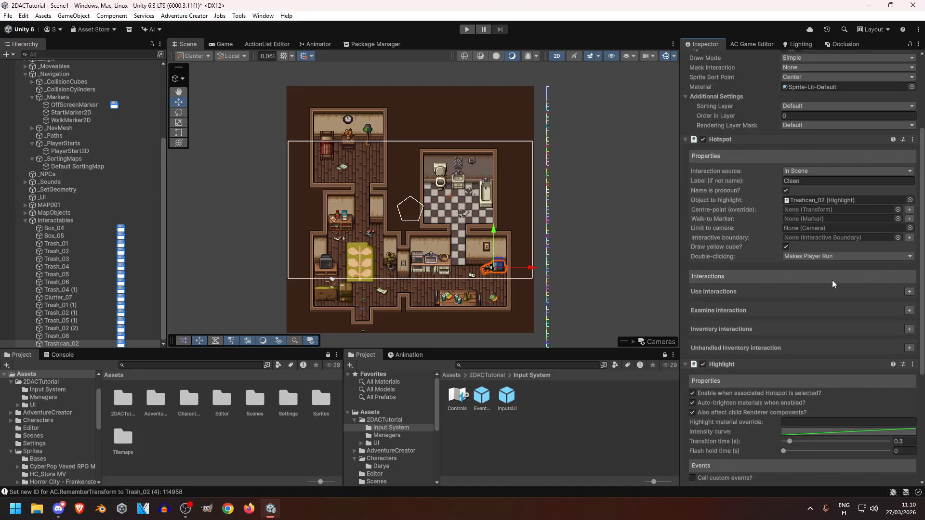
left_click(84, 227)
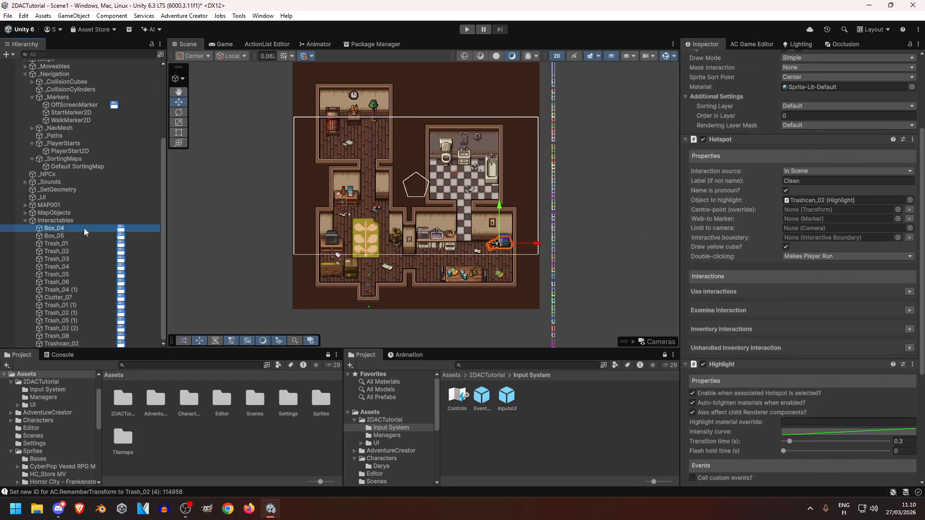
Step: Check which keyboard key is bound to the FlashHotspots action in the Controls input actions asset
double_click(460, 396)
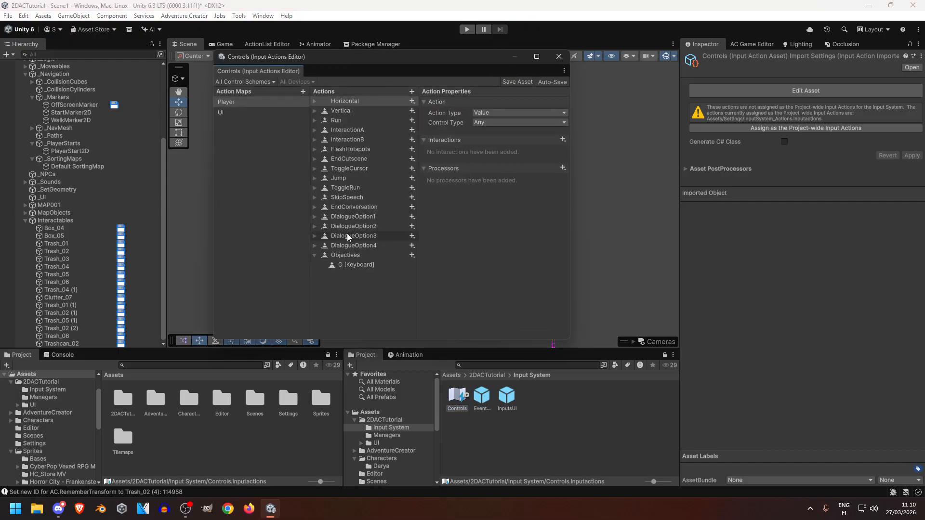
left_click(315, 149)
left_click(356, 159)
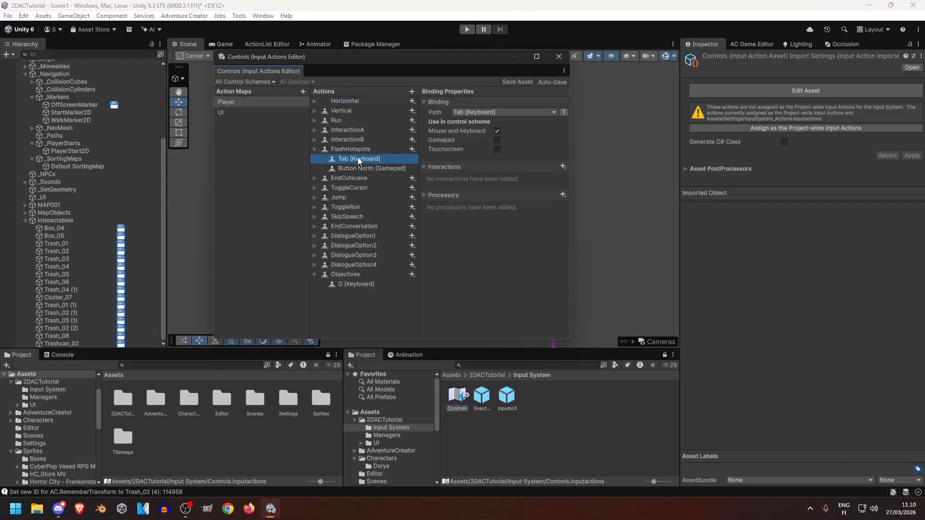
left_click(555, 58)
Step: Play-test the scene by walking the character up and down near the trash hotspots, then stop the game
left_click(467, 30)
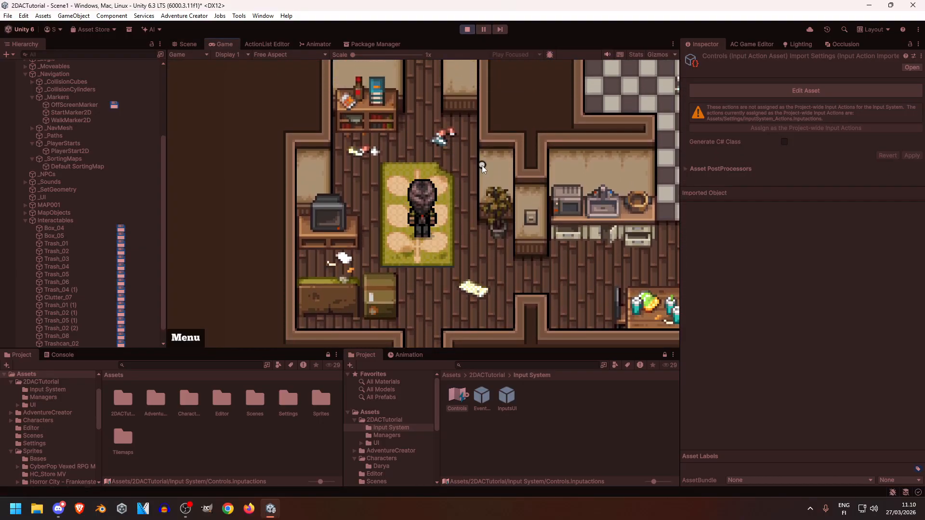
key("w")
key("s")
left_click(467, 29)
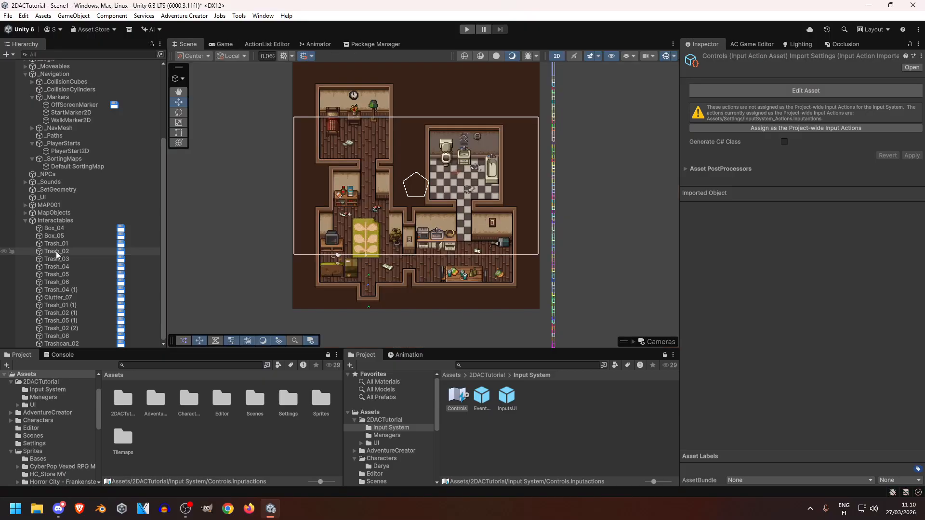
Step: Add a Box Collider 2D component to all interactables from Box_04 through Trashcan_02 at once
left_click(54, 228)
left_click(81, 342, "shift")
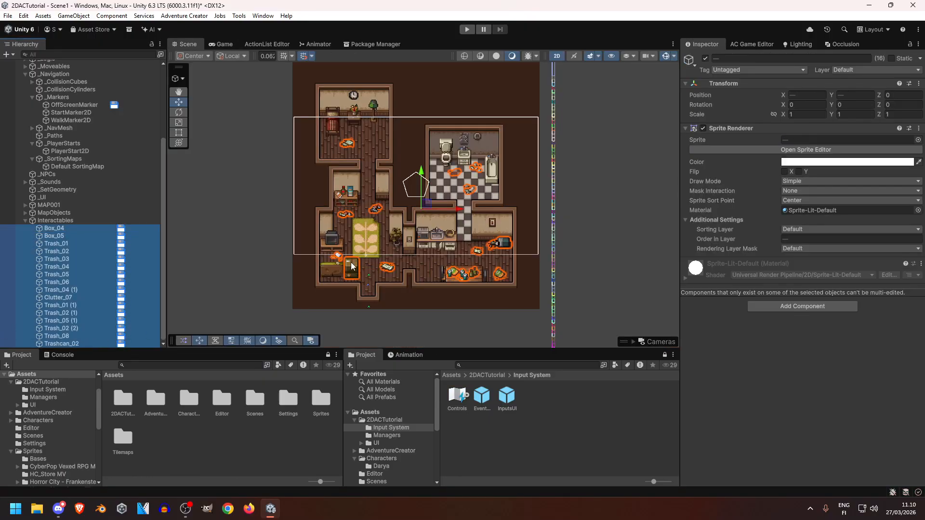
scroll(418, 270, "up", 3)
left_click(802, 307)
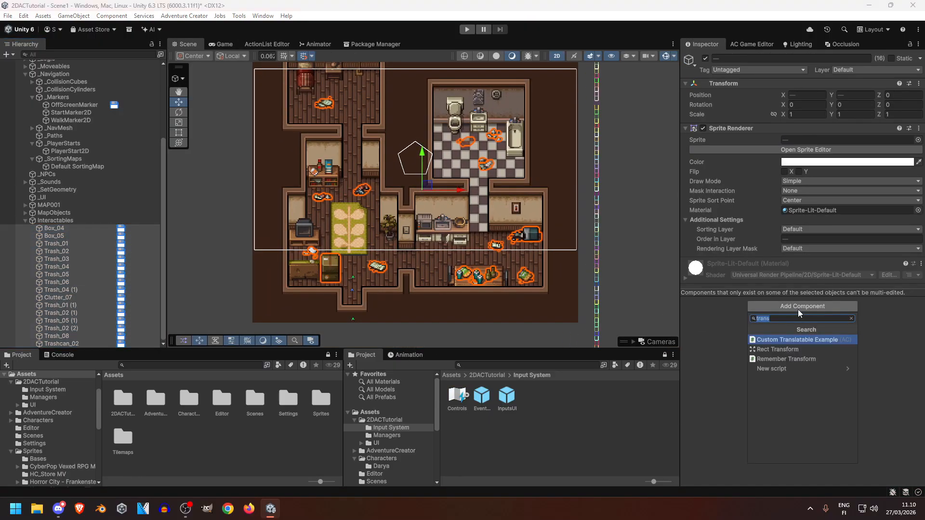
scroll(797, 406, "down", 3)
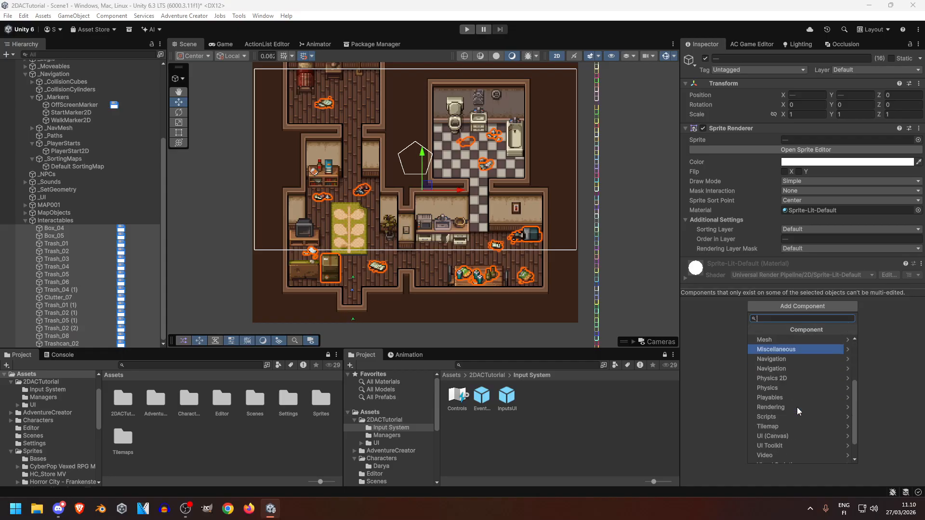
left_click(786, 378)
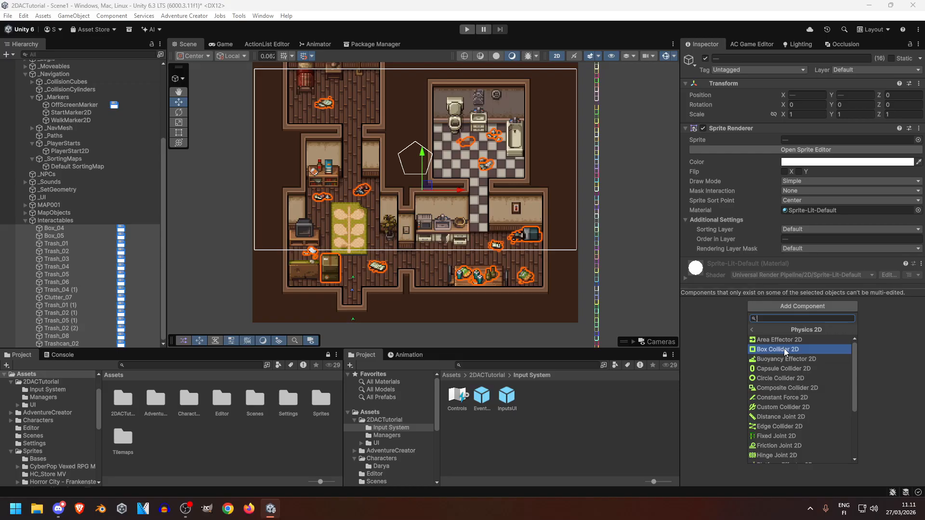
scroll(791, 383, "down", 4)
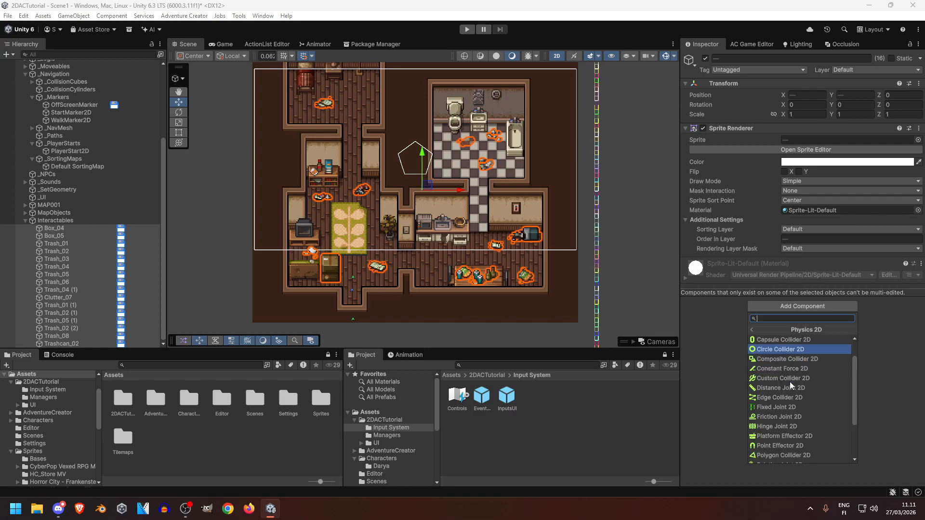
scroll(790, 383, "up", 4)
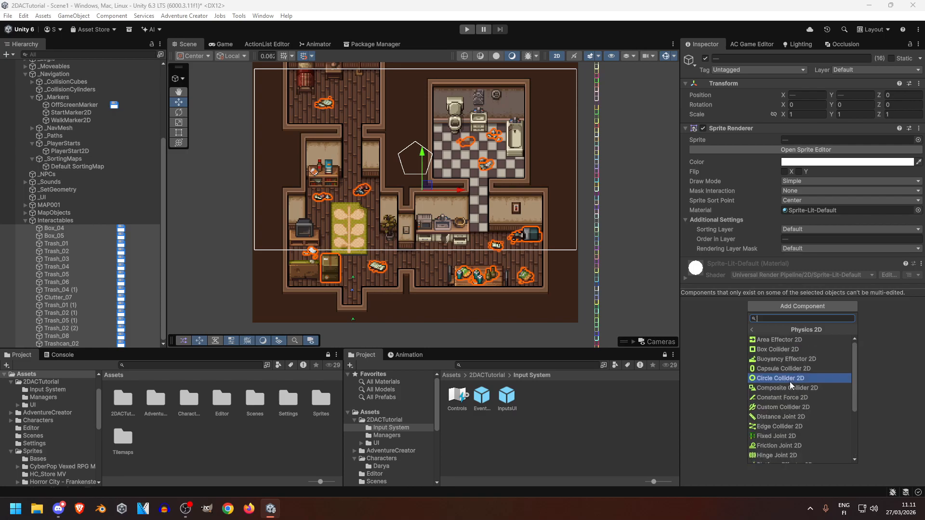
left_click(763, 350)
scroll(345, 263, "up", 1)
scroll(402, 199, "up", 4)
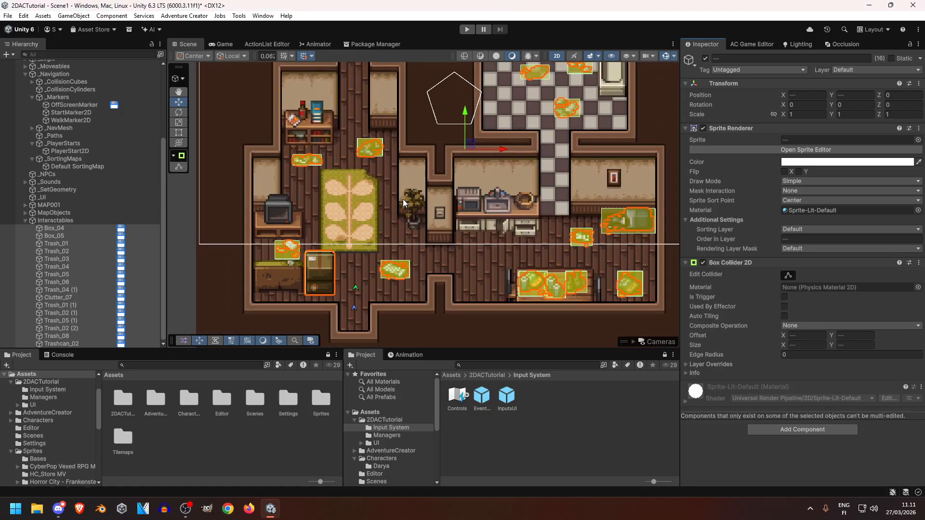
Step: Inspect the new collider outlines around the rooms and the Box Collider 2D settings of Box_05 and Box_04
middle_click_drag(412, 198, 413, 227)
middle_click_drag(492, 295, 472, 183)
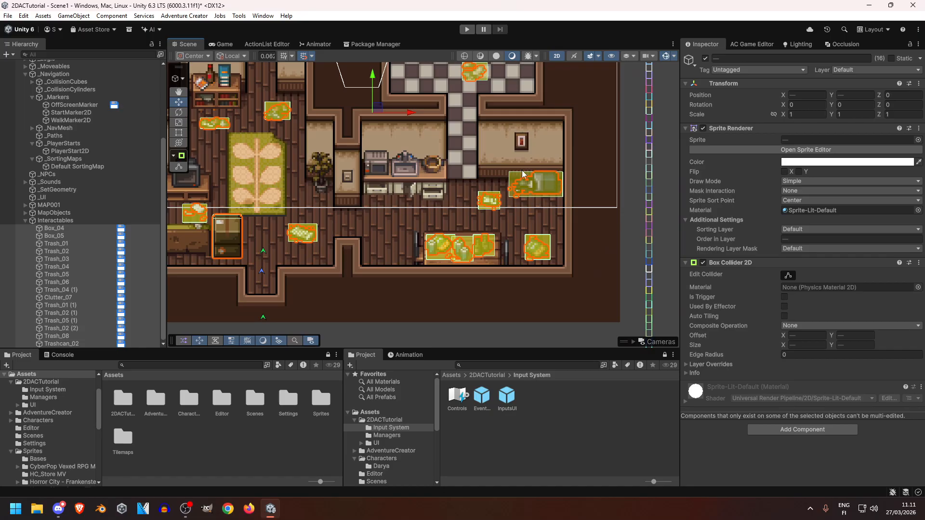
middle_click_drag(357, 206, 504, 238)
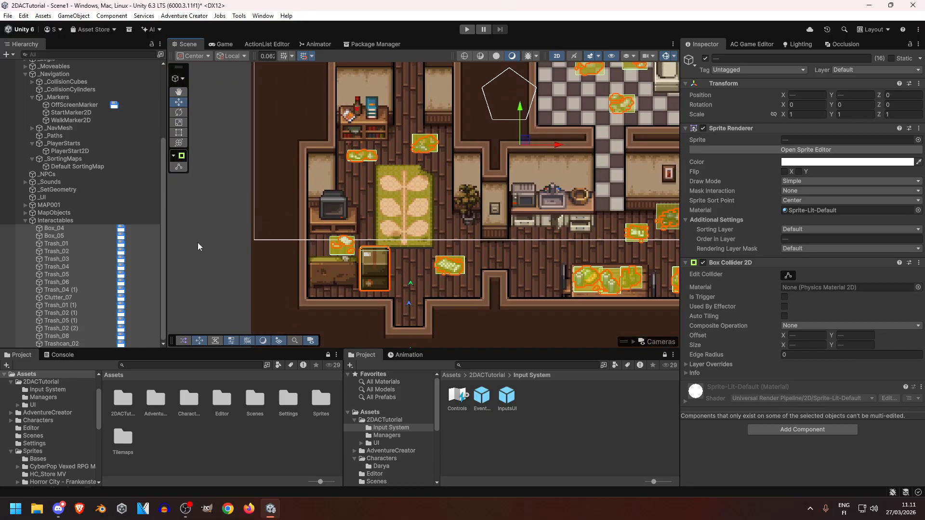
left_click(63, 236)
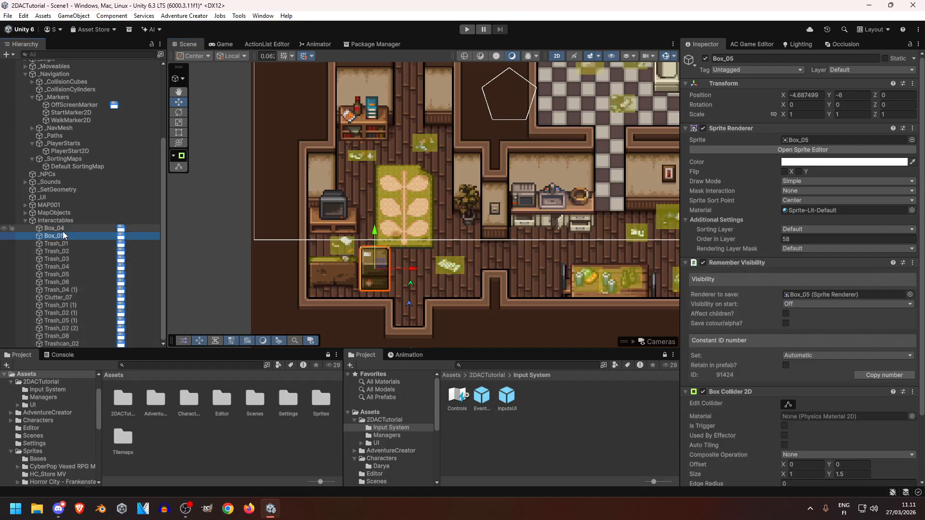
scroll(747, 297, "down", 3)
left_click(58, 229)
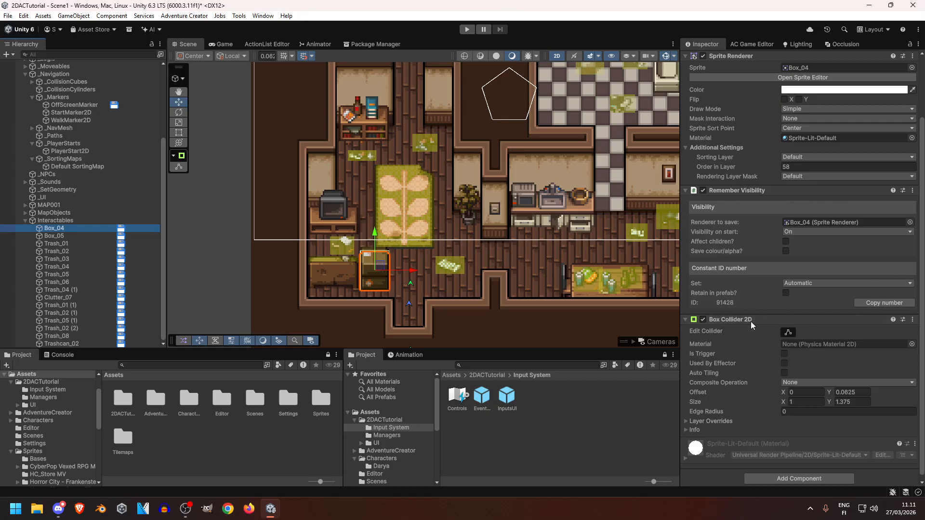
Step: Enable Is Trigger on the Box Collider 2D of all objects from Trash_01 through Trashcan_02
left_click(76, 244)
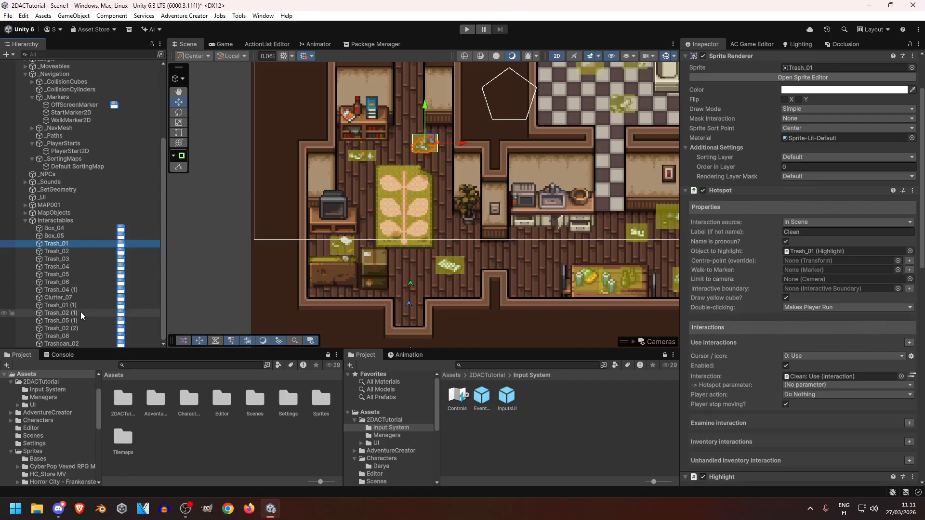
left_click(77, 343, "shift")
key("f")
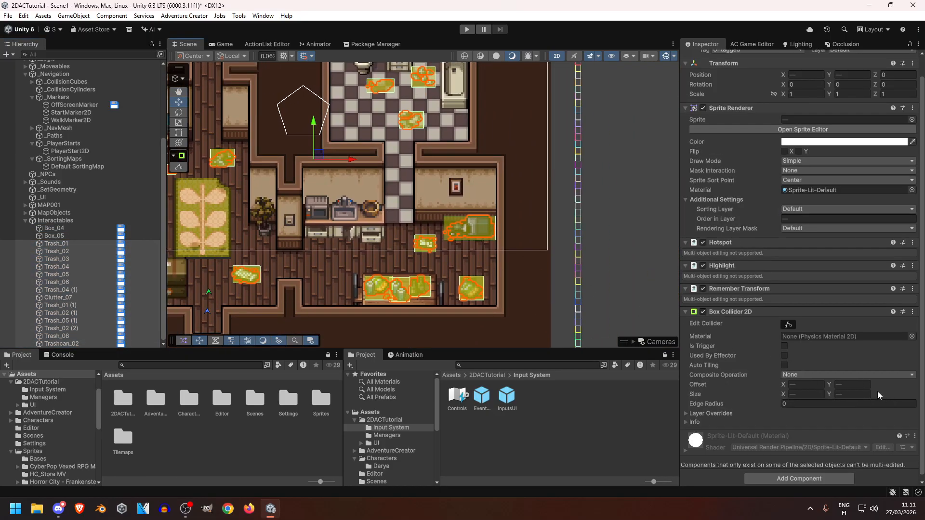
scroll(883, 392, "down", 1)
left_click(785, 343)
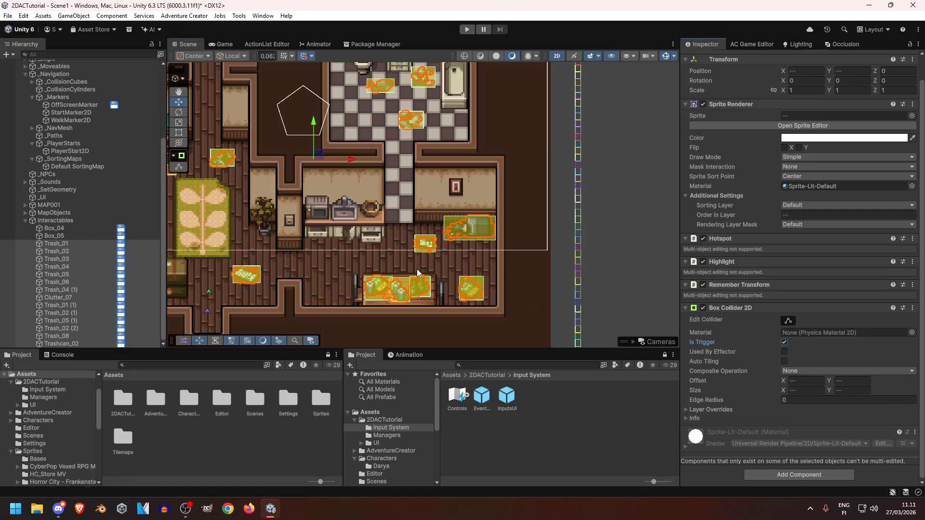
middle_click_drag(360, 239, 411, 261)
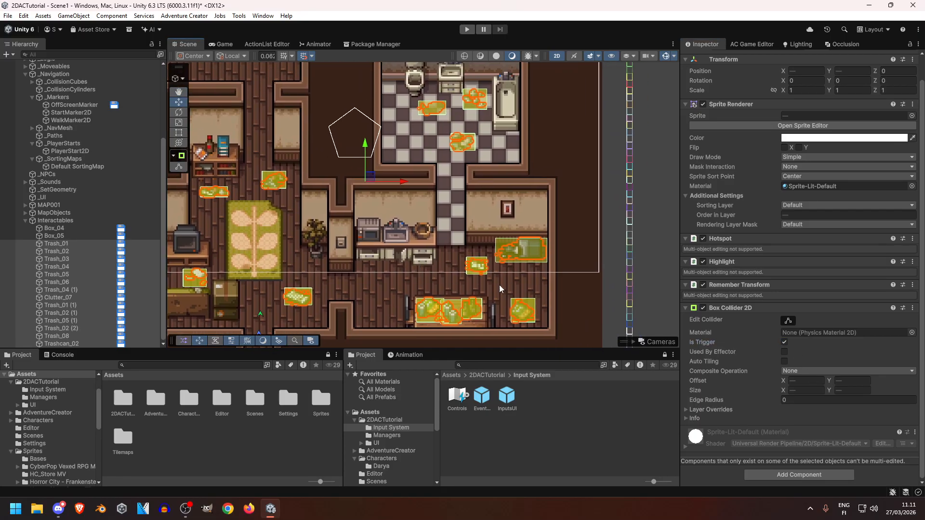
Step: Disable Is Trigger on the Box Collider 2D of Trashcan_02, the tipped-over trashcan beneath the framed picture
left_click(518, 250)
scroll(578, 277, "down", 4)
scroll(593, 285, "up", 4)
scroll(579, 309, "up", 3)
scroll(759, 348, "down", 10)
scroll(756, 371, "down", 1)
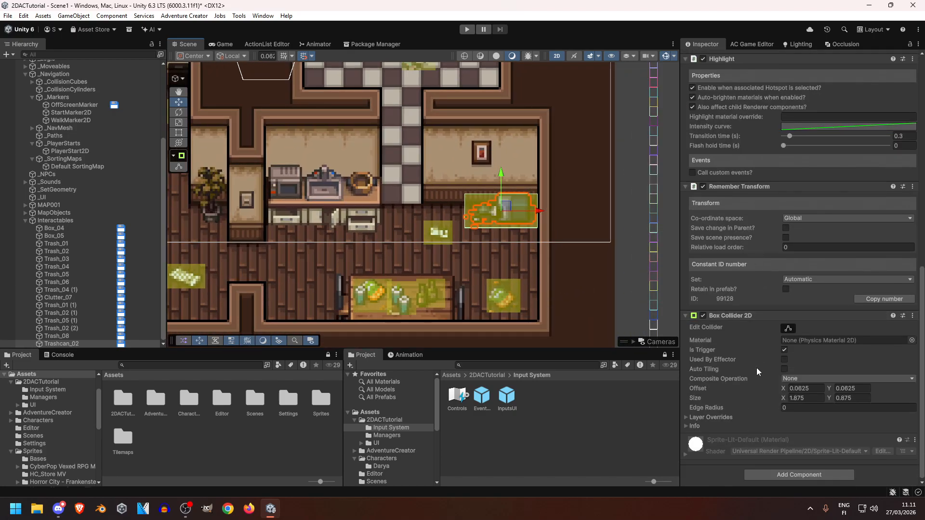
left_click(785, 350)
scroll(542, 245, "down", 3)
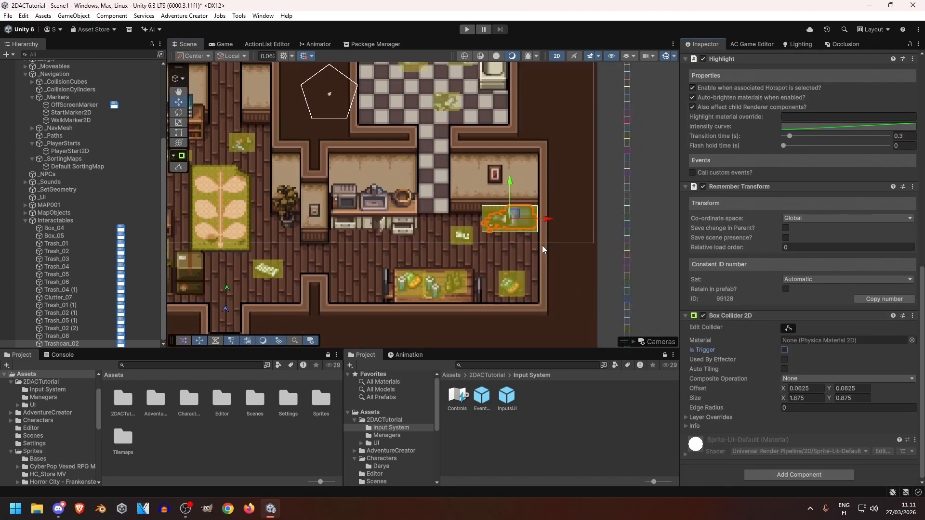
scroll(542, 245, "down", 3)
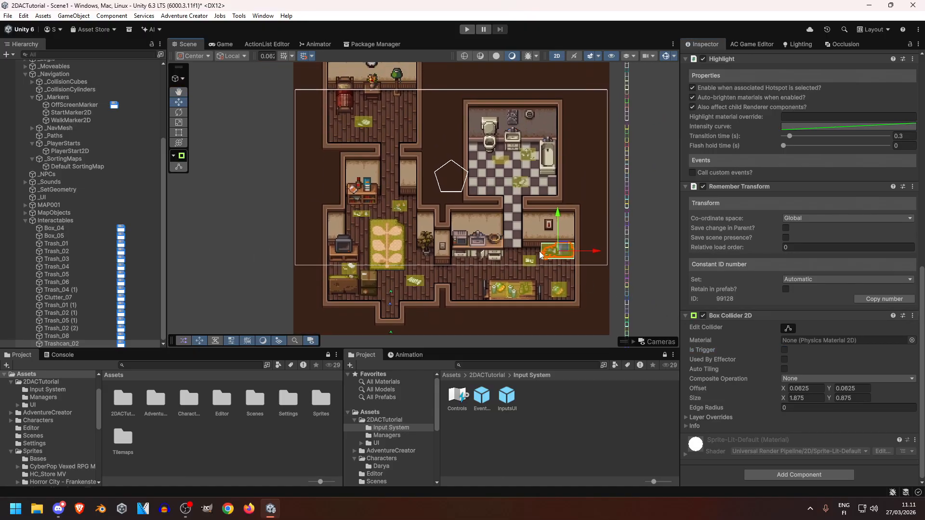
Step: Play the scene, walk the character up past the rug and try the Clean hotspot on the trash above it
left_click(465, 30)
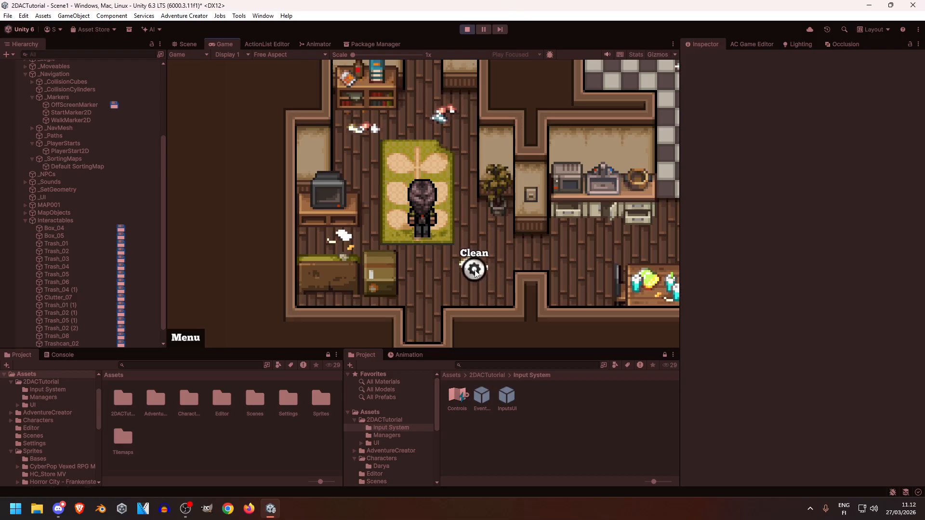
key("w")
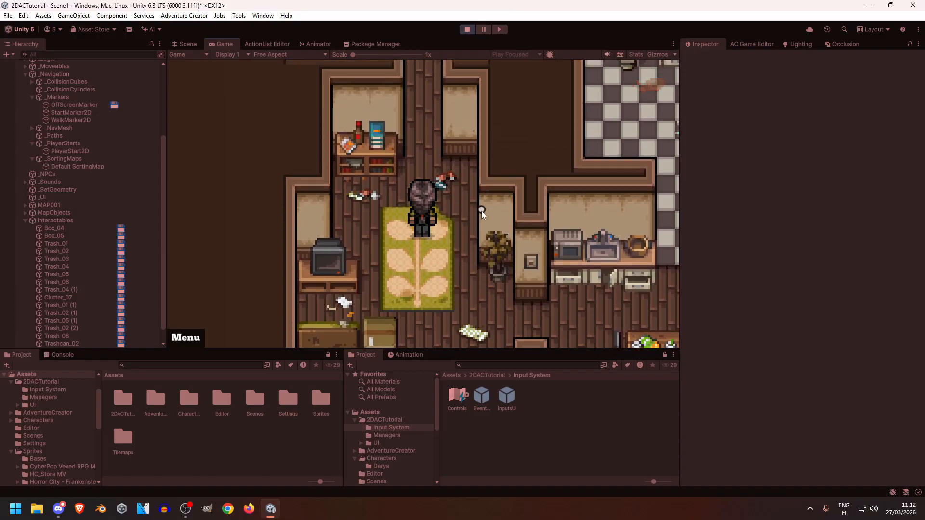
left_click(446, 182)
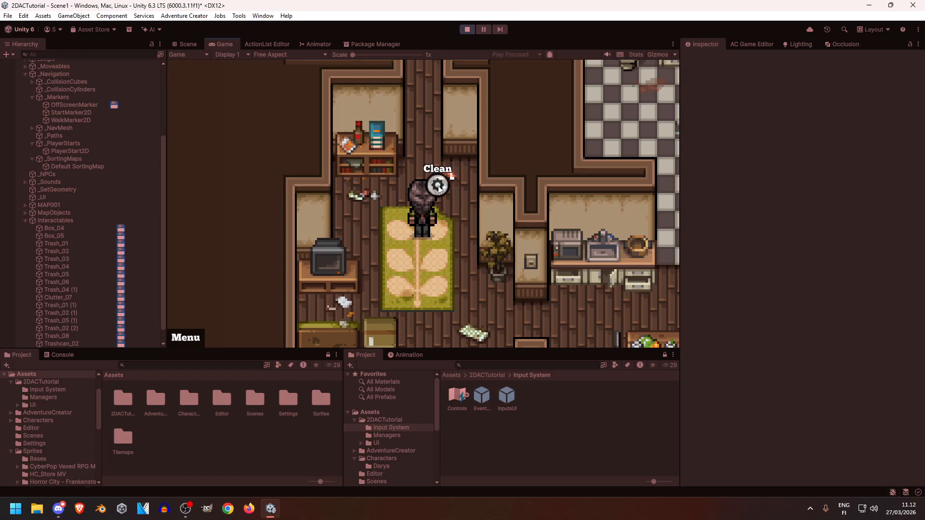
key("w")
key("d")
key("s")
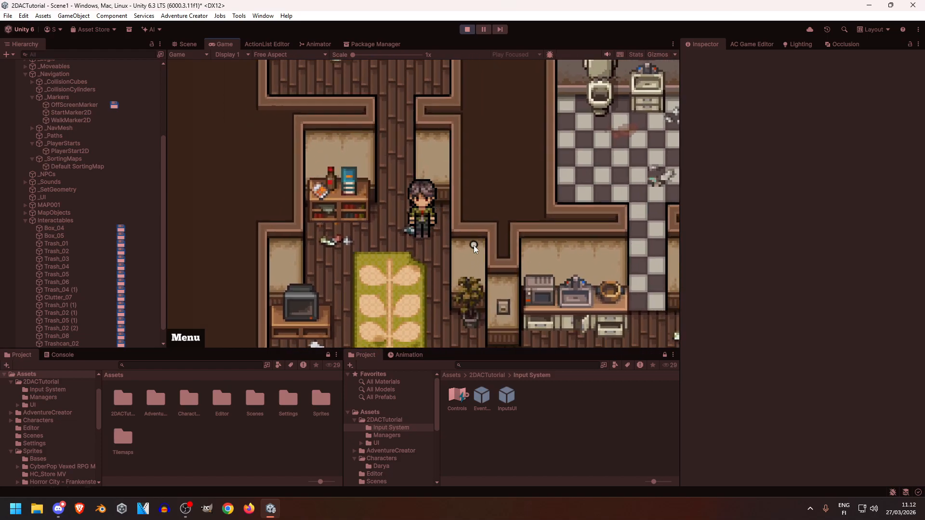
Step: Walk the character across the living room trash and around the box beside the cabinet to test collisions
key("a")
key("s")
key("d")
key("s")
key("d")
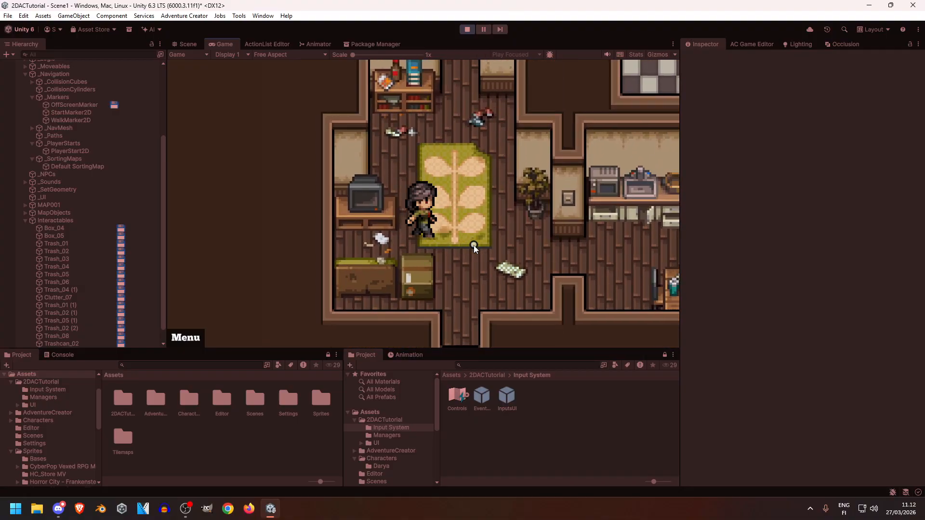
key("s")
key("a")
key("w")
key("a")
key("d")
key("s")
key("a")
key("s")
key("d")
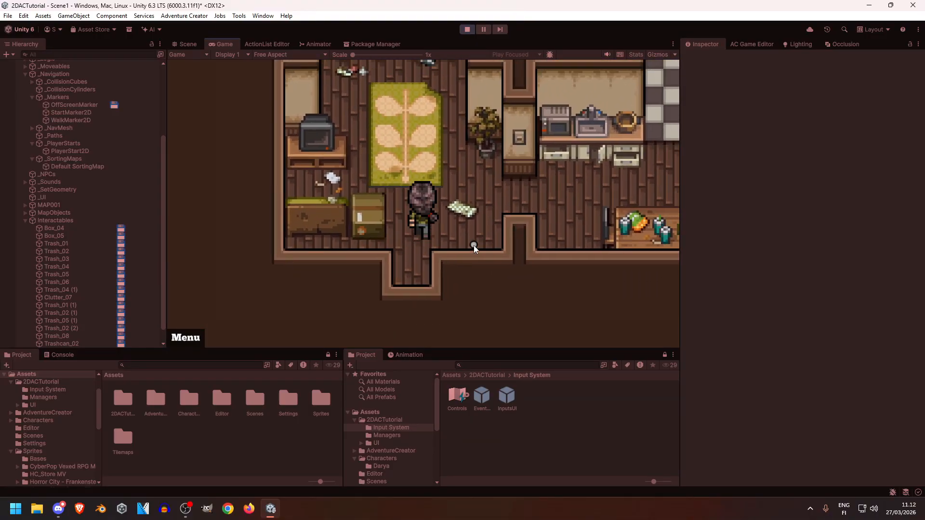
Step: Walk the character against the tipped-over trashcan to test its collision, and clean the trash on the floor below it
key("w")
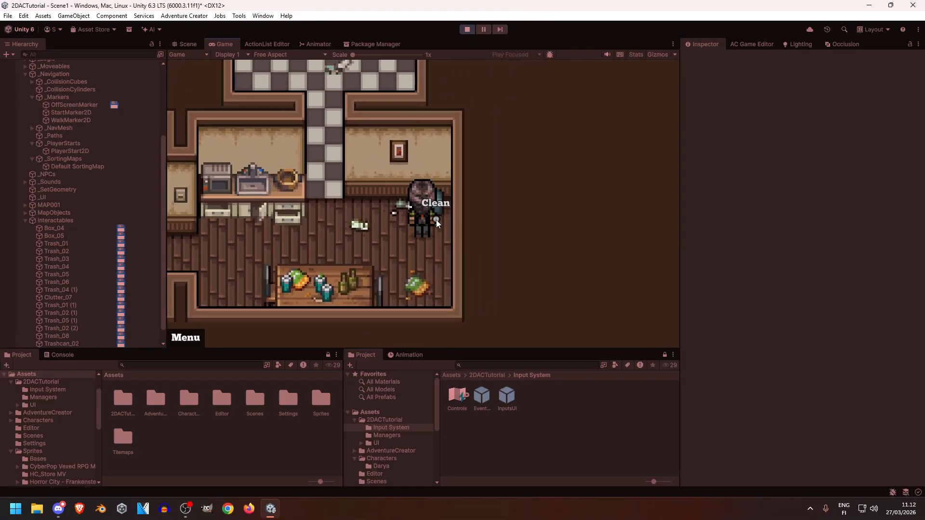
key("a")
key("d")
key("s")
key("d")
key("a")
key("w")
left_click(436, 263)
key("a")
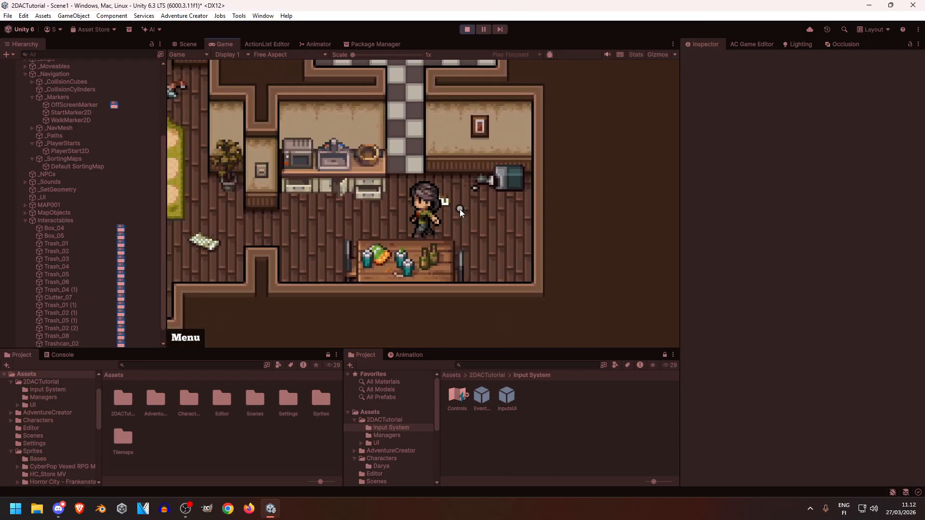
Step: Walk the character up into the bathroom and clean the trash pieces on its tiled floor
key("w")
left_click(446, 166)
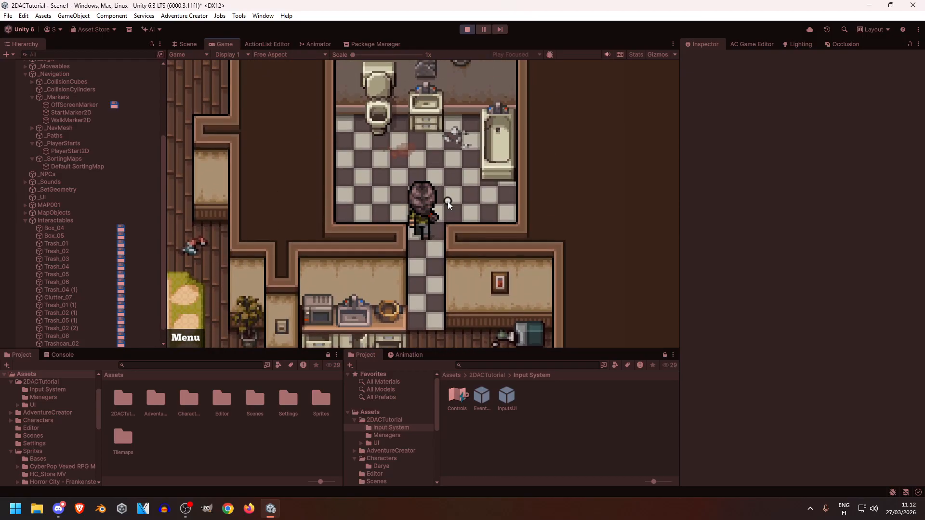
key("d")
left_click(404, 204)
left_click(450, 206)
key("s")
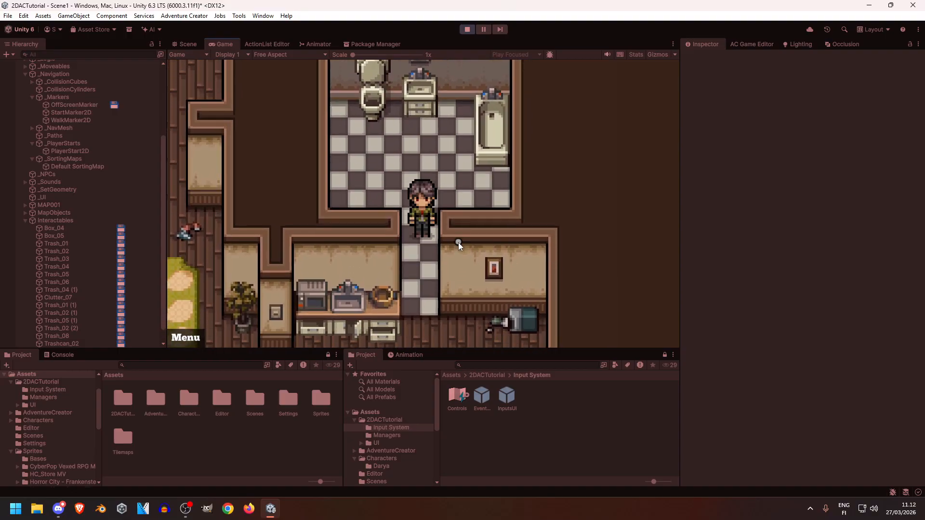
Step: Clean the trash on the dining table and around the living room rug, then head up toward the bedroom
key("a")
key("d")
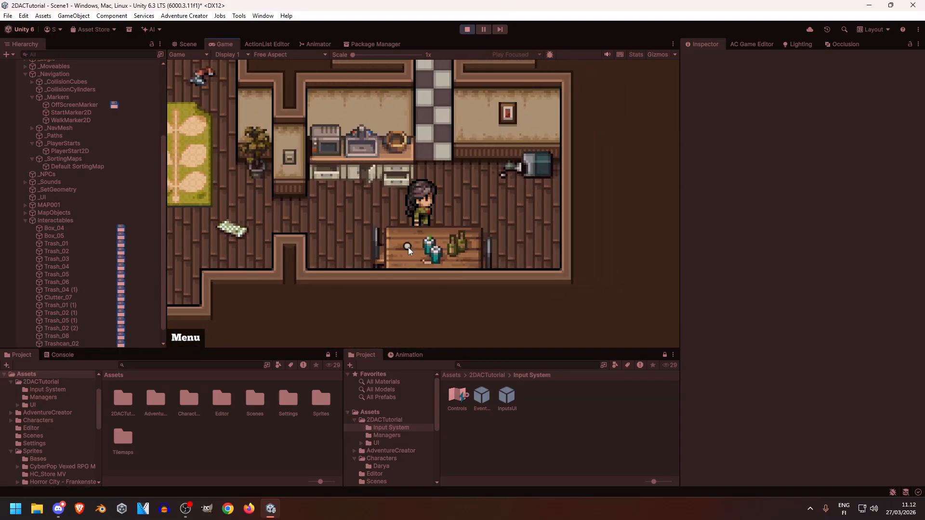
left_click(417, 253)
key("a")
left_click(389, 236)
key("w")
left_click(416, 192)
key("a")
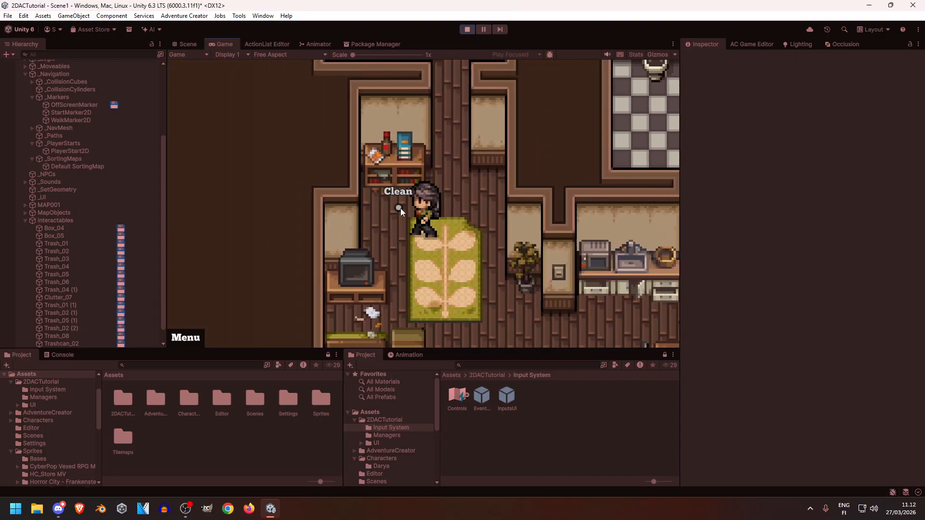
left_click(397, 207)
key("s")
left_click(379, 253)
key("w")
key("d")
key("w")
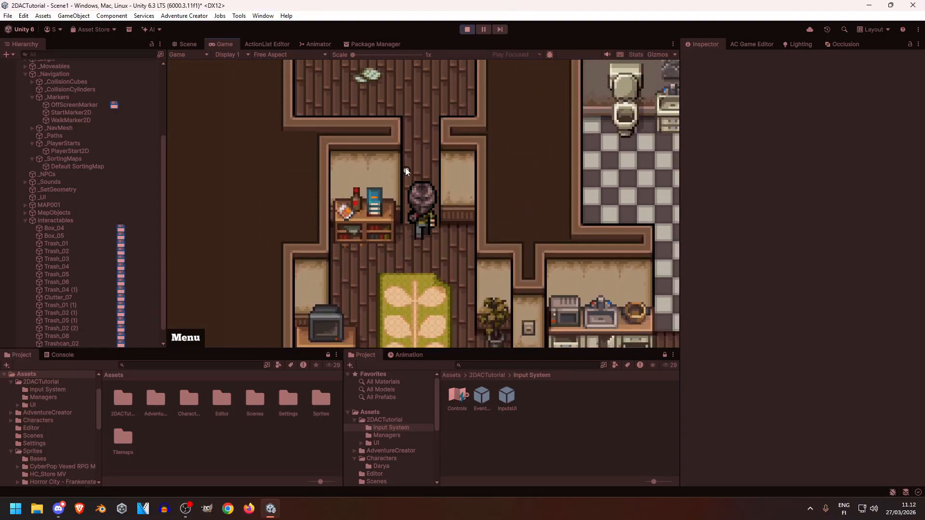
Step: Walk the character back down from the bedroom and stop the play test
key("s")
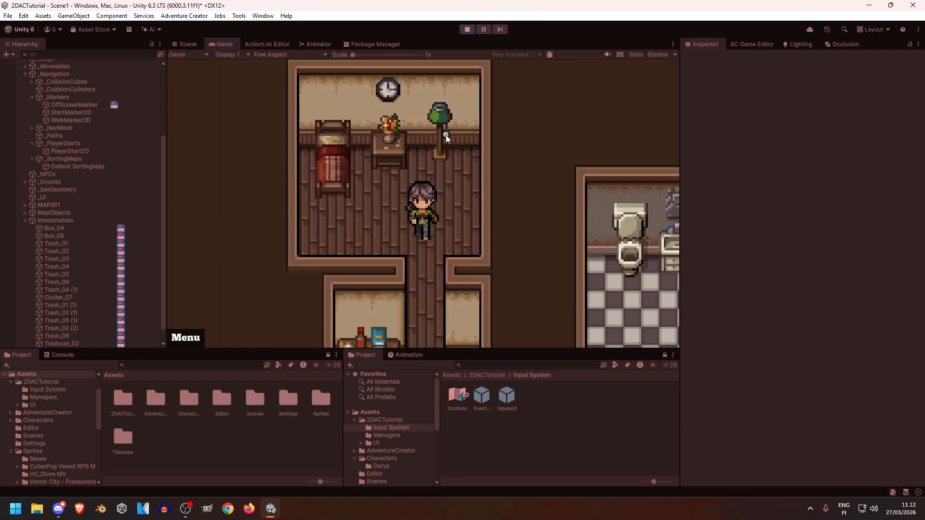
key("super")
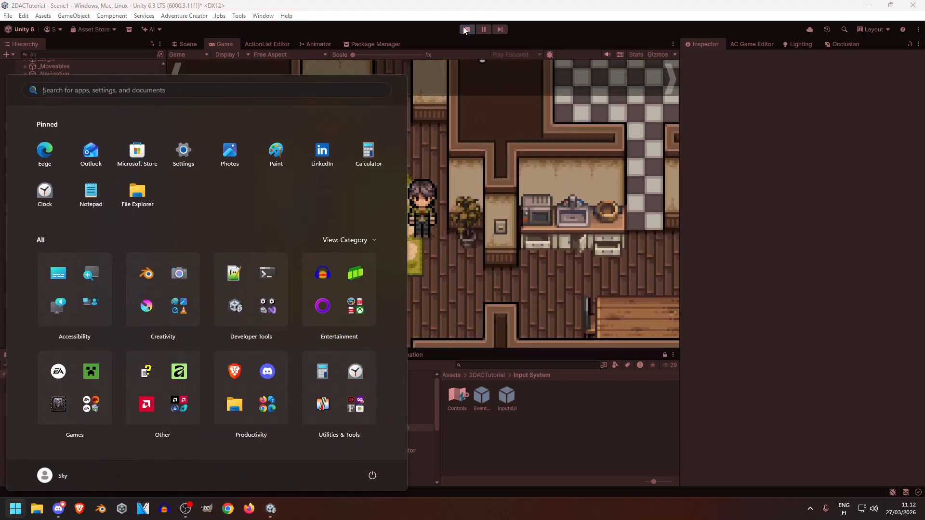
left_click(467, 29)
middle_click_drag(425, 174, 413, 201)
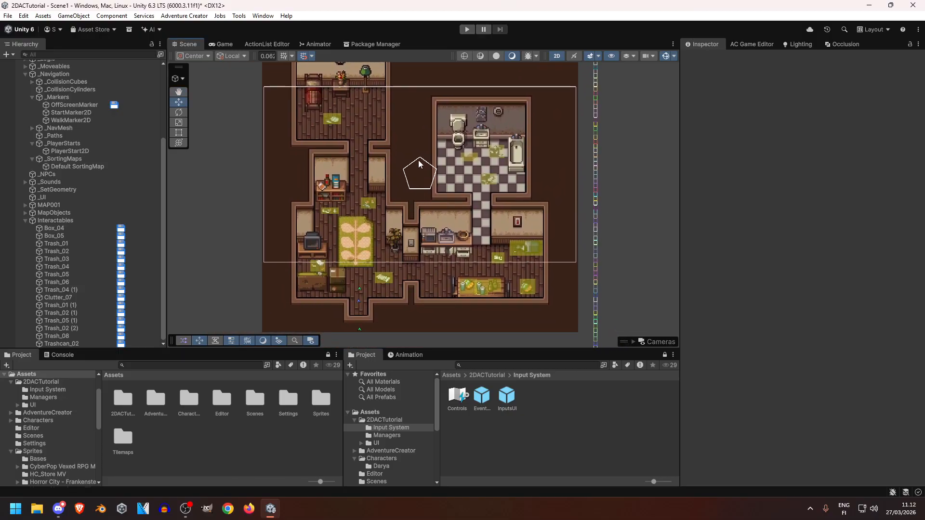
scroll(343, 267, "up", 5)
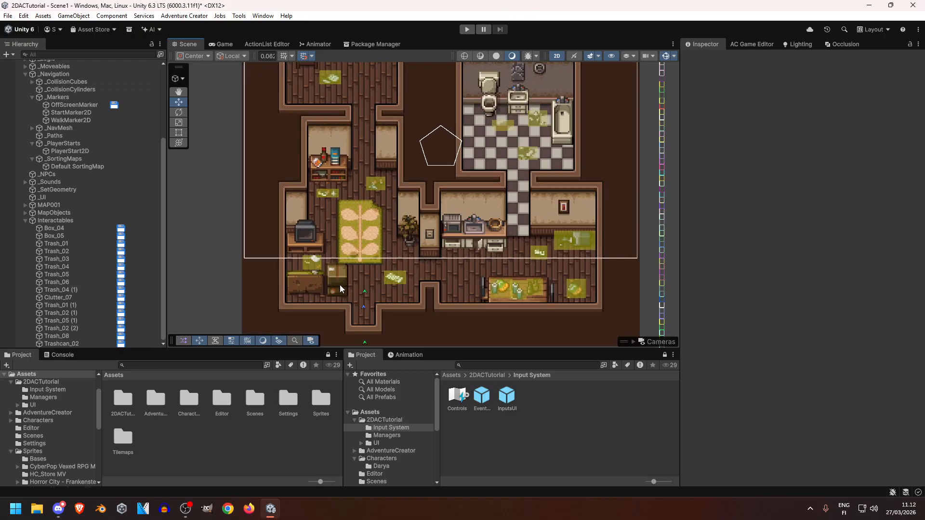
Step: Remove the Box Collider 2D component from Box_04
left_click(336, 273)
middle_click_drag(337, 273, 356, 246)
left_click(72, 238)
left_click(58, 227)
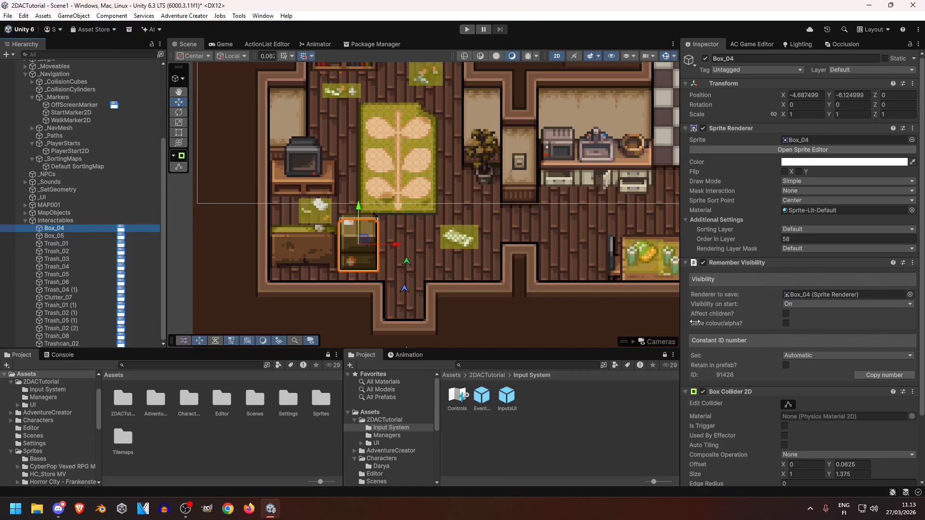
right_click(883, 392)
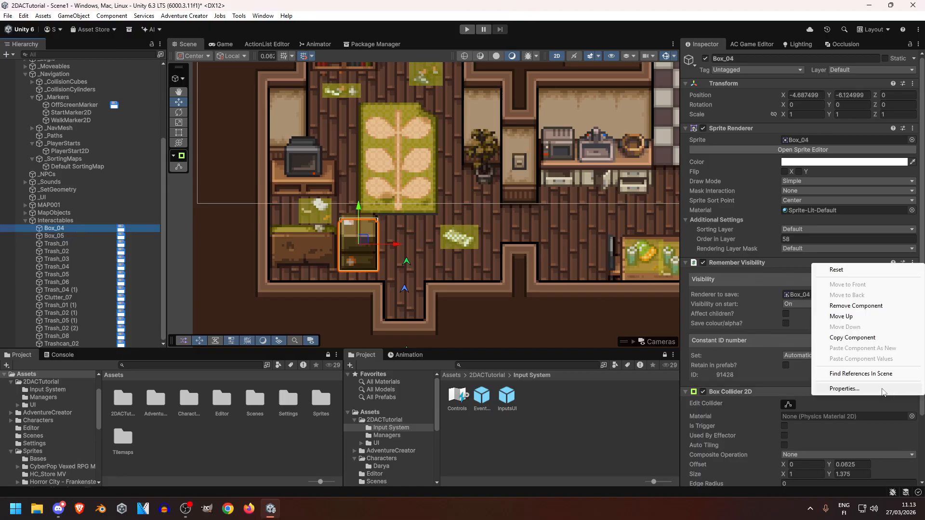
left_click(856, 306)
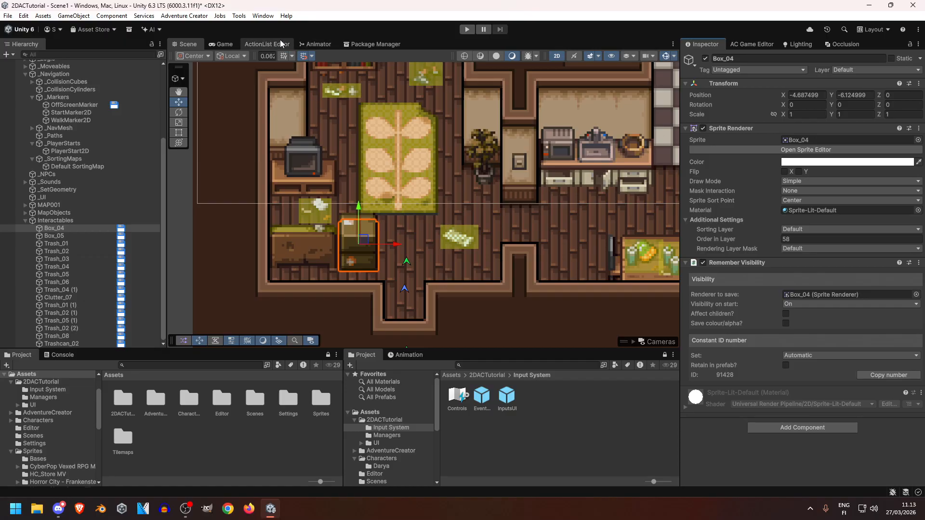
Step: Open the OnStartCutscene action list and find the Visibility action that hides Box_04
scroll(92, 128, "up", 5)
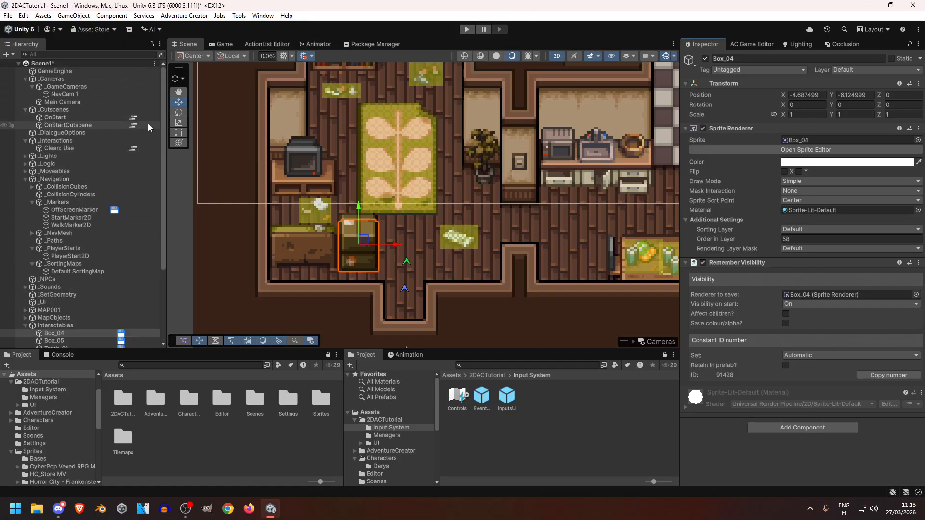
left_click(134, 119)
left_click(136, 125)
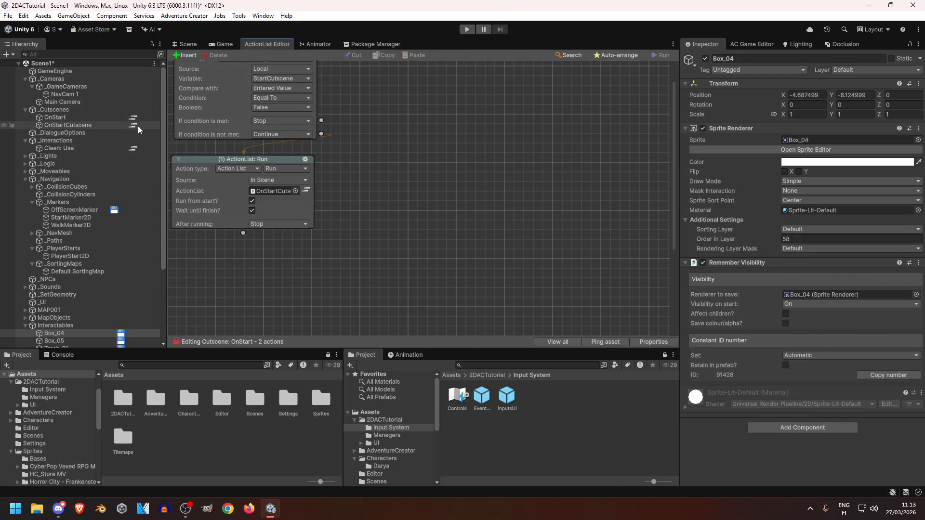
left_click(134, 126)
scroll(523, 159, "down", 3)
left_click_drag(674, 131, 670, 183)
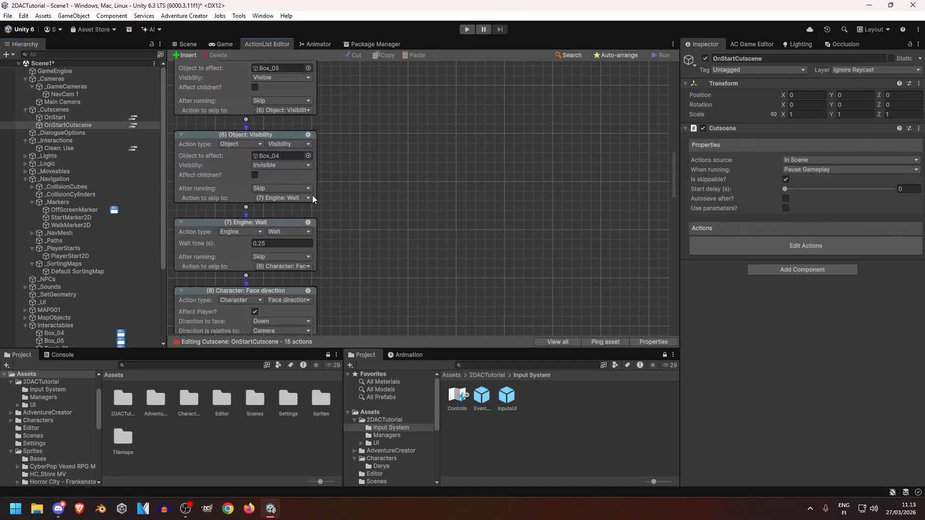
scroll(403, 192, "down", 2)
scroll(403, 192, "down", 1)
Step: Add a new action to OnStartCutscene in the empty space beside the Visibility actions and set its type to Object: Teleport
right_click(355, 162)
left_click(371, 167)
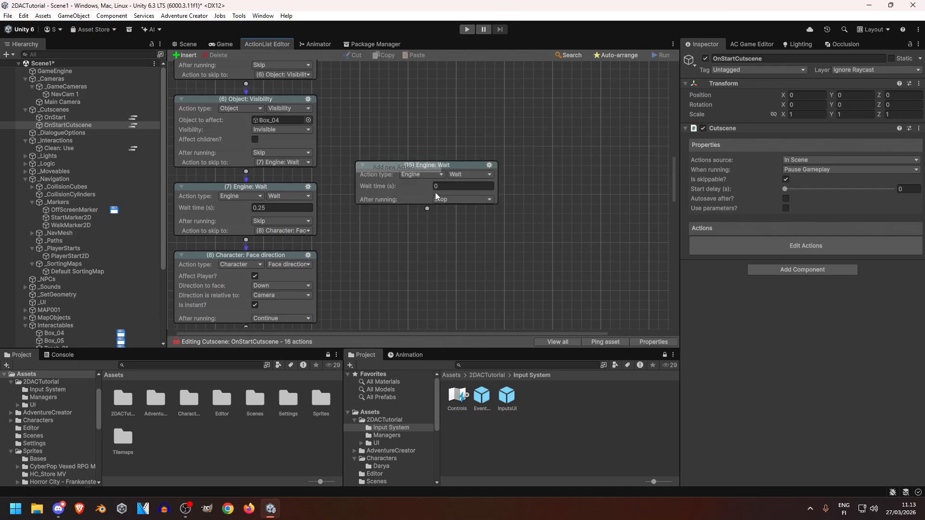
left_click(422, 174)
left_click(426, 312)
left_click(480, 174)
left_click(476, 333)
Step: Make the new Teleport action move Box_04 to OffScreenMarker
scroll(91, 307, "down", 5)
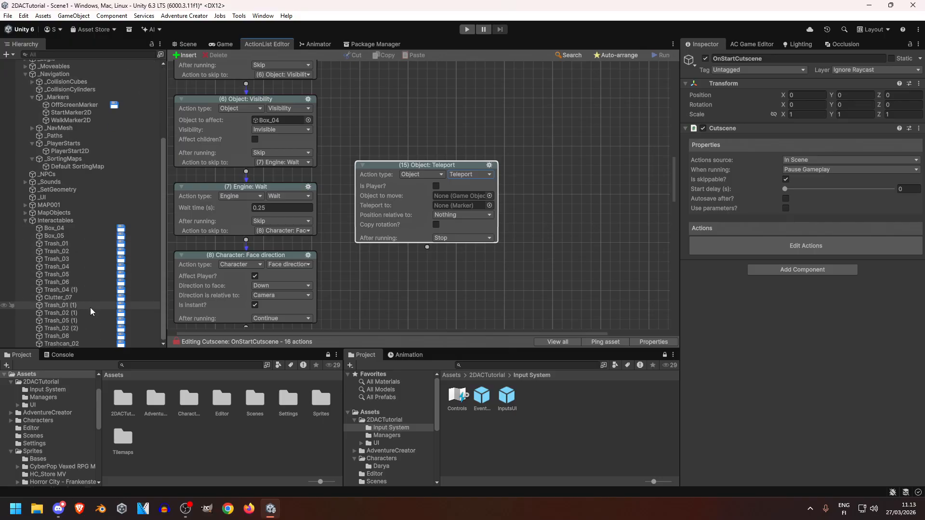
scroll(95, 269, "up", 3)
left_click(68, 276)
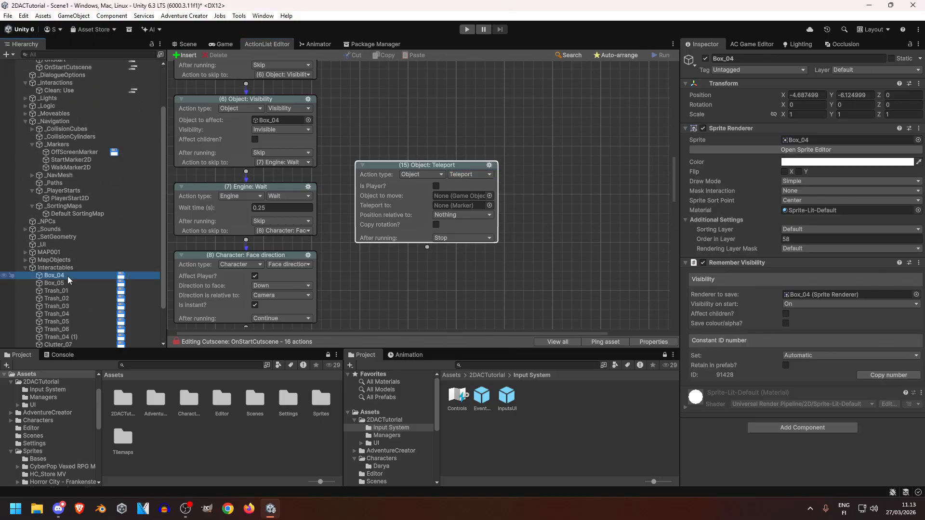
left_click(188, 43)
left_click(258, 42)
left_click_drag(54, 275, 475, 212)
left_click(489, 205)
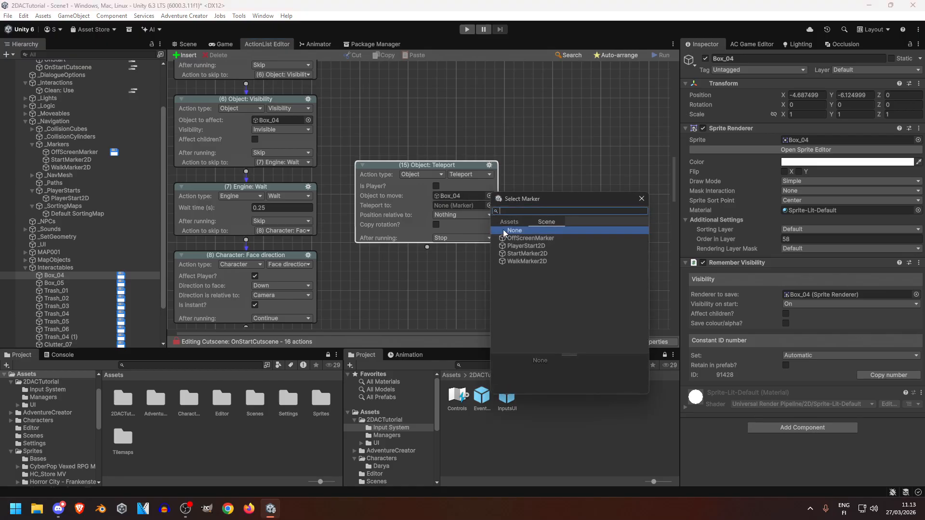
double_click(531, 238)
Step: Link the Visibility action that hides Box_04 to the new Teleport action and auto-arrange the action list
left_click_drag(245, 172, 302, 219)
right_click(581, 163)
left_click(617, 212)
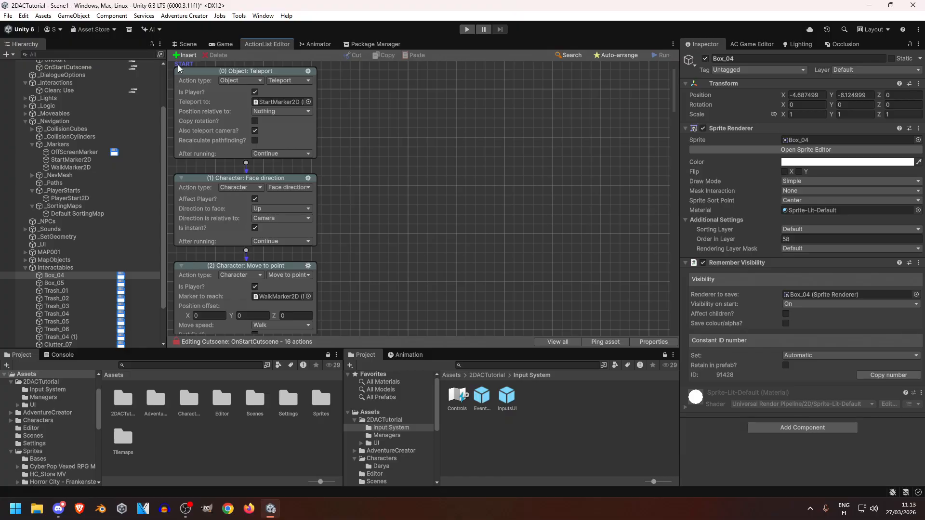
Step: Shrink Box_05's box collider to the lower part of the box, about 0.57 high with a Y offset of about -0.37
left_click(186, 44)
left_click(55, 283)
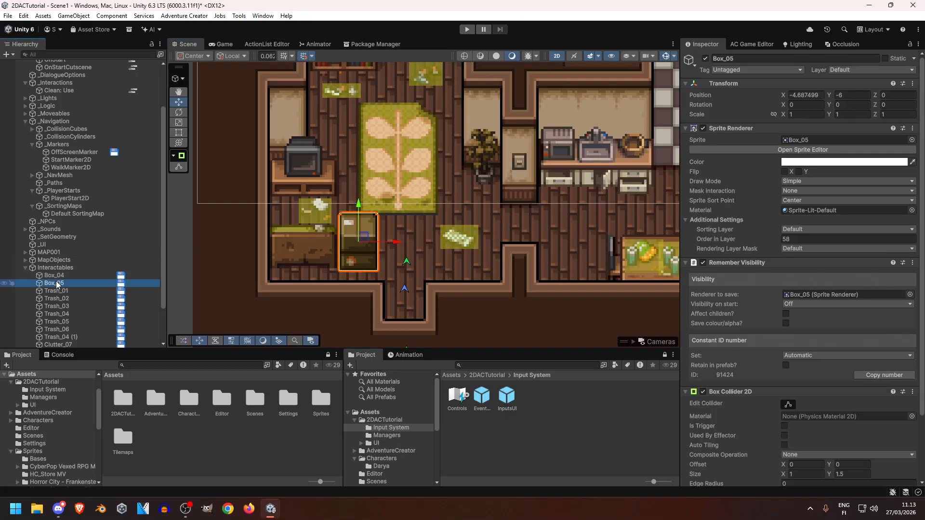
left_click(789, 403)
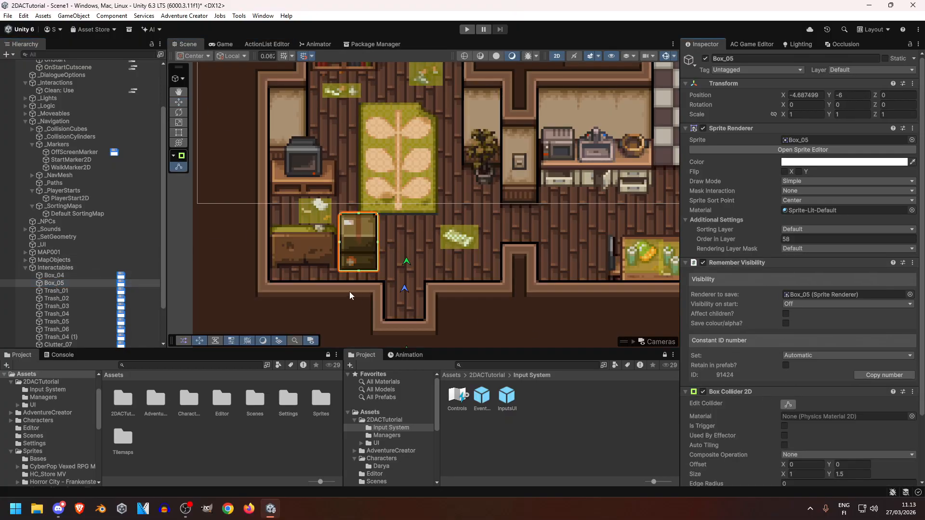
scroll(349, 291, "up", 3)
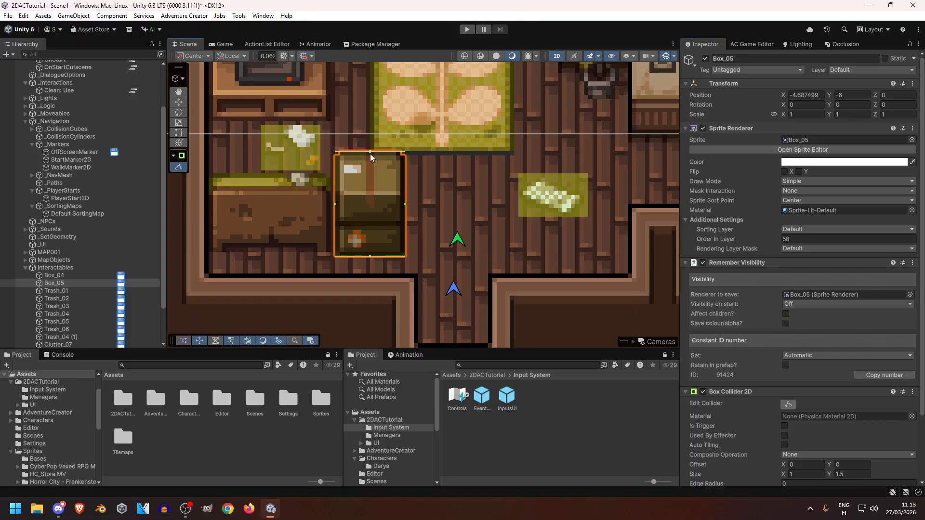
left_click_drag(370, 153, 370, 219)
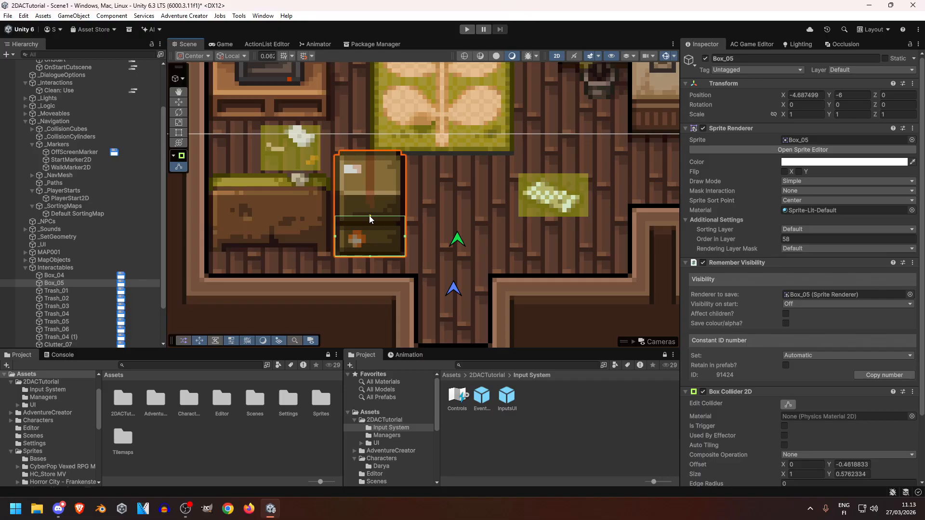
left_click_drag(370, 256, 370, 250)
left_click_drag(368, 212, 367, 210)
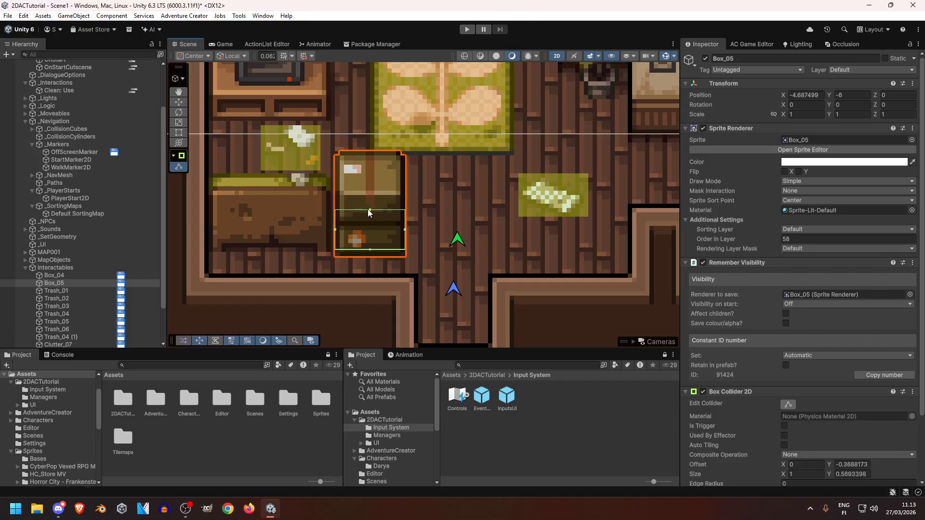
scroll(415, 210, "down", 8)
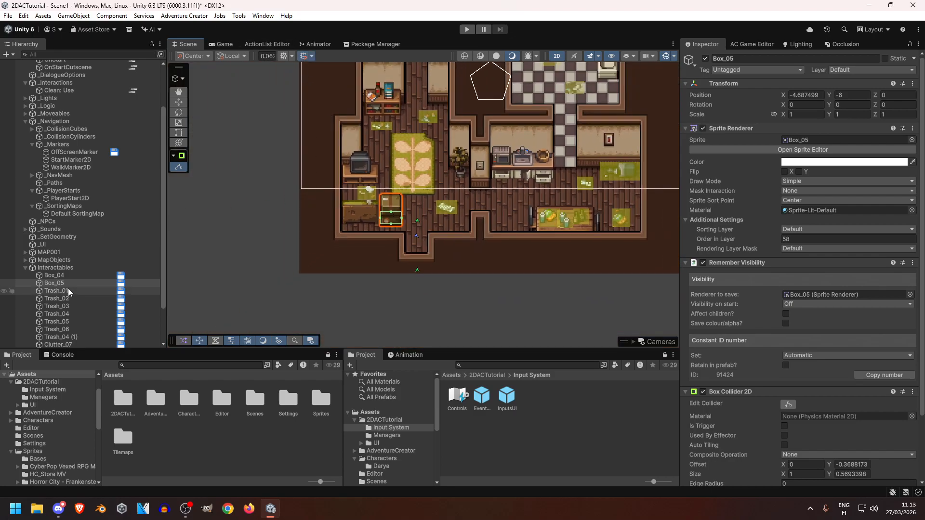
left_click(287, 212)
middle_click_drag(435, 193, 393, 261)
scroll(373, 237, "down", 3)
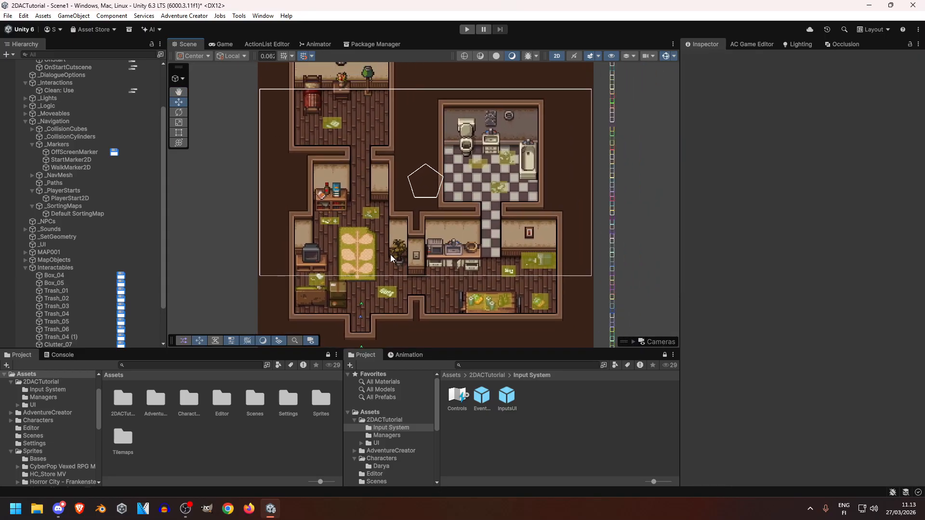
scroll(65, 295, "down", 3)
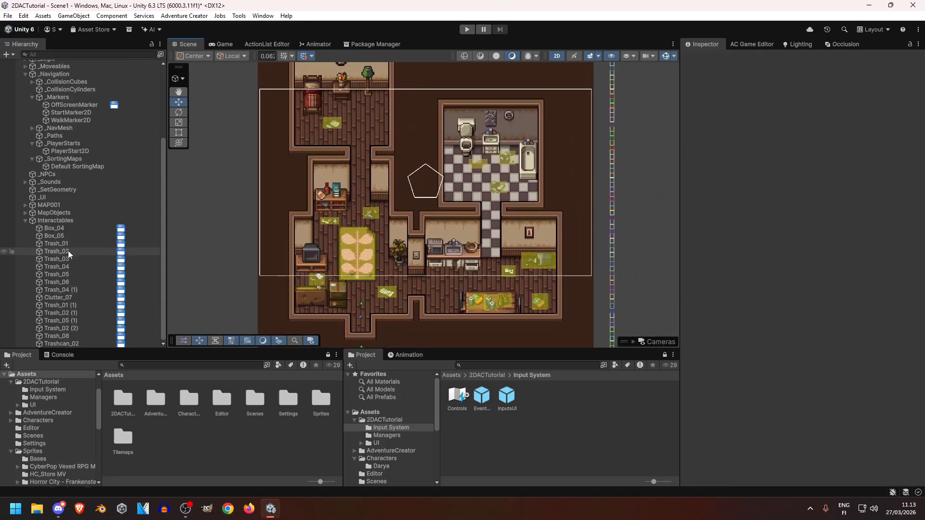
left_click(62, 343)
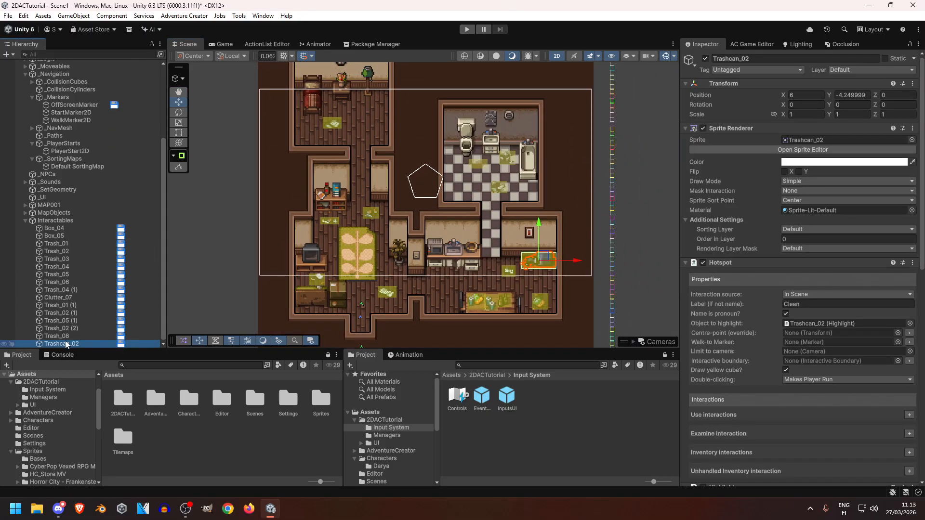
left_click(65, 229)
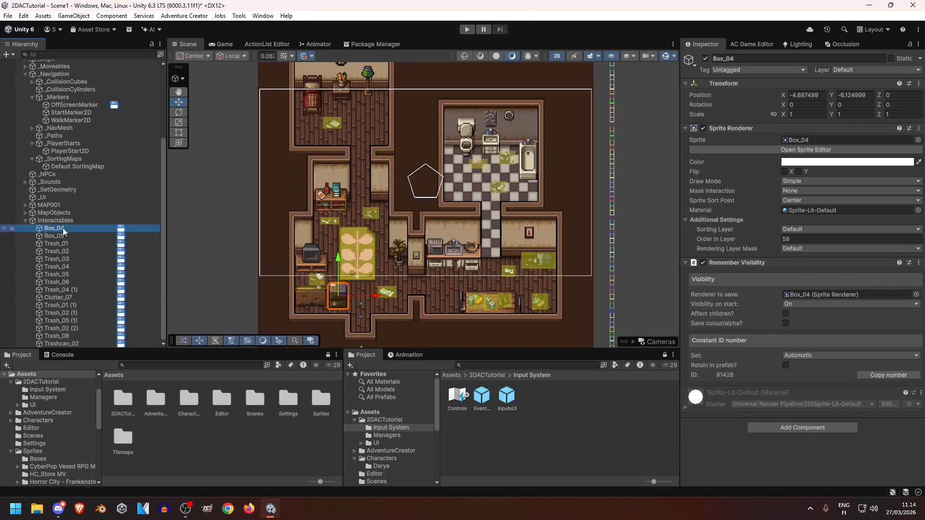
Step: Duplicate the OnStartCutscene object and rename the copy TrashCheck
scroll(65, 230, "up", 5)
left_click(73, 126)
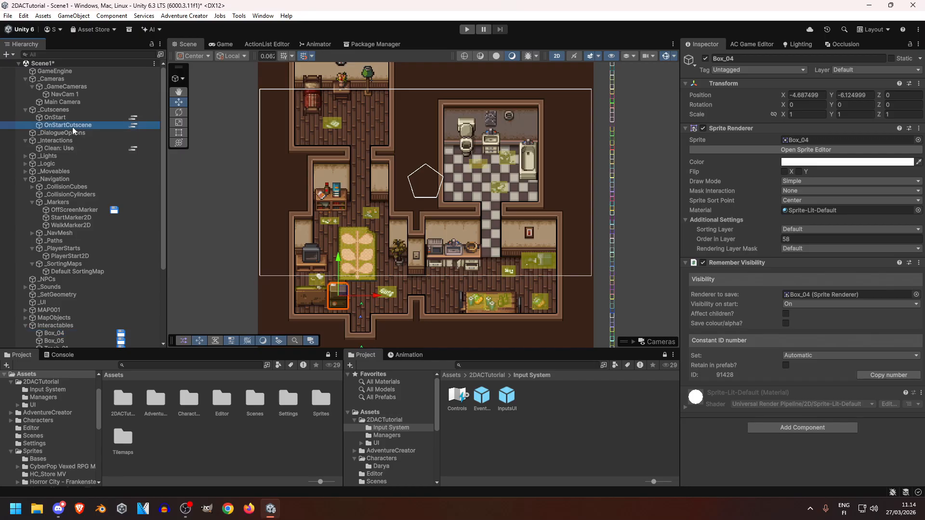
key("ctrl+d")
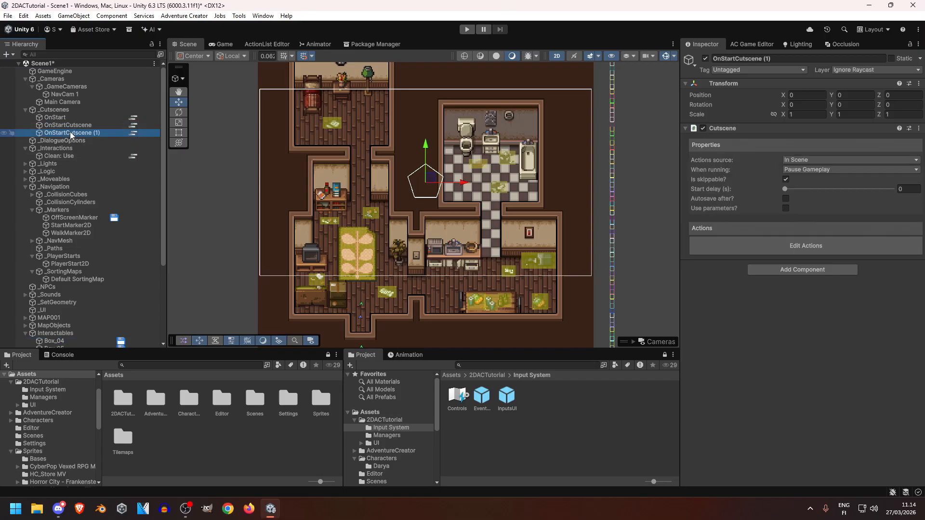
key("F2")
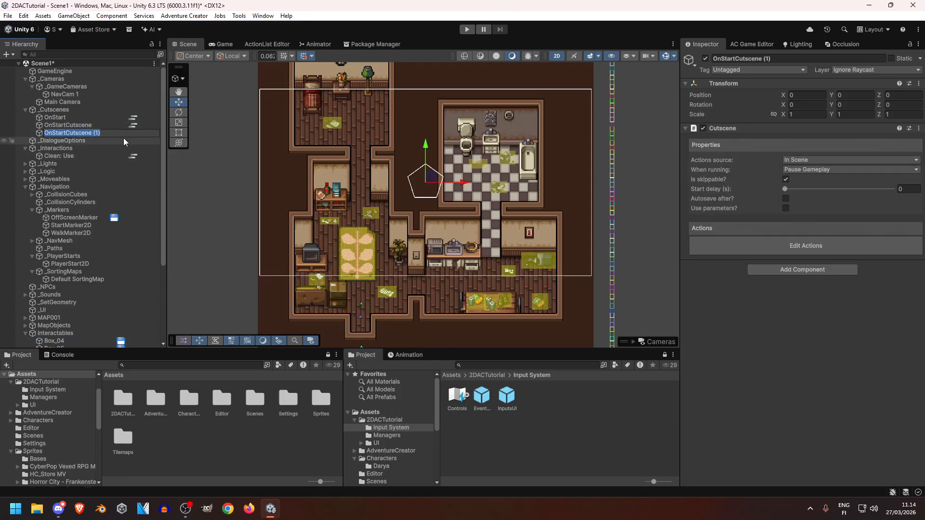
type("TrashCheck")
key("Return")
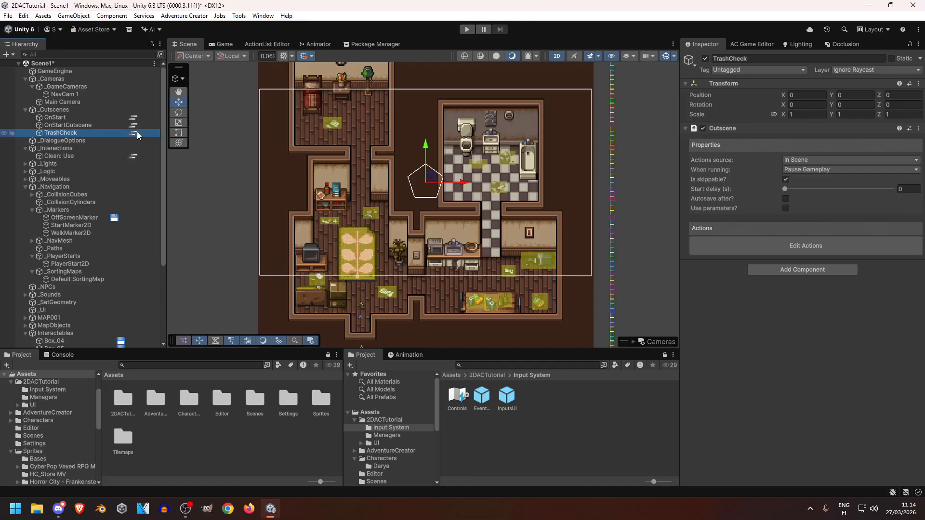
Step: Open the TrashCheck action list, select all of its copied actions and delete them
left_click(135, 133)
right_click(390, 123)
mouse_move(442, 149)
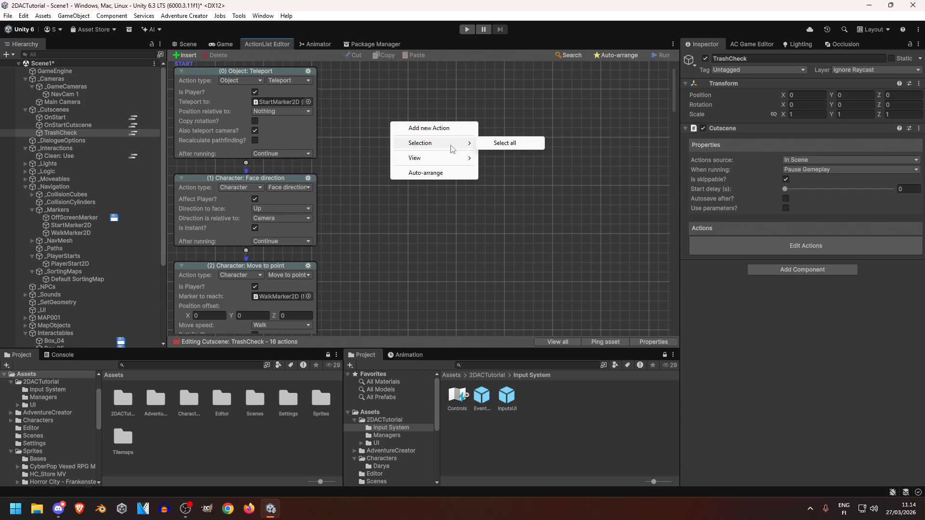
left_click(504, 143)
right_click(343, 124)
left_click(395, 192)
Step: Change TrashCheck's remaining action to Variable: Check with Local as its source
left_click(240, 81)
left_click(260, 307)
left_click(289, 81)
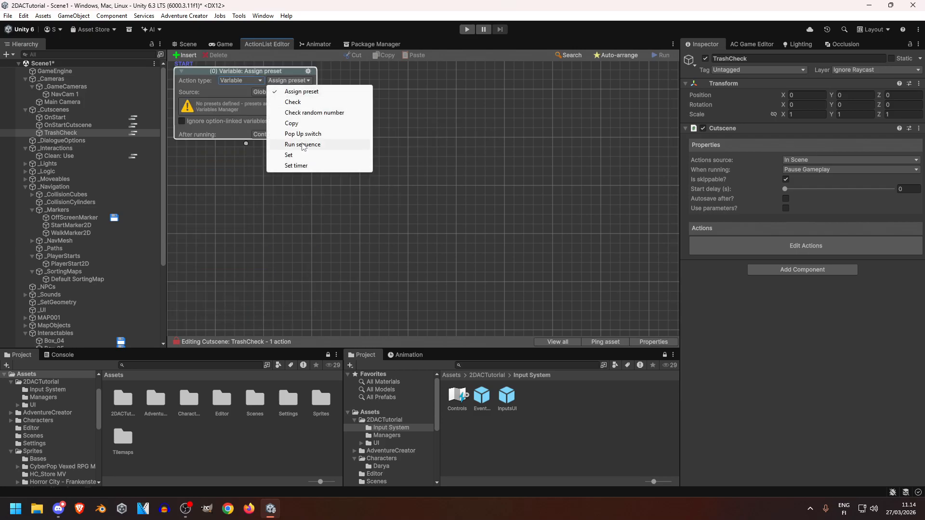
left_click(293, 101)
left_click(282, 92)
left_click(308, 112)
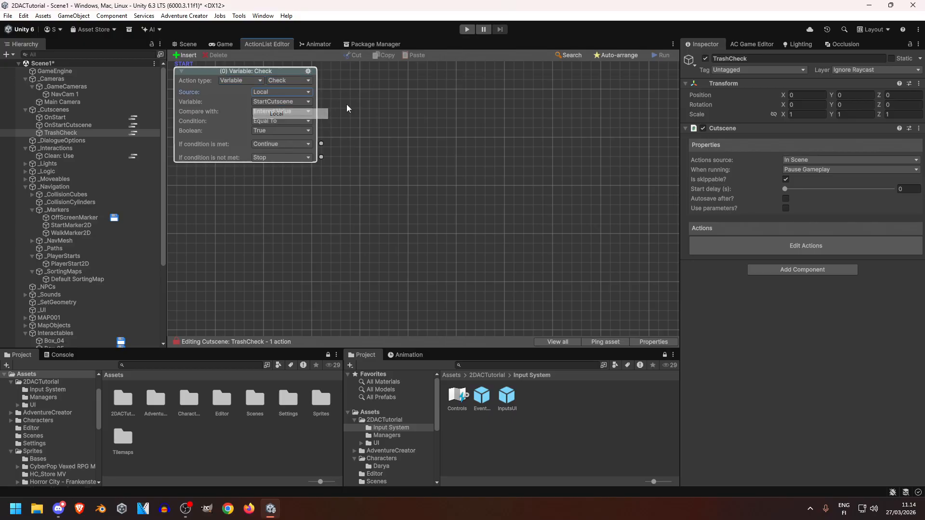
Step: Create a local Integer variable labelled TrashCheck and choose it as the variable tested by the Check action
left_click(751, 44)
left_click(894, 59)
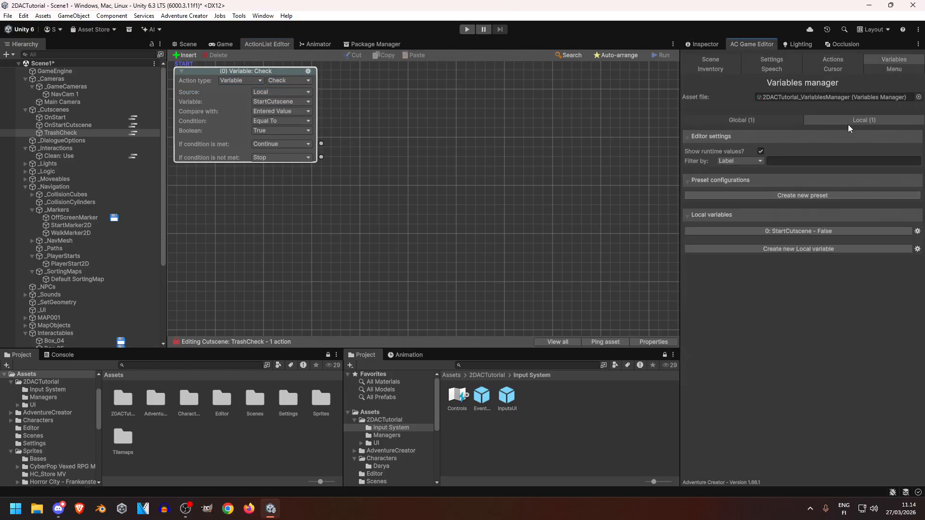
left_click(815, 249)
left_click(809, 294)
type("TrashCheck")
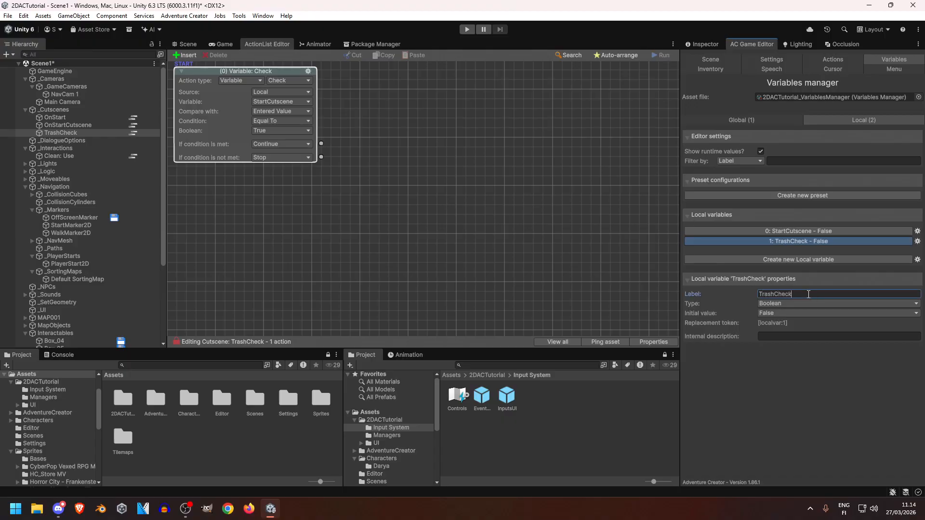
left_click(794, 304)
left_click(789, 325)
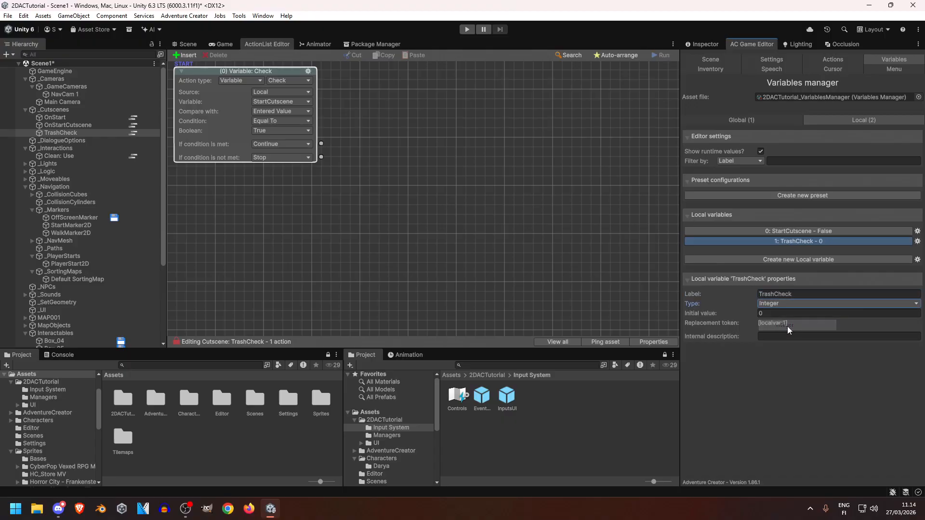
left_click(270, 103)
left_click(282, 119)
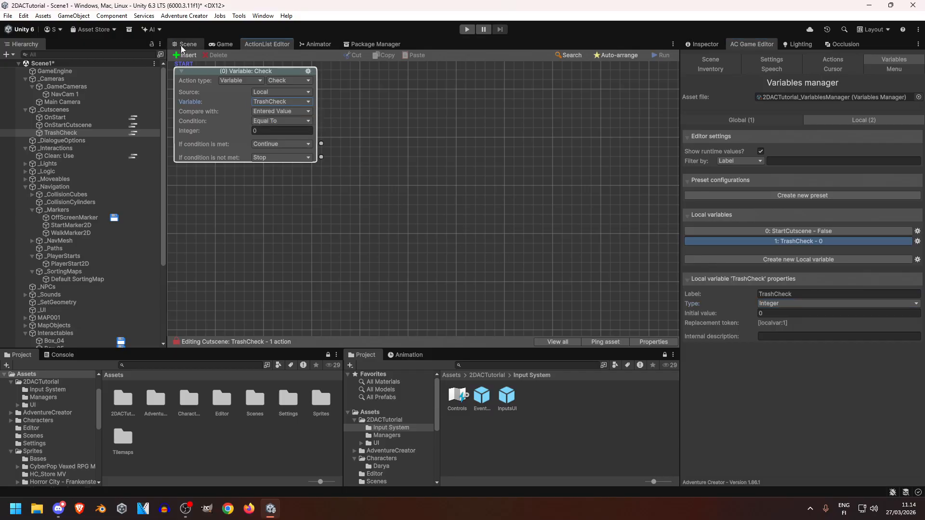
Step: Open the Clean: Use interaction's action list and connect an Action List: Run action after the Object: Teleport action
left_click(181, 45)
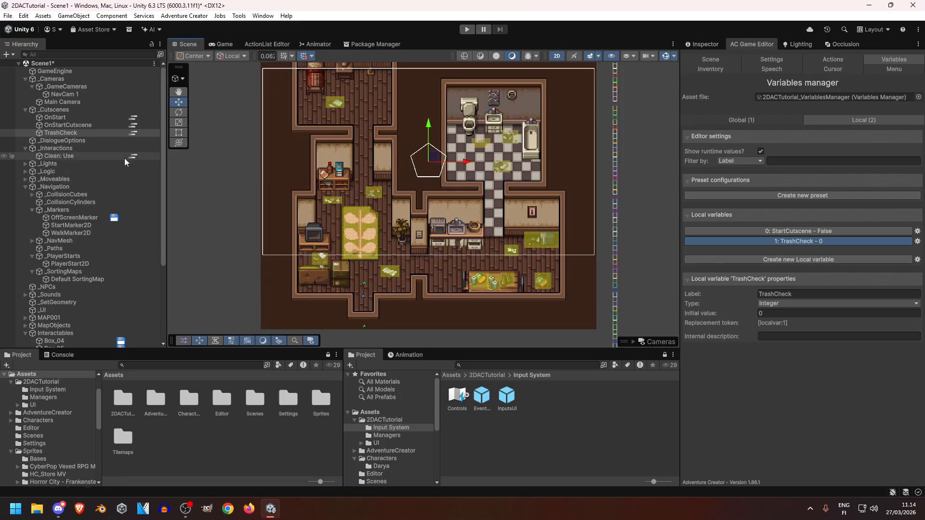
left_click(134, 156)
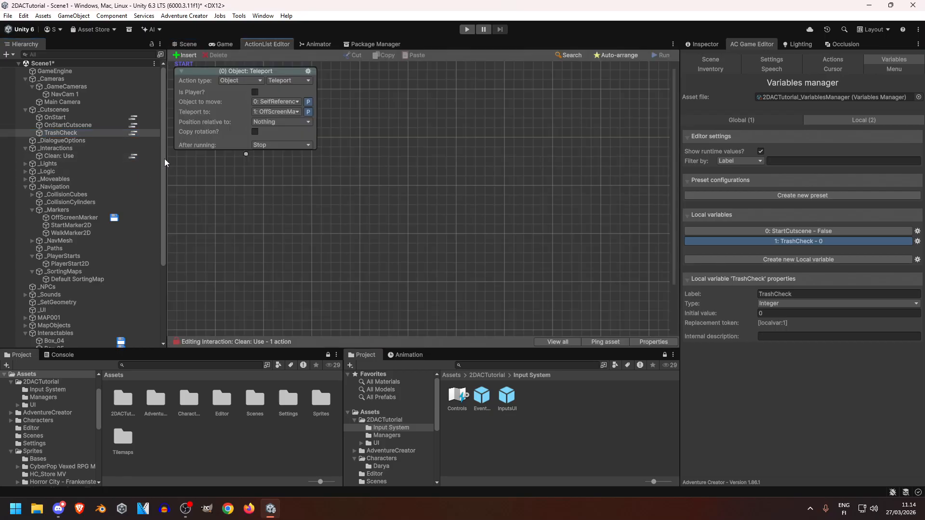
left_click(246, 187)
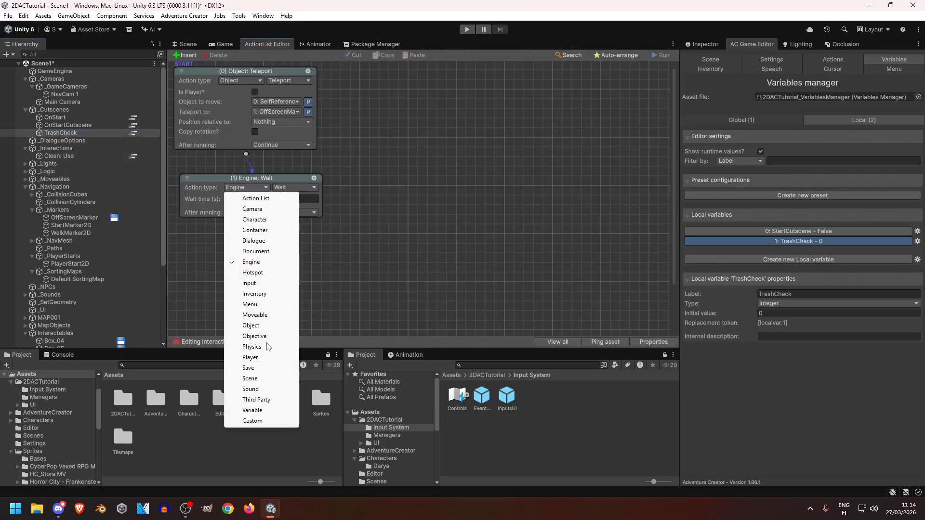
left_click(248, 198)
left_click(294, 187)
left_click(296, 251)
Step: Assign the TrashCheck cutscene as the Run action's ActionList and auto-arrange the actions
left_click_drag(82, 134, 279, 211)
left_click_drag(268, 176, 264, 176)
right_click(410, 188)
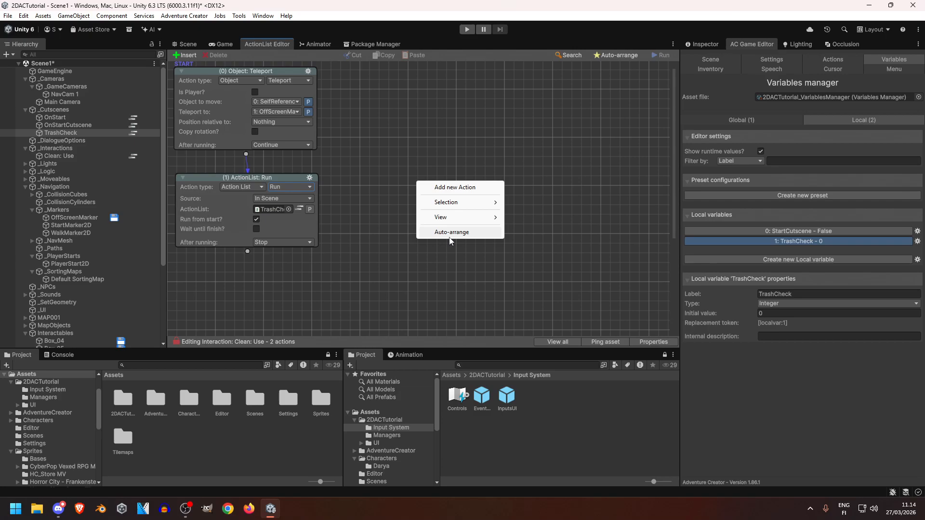
left_click(463, 232)
Step: Enable Wait until finish on the Run action and review the TrashCheck cutscene's When running options without changing them
left_click(218, 221)
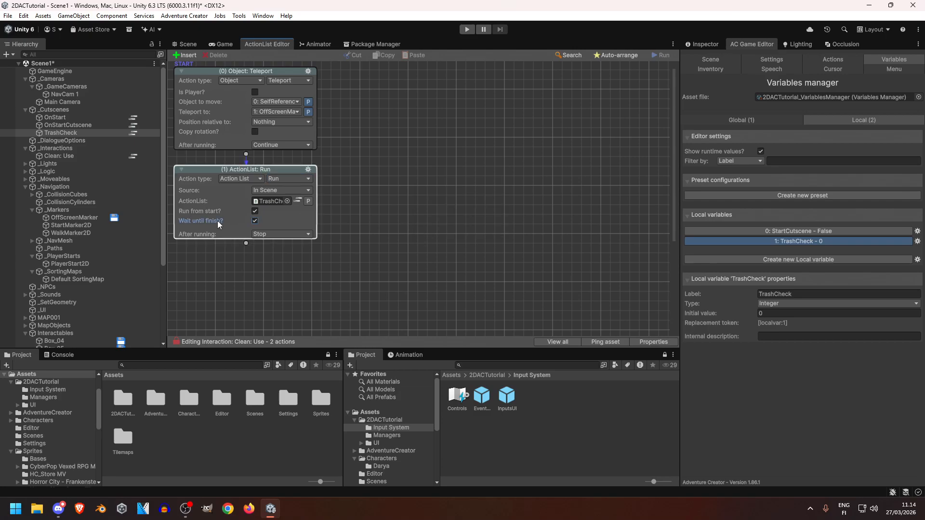
left_click(710, 44)
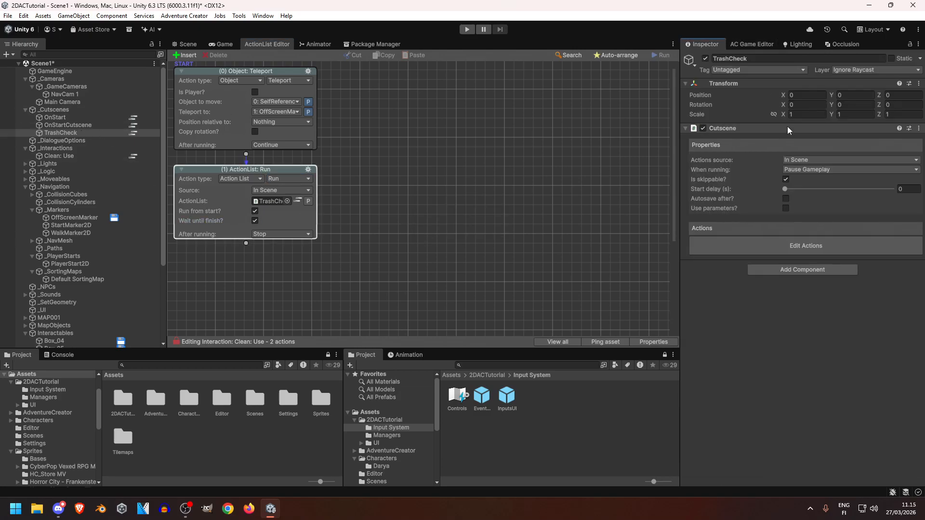
left_click(799, 172)
left_click(721, 171)
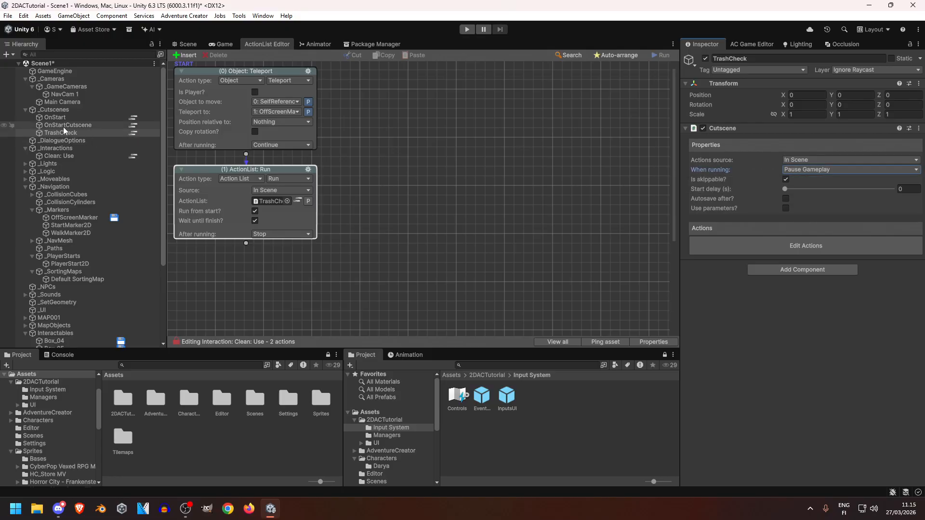
left_click(795, 172)
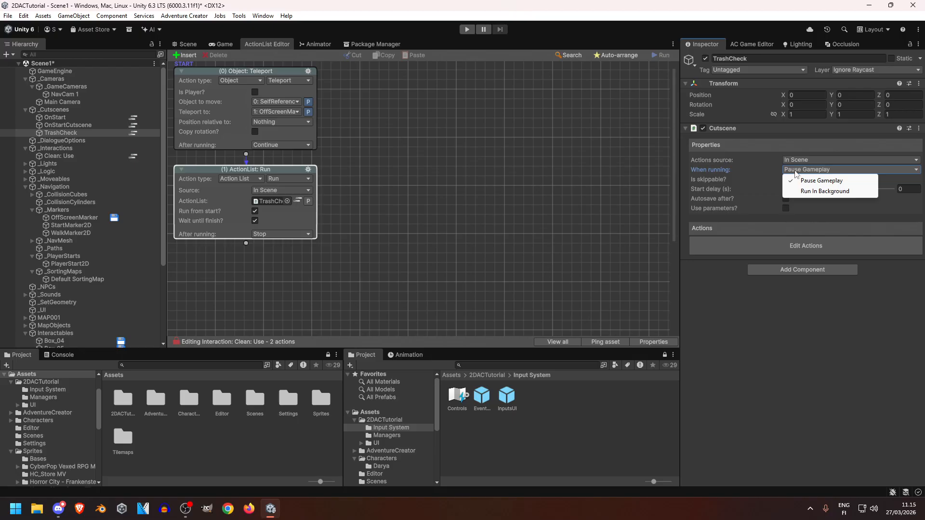
left_click(709, 171)
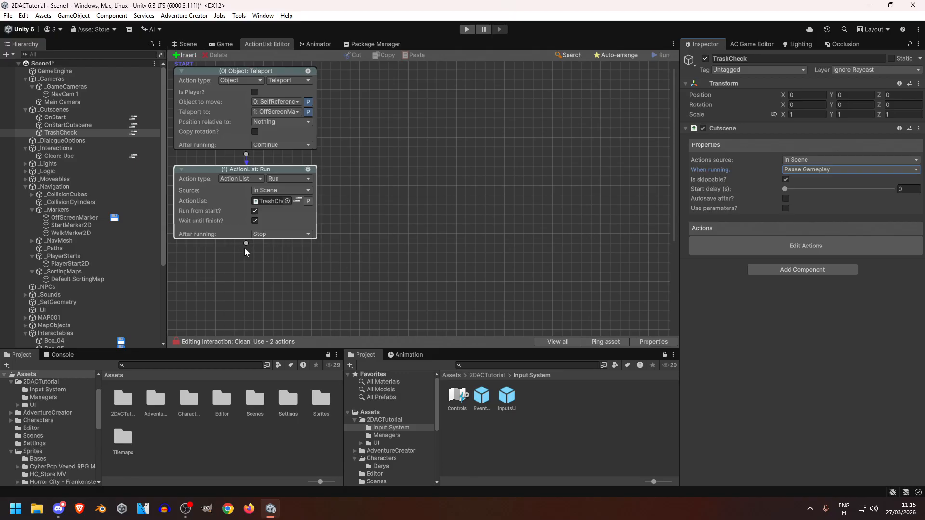
Step: Try a 1-second Engine: Wait action after the Run action, turn off Wait until finish and delete the Wait action
left_click_drag(246, 244, 430, 158)
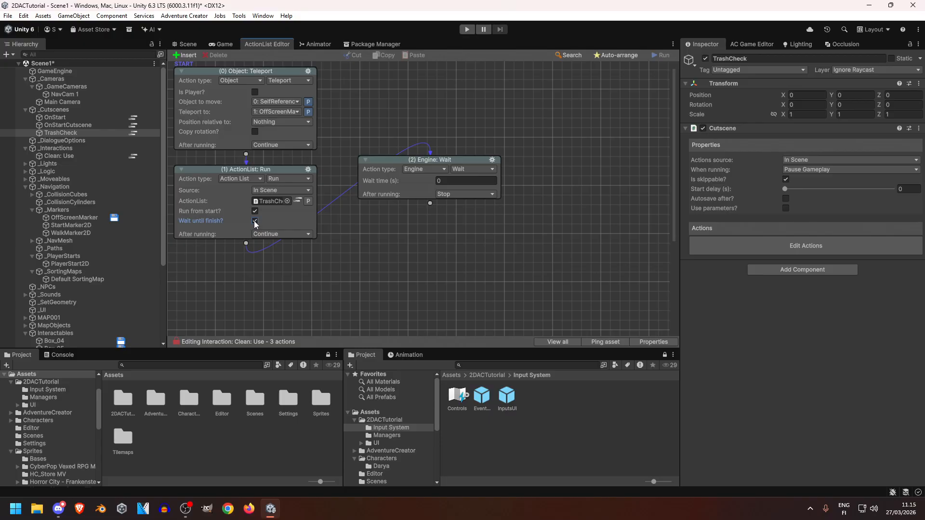
left_click(453, 182)
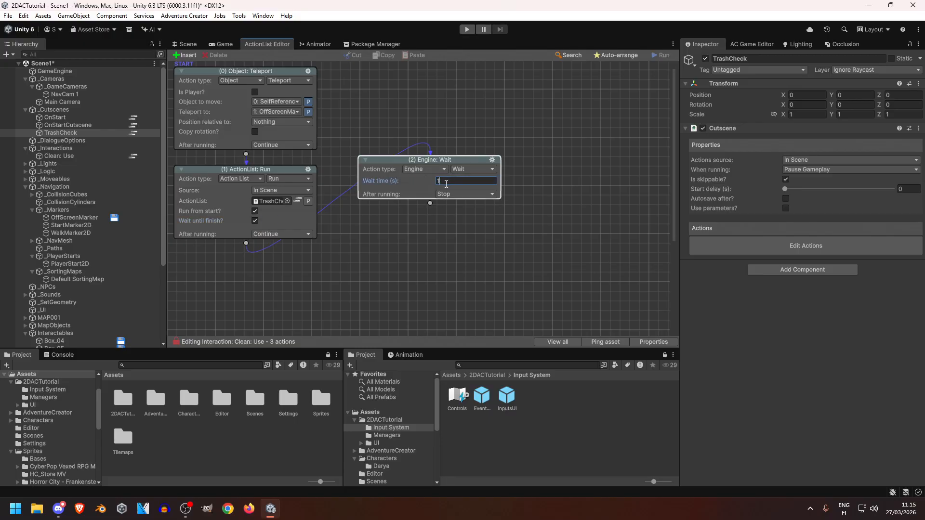
left_click(268, 201)
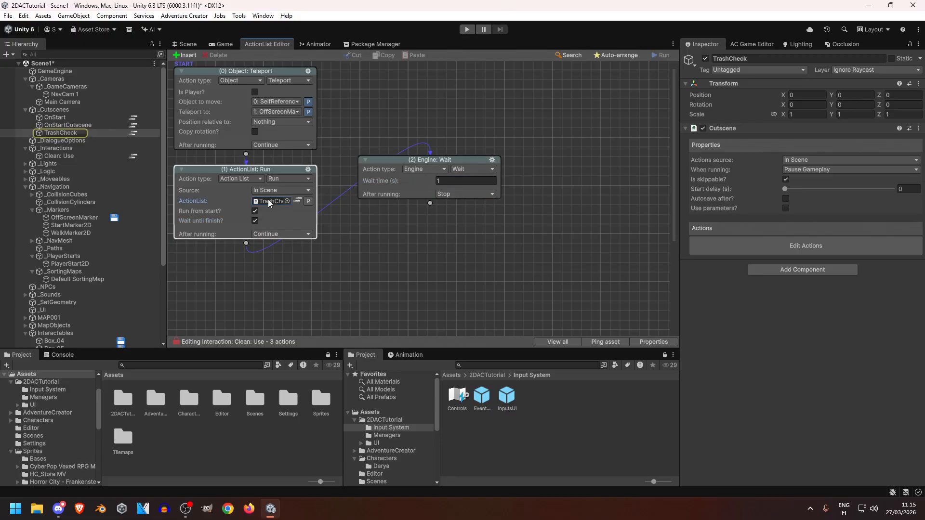
left_click(255, 221)
left_click(458, 182)
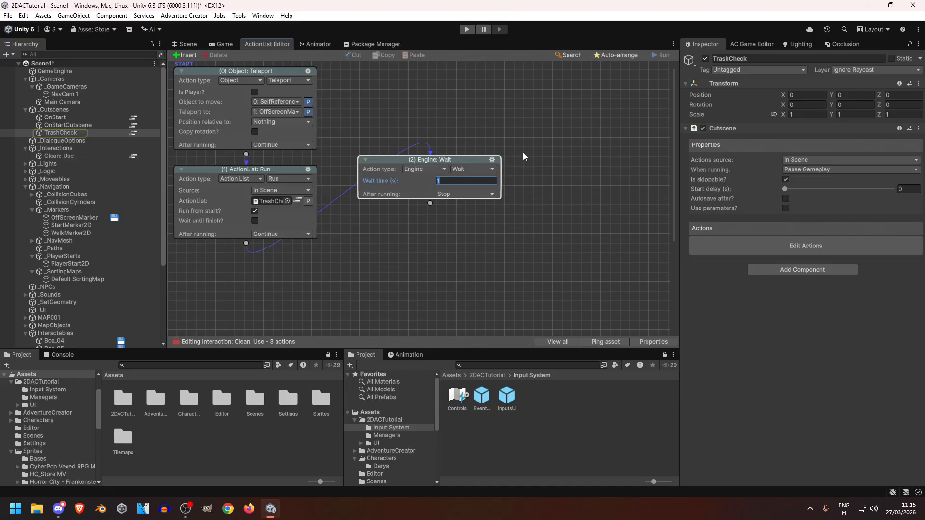
left_click(493, 160)
left_click(539, 234)
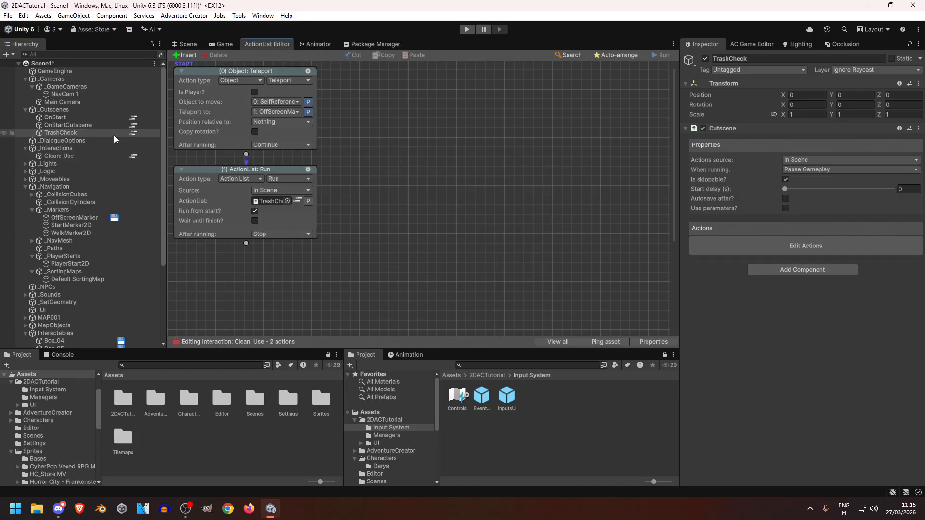
Step: Try Wait until finish again with another Engine: Wait action connected after the Run action, and undo both additions
left_click(255, 220)
left_click(277, 205)
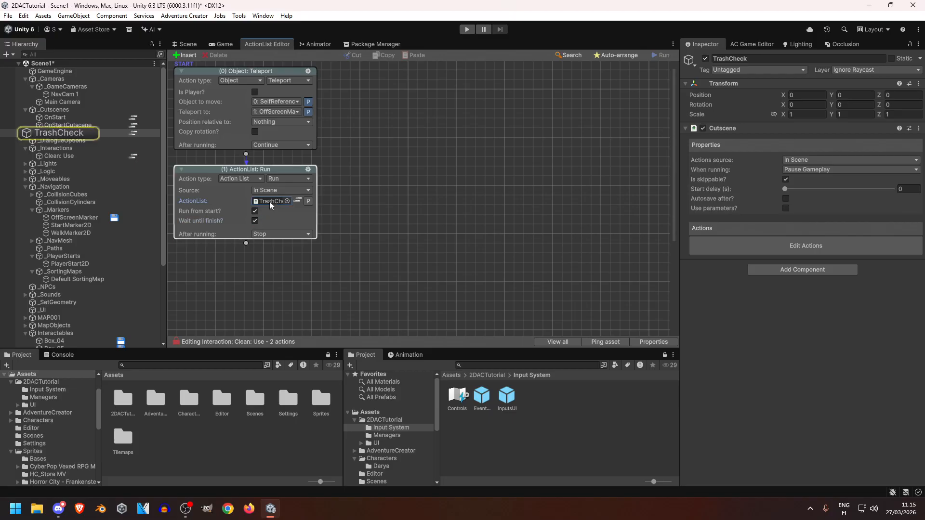
left_click_drag(246, 243, 383, 211)
left_click(406, 240)
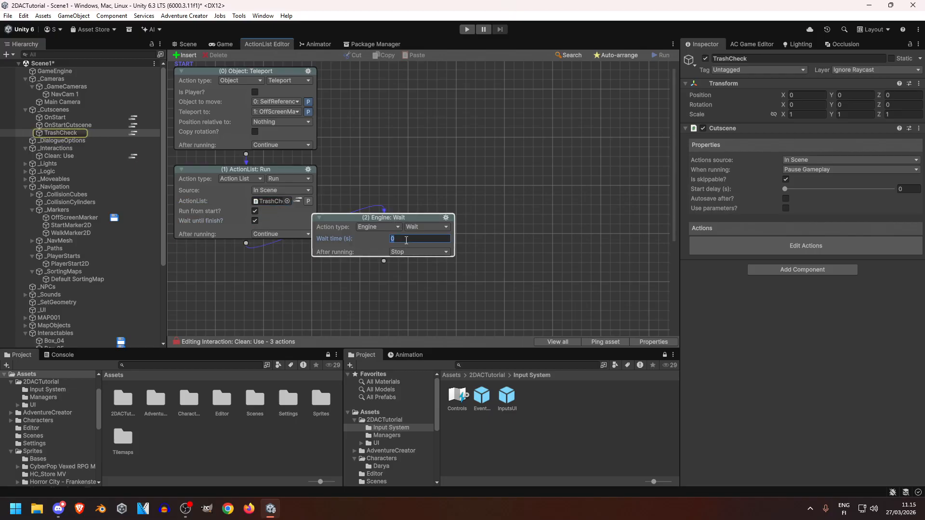
left_click(446, 218)
left_click(482, 282)
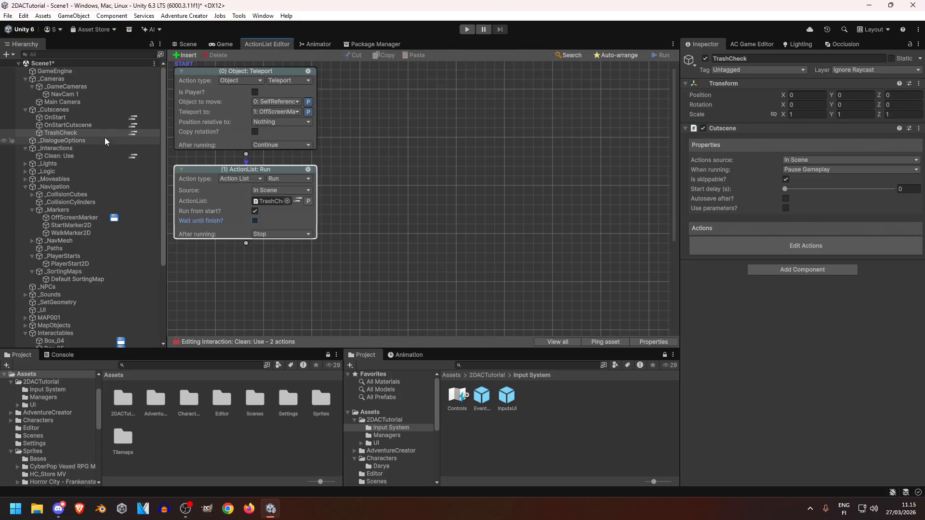
Step: Add a new Variable: Set action to the Clean: Use action list
right_click(356, 139)
left_click(381, 144)
left_click(421, 152)
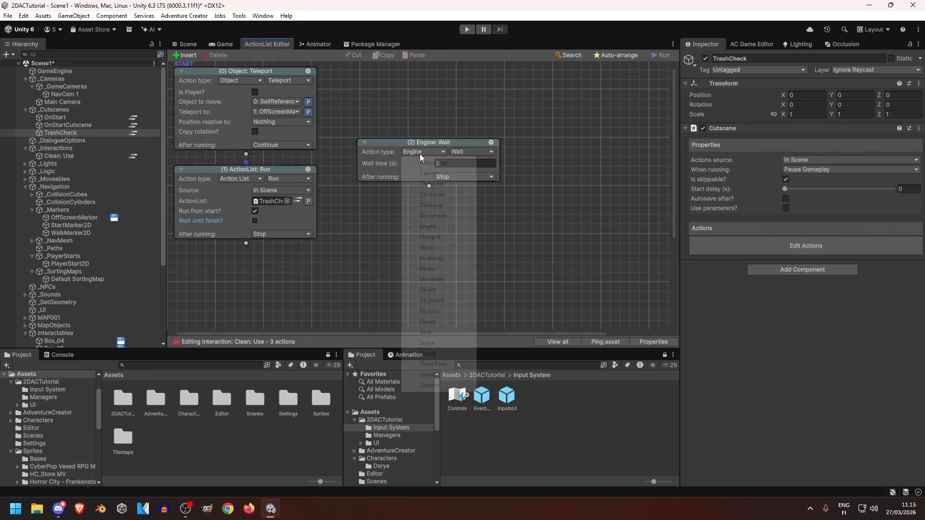
left_click(430, 374)
left_click(469, 152)
left_click(462, 201)
Step: Configure the Set action to increase the Local variable TrashCheck by 1, using the Increase By Value method
left_click(462, 164)
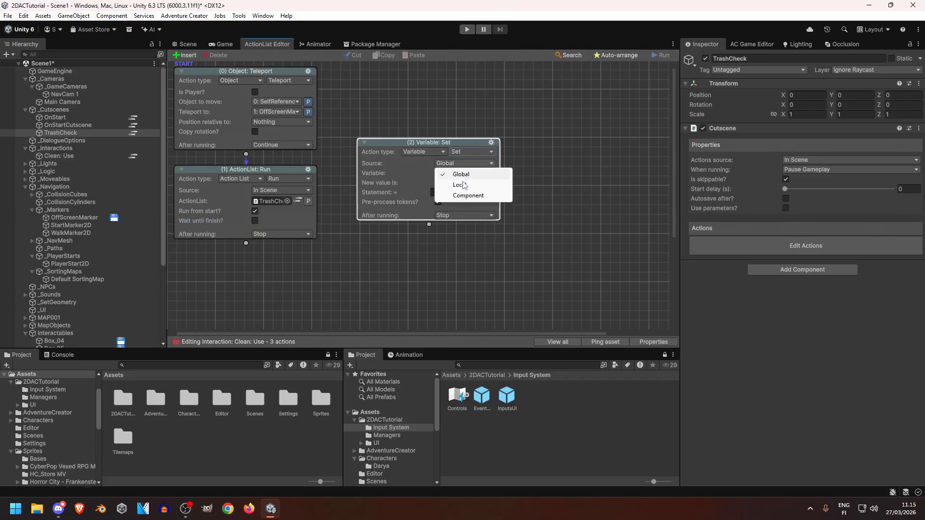
left_click(460, 184)
left_click(462, 173)
left_click(477, 183)
left_click(570, 181)
left_click(486, 193)
left_click(482, 214)
left_click(468, 202)
Step: Connect Object: Teleport to Variable: Set and that to ActionList: Run, and auto-arrange the resulting sequence
left_click_drag(245, 154, 435, 167)
left_click_drag(429, 225, 274, 203)
right_click(639, 177)
left_click(665, 229)
scroll(433, 144, "down", 3)
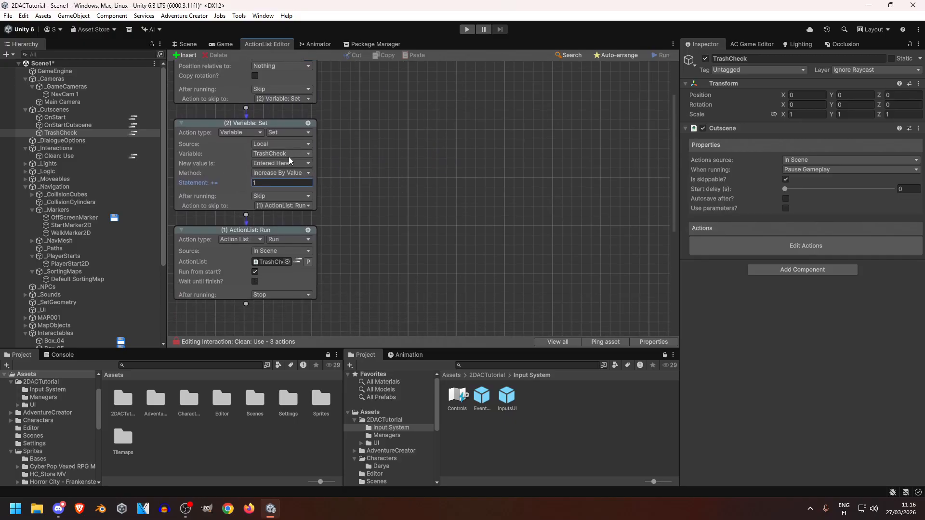
scroll(463, 186, "up", 3)
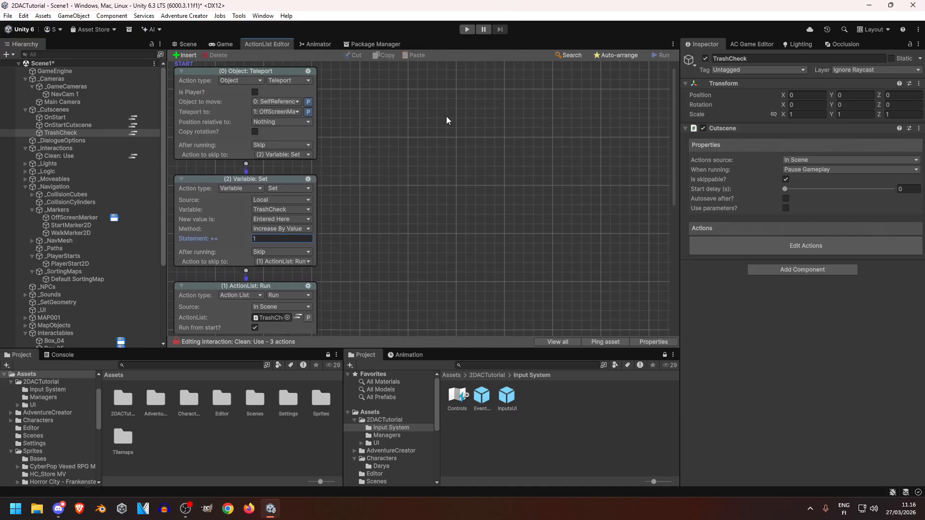
scroll(444, 134, "down", 5)
scroll(414, 191, "up", 5)
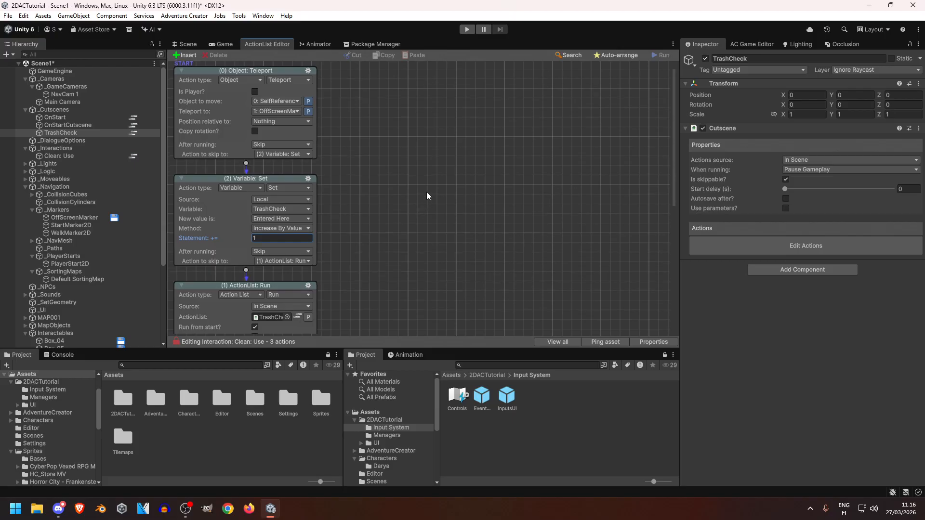
scroll(430, 195, "down", 3)
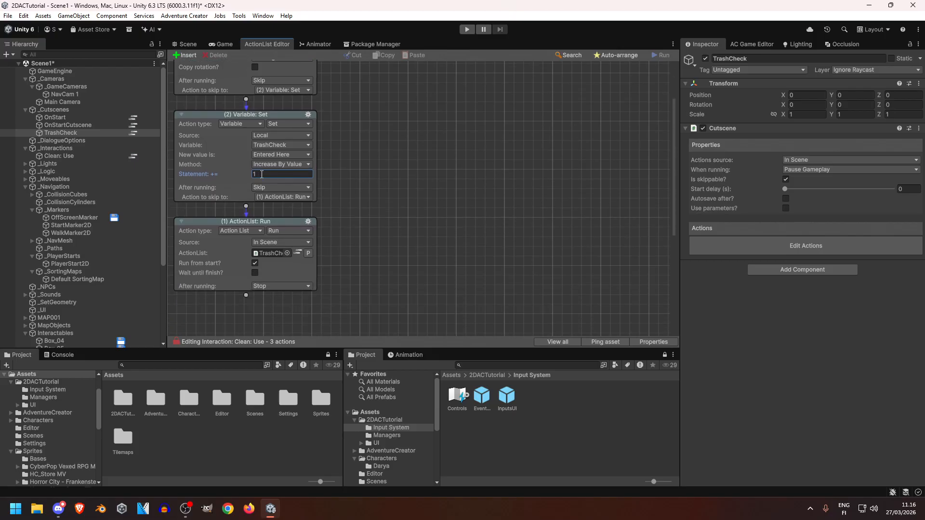
Step: Select Trash_01 through Trashcan_02 to count the trash objects, and set the integer in TrashCheck's Variable: Check action to 14
left_click(297, 253)
left_click(185, 44)
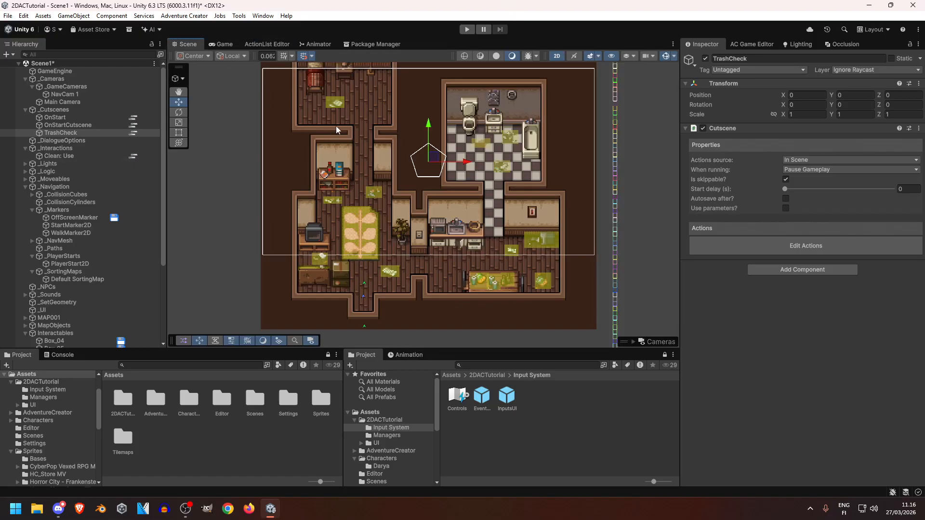
scroll(101, 244, "down", 5)
left_click(72, 242)
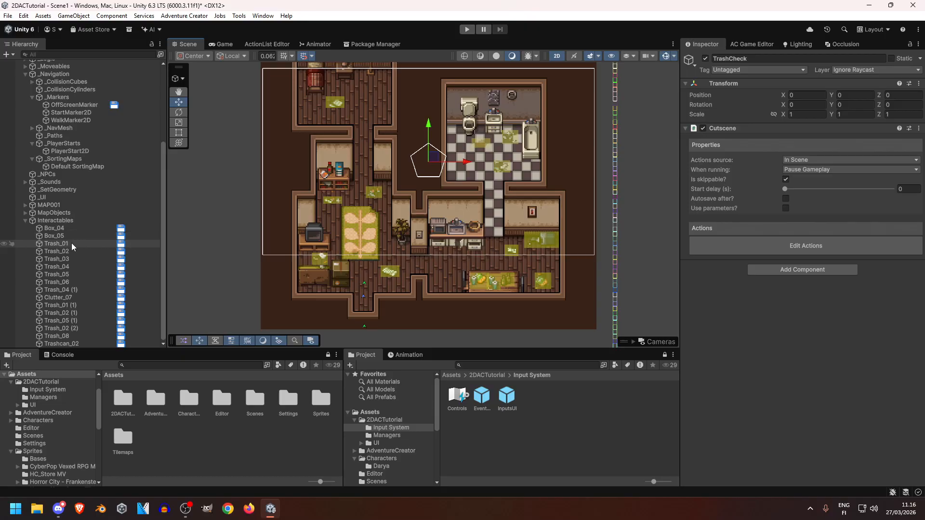
left_click(69, 345, "shift")
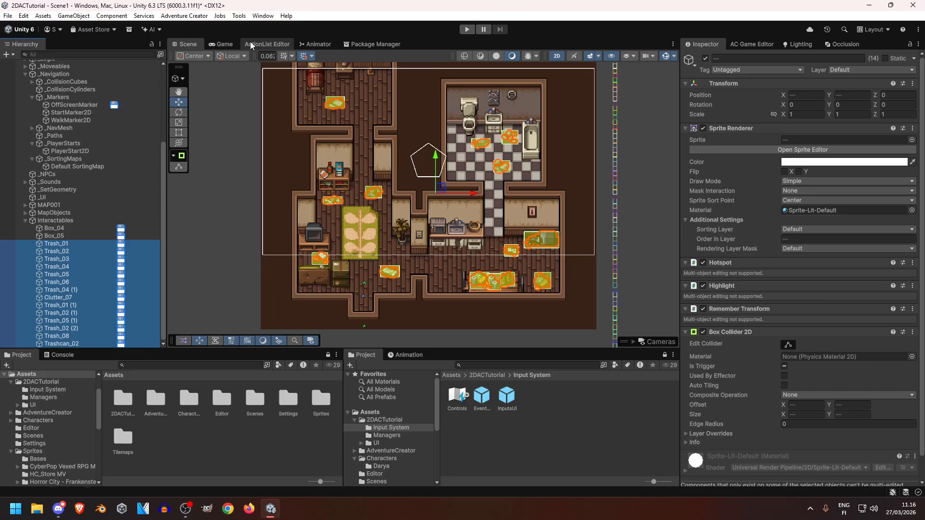
left_click(267, 44)
left_click(266, 130)
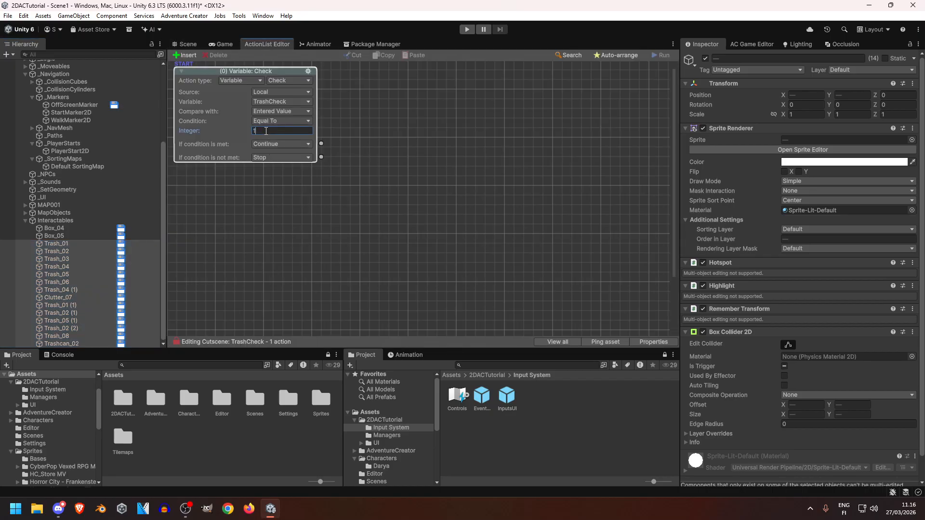
Step: Connect an Objective: Set state action to the condition-met output, setting Clean up to 1: Completed with Select after enabled
left_click_drag(321, 144, 432, 191)
left_click(424, 203)
left_click(433, 351)
left_click(472, 203)
left_click(470, 233)
left_click(471, 224)
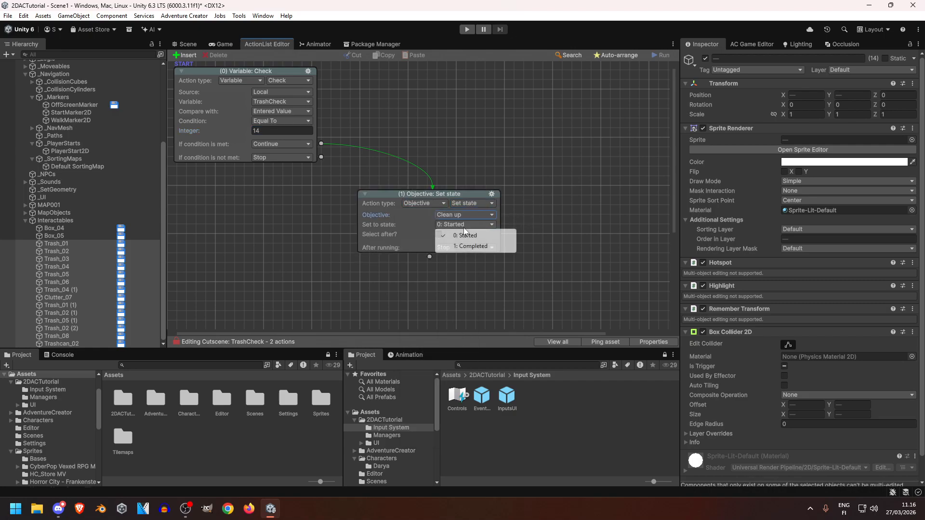
left_click(448, 244)
left_click_drag(439, 234, 432, 217)
Step: Make the action following the objective a Character: Face direction that instantly turns the player Down
left_click(434, 241)
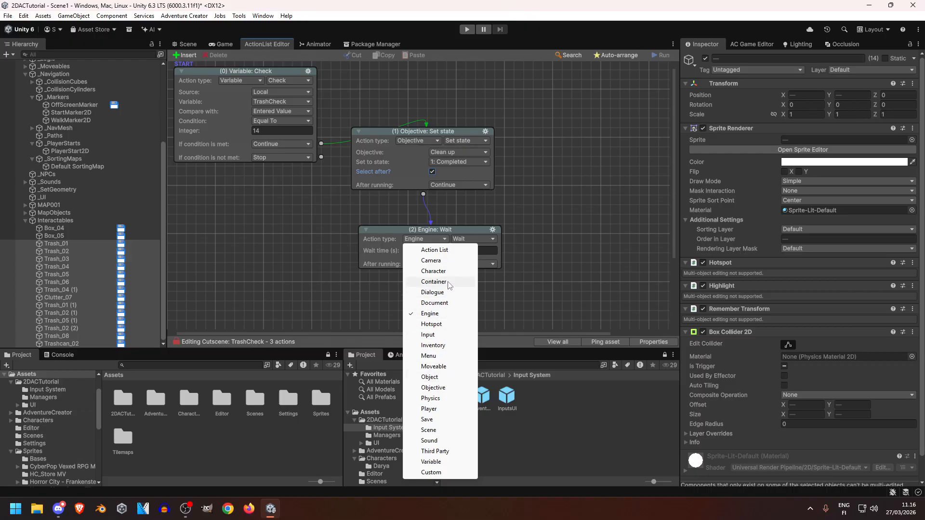
left_click(433, 270)
left_click(472, 239)
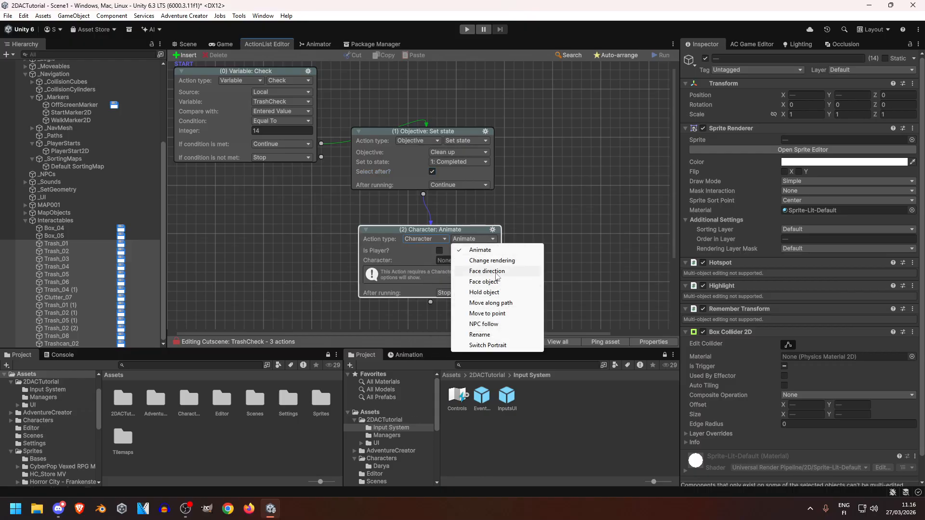
left_click(487, 270)
left_click(457, 261)
left_click(462, 282)
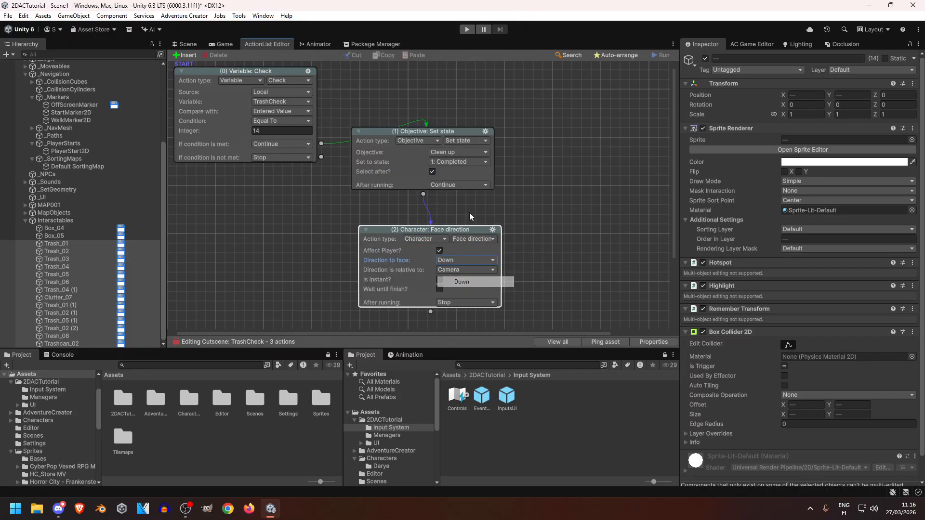
scroll(441, 241, "down", 3)
left_click(440, 209)
Step: Connect a Dialogue: Play speech action after Face direction, with the player line "That's done... Now I can get to unpacking."
left_click_drag(431, 231, 434, 258)
left_click(416, 220)
left_click(428, 274)
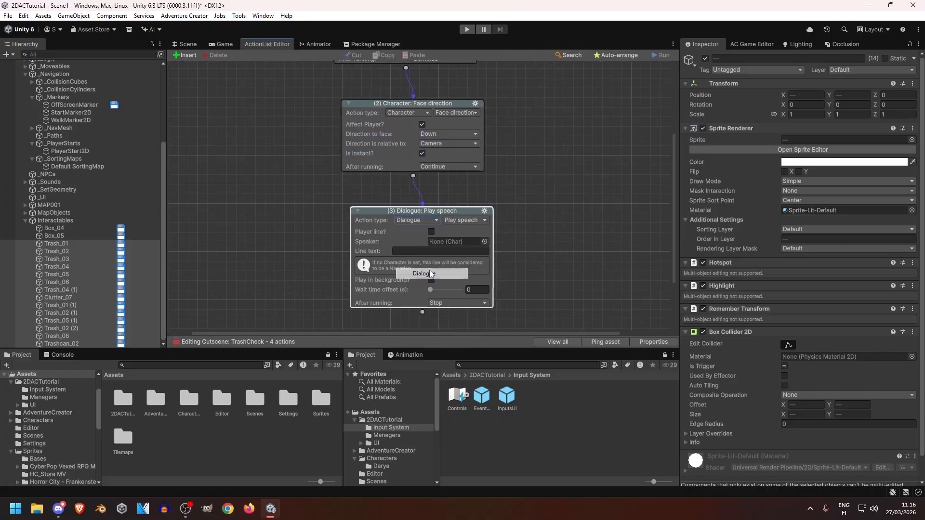
left_click(431, 232)
left_click(435, 242)
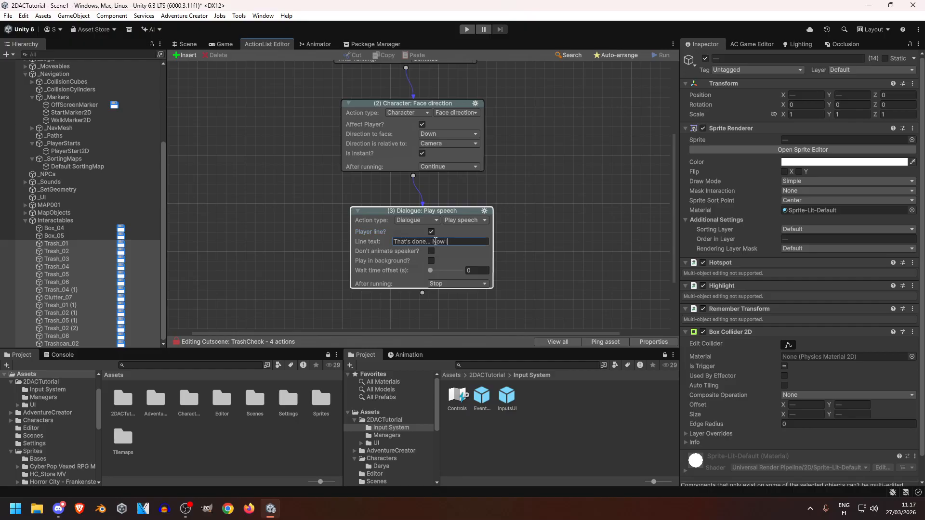
type("That's done... Now I can get to unpacking.")
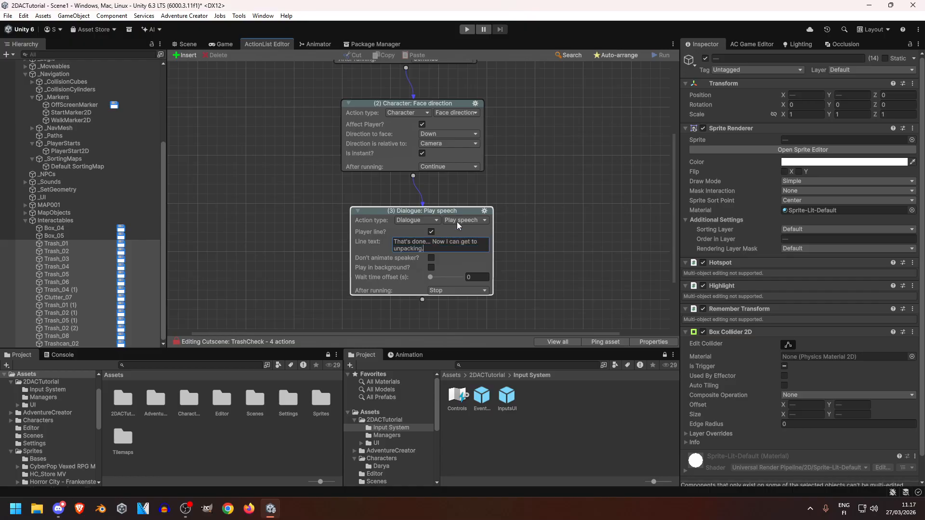
Step: Auto-arrange the actions of the TrashCheck cutscene
middle_click_drag(526, 186, 540, 275)
right_click(592, 154)
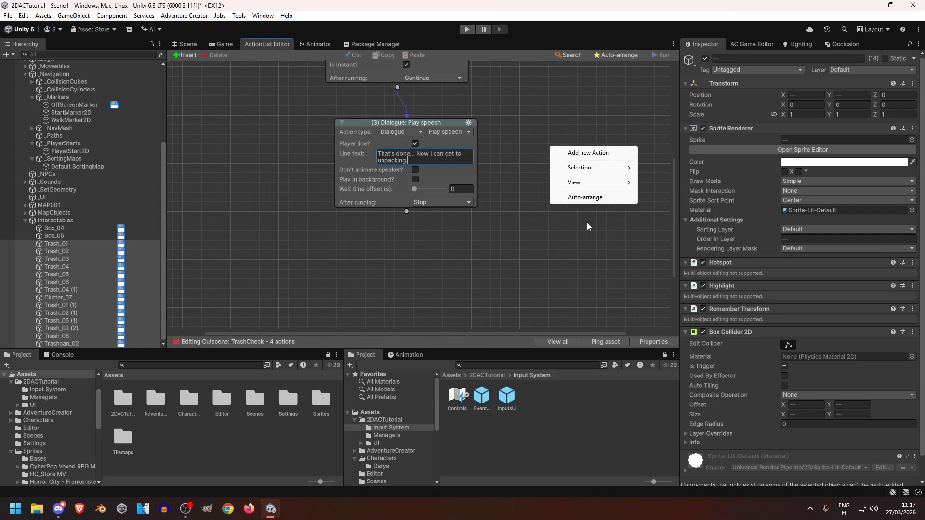
left_click(600, 197)
Step: Add a Use interaction to Trashcan_02's Hotspot and create a new in-scene interaction for it
left_click(182, 45)
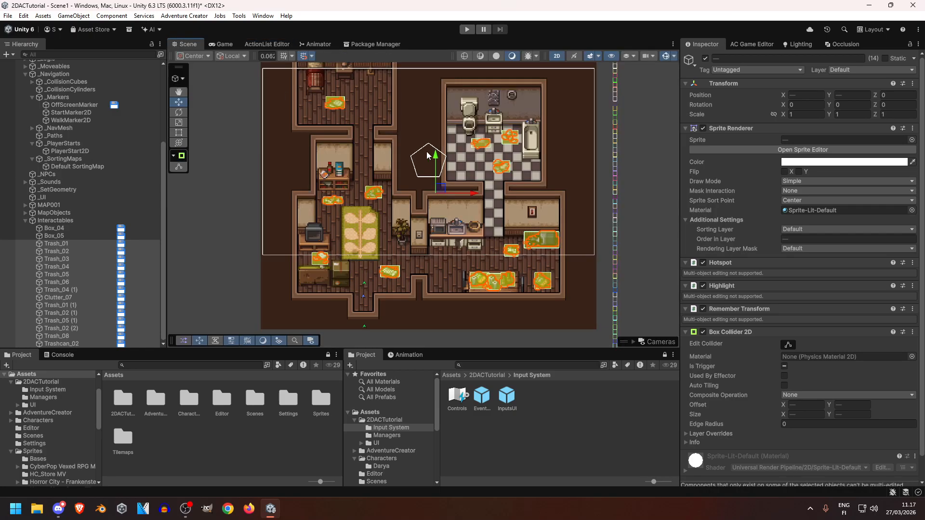
middle_click_drag(409, 161, 420, 179)
middle_click_drag(552, 225, 533, 218)
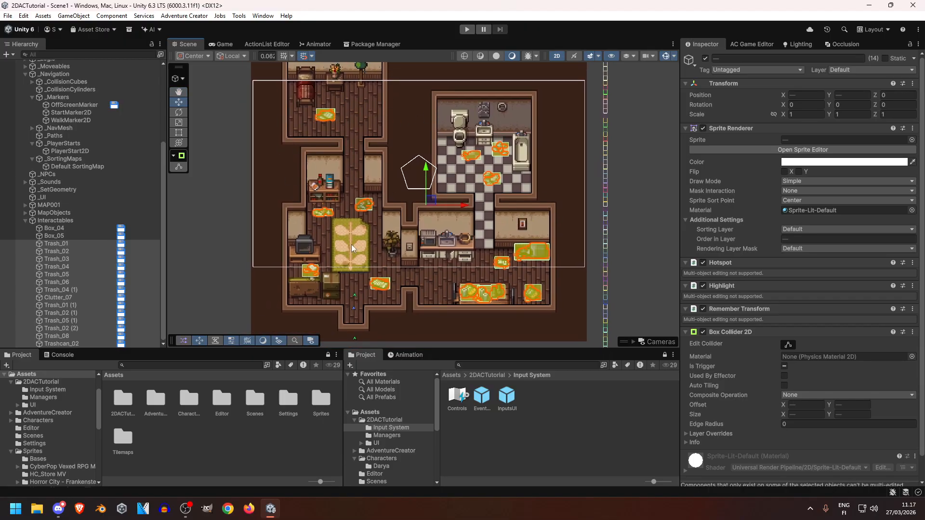
scroll(92, 133, "up", 5)
left_click(92, 133)
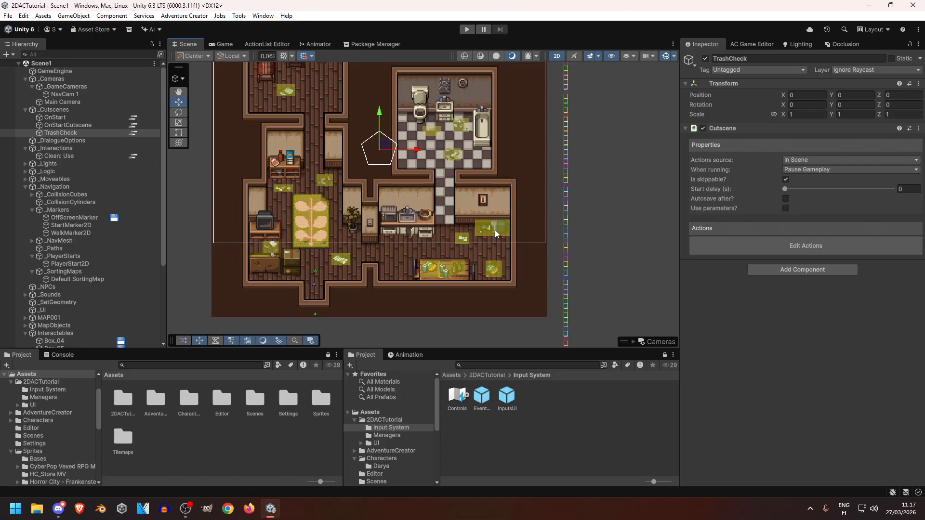
left_click(495, 230)
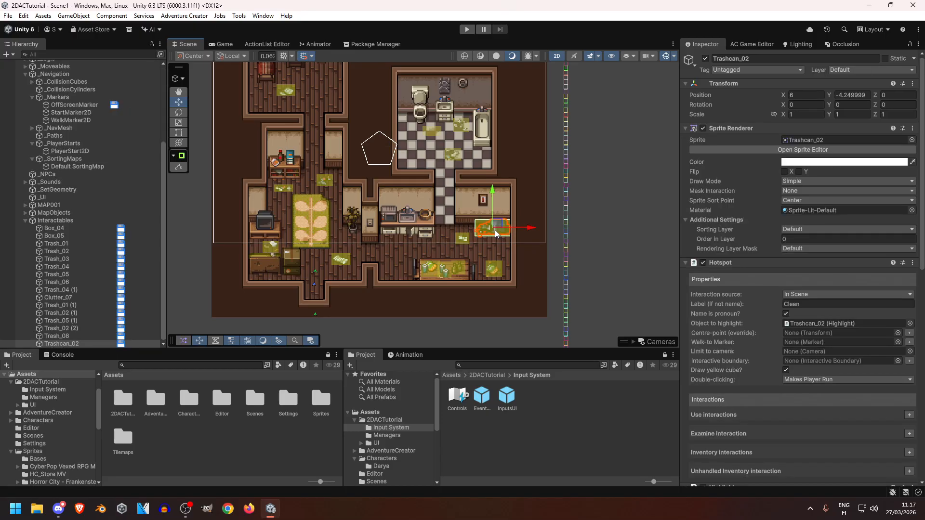
left_click(909, 414)
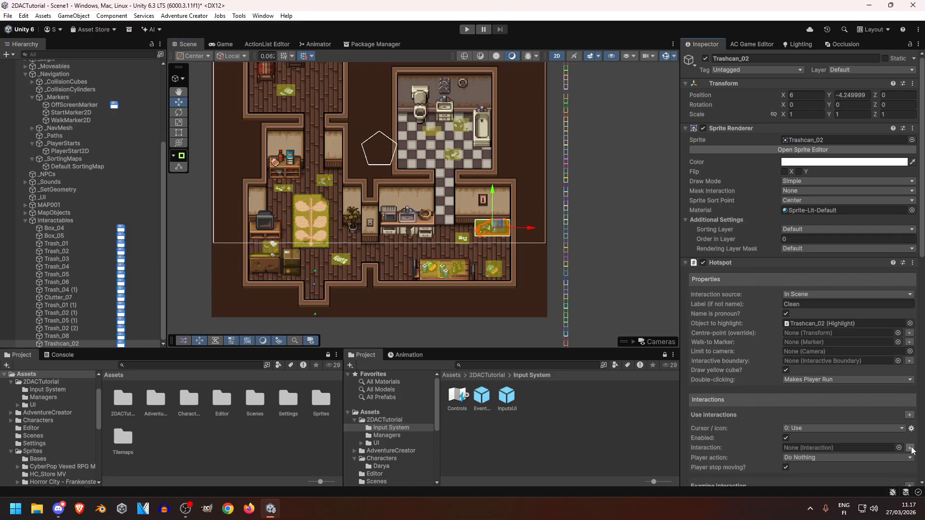
left_click(910, 448)
Step: Copy the Object: Teleport, Variable: Set and ActionList: Run actions from Clean: Use and paste them into Clean: Use2
scroll(96, 154, "up", 5)
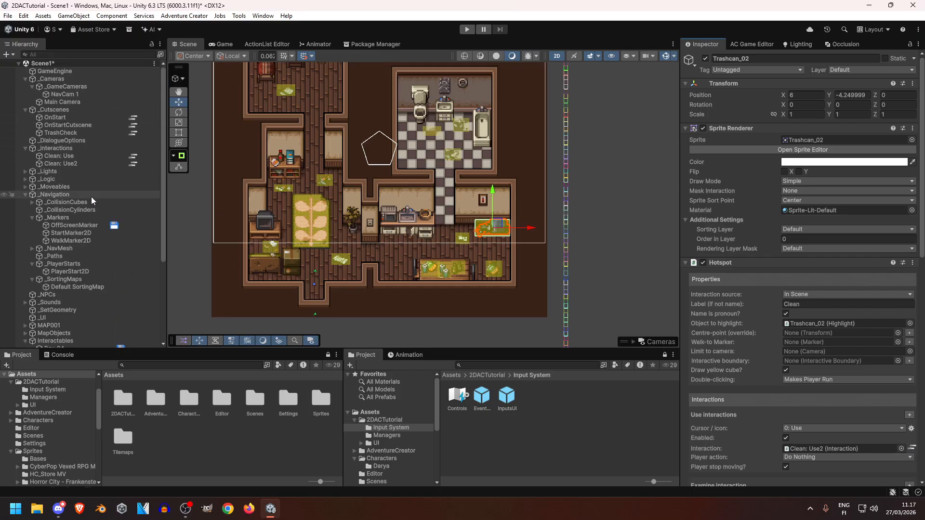
left_click(133, 157)
scroll(385, 145, "down", 2)
scroll(393, 162, "down", 2)
left_click_drag(372, 114, 305, 265)
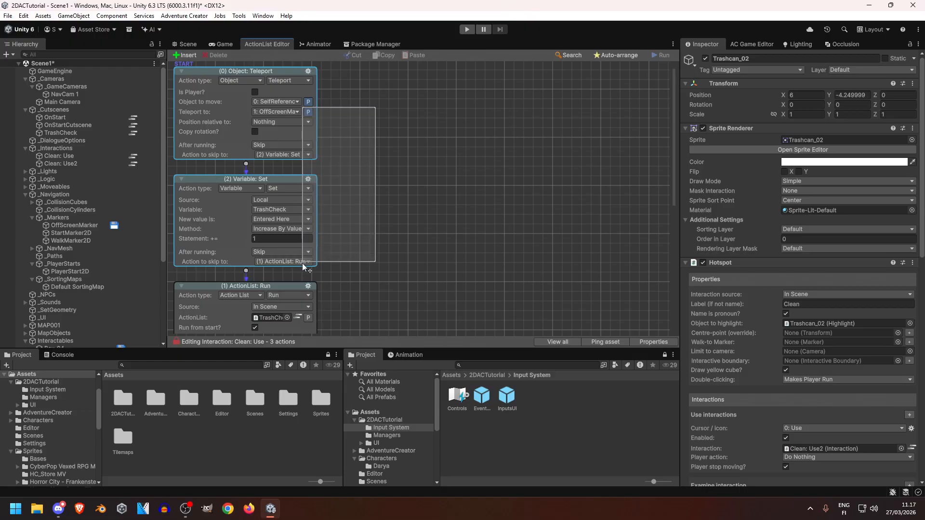
right_click(359, 145)
left_click(395, 191)
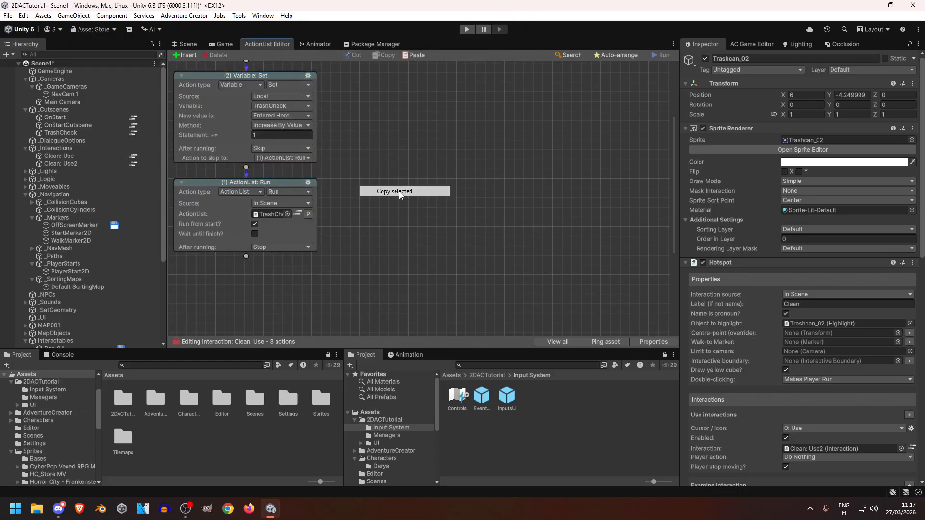
left_click(133, 163)
right_click(305, 136)
left_click(337, 153)
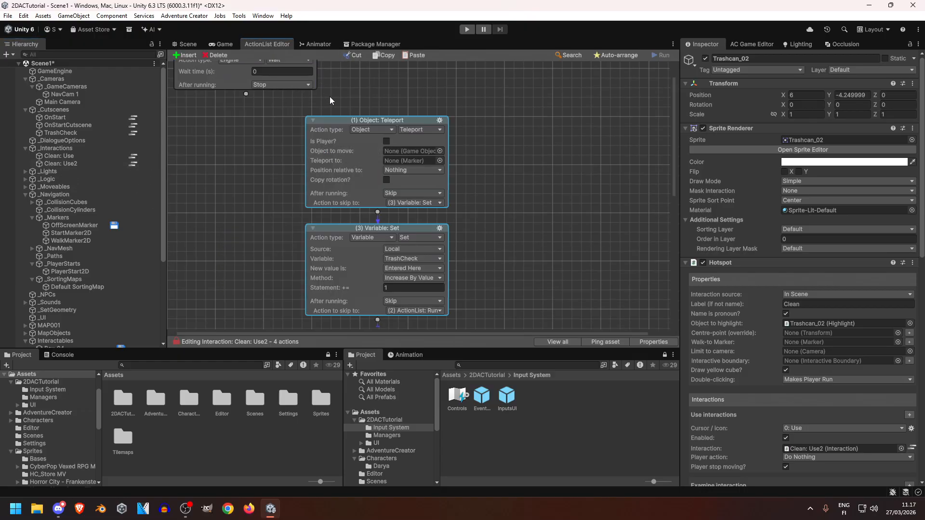
Step: Delete the default Engine: Wait action from Clean: Use2 and auto-arrange the remaining actions
left_click(308, 71)
left_click(337, 142)
right_click(472, 105)
left_click(518, 171)
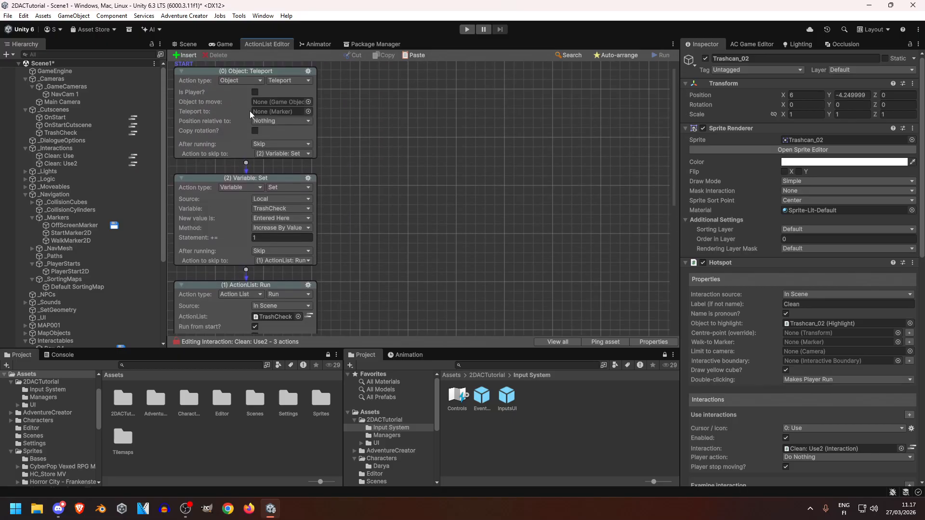
Step: In Clean: Use2's Object: Teleport action, set Trashcan_02 as the object to move and OffScreenMarker as the destination
scroll(111, 270, "down", 5)
left_click_drag(72, 343, 264, 108)
left_click_drag(73, 104, 273, 120)
scroll(384, 145, "down", 3)
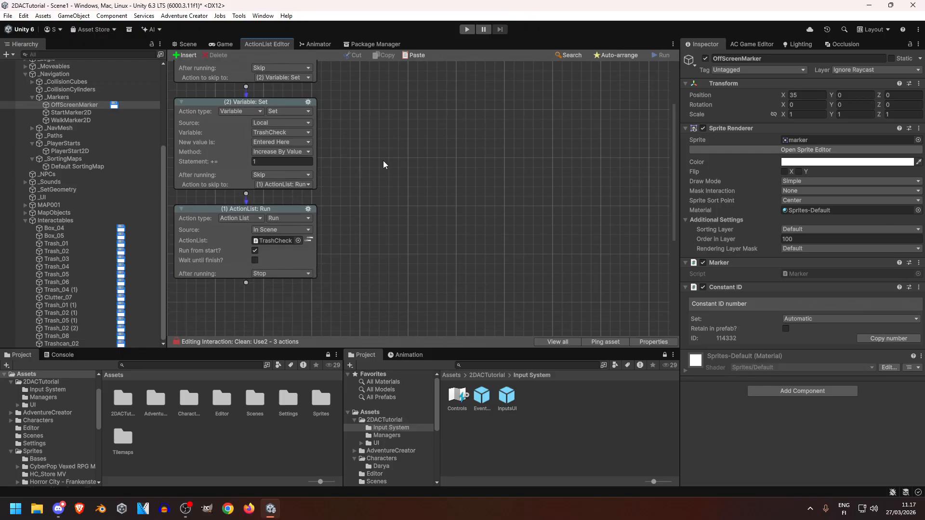
scroll(376, 144, "up", 2)
scroll(363, 107, "up", 1)
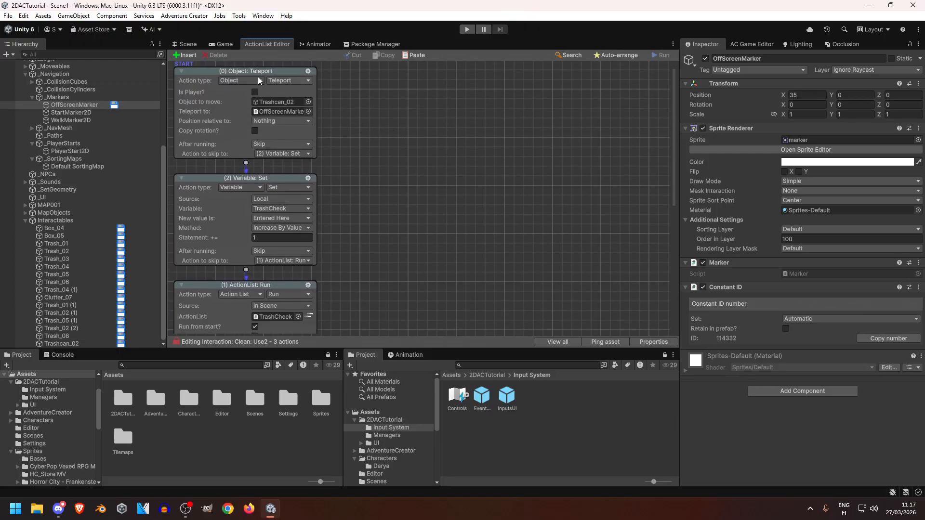
Step: Locate Trashcan_02's sprite in the project assets and place the Trashcan_01 sprite over the fallen trashcan in the scene
left_click(198, 46)
scroll(482, 217, "up", 6)
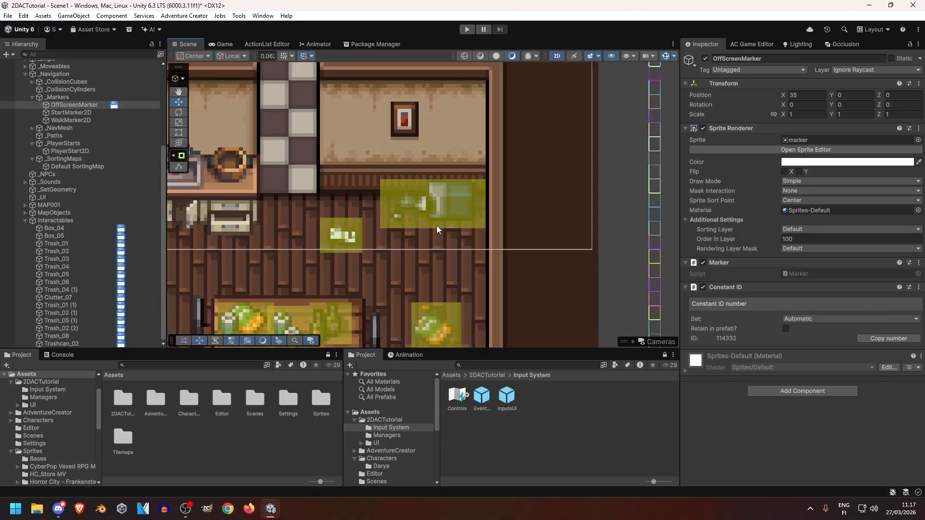
left_click(454, 212)
middle_click_drag(437, 237, 405, 245)
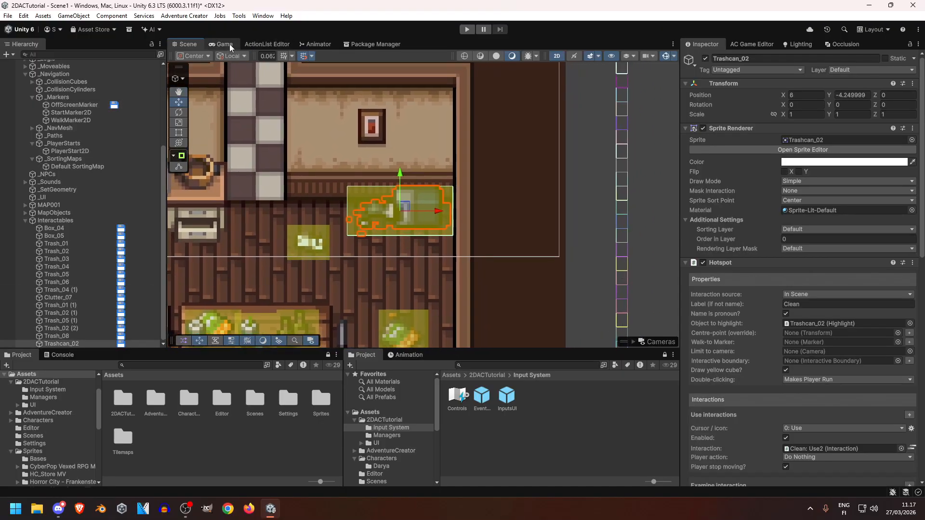
left_click(206, 443)
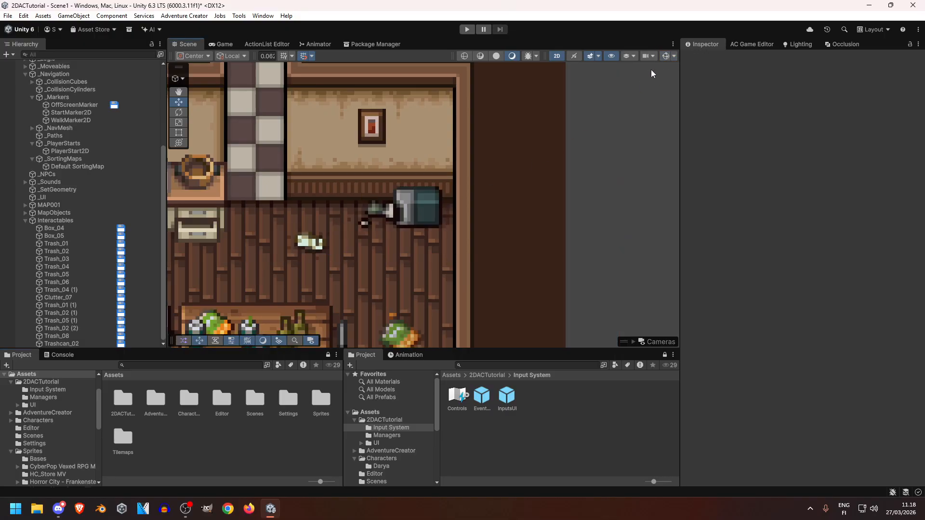
left_click(431, 212)
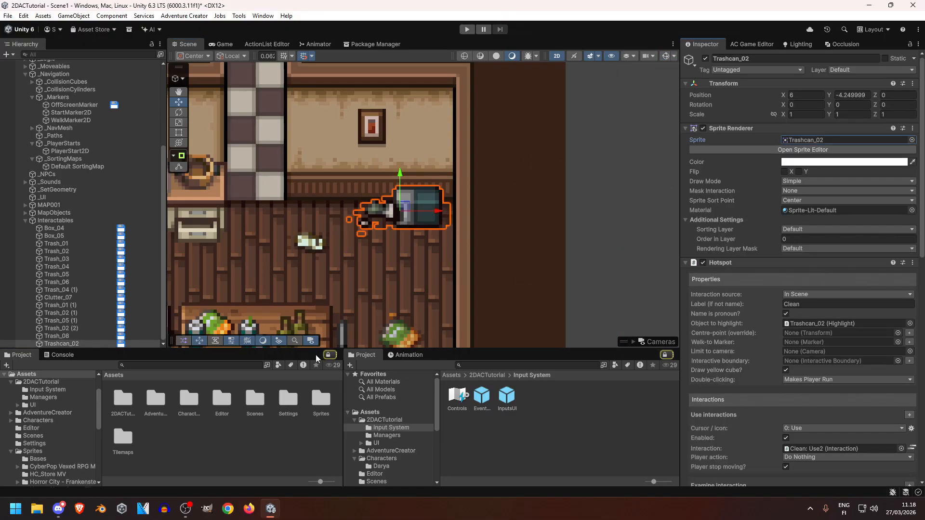
left_click(805, 140)
left_click_drag(145, 427, 467, 234)
left_click_drag(428, 226, 431, 167)
Step: Align Trashcan_01 to the scene grid at about X 6.44, Y -4.25
scroll(431, 167, "up", 3)
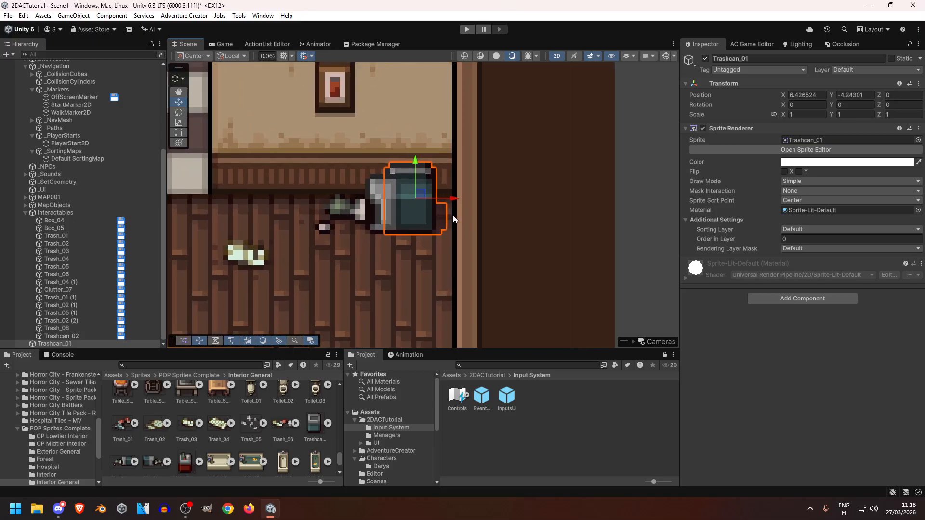
left_click(311, 56)
left_click(369, 116)
scroll(453, 248, "up", 3)
scroll(438, 264, "up", 1)
scroll(396, 232, "down", 12)
middle_click_drag(355, 238, 412, 244)
Step: Add a Box Collider component to Trashcan_01
left_click(771, 298)
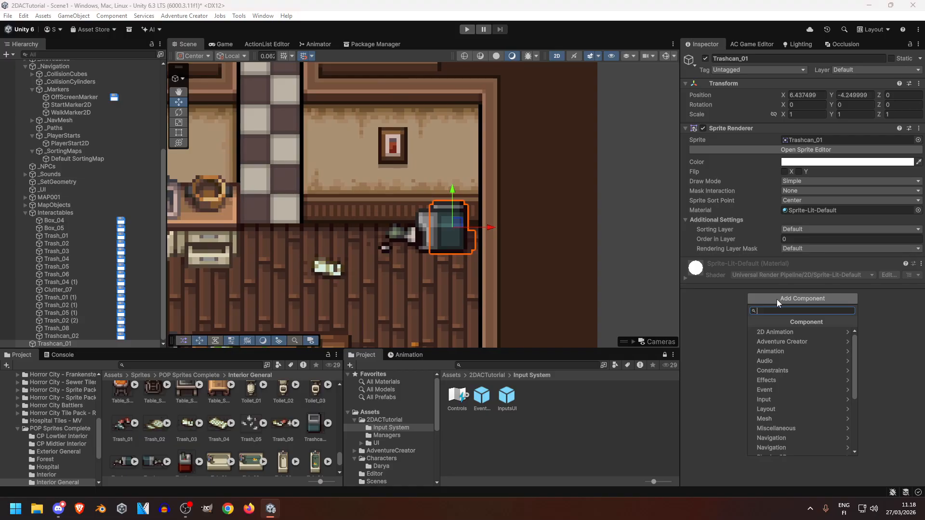
type("box")
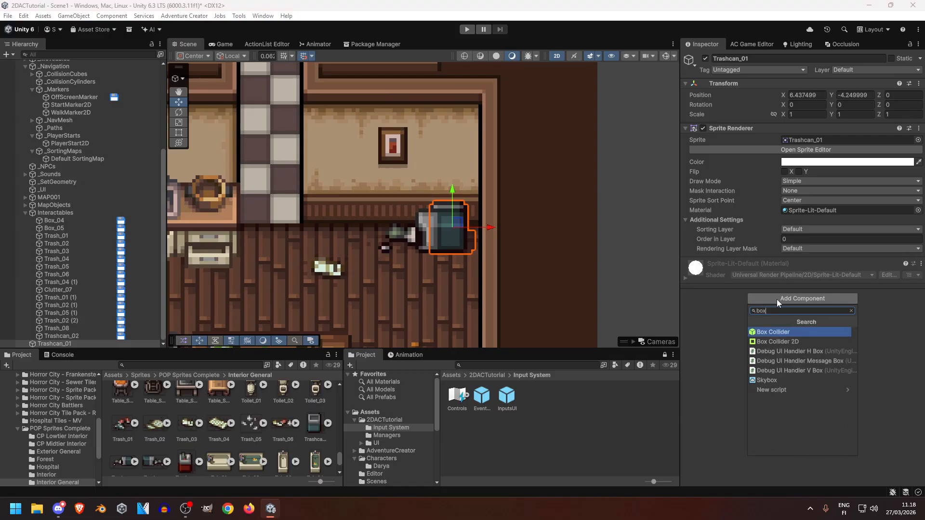
left_click(788, 332)
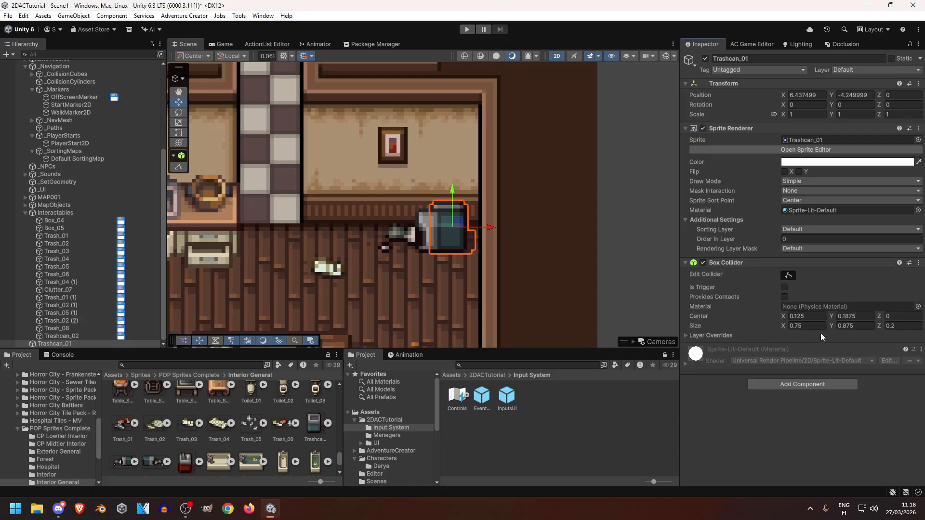
Step: Resize Trashcan_01's Box Collider around the middle of the can to about 0.70 wide and 0.36 high
left_click(789, 276)
scroll(449, 234, "up", 4)
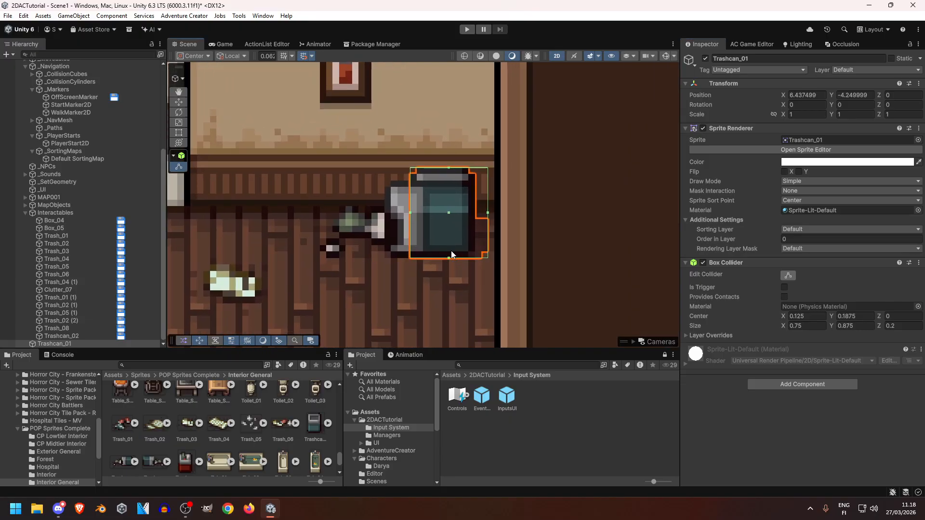
left_click_drag(448, 259, 450, 235)
left_click_drag(448, 169, 477, 217)
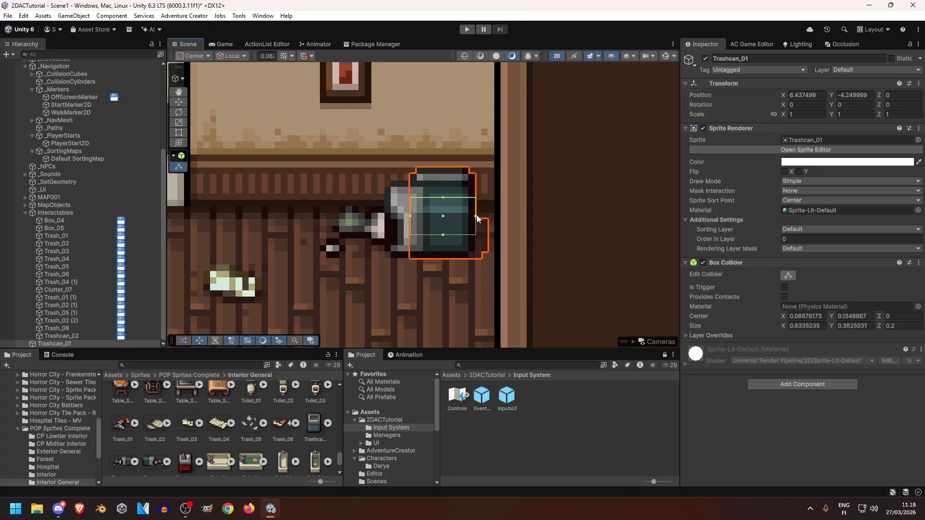
left_click_drag(410, 214, 406, 216)
left_click_drag(477, 216, 479, 216)
scroll(441, 245, "down", 5)
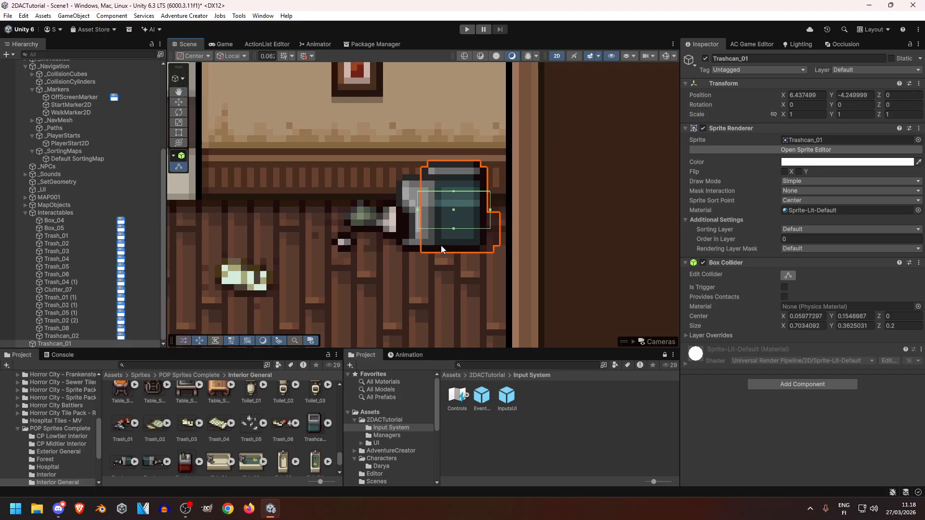
left_click(788, 276)
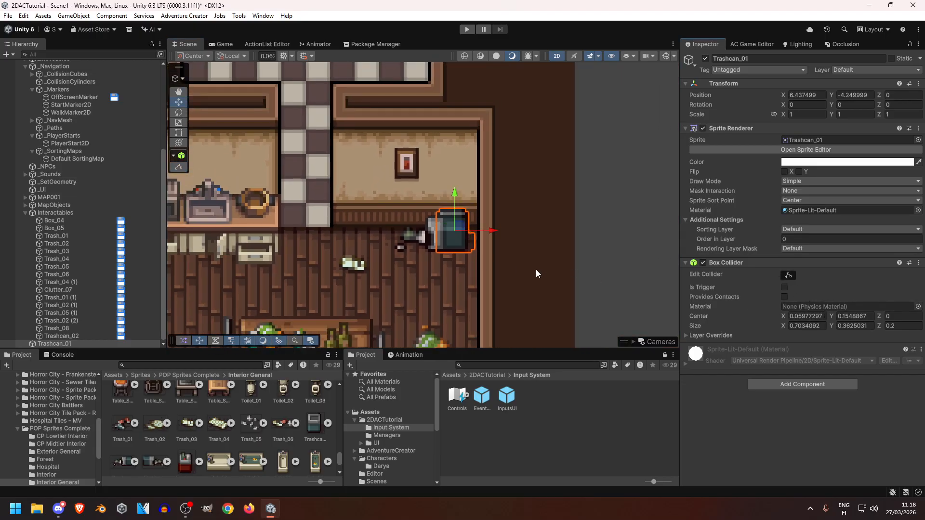
Step: Add a Remember Visibility component to Trashcan_01 and set its visibility on start to Off
left_click(784, 384)
type("visi")
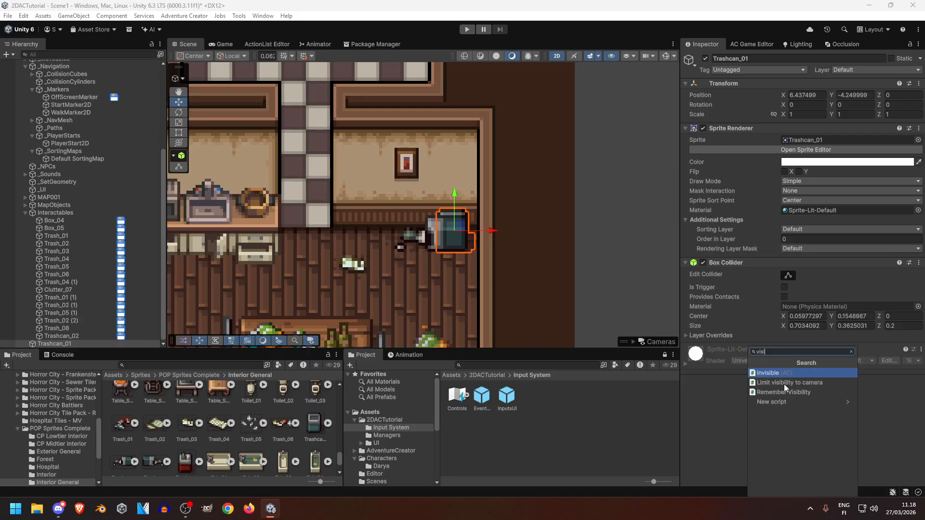
left_click(786, 392)
scroll(751, 349, "down", 1)
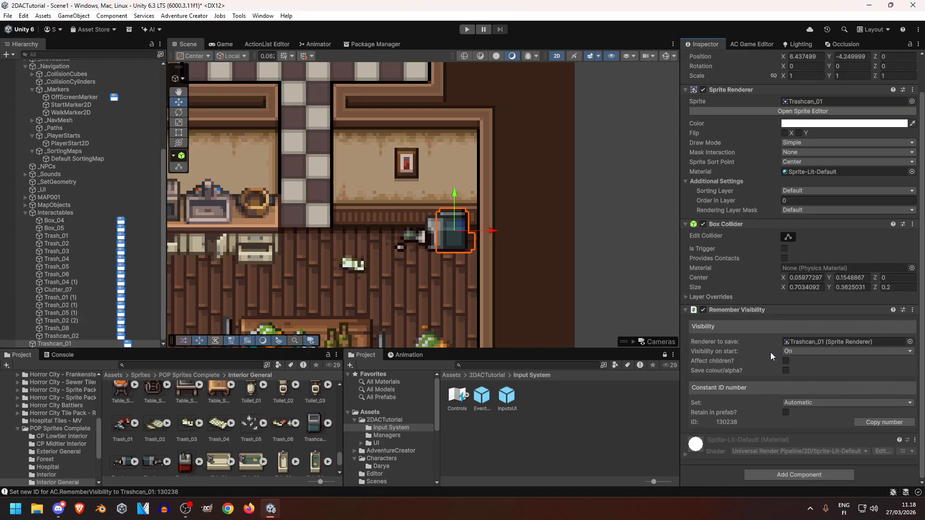
left_click(788, 352)
left_click(809, 373)
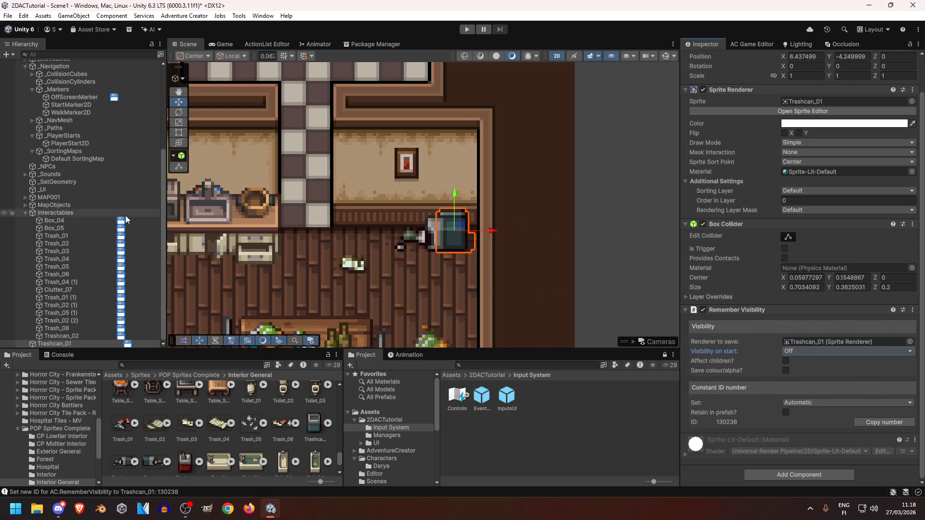
Step: Add an Object: Visibility action to Clean: Use2 and assign Trashcan_01 as the object to affect
left_click(256, 44)
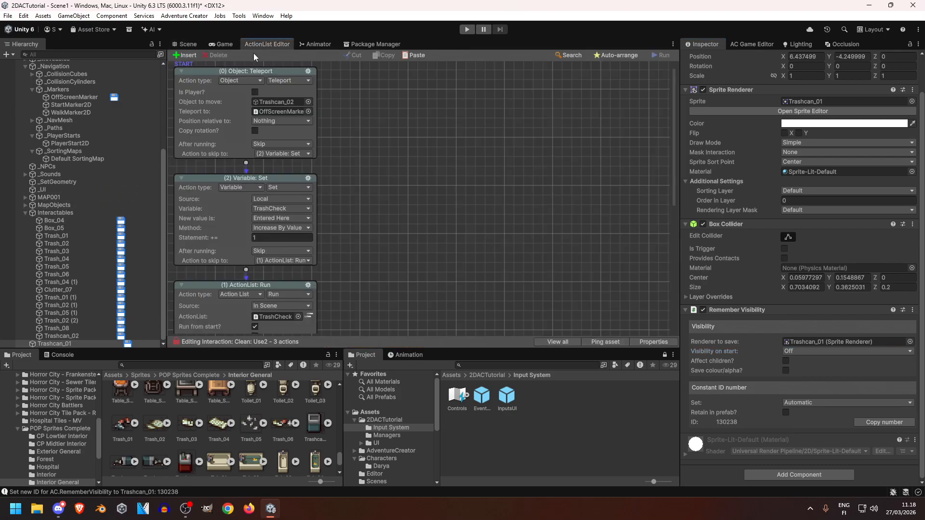
scroll(386, 166, "down", 5)
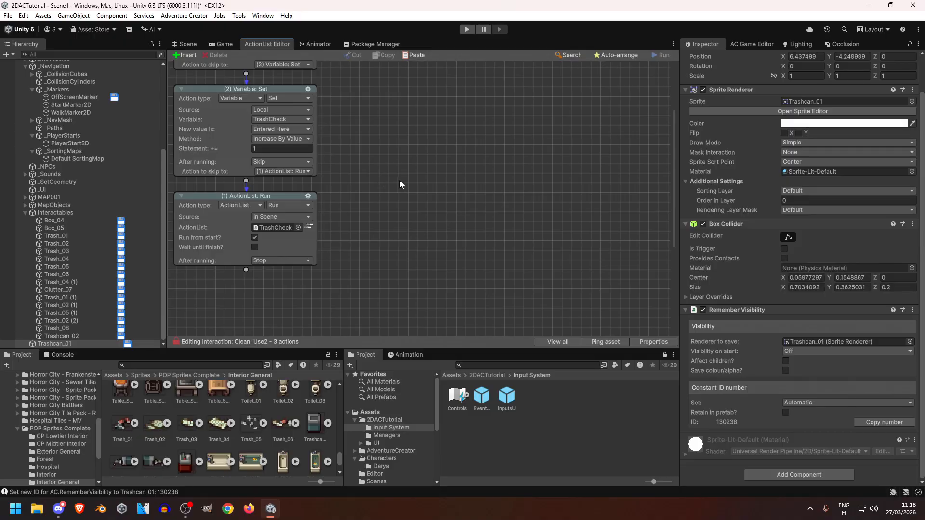
scroll(369, 126, "up", 5)
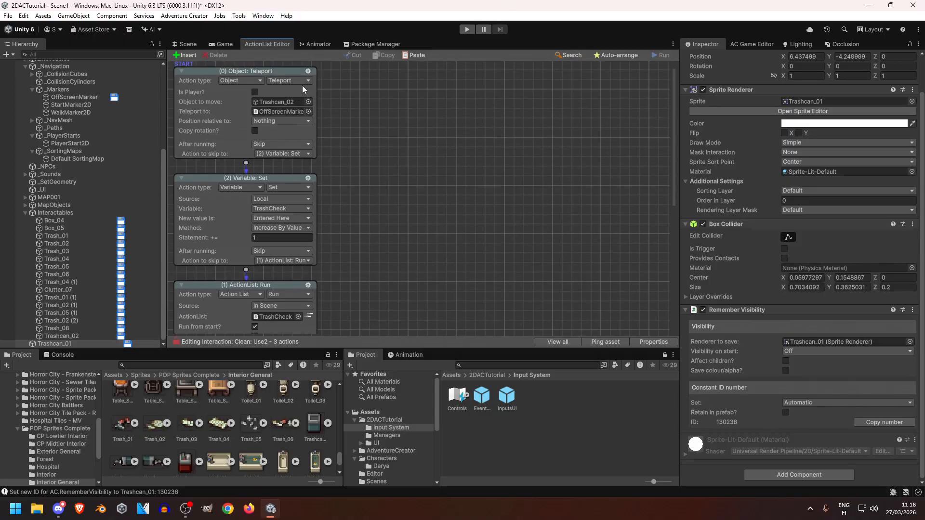
right_click(347, 125)
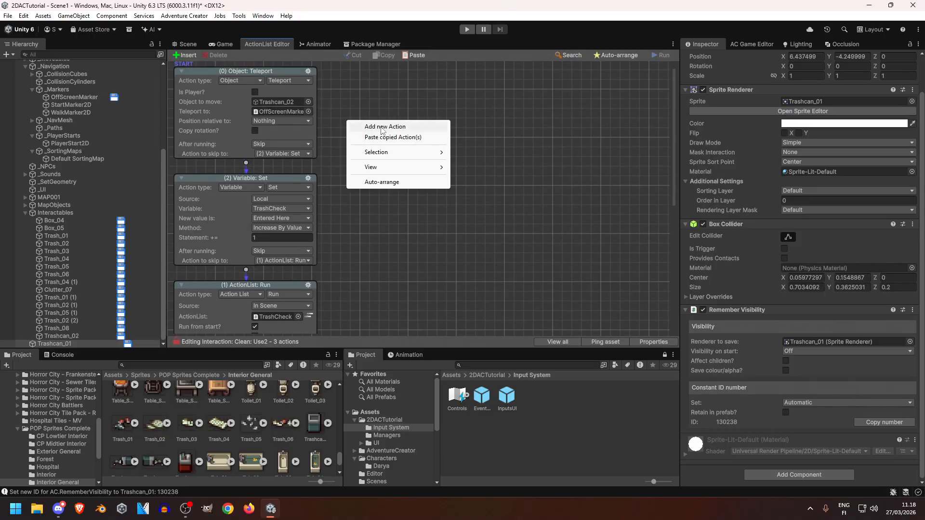
left_click(382, 126)
left_click(407, 134)
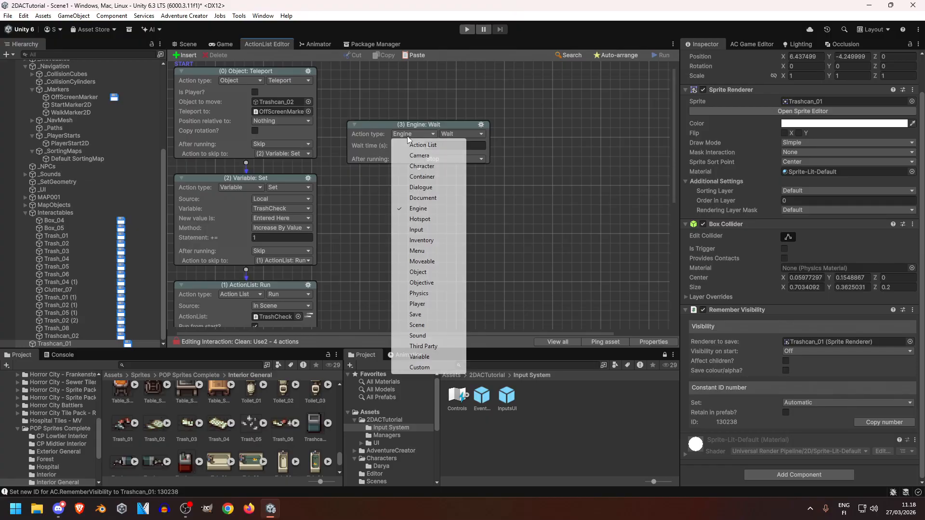
left_click(418, 273)
left_click(462, 134)
left_click(482, 314)
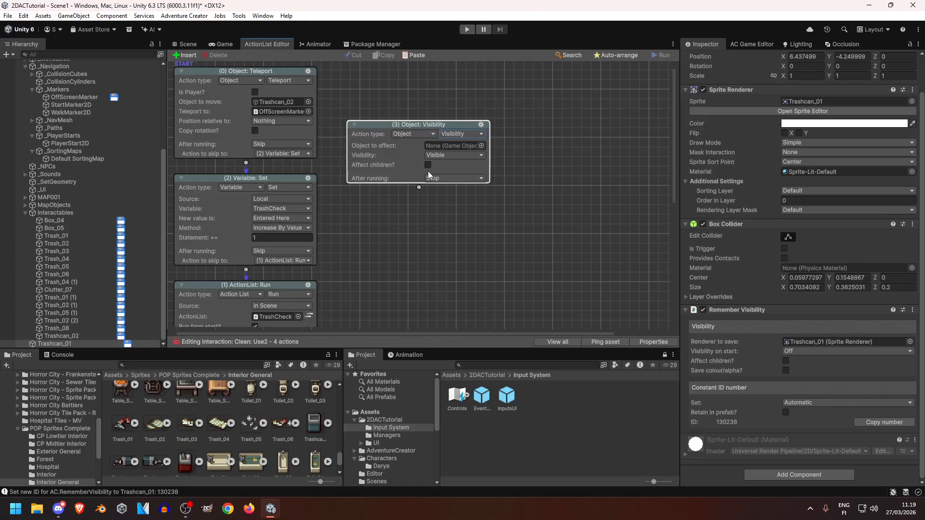
left_click_drag(68, 343, 453, 145)
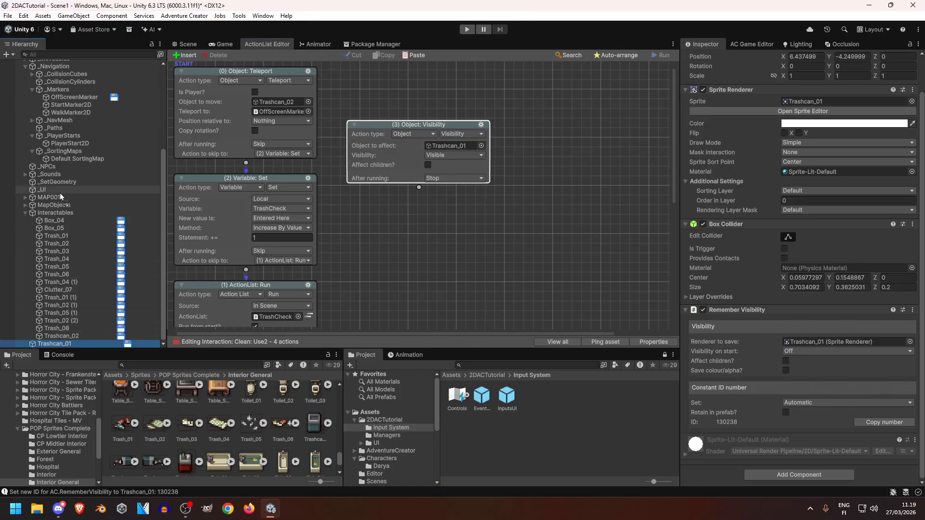
Step: Link the Clean: Use2 actions so Object: Teleport leads to Object: Visibility, which continues to Variable: Set
left_click_drag(246, 162, 381, 160)
left_click_drag(419, 187, 299, 210)
right_click(384, 182)
left_click(404, 244)
Step: Review the whole apartment in the scene, run the game briefly to check how it starts, and stop it
left_click(185, 44)
scroll(484, 175, "down", 5)
middle_click_drag(365, 184, 427, 218)
middle_click_drag(260, 195, 250, 208)
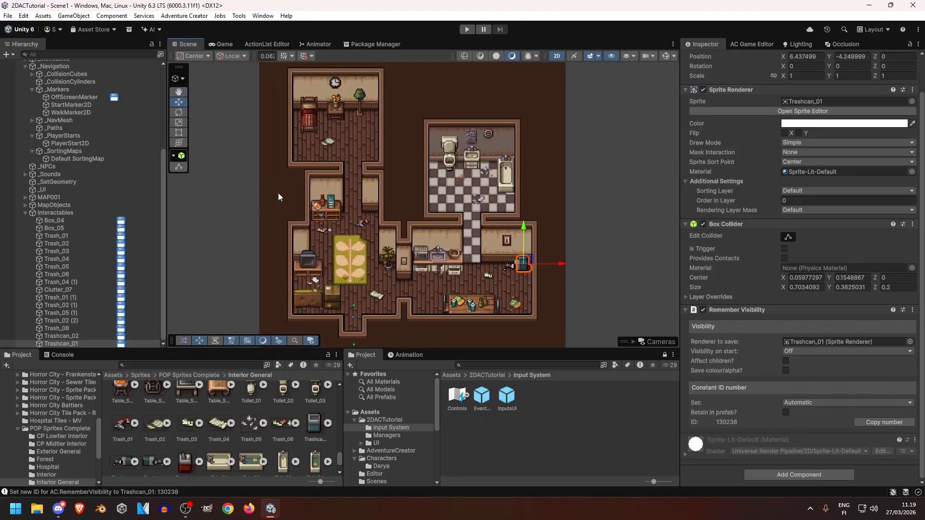
left_click(467, 29)
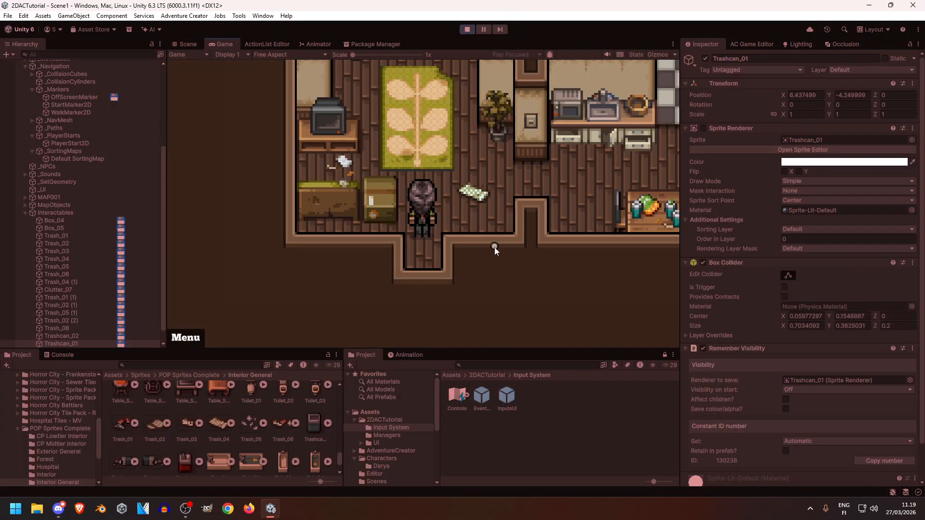
left_click(465, 30)
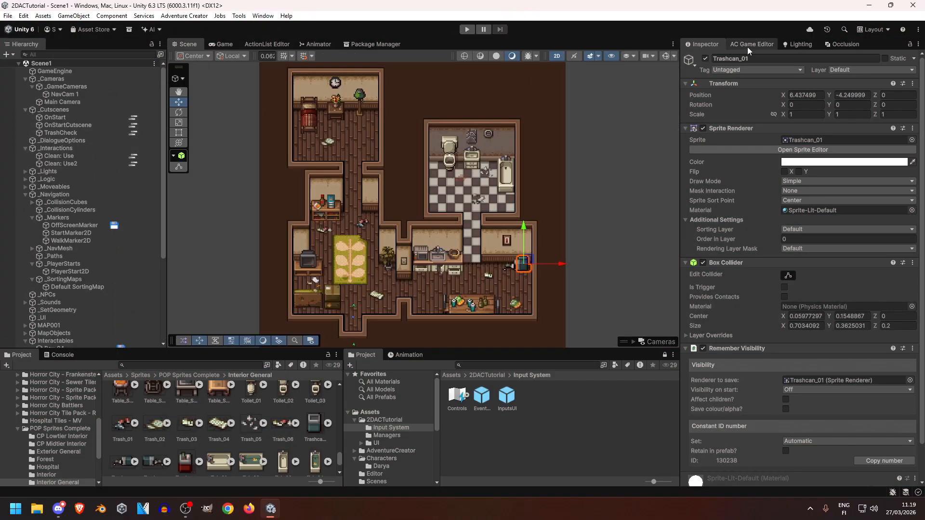
Step: Rewire the OnStart cutscene's Variable: Check so a met condition skips to ActionList: Run and an unmet condition stops
left_click(134, 118)
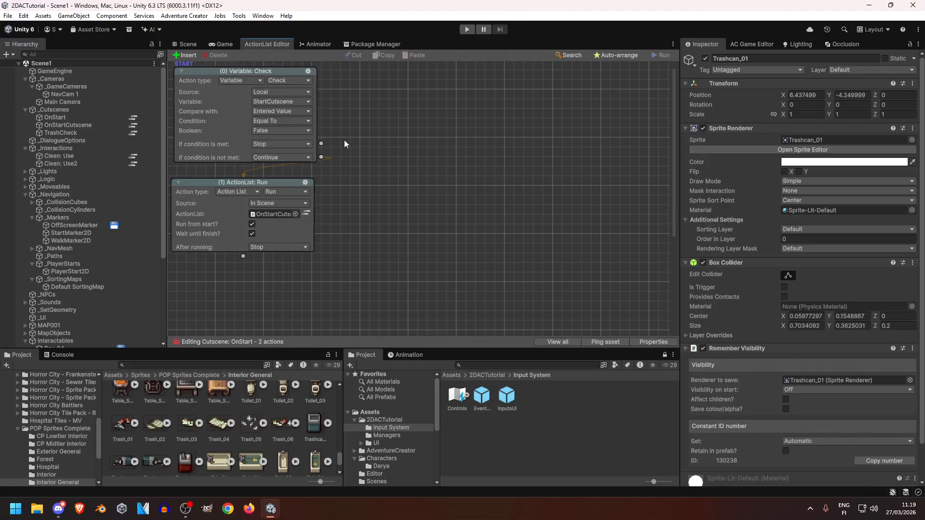
left_click_drag(321, 158, 331, 167)
left_click_drag(341, 154, 241, 206)
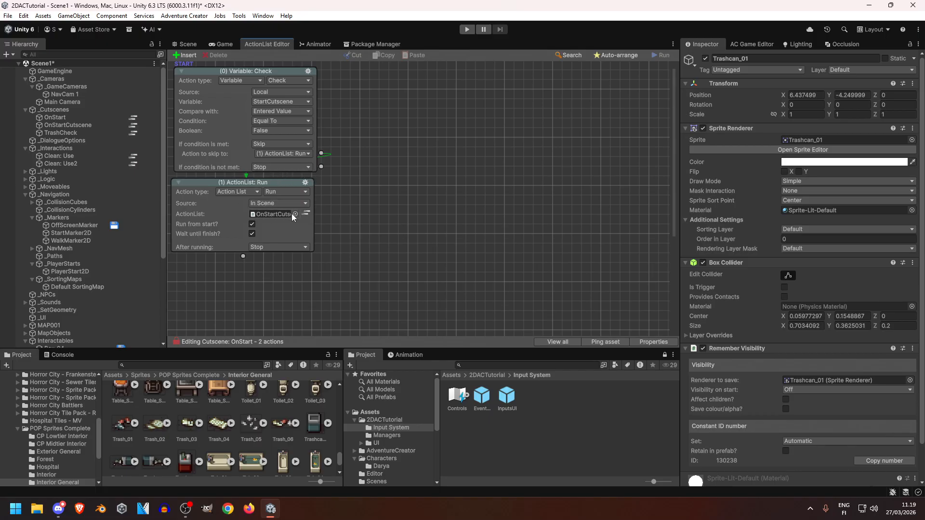
Step: Run the game and view the Clean up objective's details in the Objectives menu, then close the menu
left_click(467, 30)
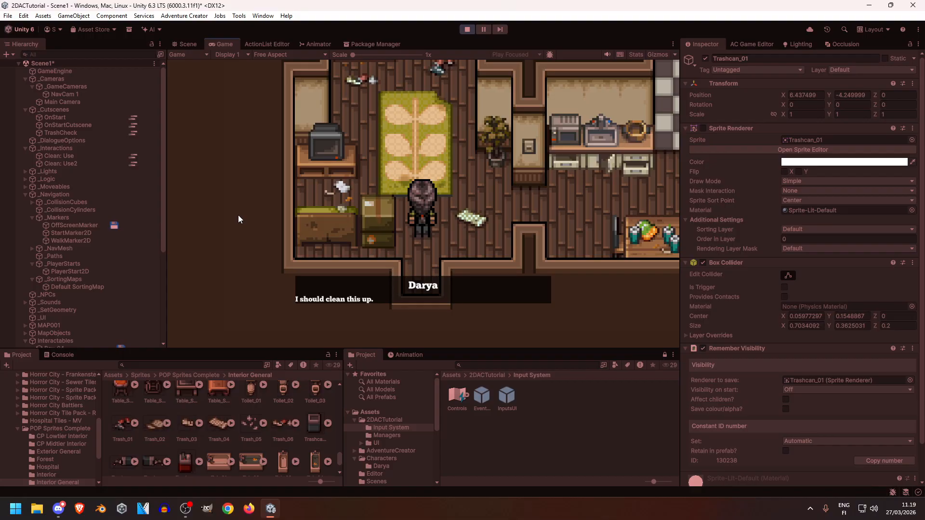
key("o")
left_click(456, 116)
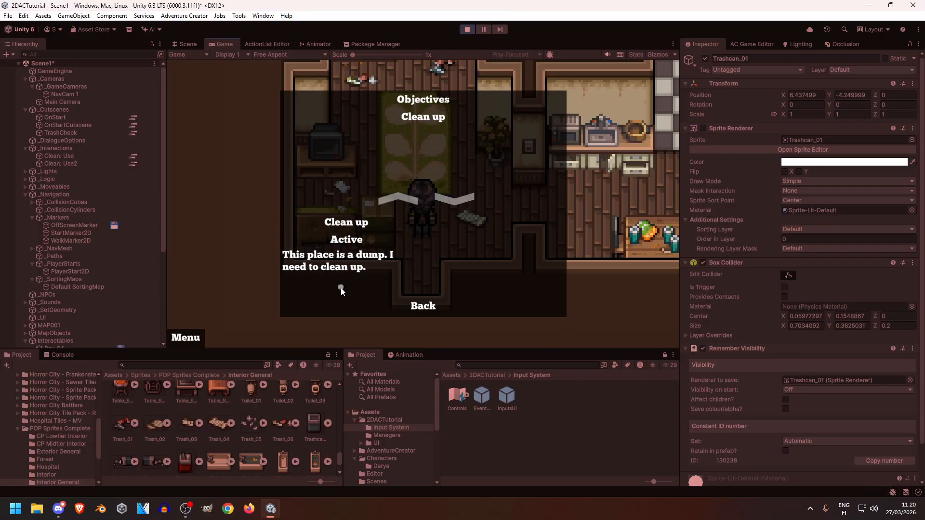
key("Escape")
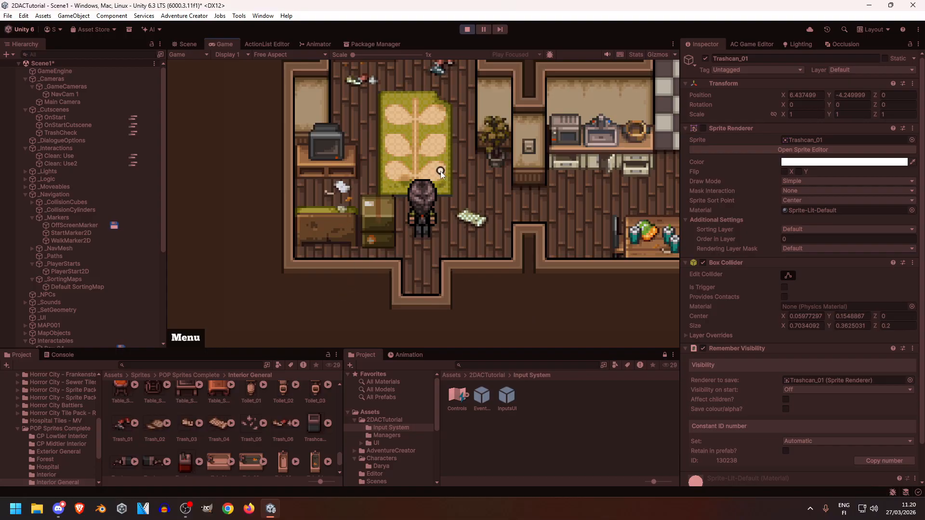
Step: Walk the character to the fallen trashcan near the kitchen, clean it, and stop the game
key("w")
key("d")
key("s")
key("w")
key("d")
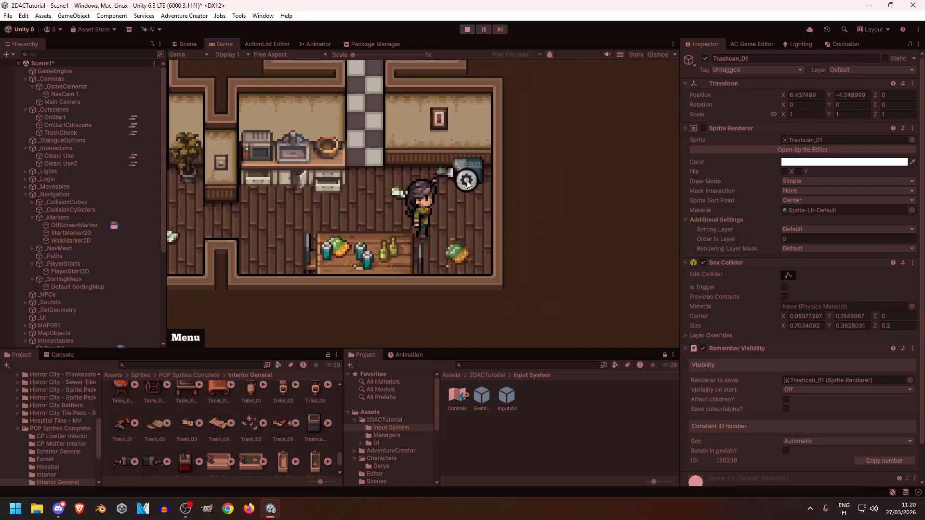
key("w")
key("a")
key("w")
key("d")
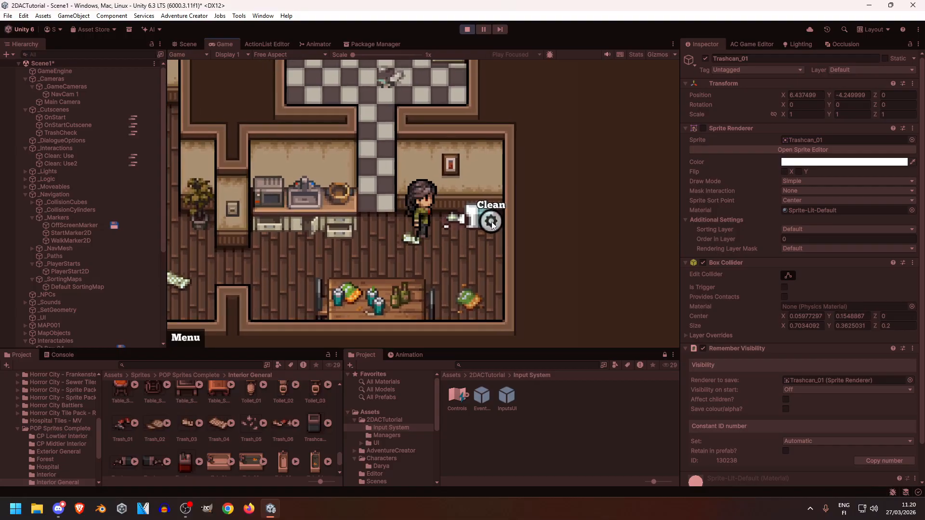
left_click(491, 228)
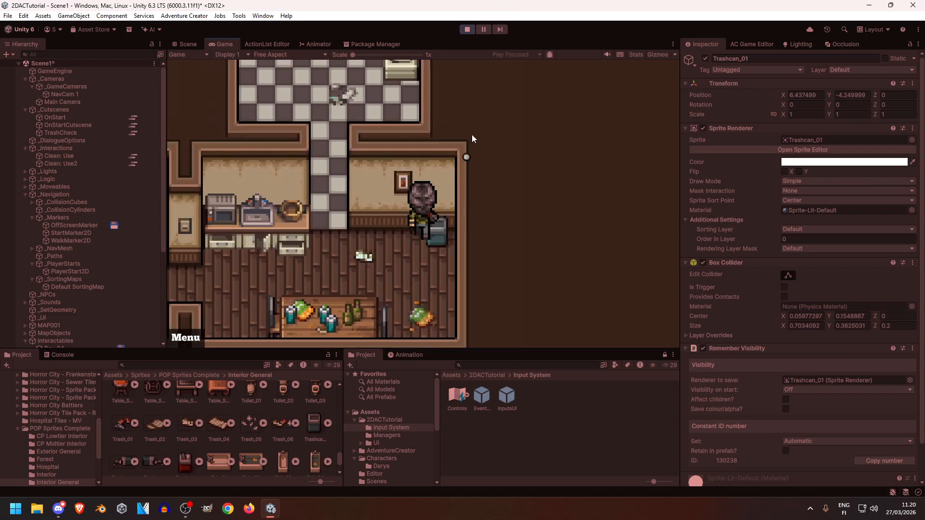
left_click(465, 29)
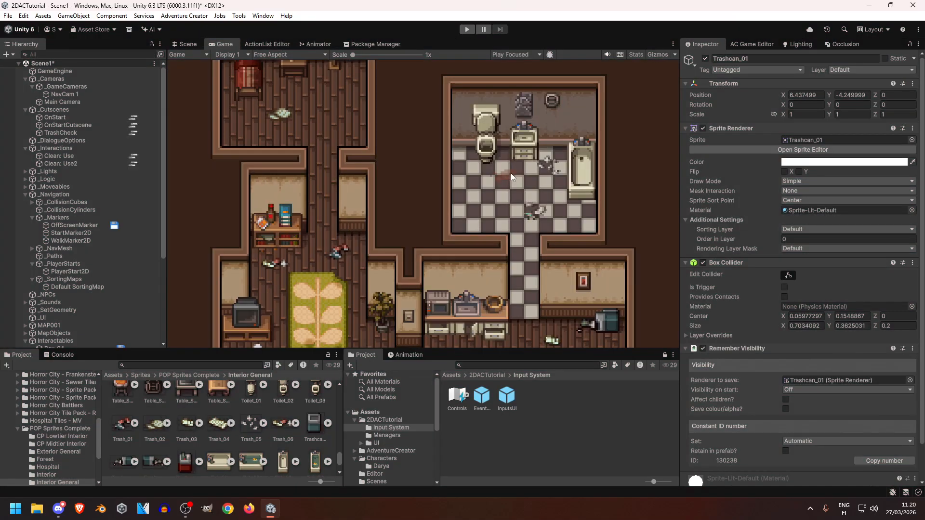
Step: Remove the Box Collider component from Trashcan_01
scroll(117, 273, "down", 5)
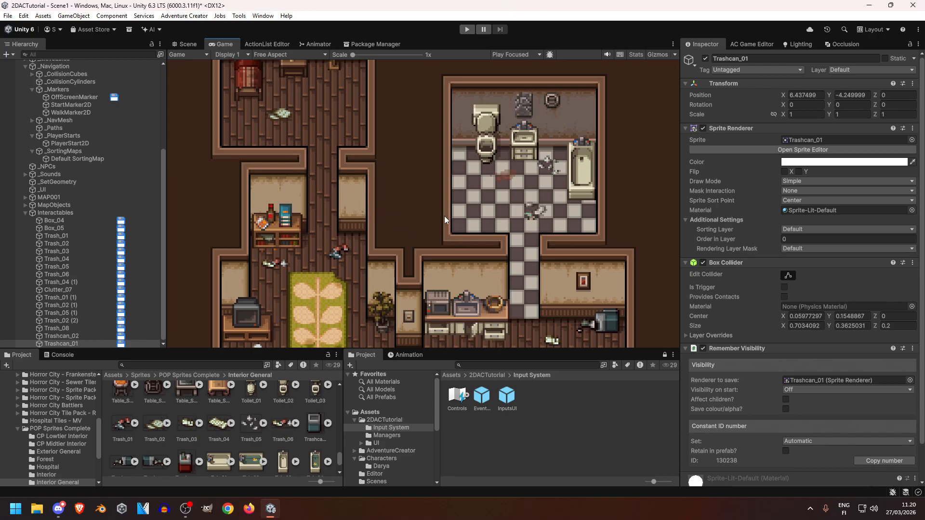
left_click(186, 44)
scroll(528, 255, "up", 3)
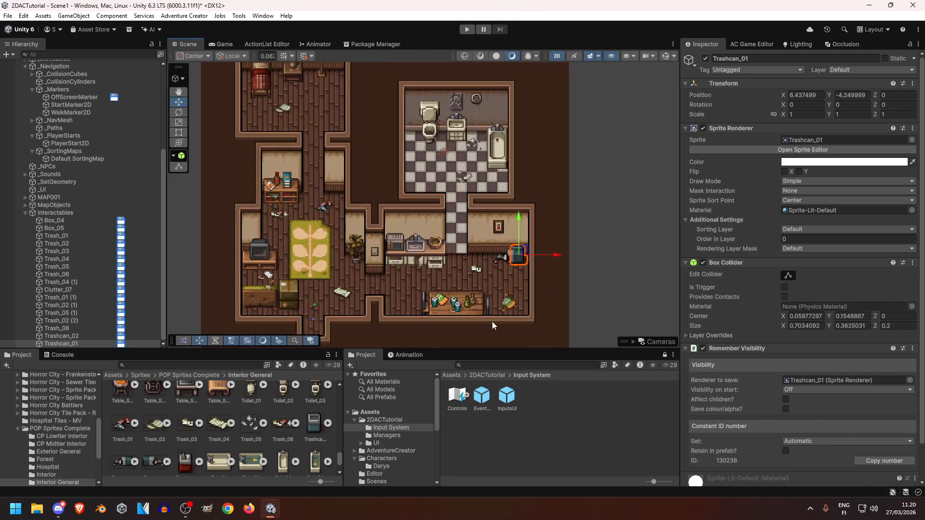
scroll(771, 282, "down", 2)
scroll(528, 311, "up", 3)
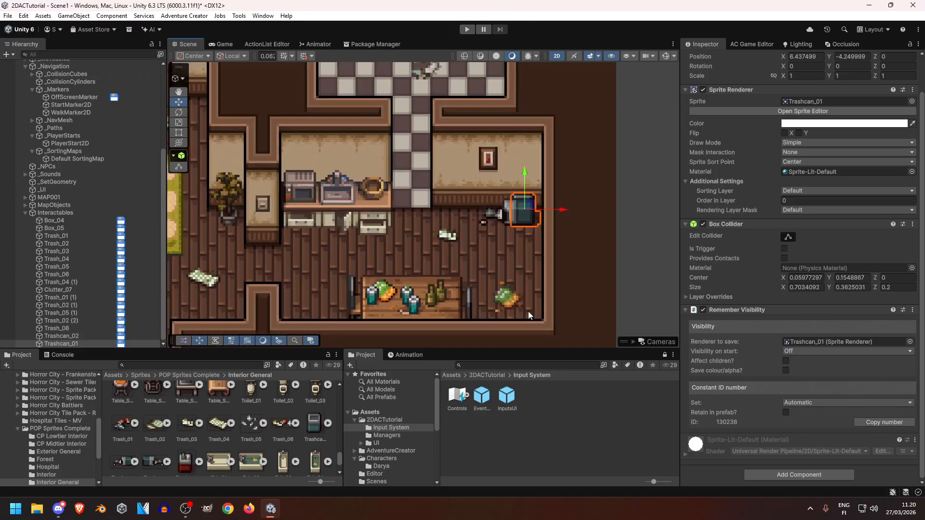
left_click(912, 225)
left_click(863, 271)
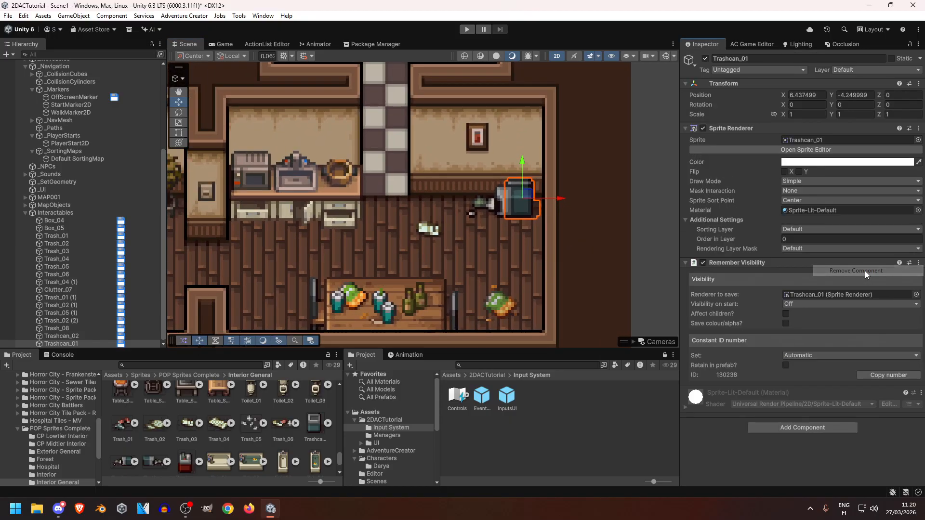
Step: Add a Box Collider 2D component to Trashcan_01
left_click(775, 427)
type("bo")
left_click(784, 382)
scroll(576, 183, "up", 5)
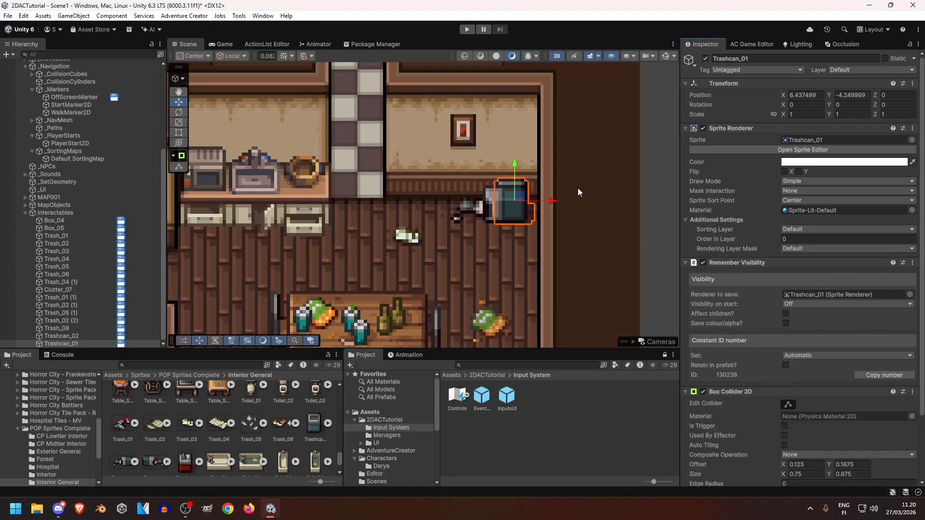
scroll(510, 245, "up", 3)
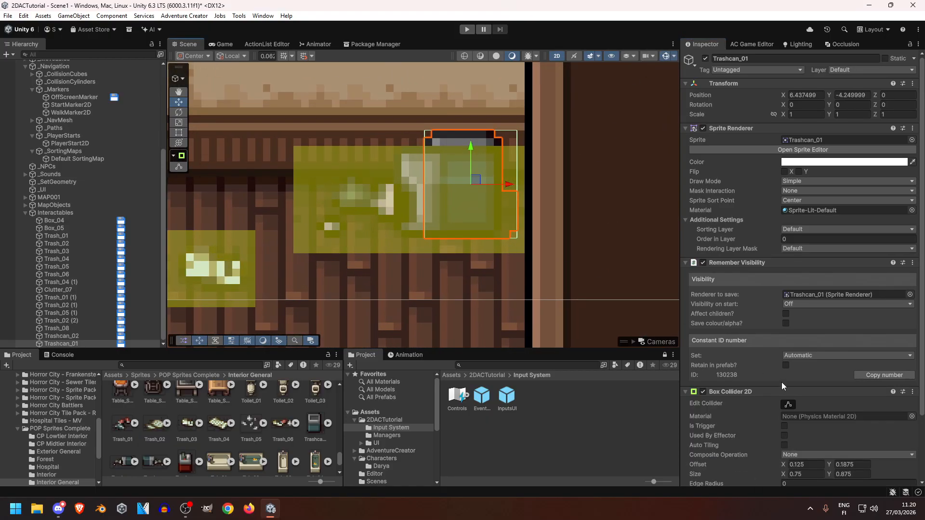
Step: Resize Trashcan_01's Box Collider 2D around the middle of the can to about 0.64 wide and 0.31 high
scroll(779, 389, "down", 3)
left_click(788, 328)
left_click_drag(469, 235, 469, 203)
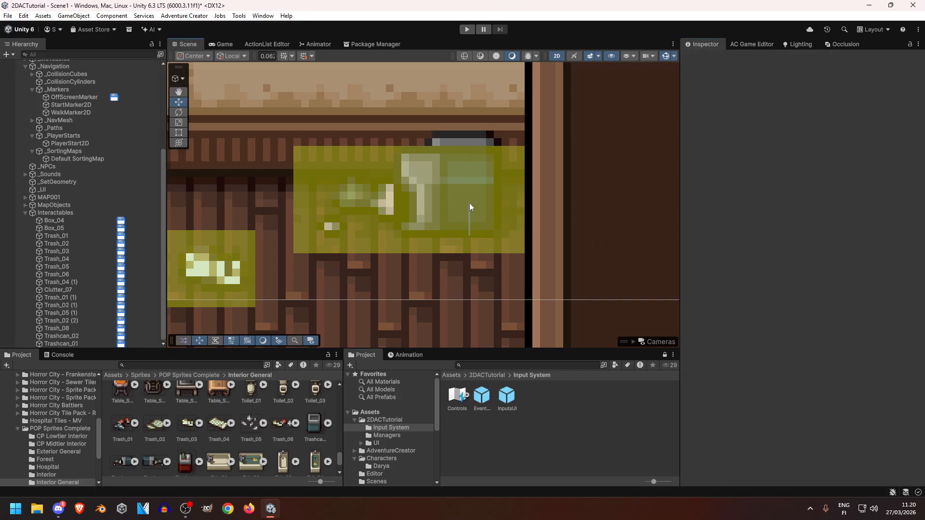
left_click(473, 229)
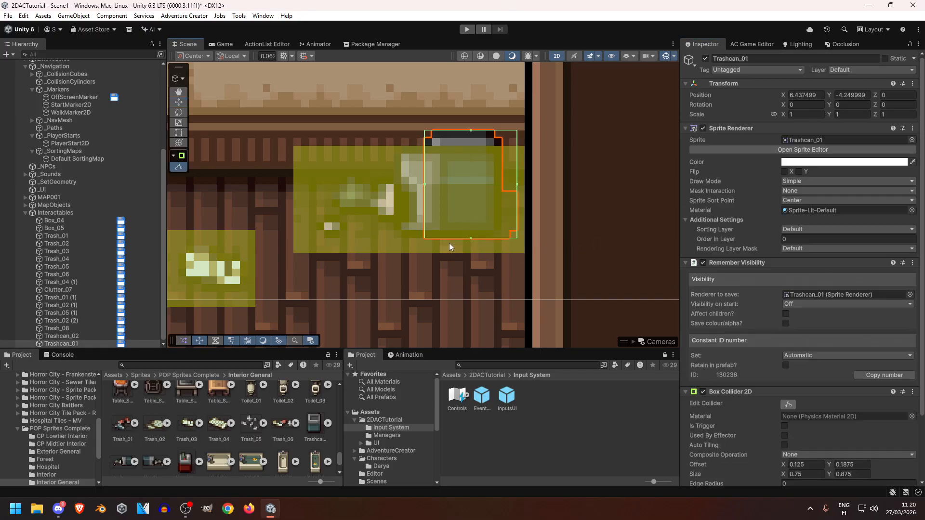
left_click_drag(470, 238, 472, 214)
left_click_drag(470, 131, 472, 175)
left_click_drag(516, 198, 503, 198)
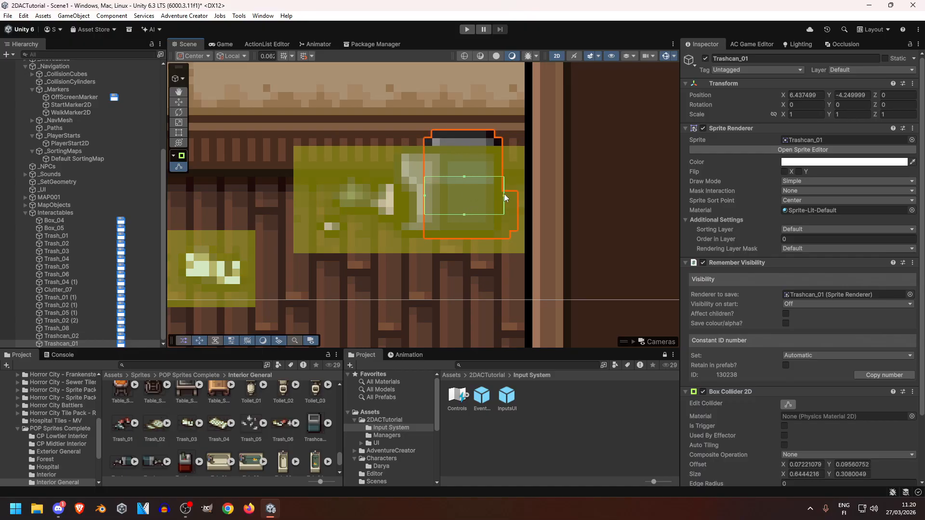
Step: Examine the Hotspot interaction and remaining components of Trashcan_02
scroll(620, 288, "down", 1)
scroll(441, 204, "down", 3)
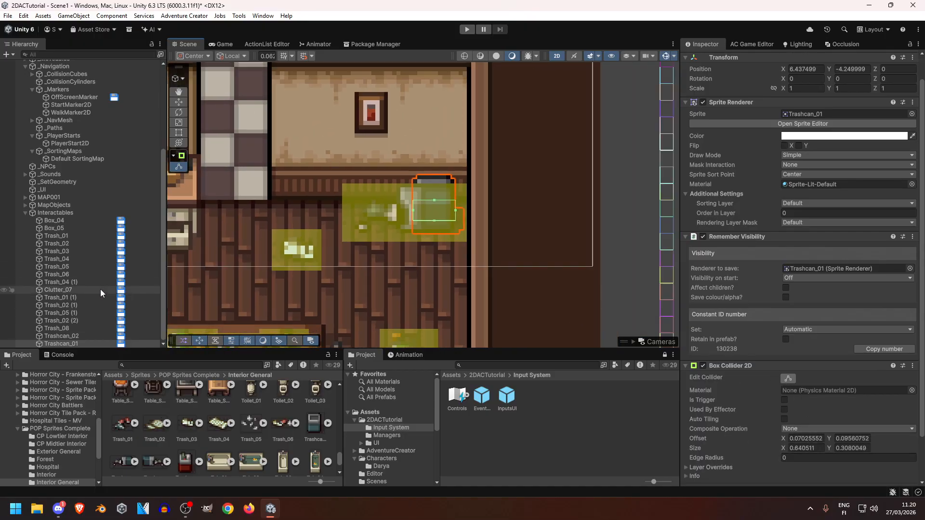
left_click(78, 336)
scroll(379, 261, "down", 6)
scroll(694, 311, "down", 8)
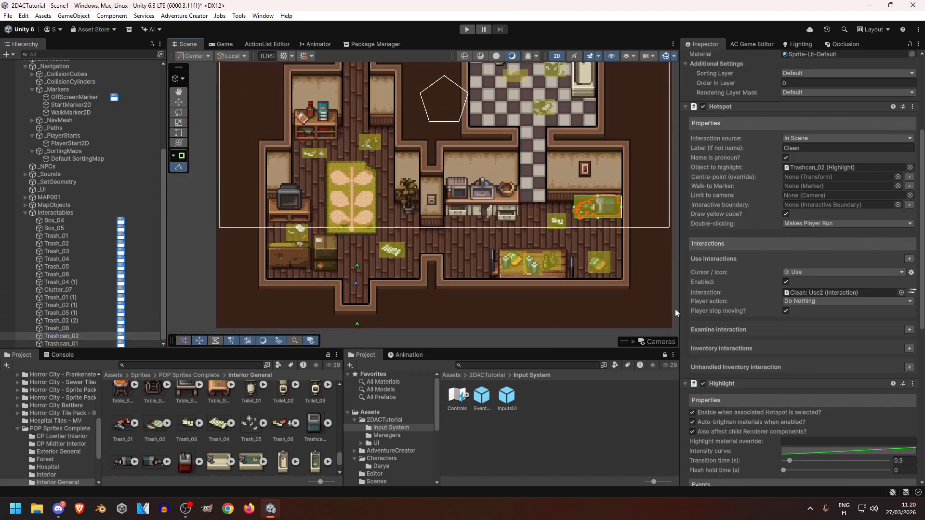
scroll(711, 318, "down", 4)
middle_click_drag(495, 236, 381, 189)
Step: Look through the components of the other interactables one by one, from Trash_08 up to Box_04
left_click(73, 328)
key("Up")
key("Up")
key("Up")
key("Up")
key("Up")
key("Up")
key("Up")
key("Up")
key("Up")
key("Up")
key("Up")
key("Up")
key("Up")
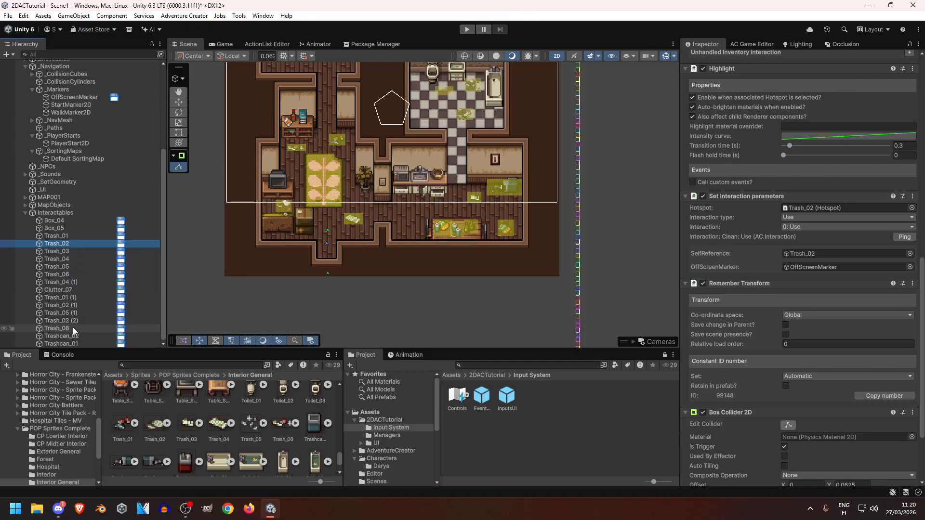
key("Up")
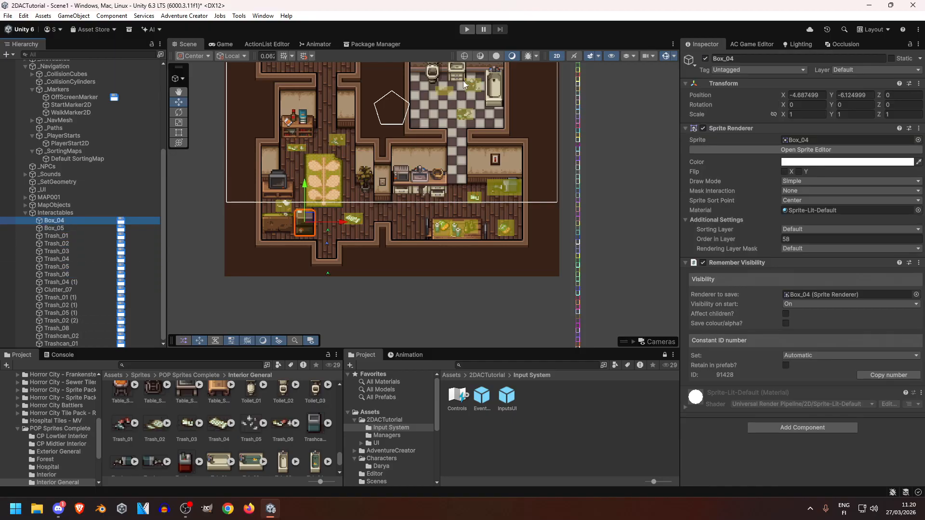
Step: Run the game again and clean the trash on the floor beside the rug
left_click(467, 30)
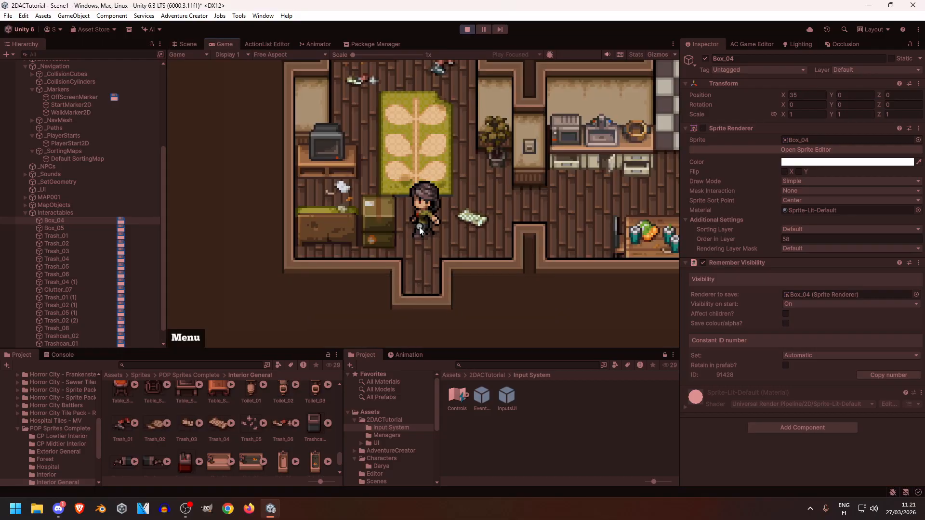
key("a")
key("w")
key("d")
key("s")
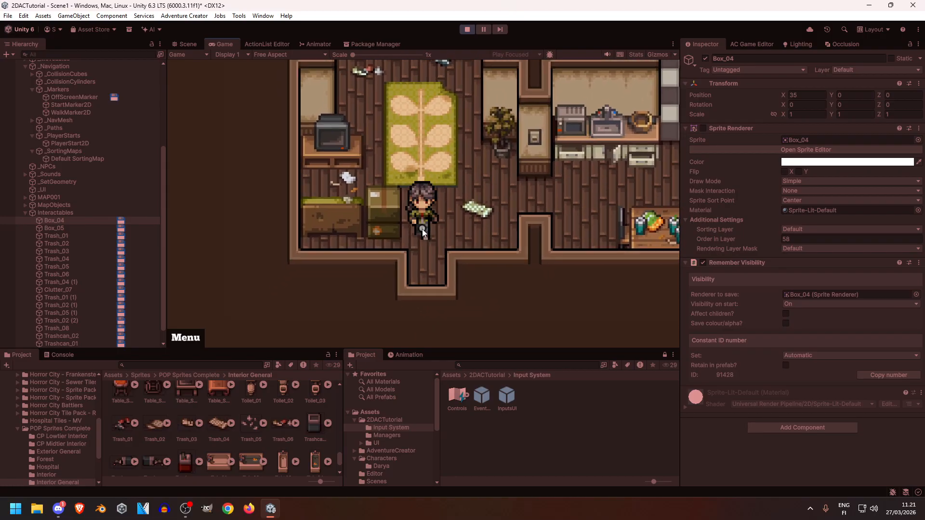
key("a")
key("w")
key("d")
left_click(467, 232)
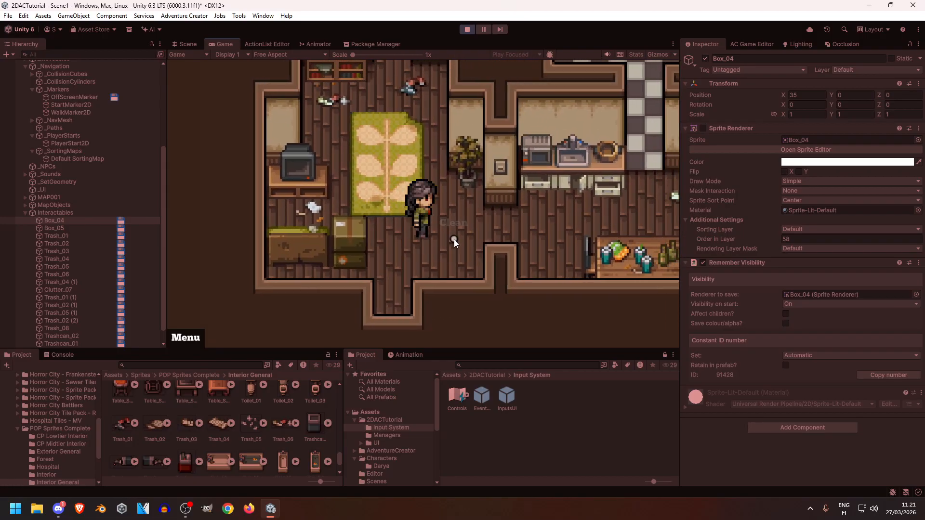
Step: Walk the character to the kitchen and clean the floor trash and the fallen trashcan
key("a")
key("d")
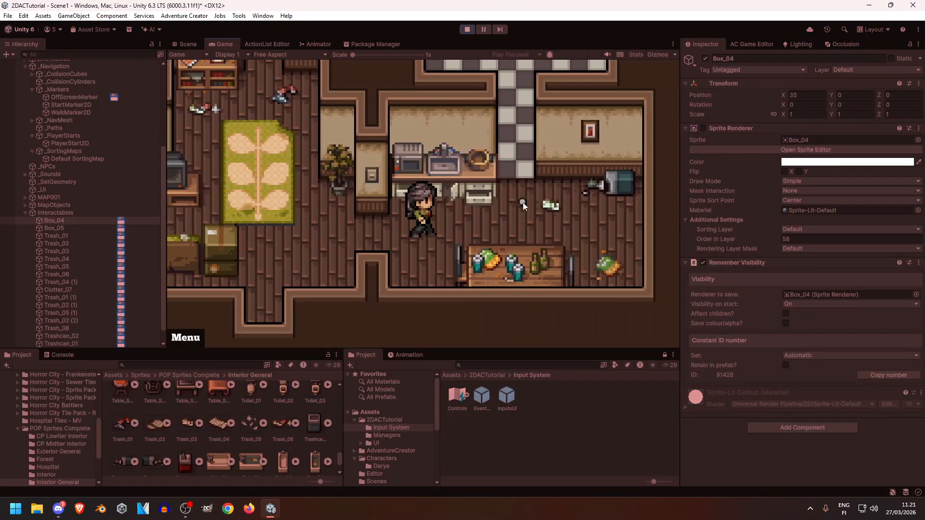
key("w")
key("d")
left_click(492, 209)
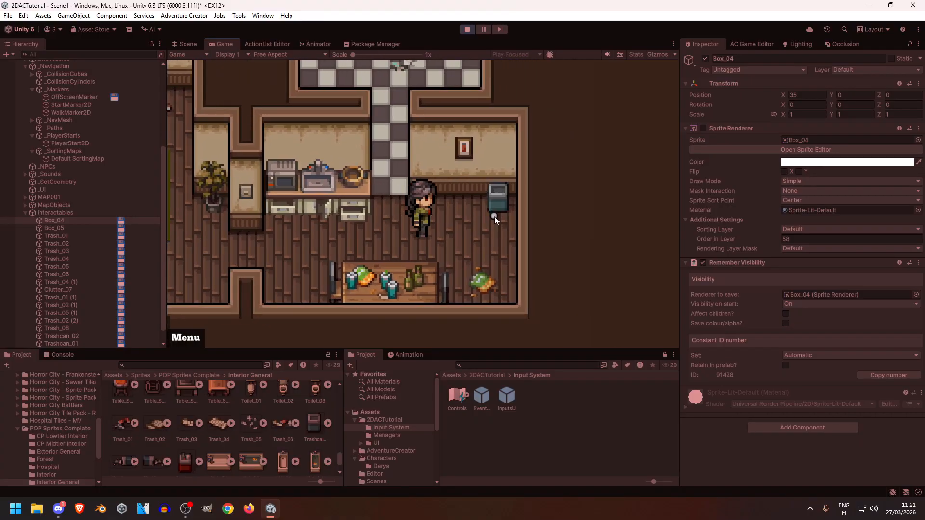
Step: Test the upright trashcan's collision and clean the trash beside and on top of the dining table
key("d")
key("s")
left_click(458, 271)
key("a")
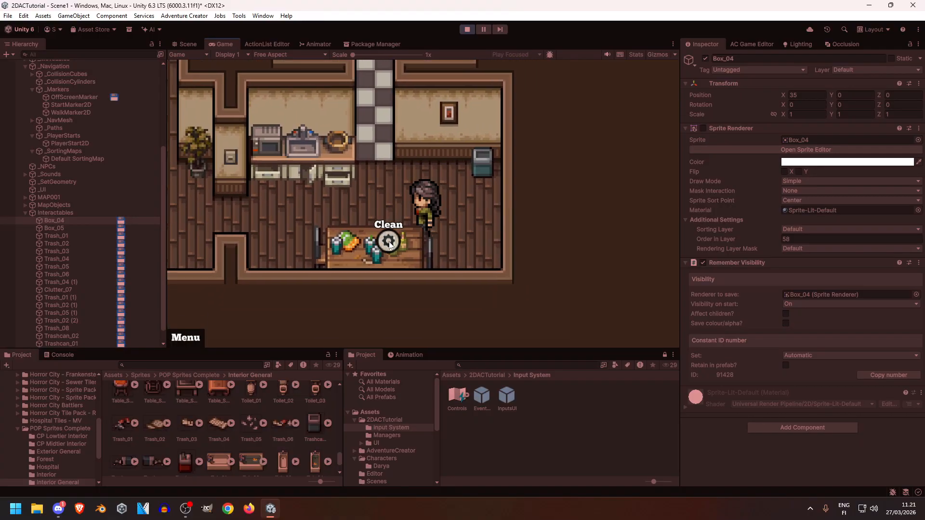
left_click(390, 243)
left_click(447, 256)
Step: Walk the character back past the rug and clean both pieces of trash on the floor above it
key("w")
key("a")
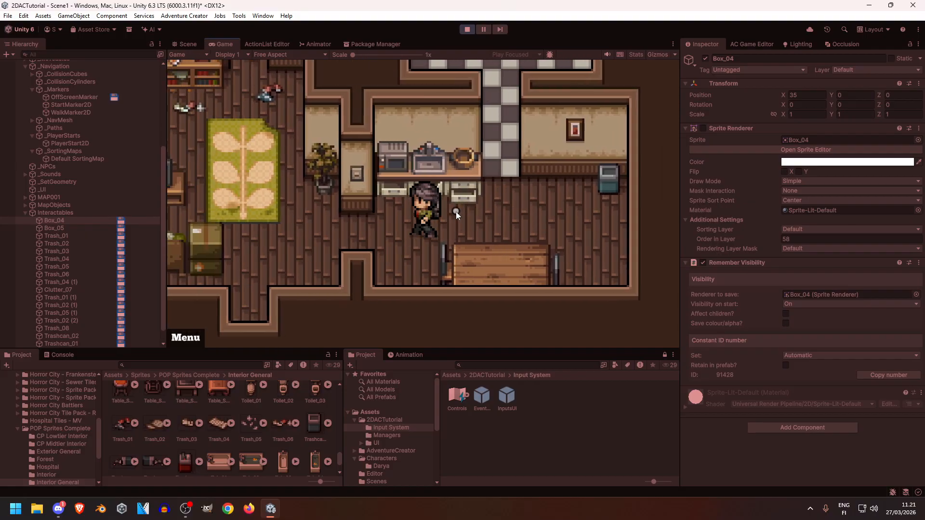
key("w")
left_click(370, 183)
left_click(442, 192)
key("w")
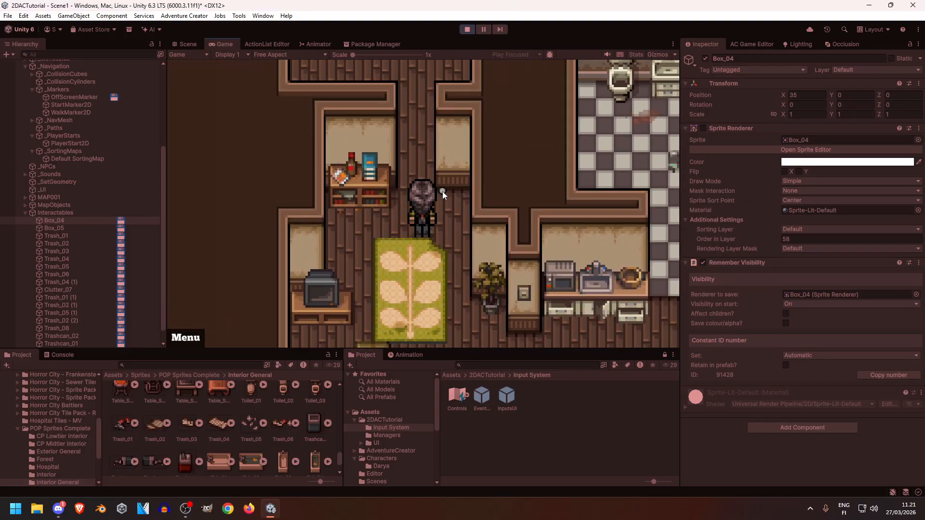
Step: Clean the trash on the bedroom floor and walk the character back out to the hallway
key("a")
key("w")
left_click(405, 238)
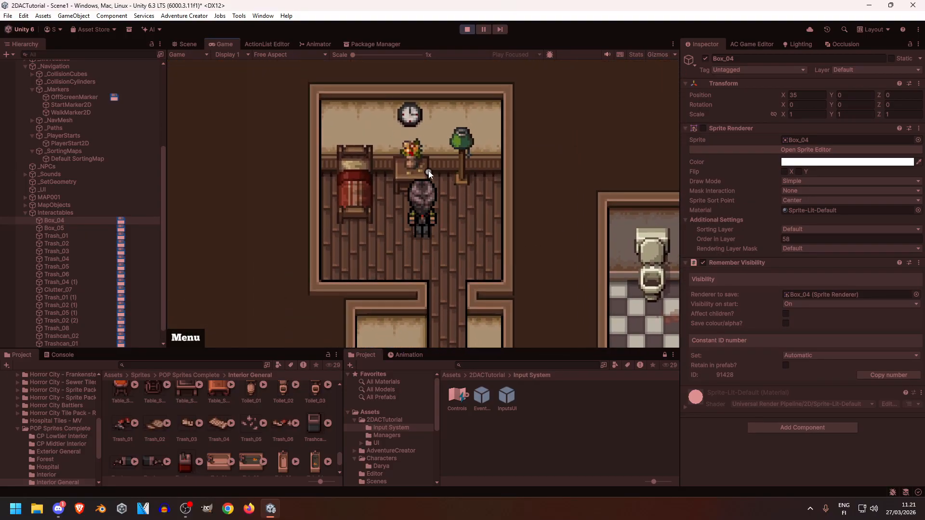
key("a")
key("s")
key("d")
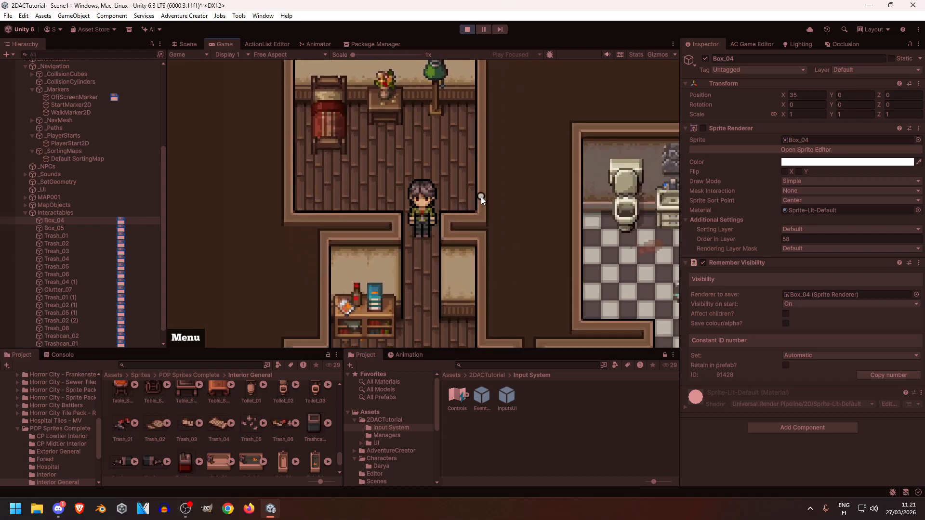
Step: Walk the character from the hallway to the bathroom and clean the remaining trash on its floor
key("d")
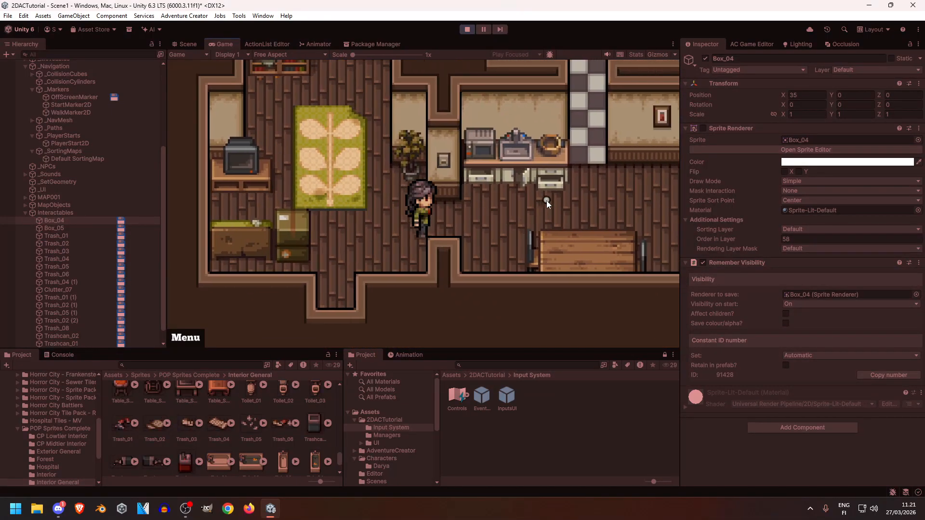
key("w")
key("w")
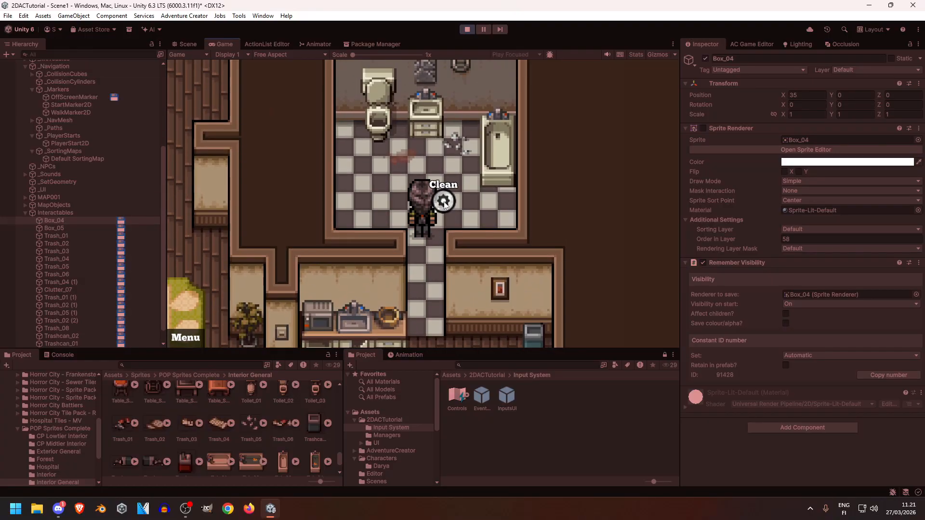
left_click(455, 165)
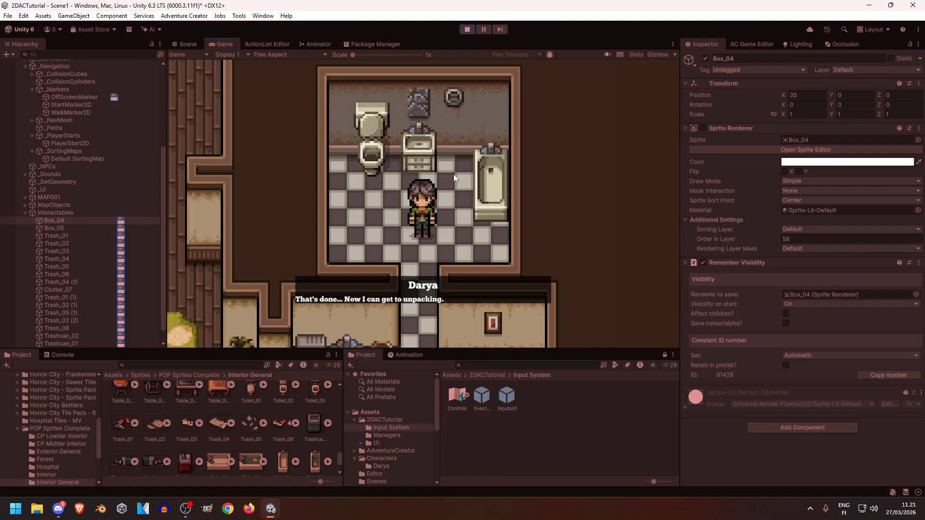
Step: Dismiss the character's closing dialogue line and walk back from the bathroom to the living room rug
scroll(97, 206, "up", 5)
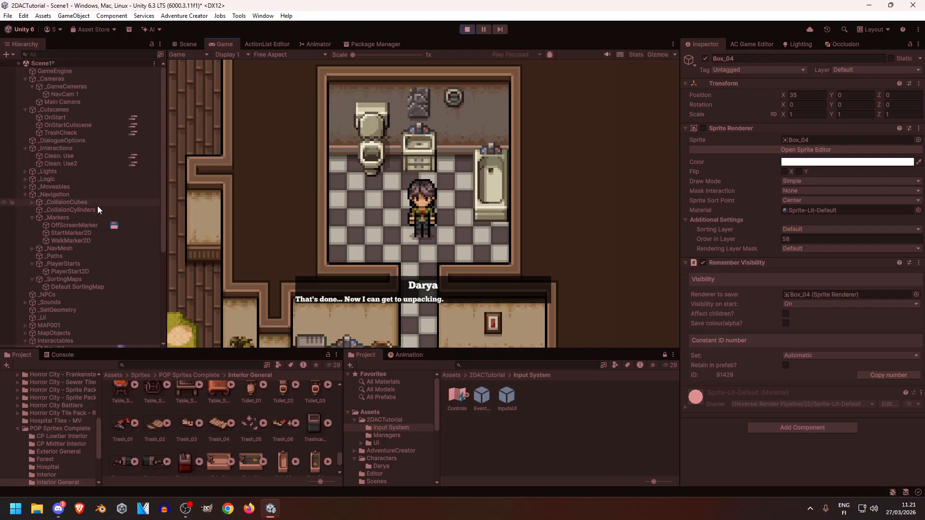
left_click(385, 193)
key("s")
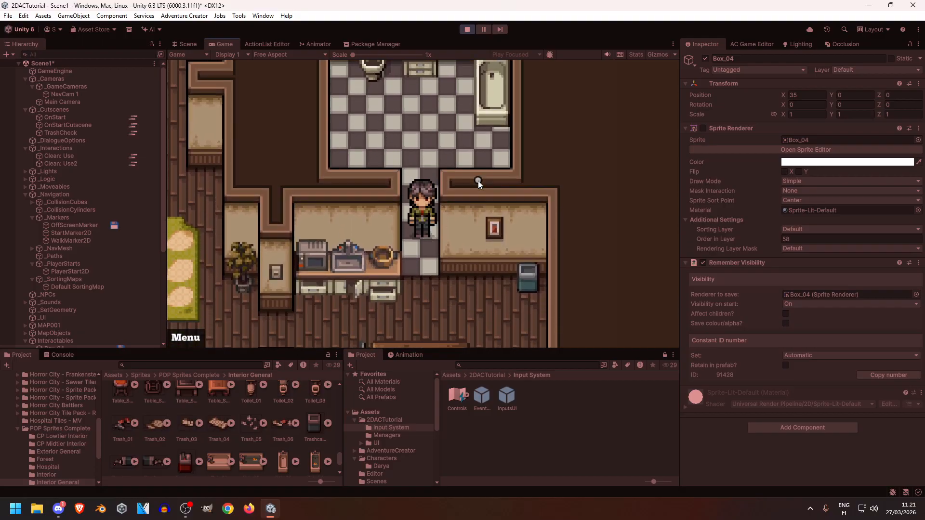
key("a")
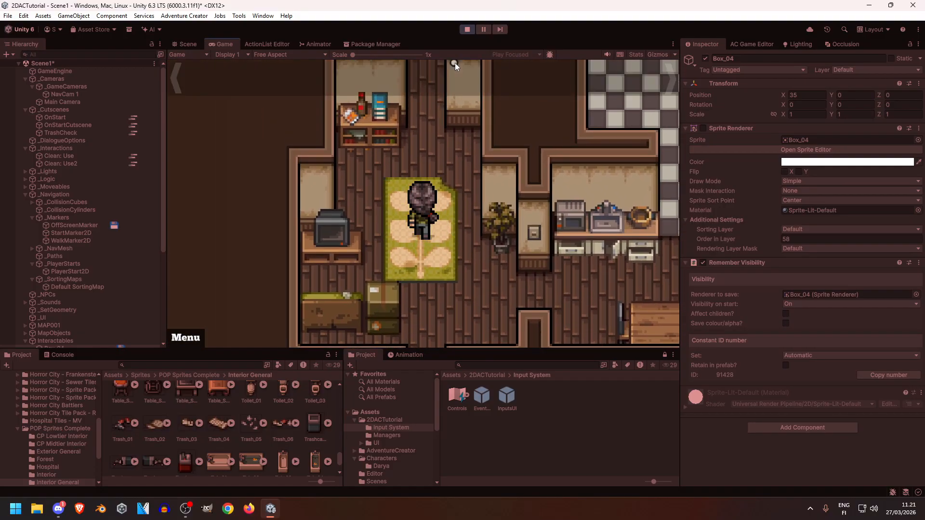
Step: Stop the play-test and deselect Box_04 in the scene
left_click(465, 30)
middle_click_drag(350, 165, 399, 243)
scroll(417, 221, "down", 2)
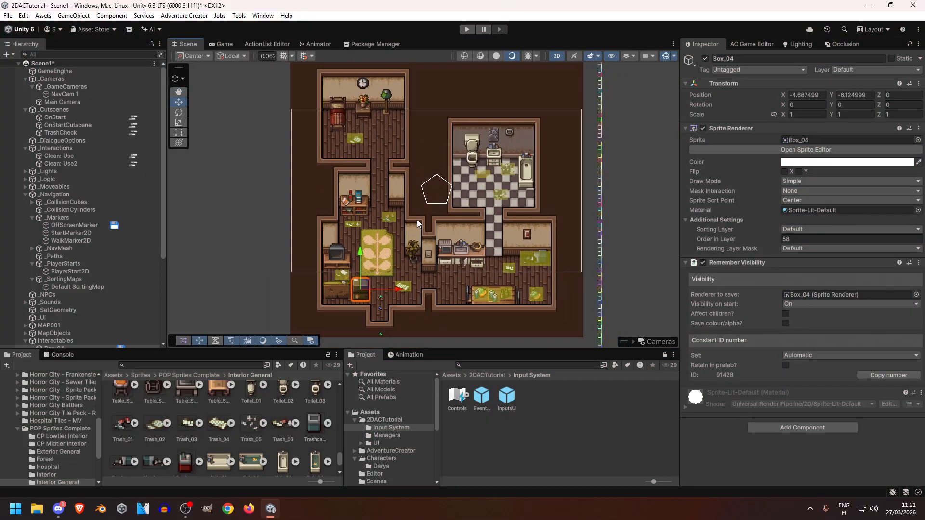
left_click(252, 241)
left_click(666, 55)
middle_click_drag(495, 200, 489, 189)
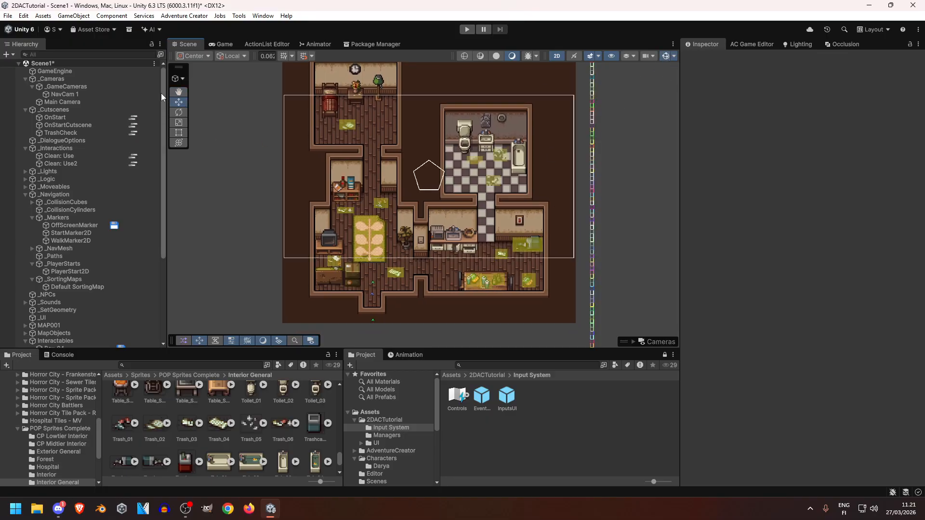
Step: Auto-arrange the actions of the OnStart cutscene, save the scene and return to the scene view
left_click(273, 43)
right_click(418, 171)
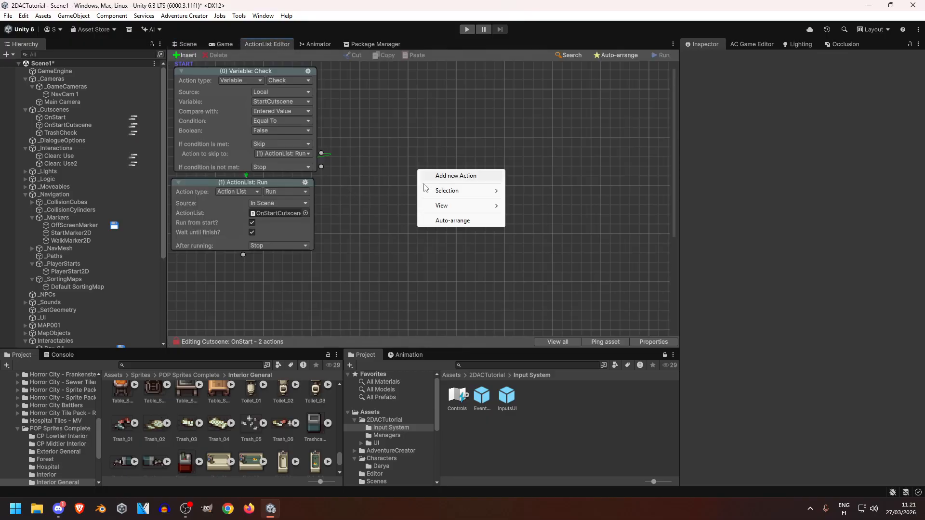
left_click(458, 222)
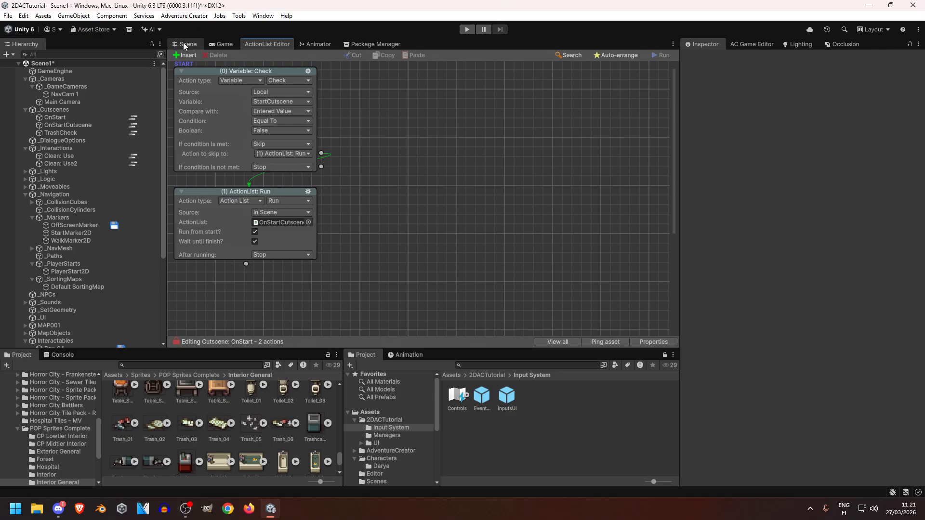
left_click(183, 44)
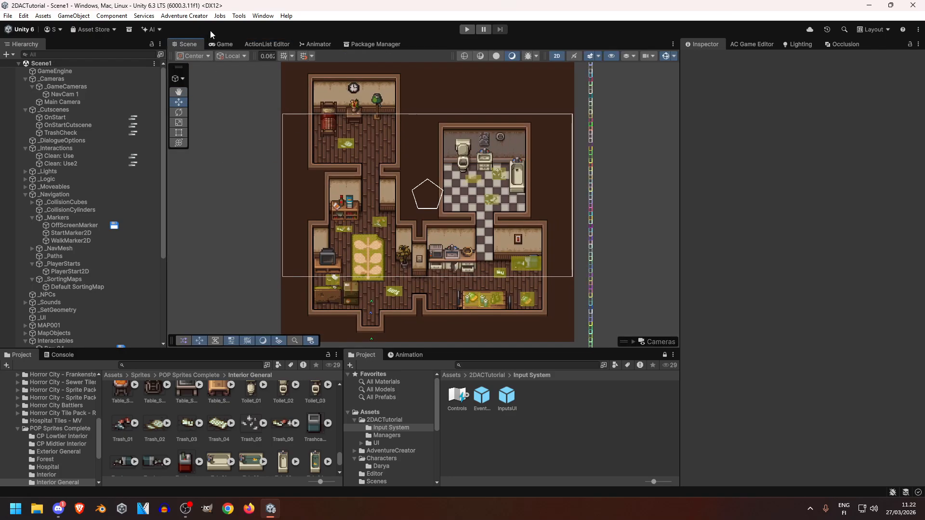
left_click(260, 43)
left_click(186, 43)
left_click(253, 46)
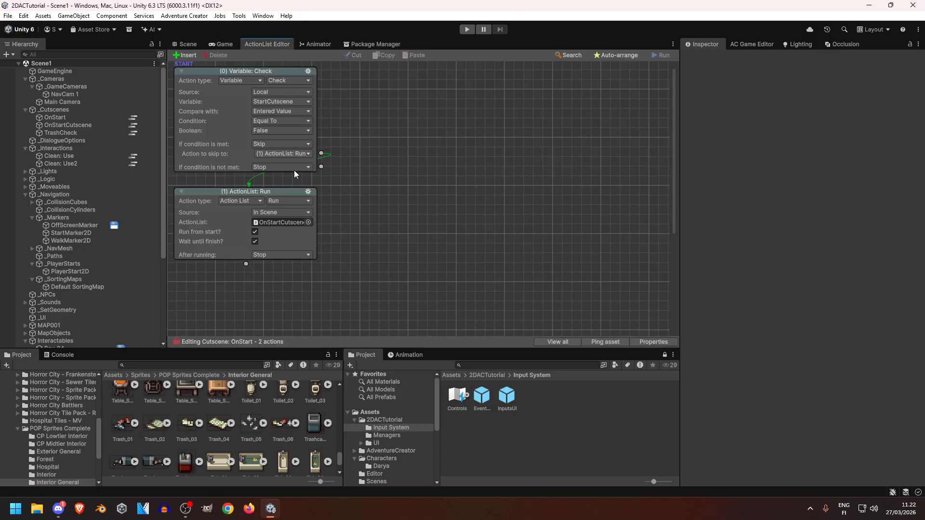
left_click(187, 44)
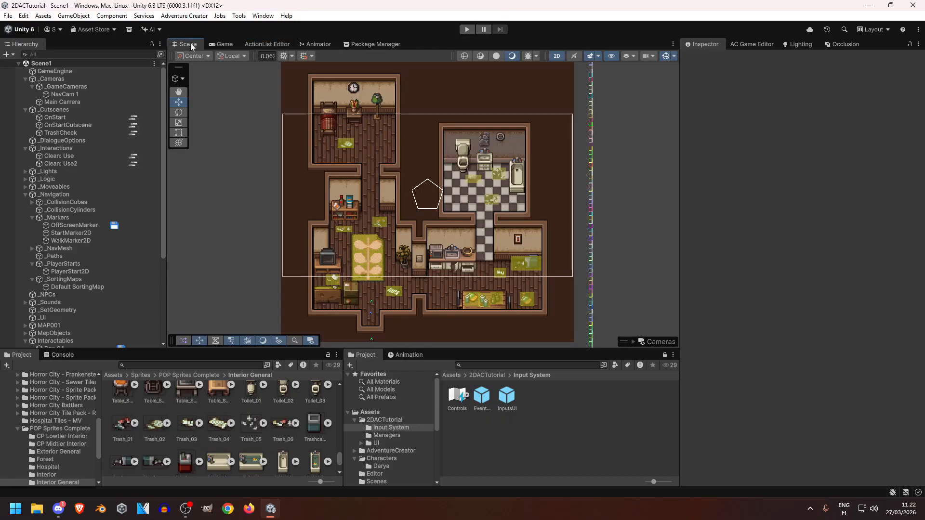
scroll(475, 195, "up", 5)
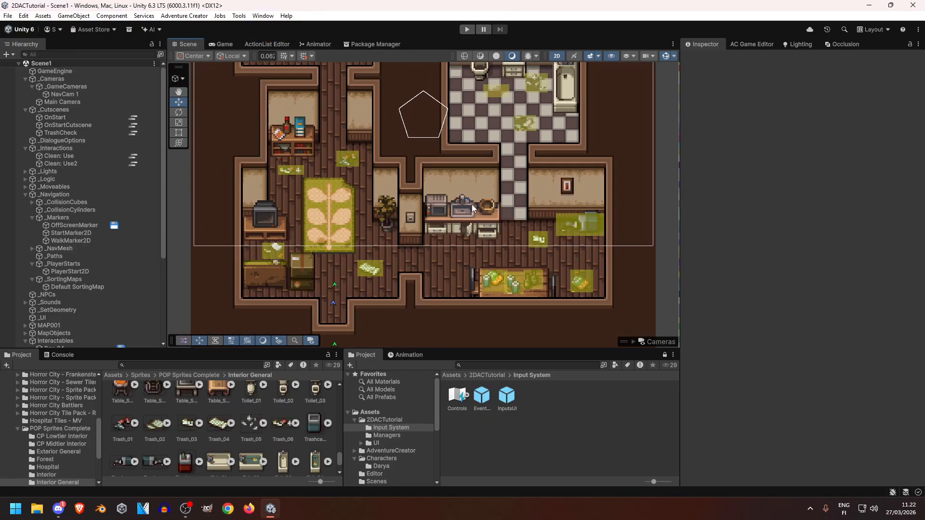
middle_click_drag(476, 182, 435, 236)
scroll(472, 224, "down", 5)
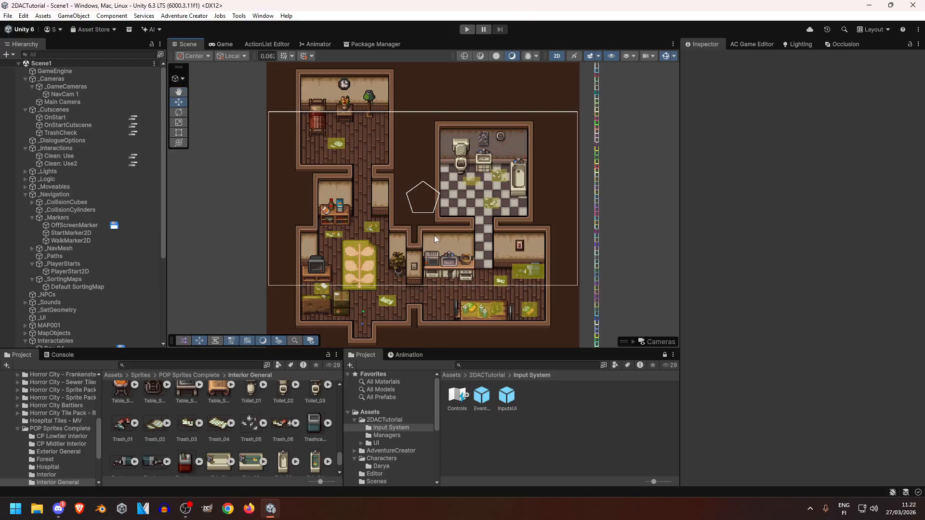